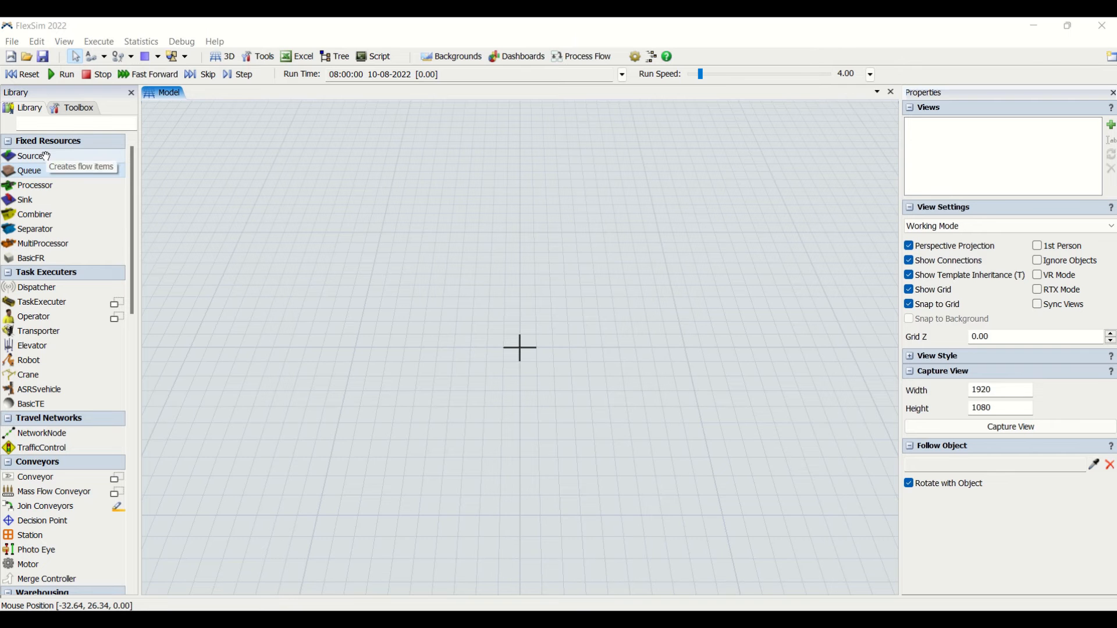
Add a Queue to the model at about X -10, Y 9
{"action": "left_click_drag", "start_coordinate": [46, 170], "coordinate": [365, 233]}
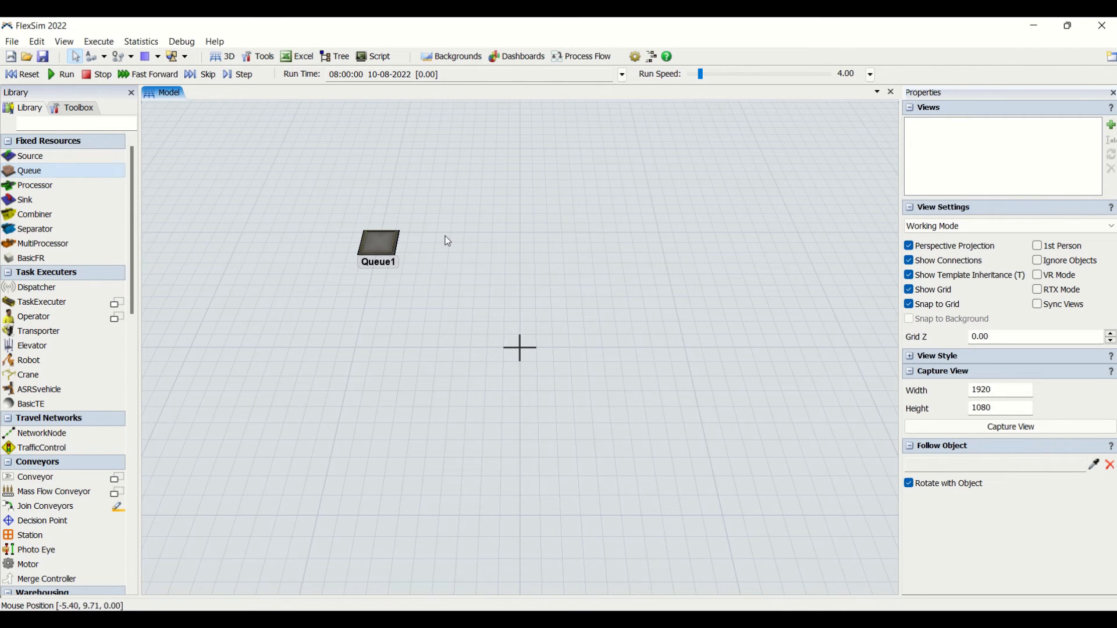
{"action": "left_click", "coordinate": [376, 246]}
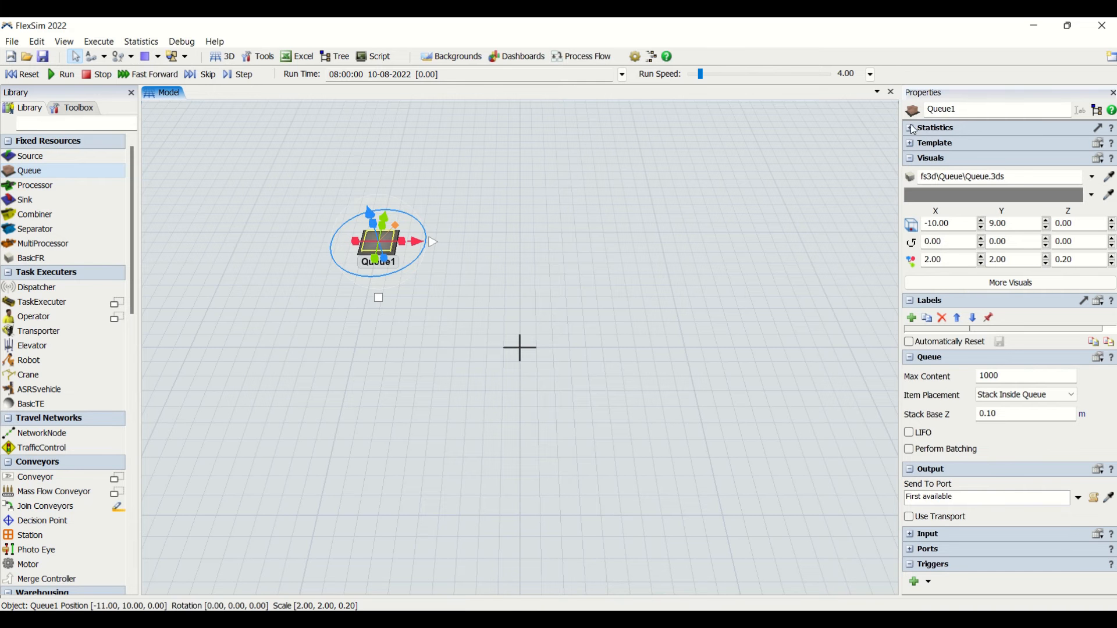
{"action": "left_click", "coordinate": [631, 234]}
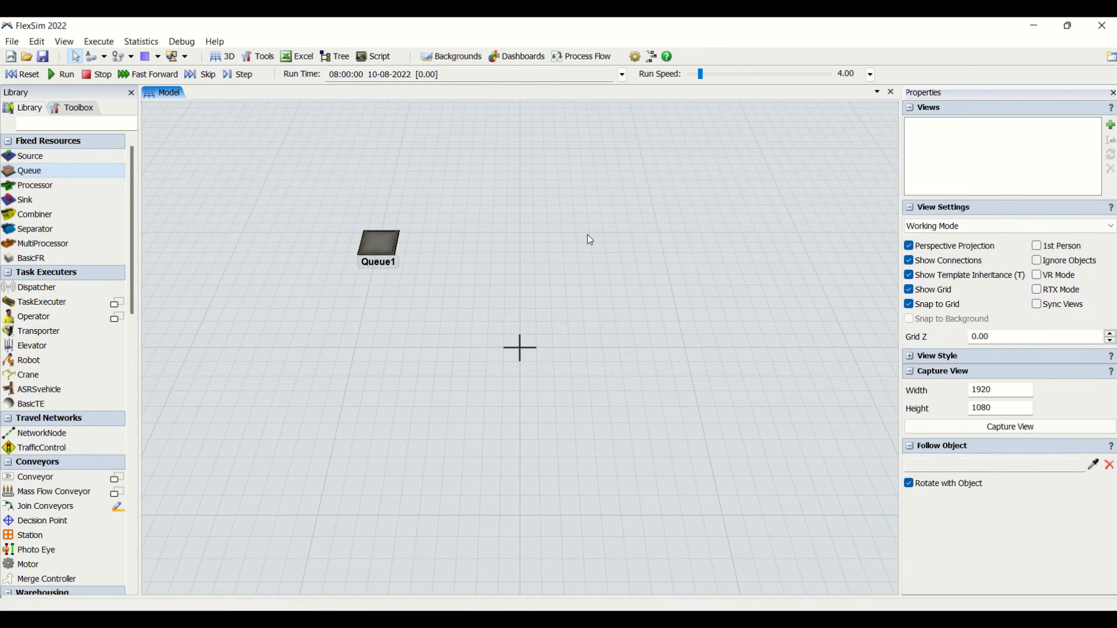
Examine the queue's Statistics, Template and Visuals properties, including its additional appearance settings and flags
{"action": "left_click", "coordinate": [391, 253]}
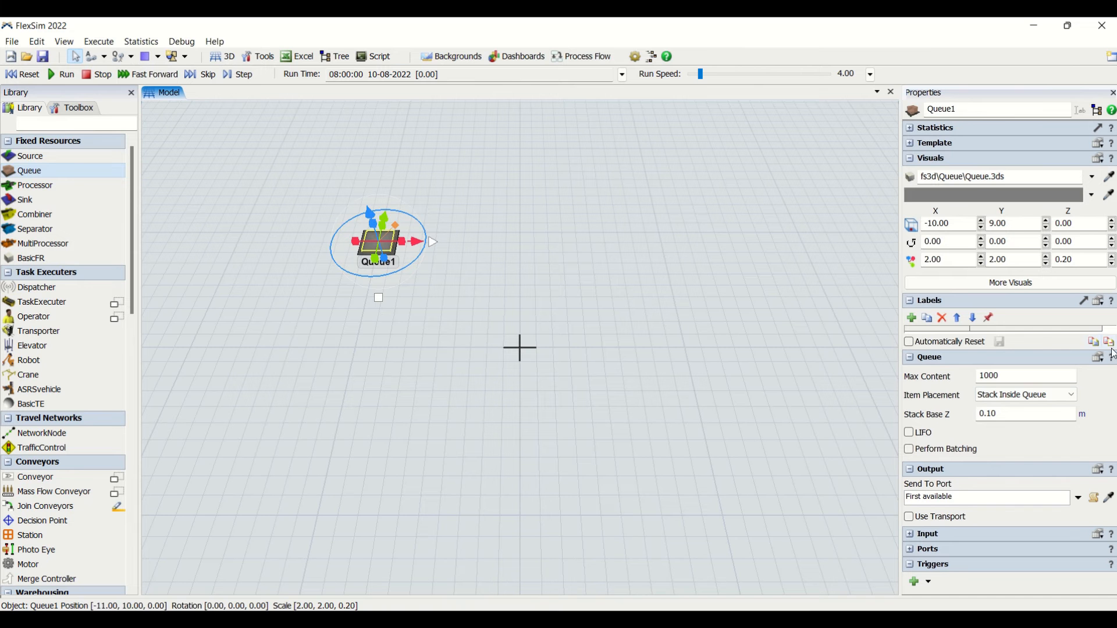
{"action": "left_click", "coordinate": [909, 128]}
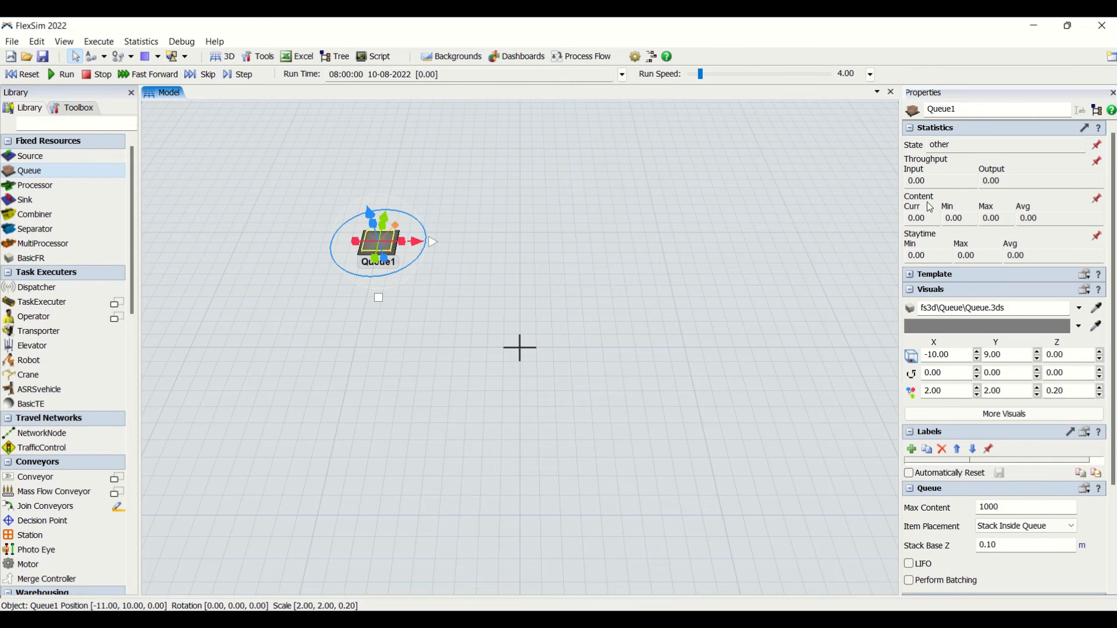
{"action": "left_click", "coordinate": [911, 275]}
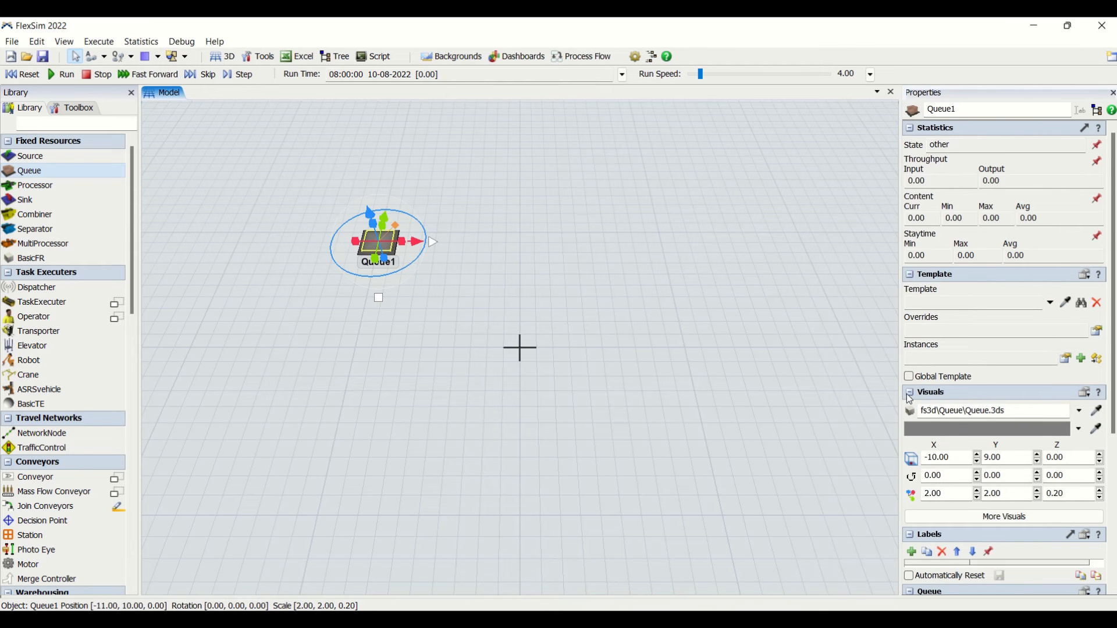
{"action": "scroll", "coordinate": [960, 296], "scroll_direction": "down", "scroll_amount": 3}
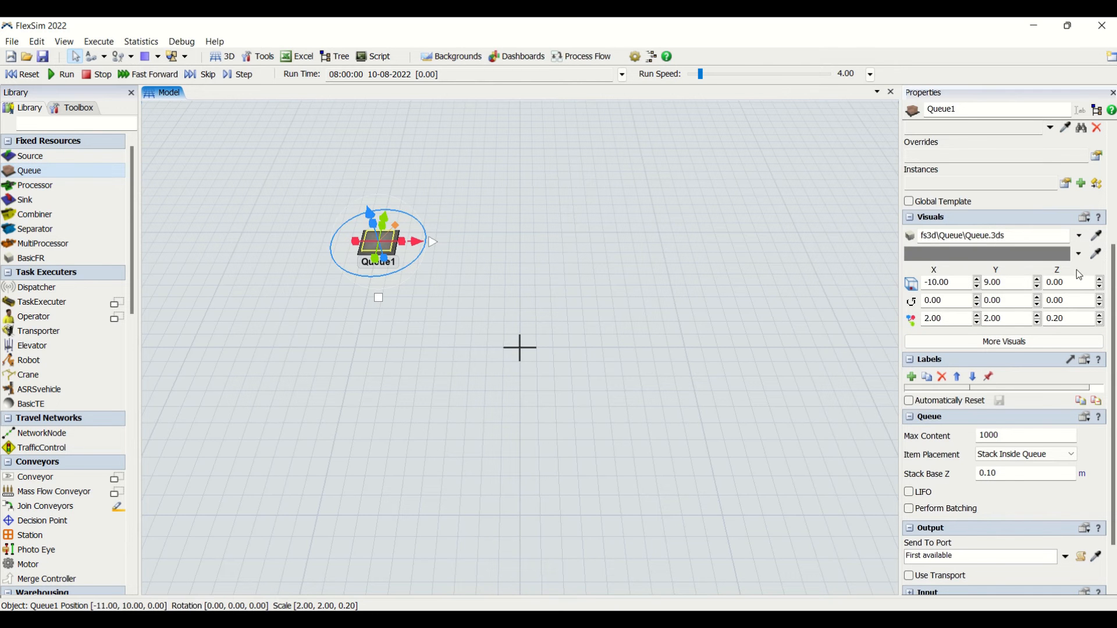
{"action": "left_click", "coordinate": [998, 344]}
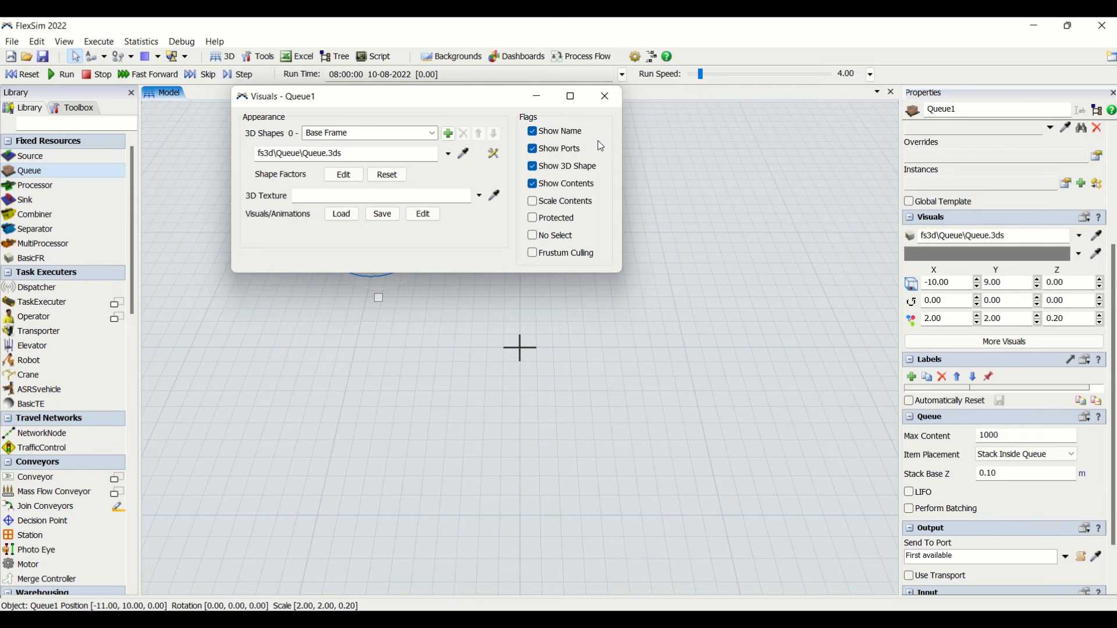
{"action": "left_click", "coordinate": [604, 96]}
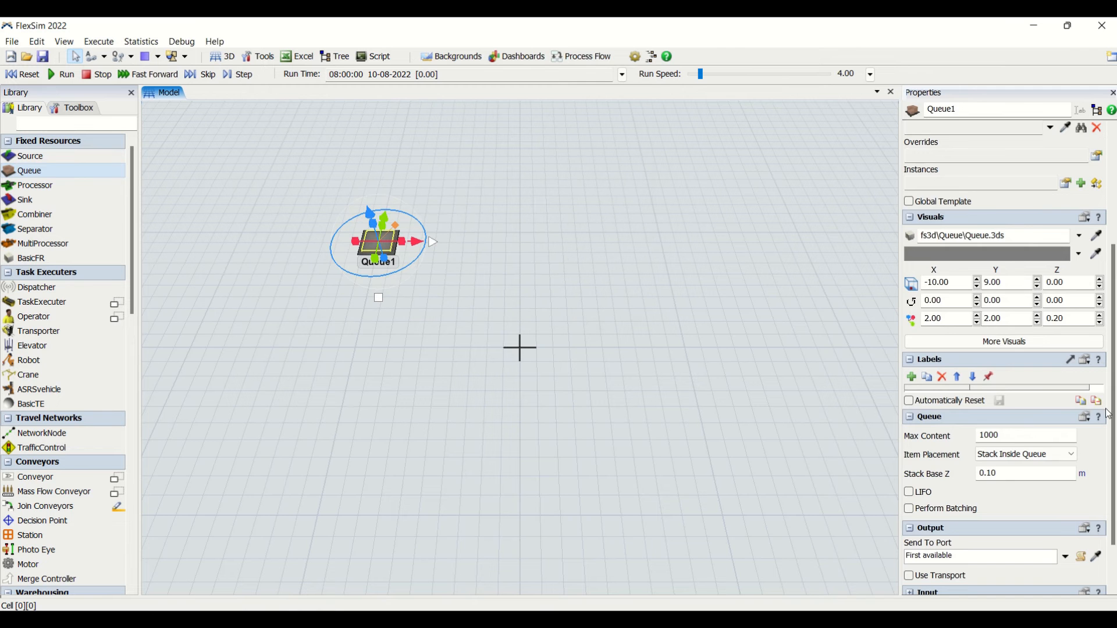
{"action": "scroll", "coordinate": [1101, 488], "scroll_direction": "down", "scroll_amount": 2}
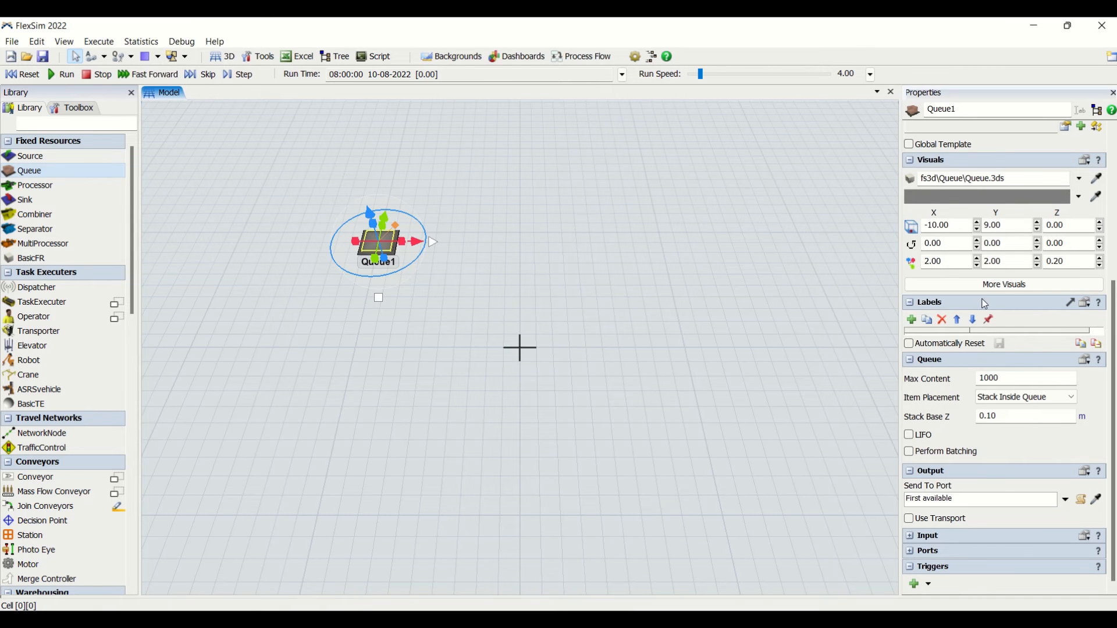
Try adding a string label and a number label to the queue, and delete both
{"action": "left_click", "coordinate": [910, 320]}
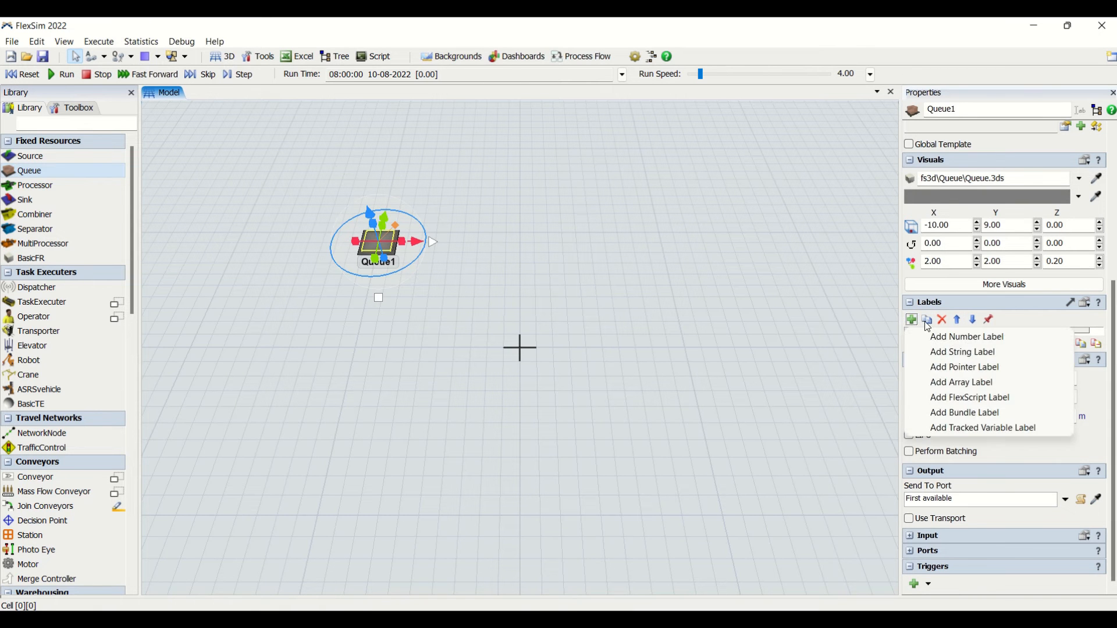
{"action": "left_click", "coordinate": [954, 352]}
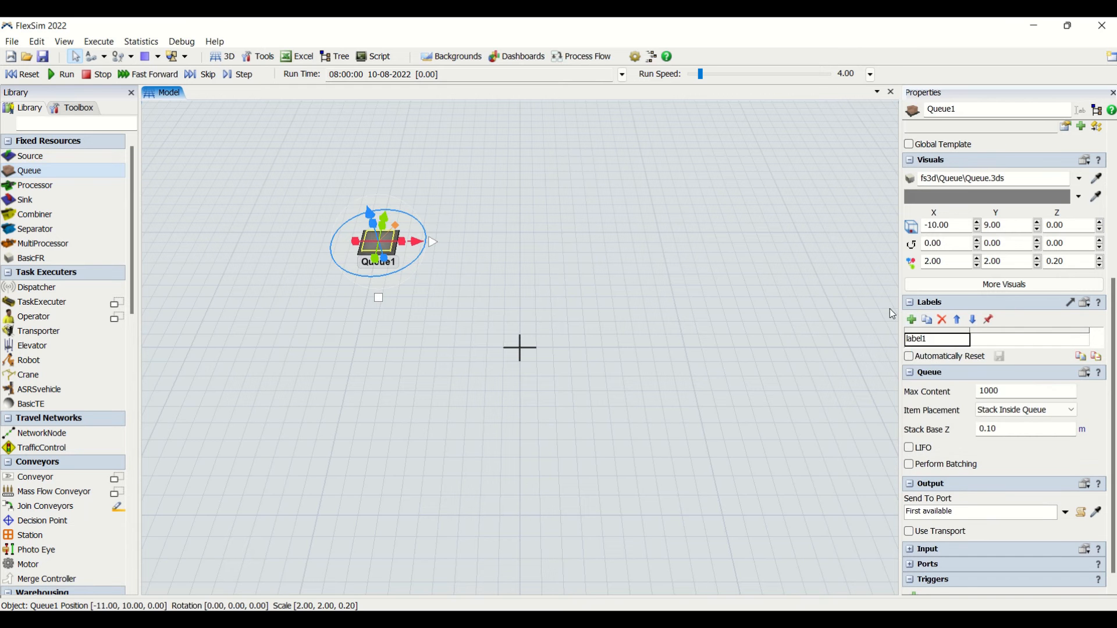
{"action": "left_click", "coordinate": [912, 319]}
{"action": "left_click", "coordinate": [929, 337]}
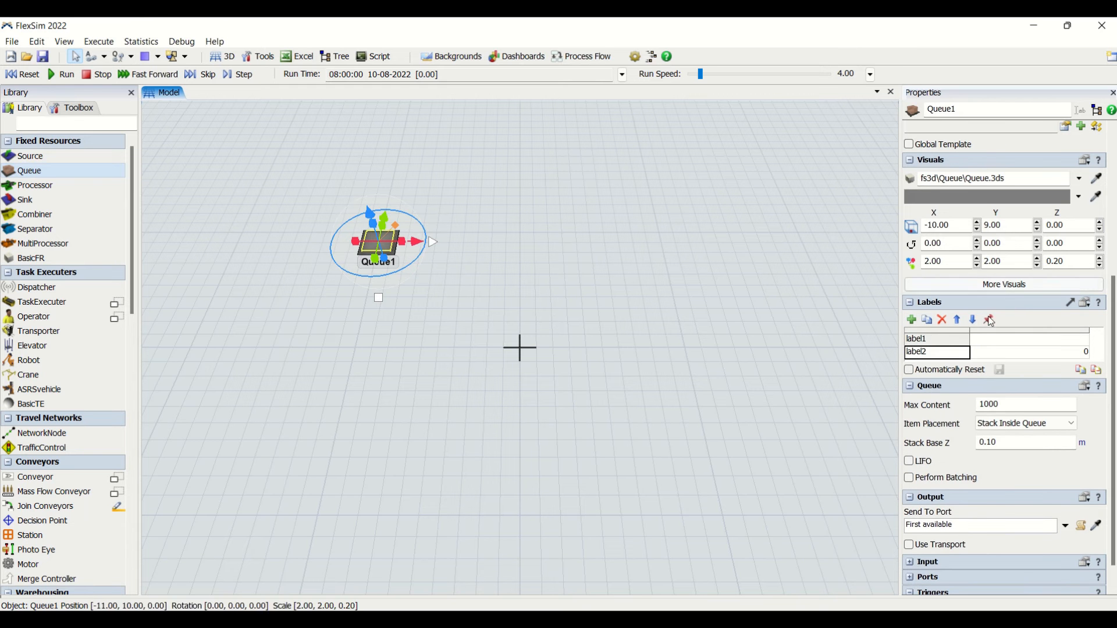
{"action": "left_click", "coordinate": [942, 319]}
{"action": "left_click", "coordinate": [942, 319]}
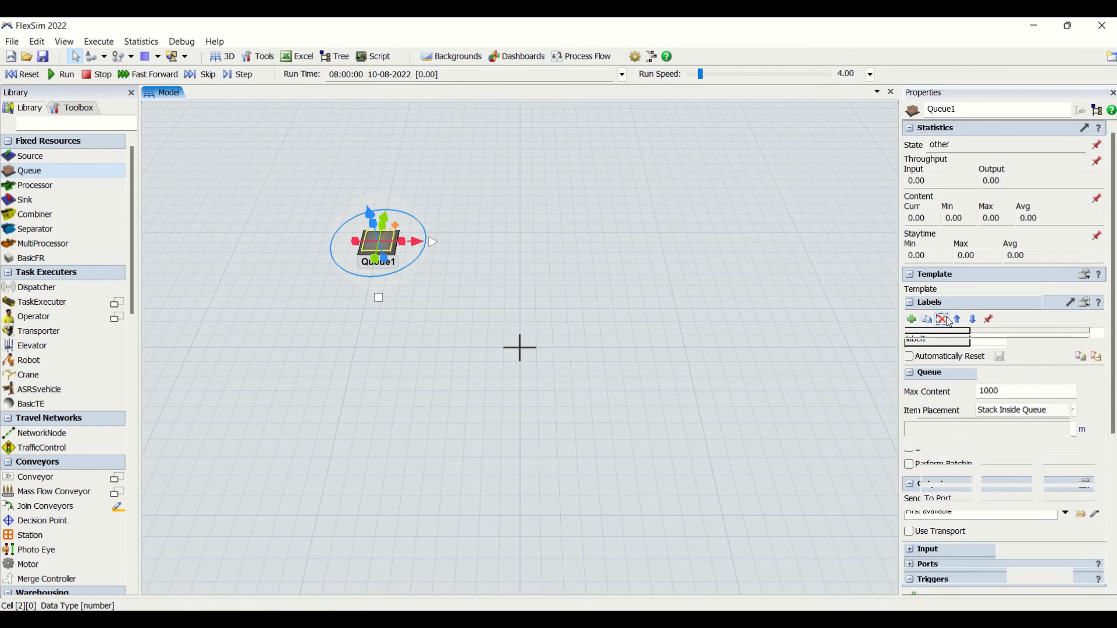
Set the queue's Max Content to 20
{"action": "scroll", "coordinate": [974, 428], "scroll_direction": "down", "scroll_amount": 3}
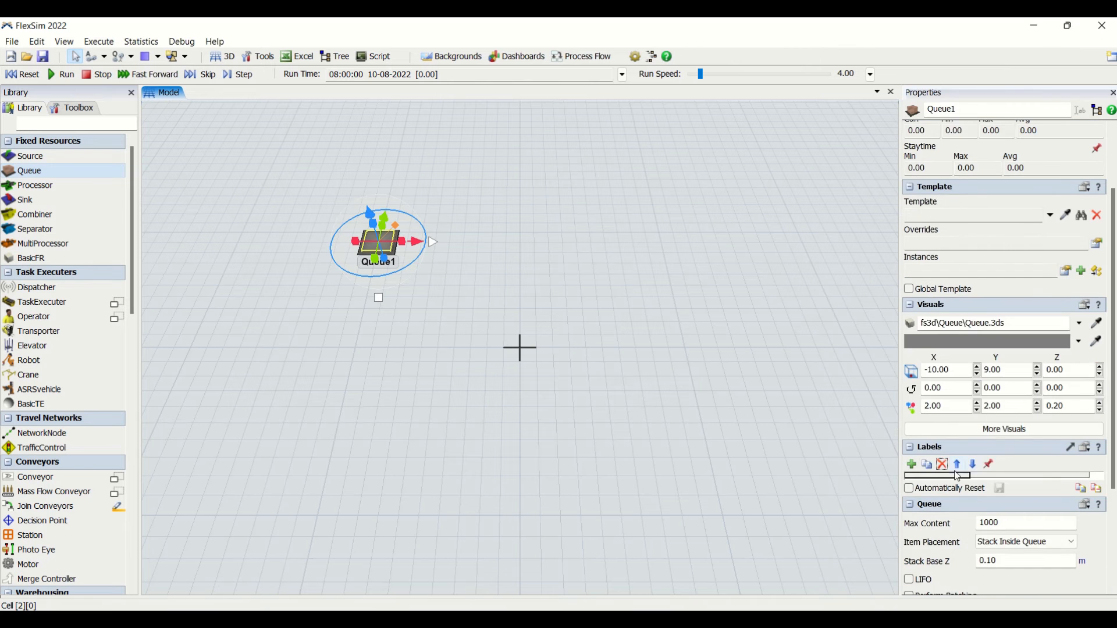
{"action": "scroll", "coordinate": [973, 465], "scroll_direction": "down", "scroll_amount": 5}
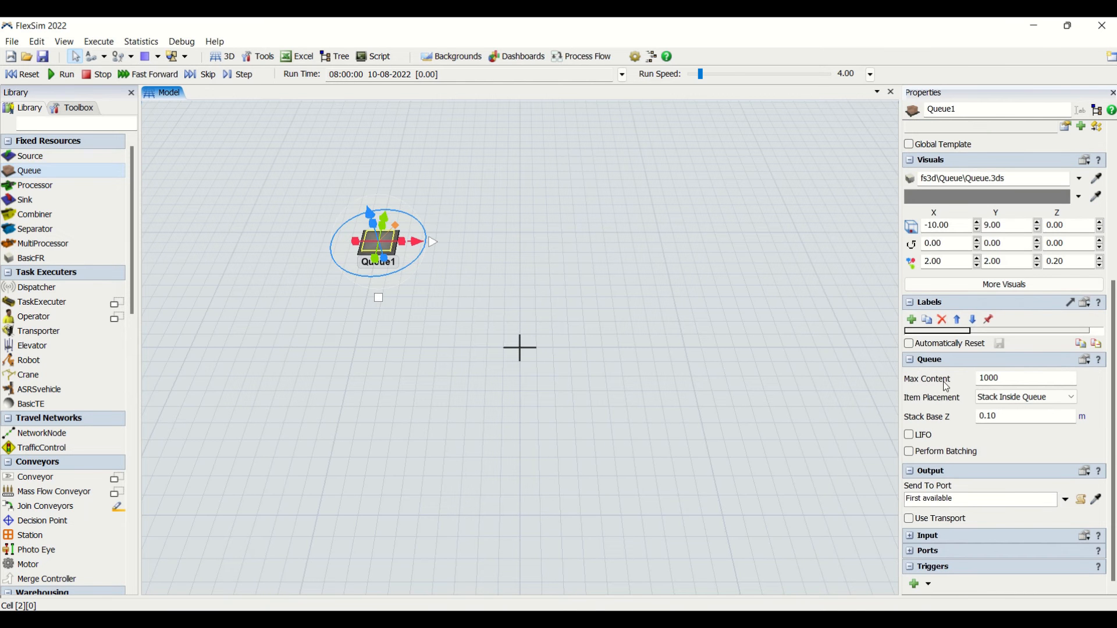
{"action": "left_click", "coordinate": [1022, 381]}
{"action": "left_click", "coordinate": [562, 267]}
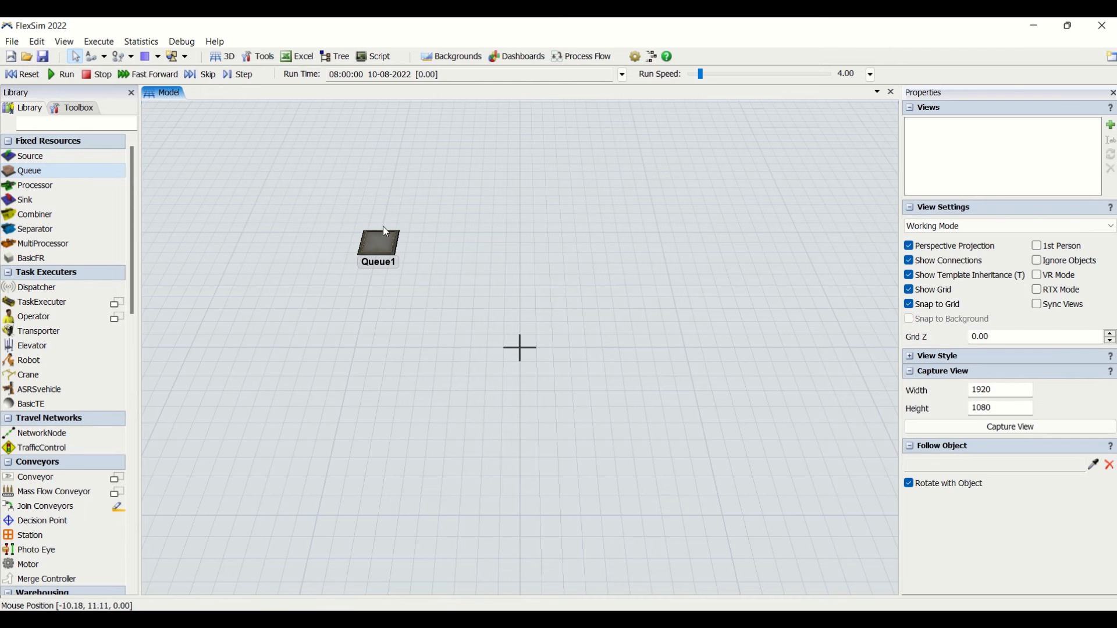
{"action": "left_click", "coordinate": [381, 265]}
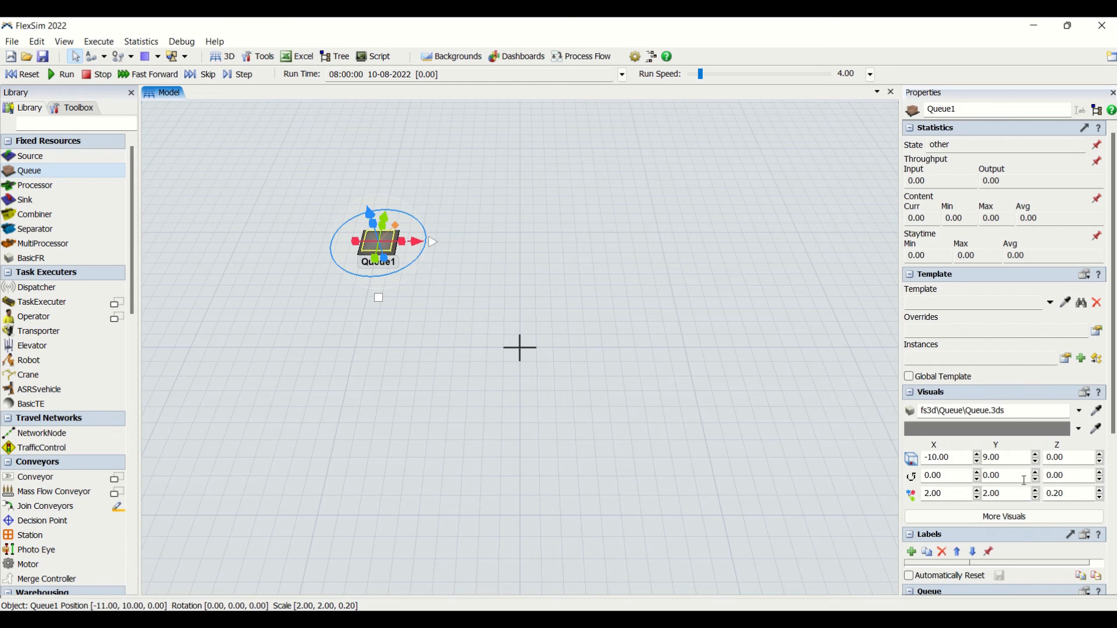
{"action": "scroll", "coordinate": [1111, 397], "scroll_direction": "down", "scroll_amount": 5}
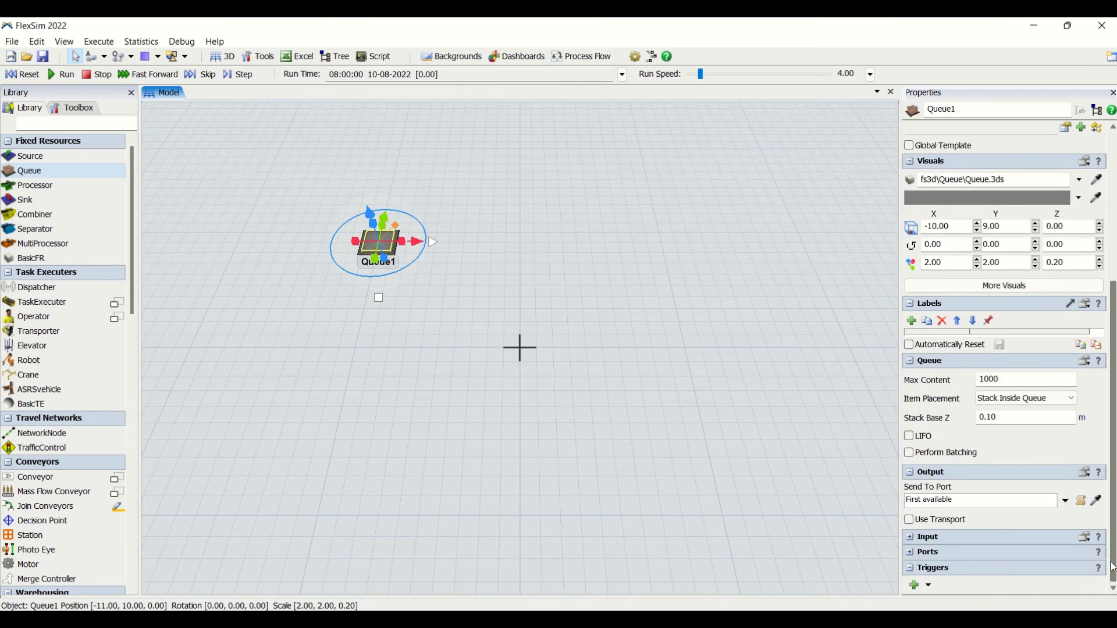
{"action": "double_click", "coordinate": [980, 376]}
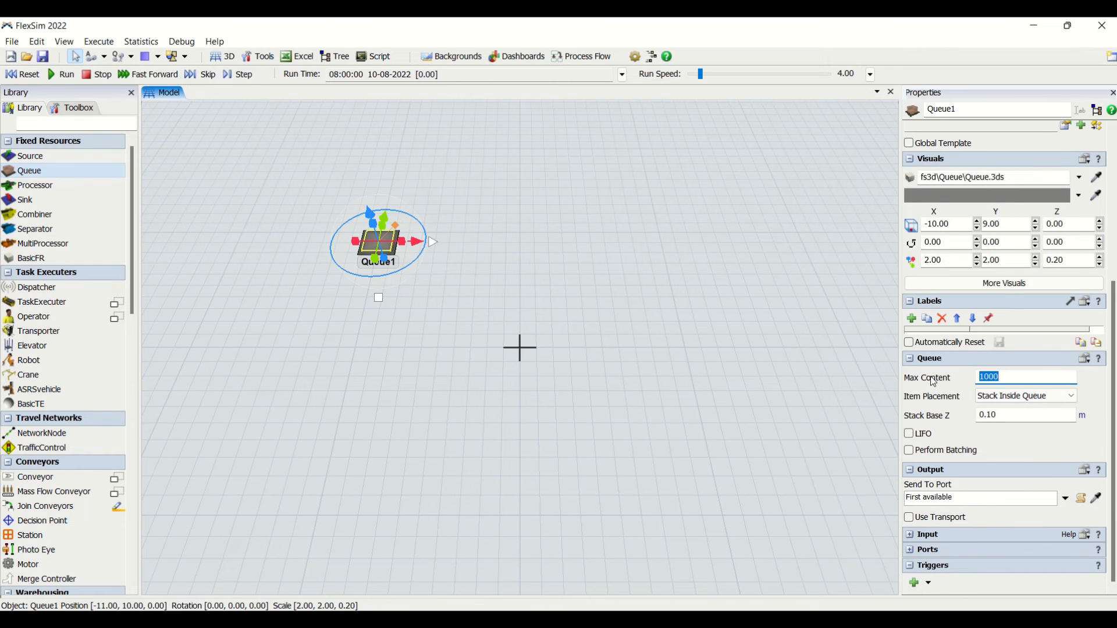
{"action": "type", "text": "10"}
{"action": "key", "text": "BackSpace"}
{"action": "key", "text": "BackSpace"}
{"action": "type", "text": "20"}
{"action": "left_click", "coordinate": [1090, 390]}
Set the queue's Item Placement to Stack Vertically
{"action": "left_click", "coordinate": [1005, 398]}
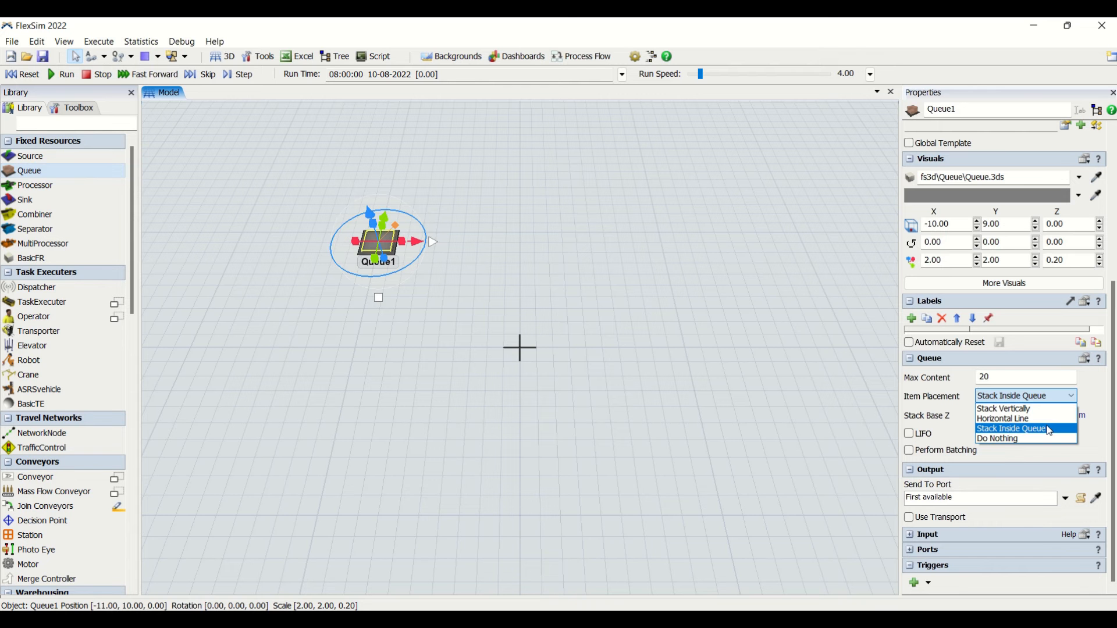
{"action": "left_click", "coordinate": [454, 357]}
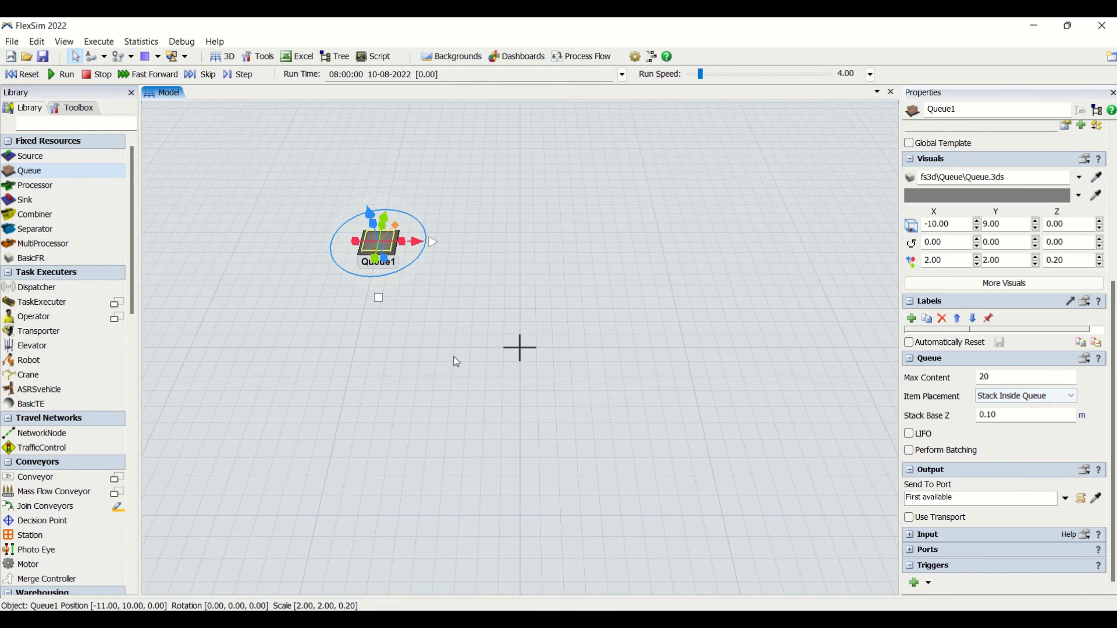
{"action": "left_click", "coordinate": [295, 222]}
{"action": "left_click", "coordinate": [376, 241]}
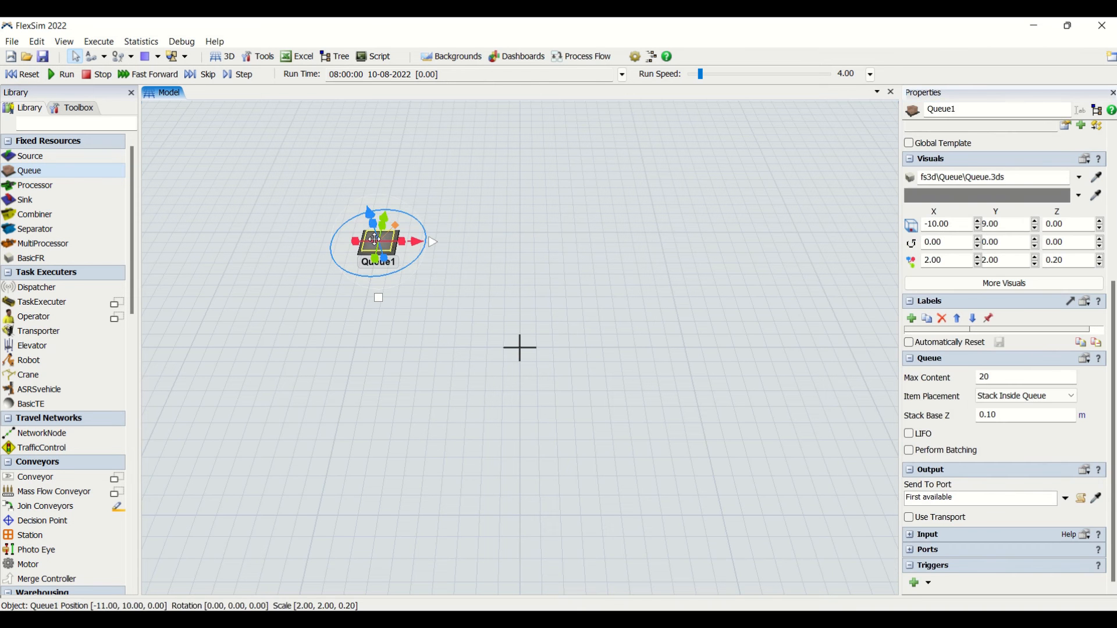
{"action": "left_click", "coordinate": [1018, 398]}
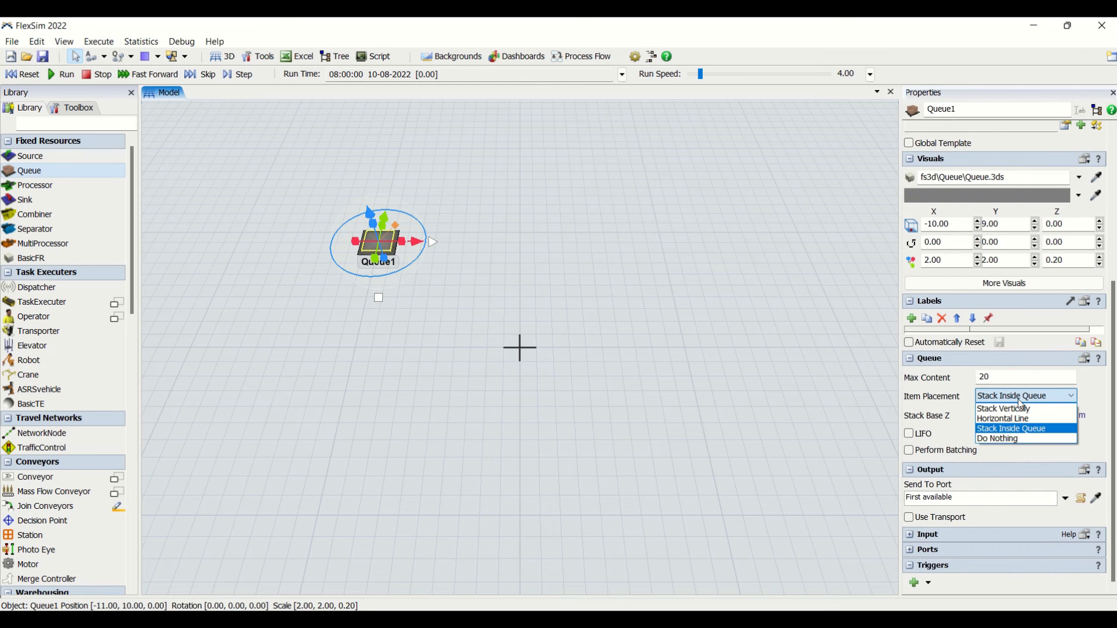
{"action": "left_click", "coordinate": [1022, 409]}
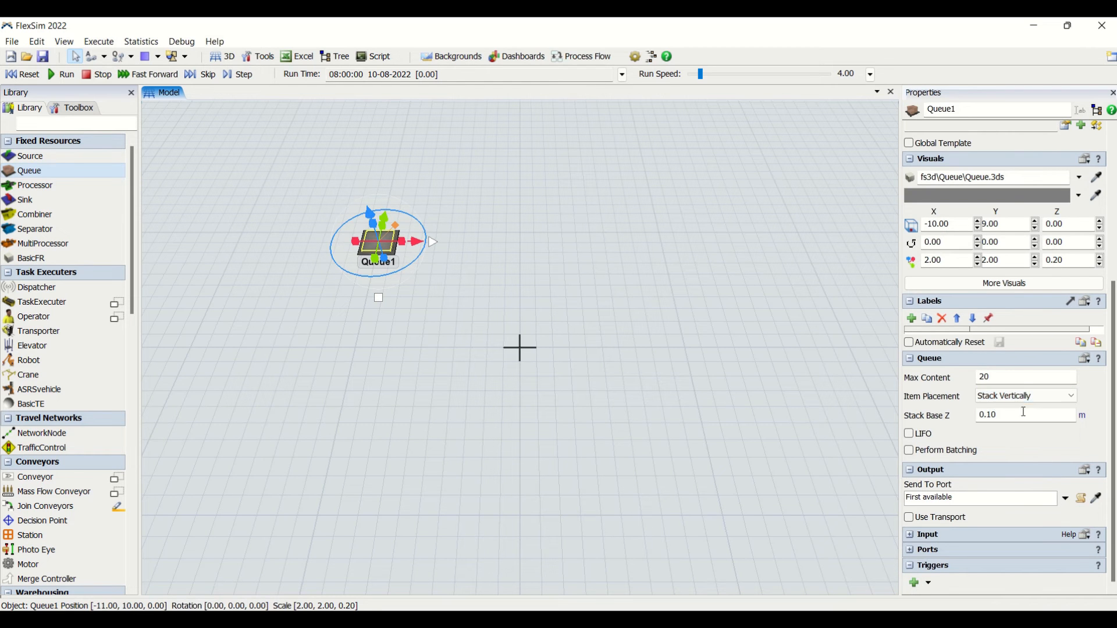
{"action": "left_click", "coordinate": [428, 302]}
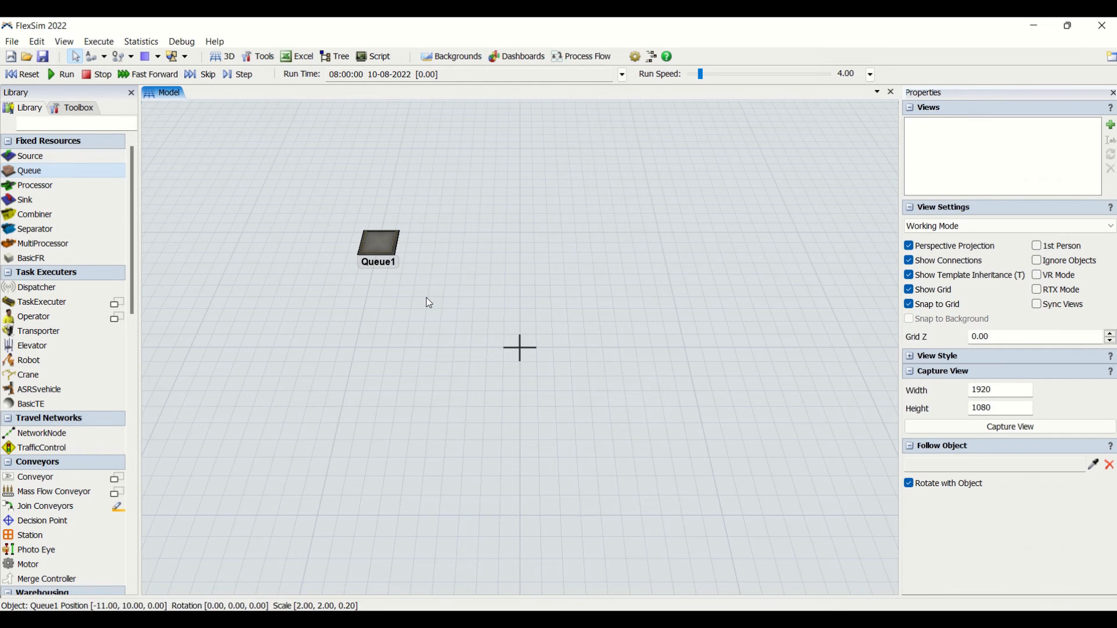
Add a Source at about X -15.47, Y 8.47 beside the queue and connect its output to the queue
{"action": "left_click", "coordinate": [87, 156]}
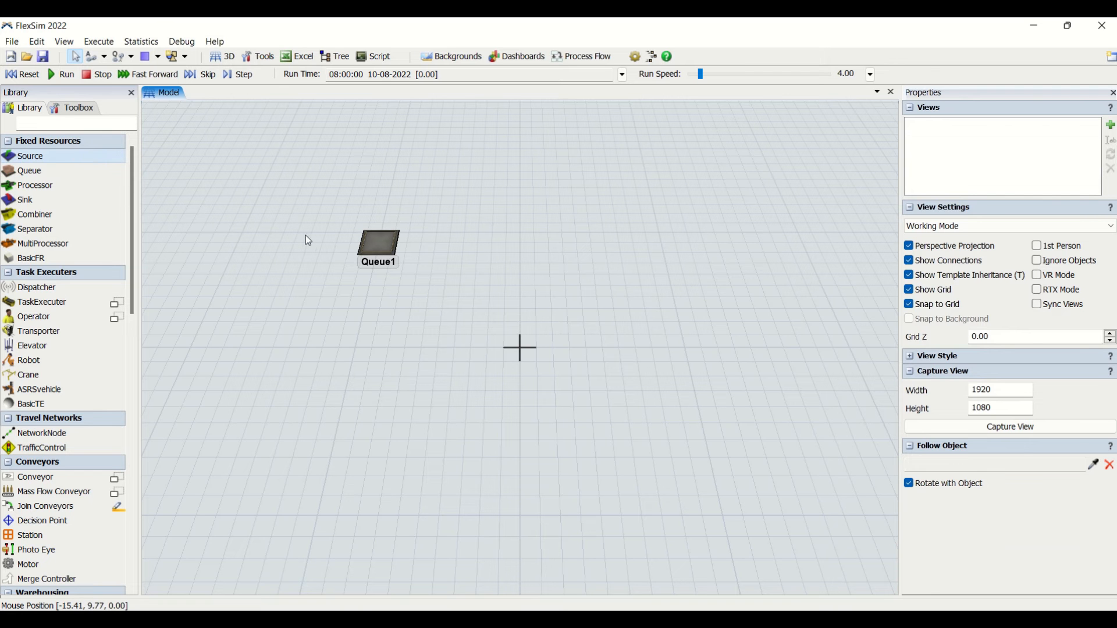
{"action": "left_click_drag", "start_coordinate": [101, 157], "coordinate": [297, 247]}
{"action": "left_click", "coordinate": [302, 251]}
{"action": "left_click", "coordinate": [373, 243]}
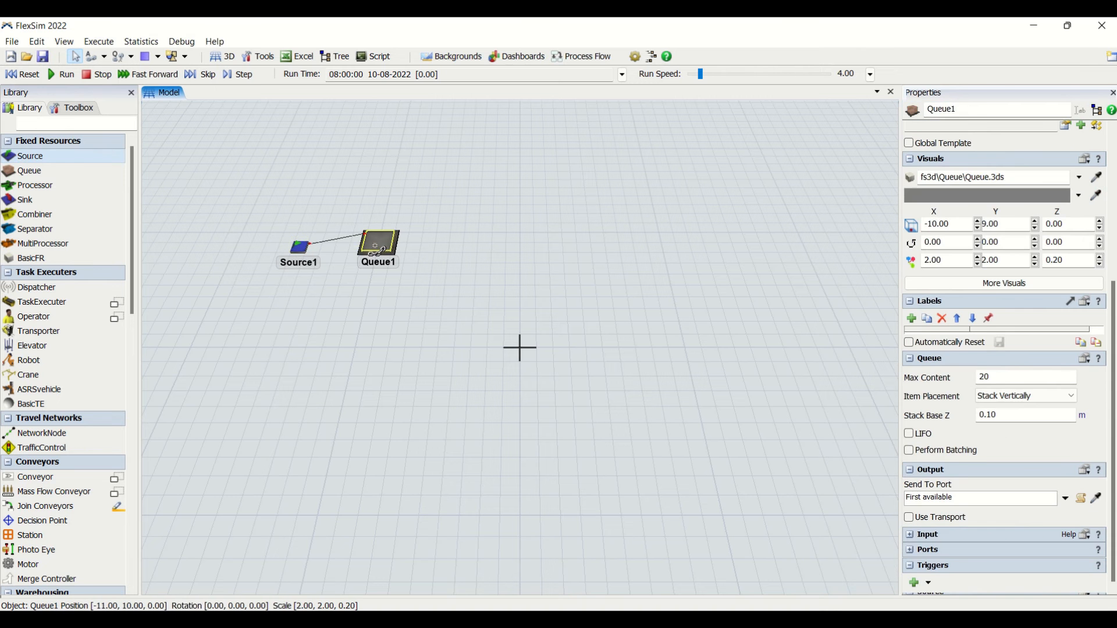
{"action": "left_click", "coordinate": [425, 345]}
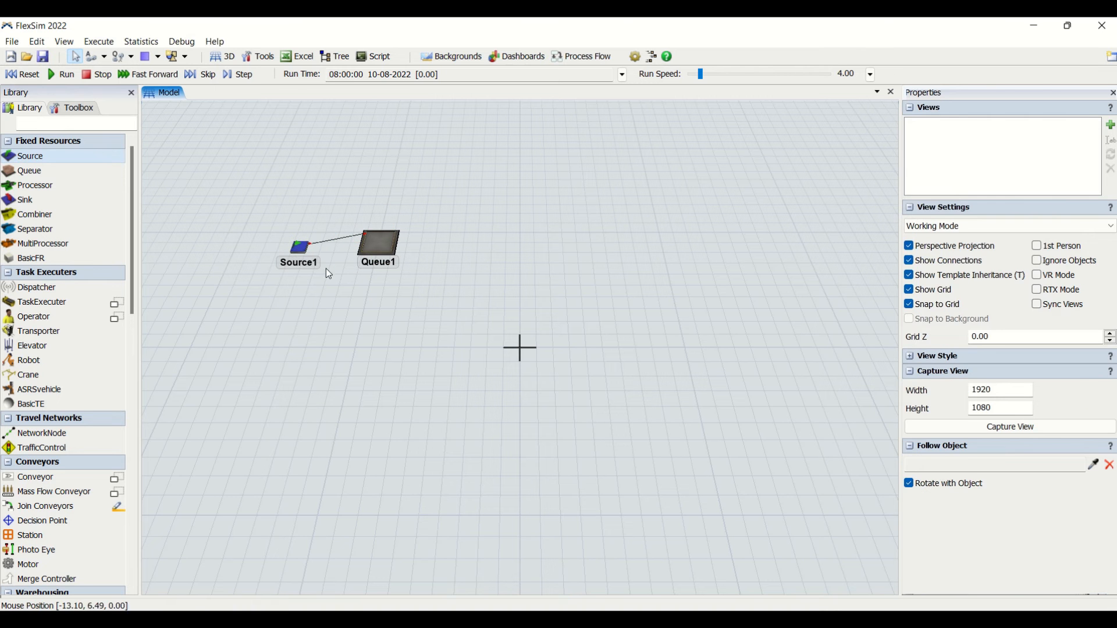
Give the source an arrival at time 0 and a 2 s inter-arrival time, and move it to about X -15.91, Y 9.47
{"action": "left_click", "coordinate": [300, 247]}
{"action": "scroll", "coordinate": [1032, 407], "scroll_direction": "down", "scroll_amount": 5}
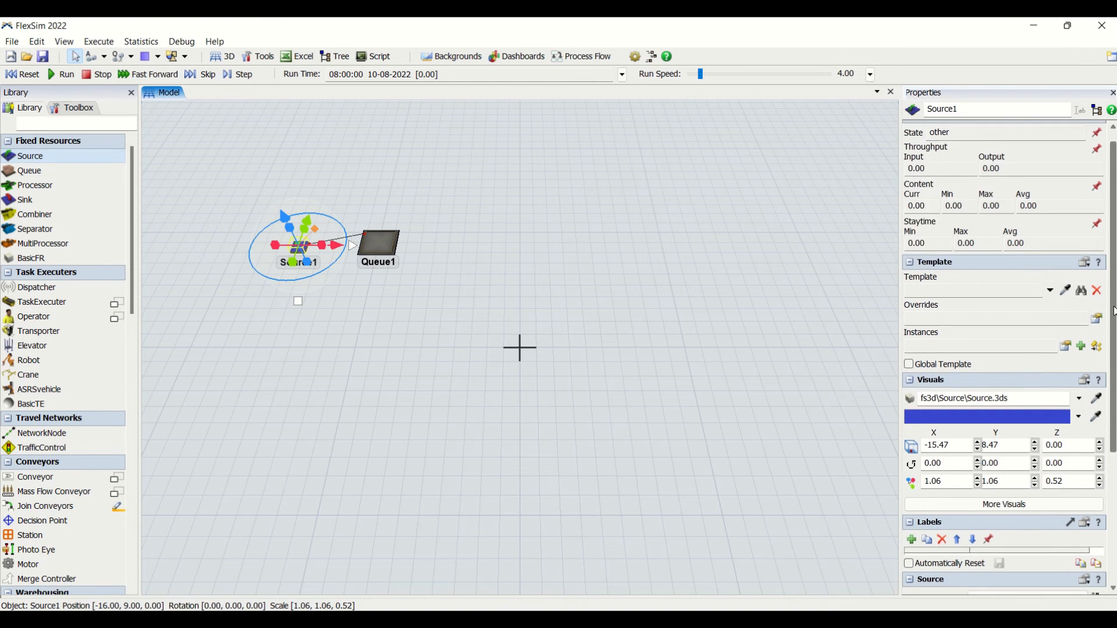
{"action": "left_click", "coordinate": [908, 437]}
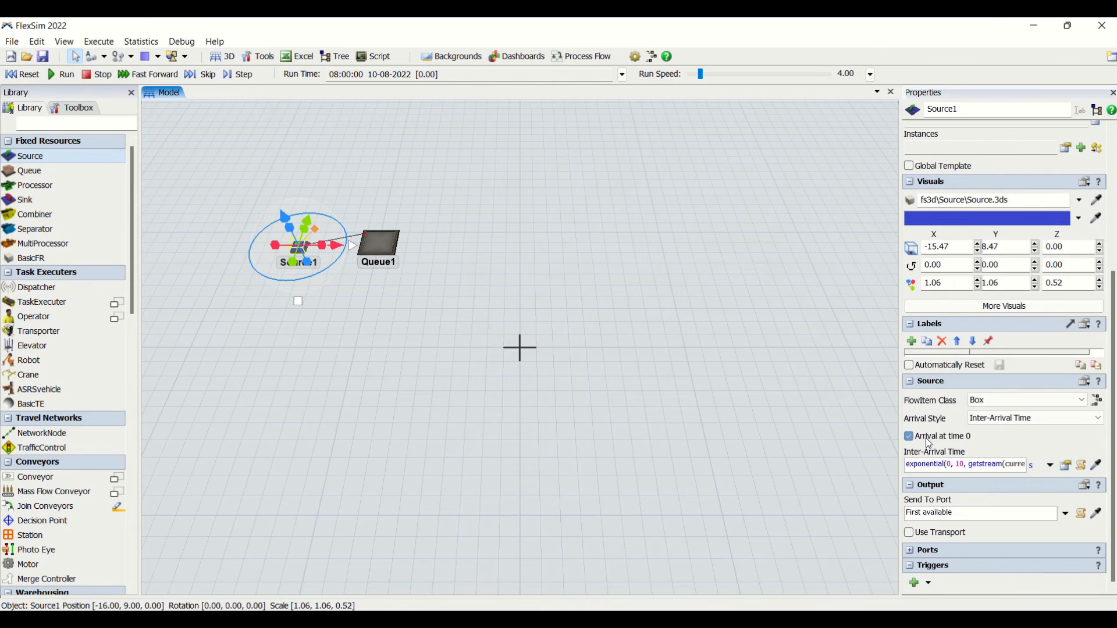
{"action": "left_click", "coordinate": [944, 467]}
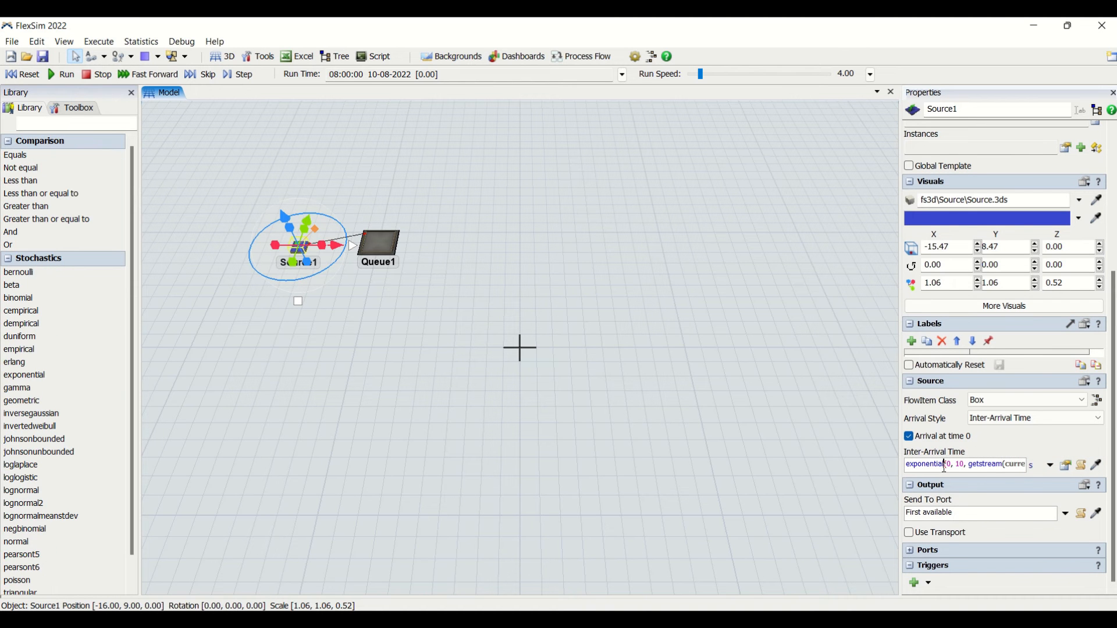
{"action": "key", "text": "ctrl+a"}
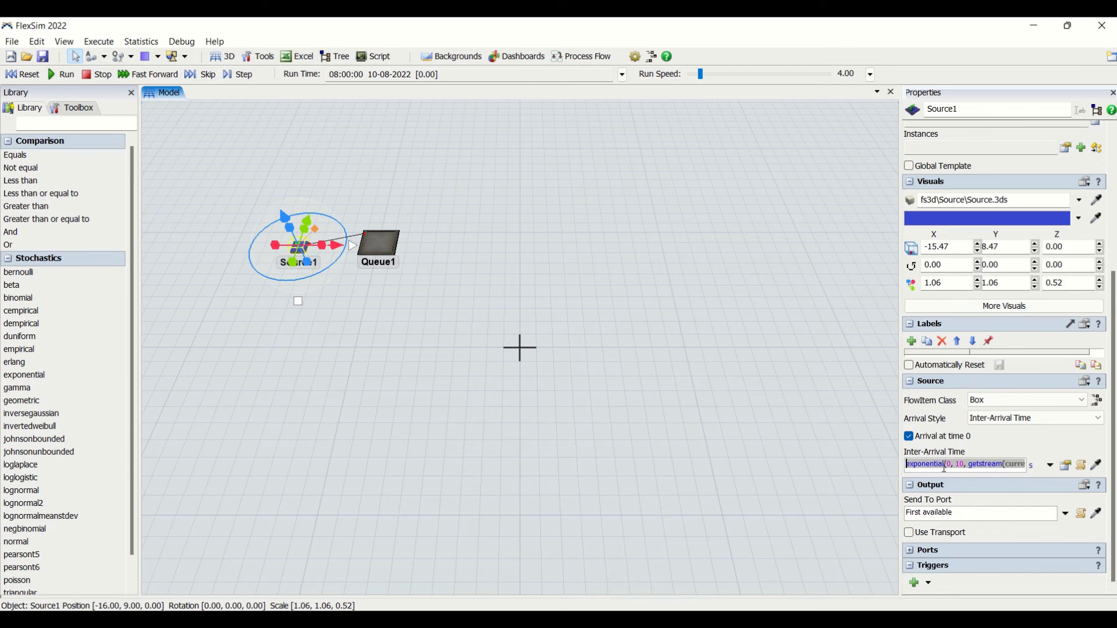
{"action": "type", "text": "2"}
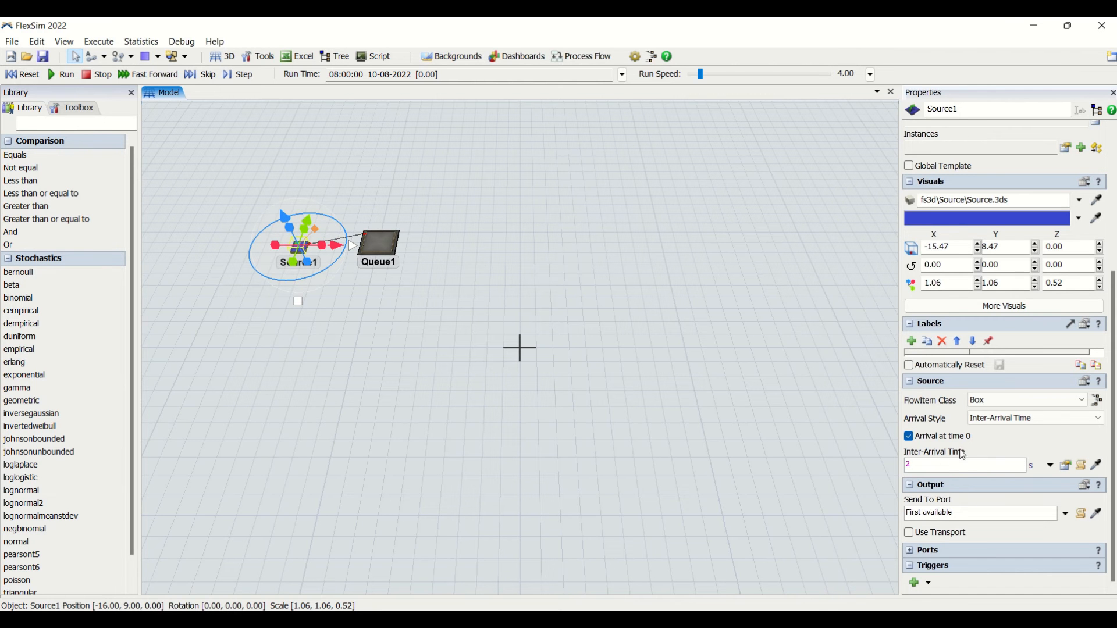
{"action": "left_click", "coordinate": [442, 254]}
{"action": "left_click", "coordinate": [302, 254]}
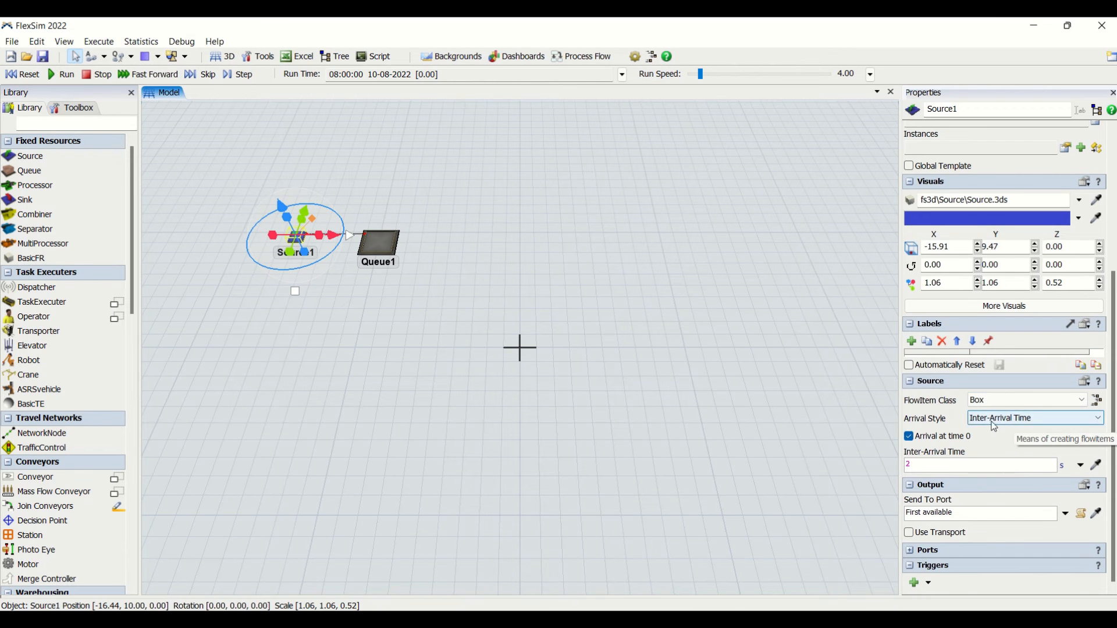
Add a second queue at about X -1, Y 8.67, connected to the output of the first queue
{"action": "left_click", "coordinate": [372, 243]}
{"action": "left_click", "coordinate": [430, 294]}
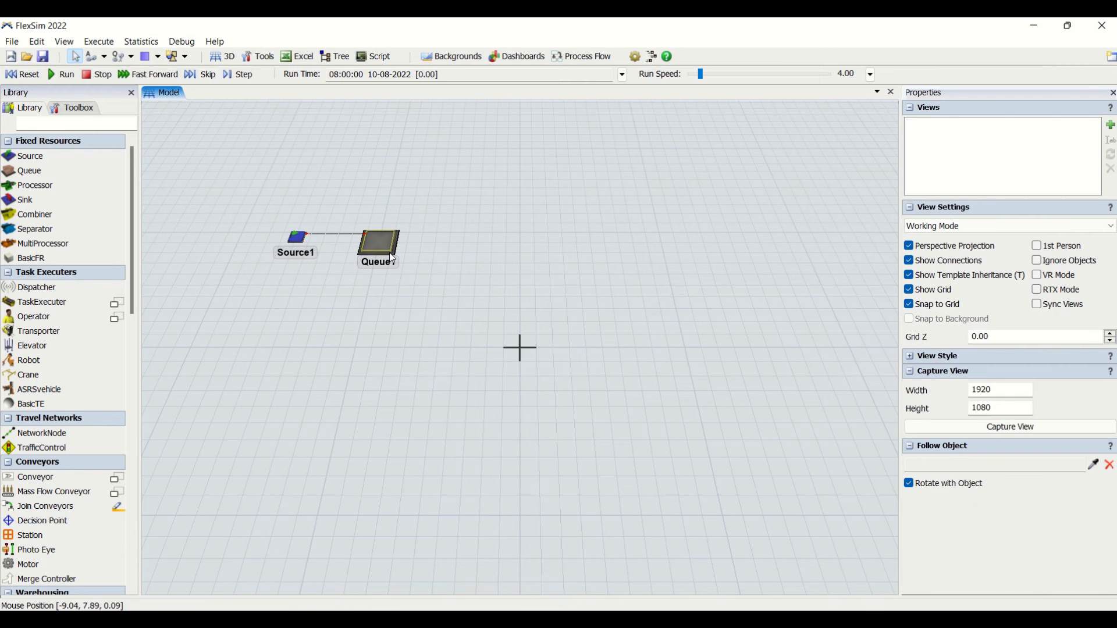
{"action": "left_click_drag", "start_coordinate": [384, 253], "coordinate": [499, 250]}
{"action": "left_click", "coordinate": [527, 269]}
{"action": "left_click", "coordinate": [378, 247]}
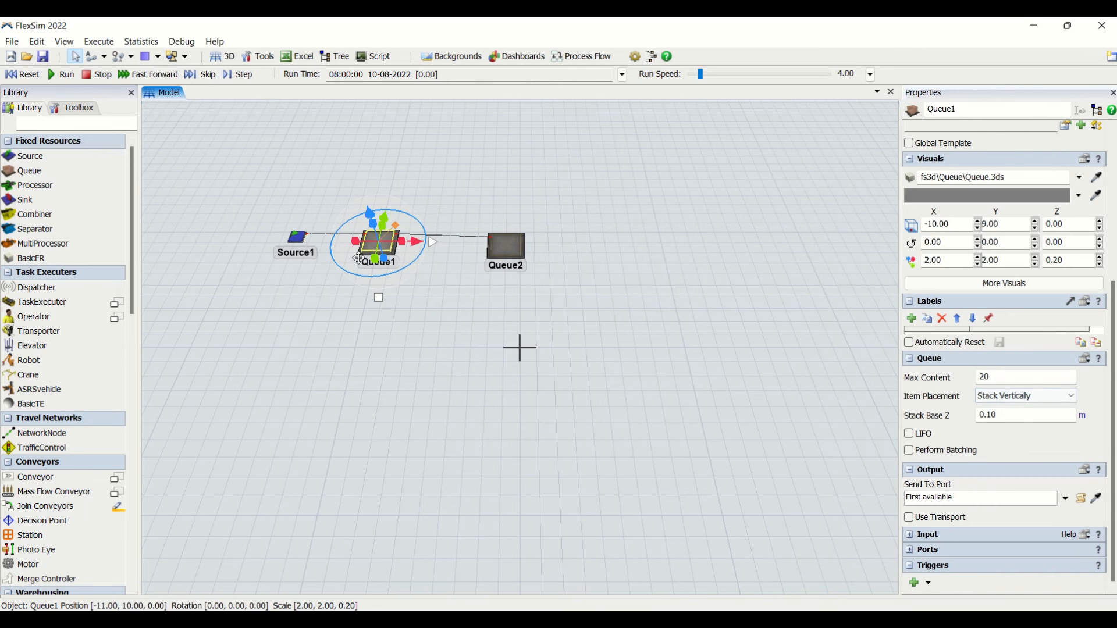
Set the second queue's Max Content to 15
{"action": "left_click", "coordinate": [515, 250]}
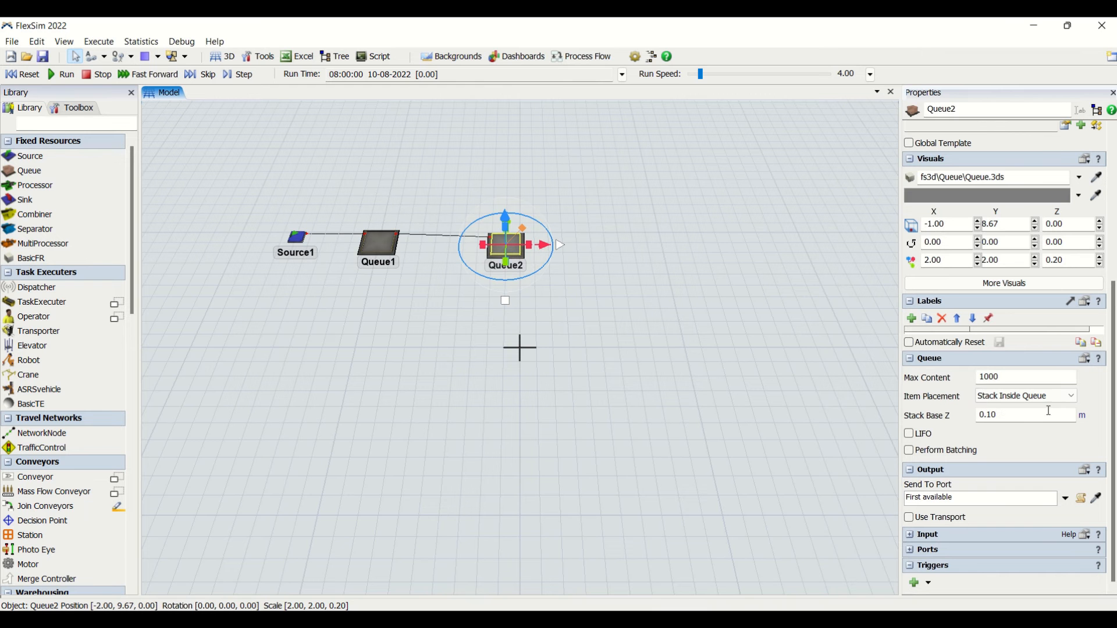
{"action": "double_click", "coordinate": [1006, 374]}
{"action": "type", "text": "15"}
{"action": "left_click", "coordinate": [647, 341]}
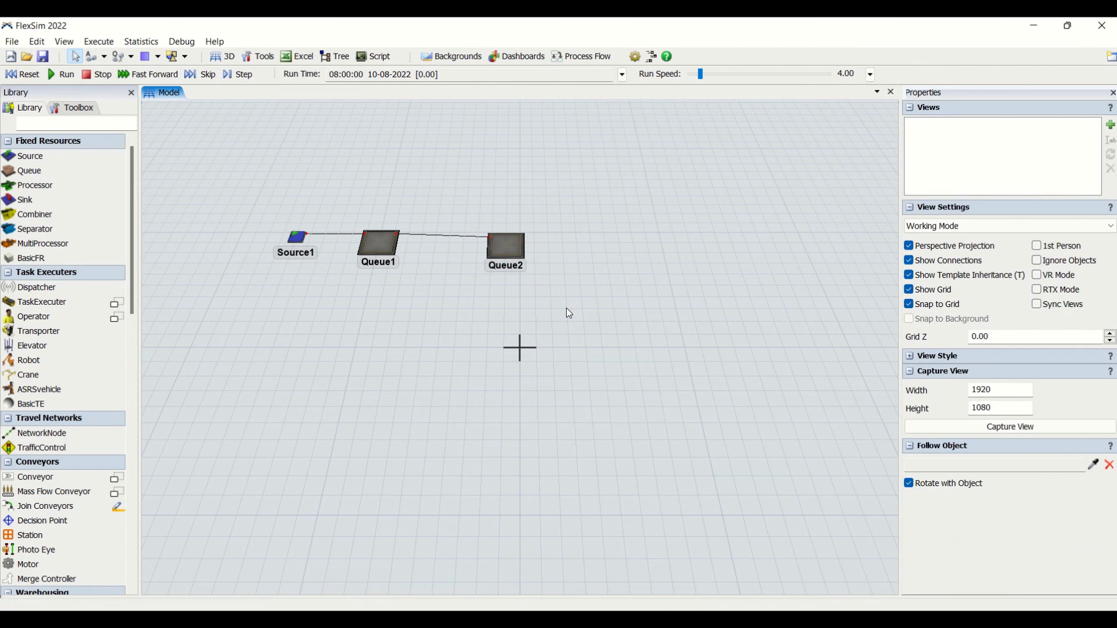
Add a third queue at about X 8, Y 8, connected to the second queue's output, and set its Max Content to 20
{"action": "key", "text": "a"}
{"action": "left_click", "coordinate": [514, 249]}
{"action": "left_click", "coordinate": [622, 242]}
{"action": "left_click", "coordinate": [669, 277]}
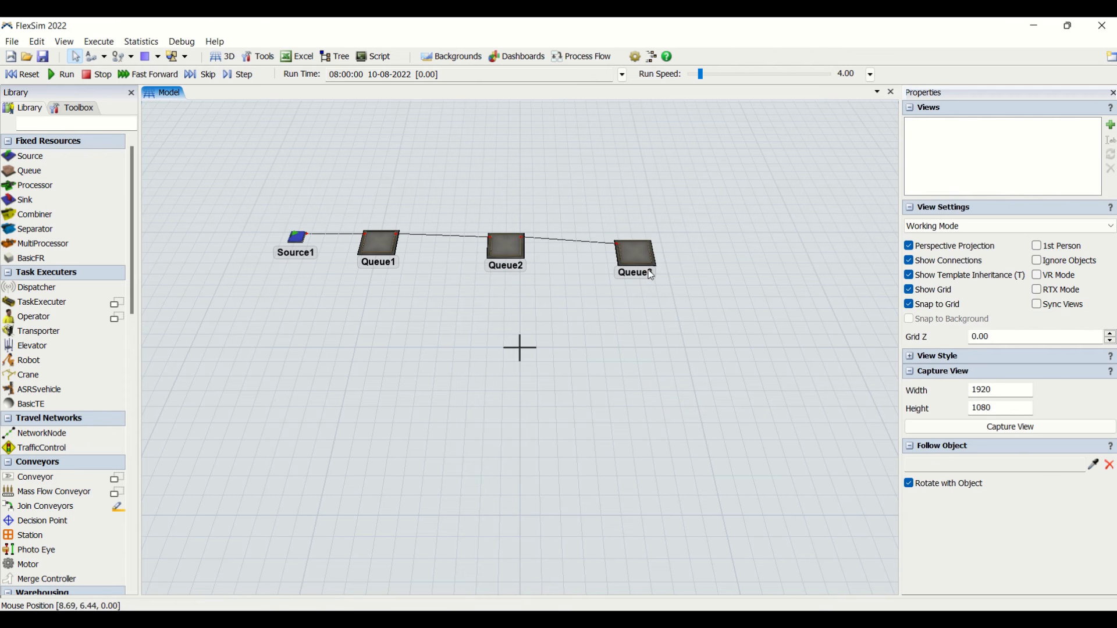
{"action": "double_click", "coordinate": [988, 377]}
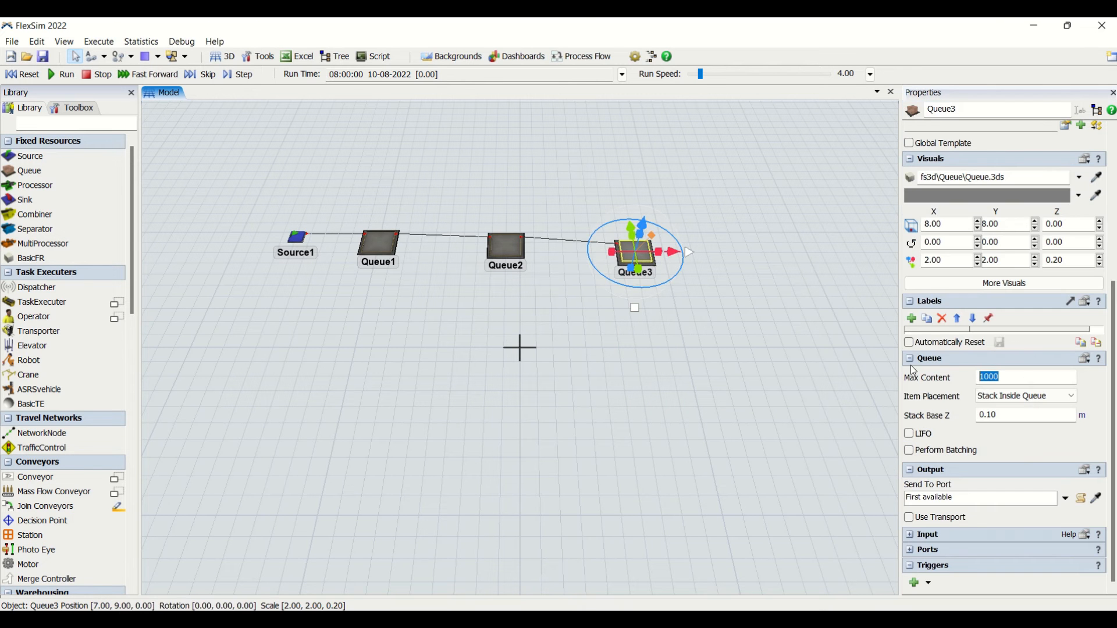
{"action": "type", "text": "20"}
Set the second queue's Max Content to 20 and move the third queue in line with it, to about X 8, Y 8.74
{"action": "left_click", "coordinate": [504, 247]}
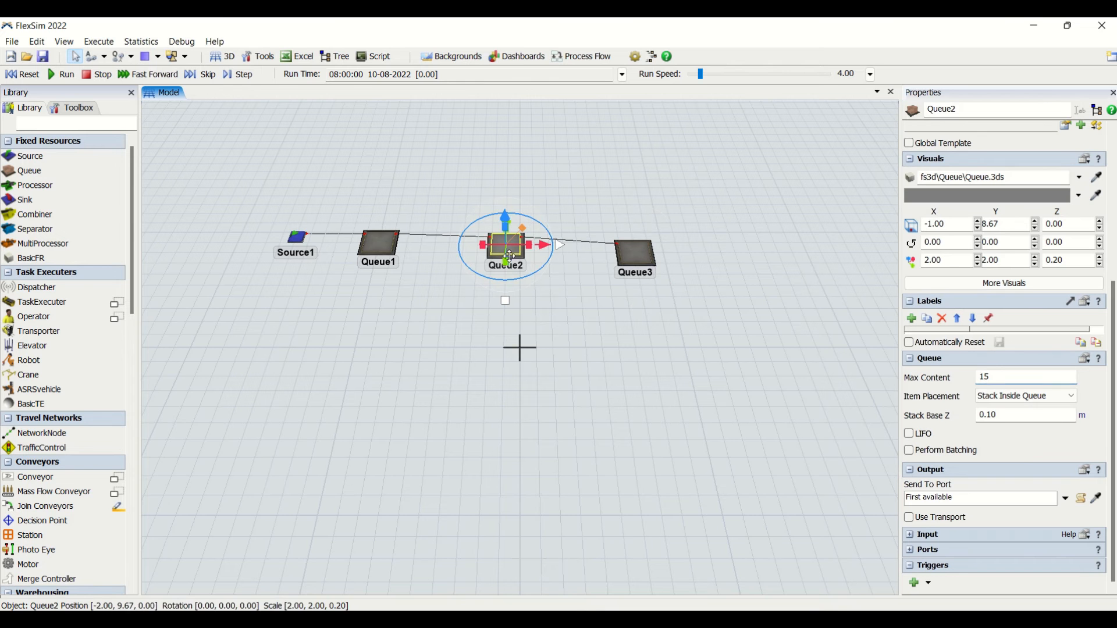
{"action": "double_click", "coordinate": [983, 377]}
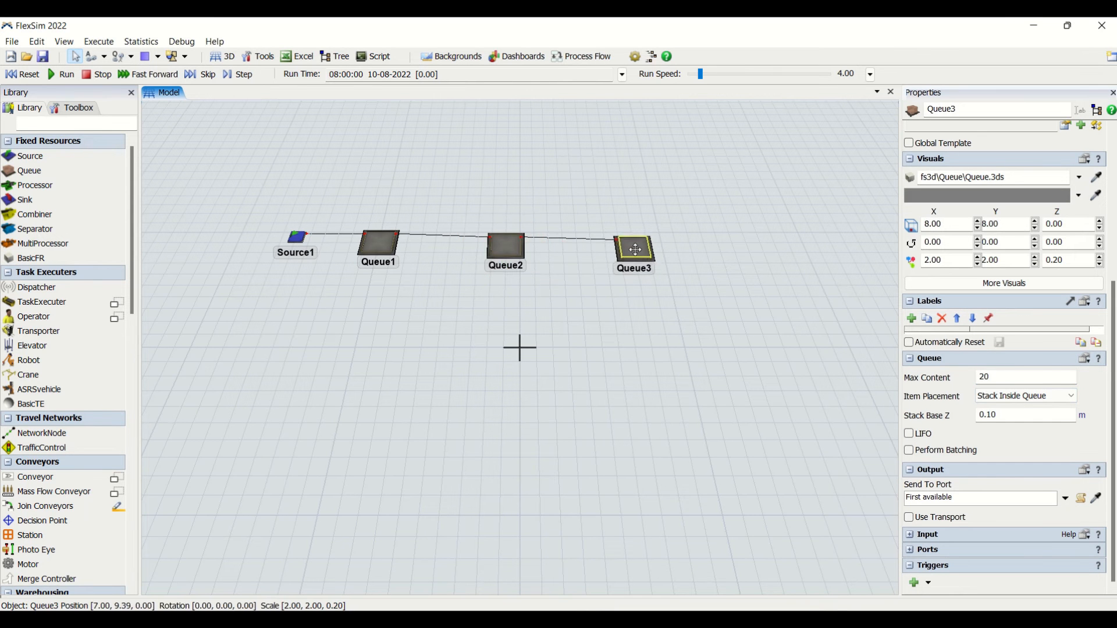
{"action": "left_click", "coordinate": [637, 272]}
{"action": "left_click", "coordinate": [678, 295]}
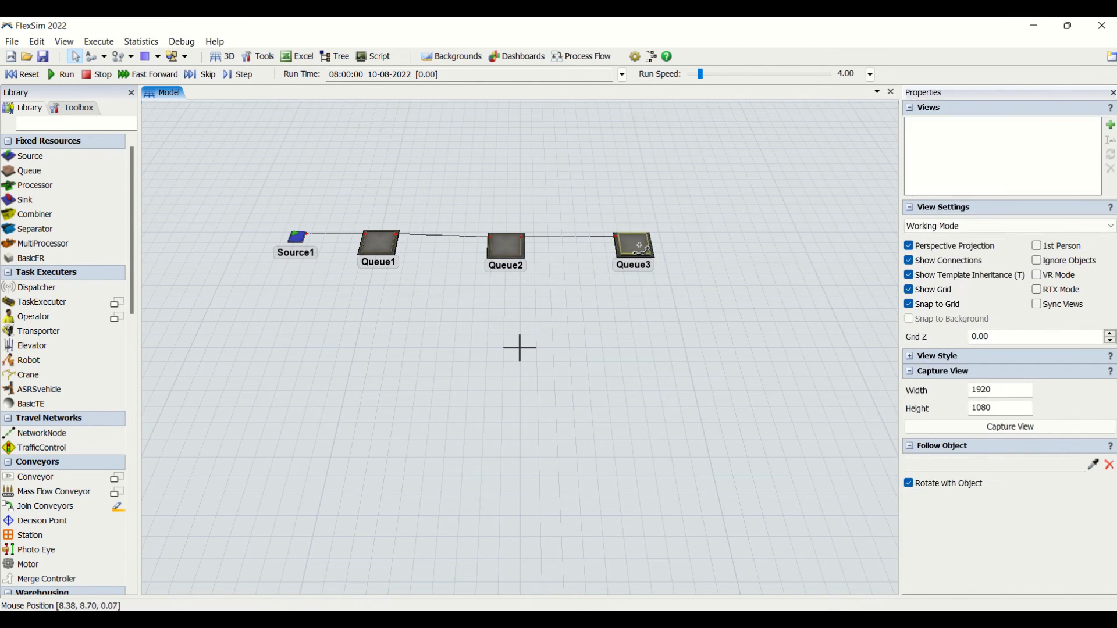
Add a fourth queue at about X 17, Y 8, connected to the third queue's output, and set its Max Content to 20
{"action": "left_click_drag", "start_coordinate": [634, 247], "coordinate": [755, 253]}
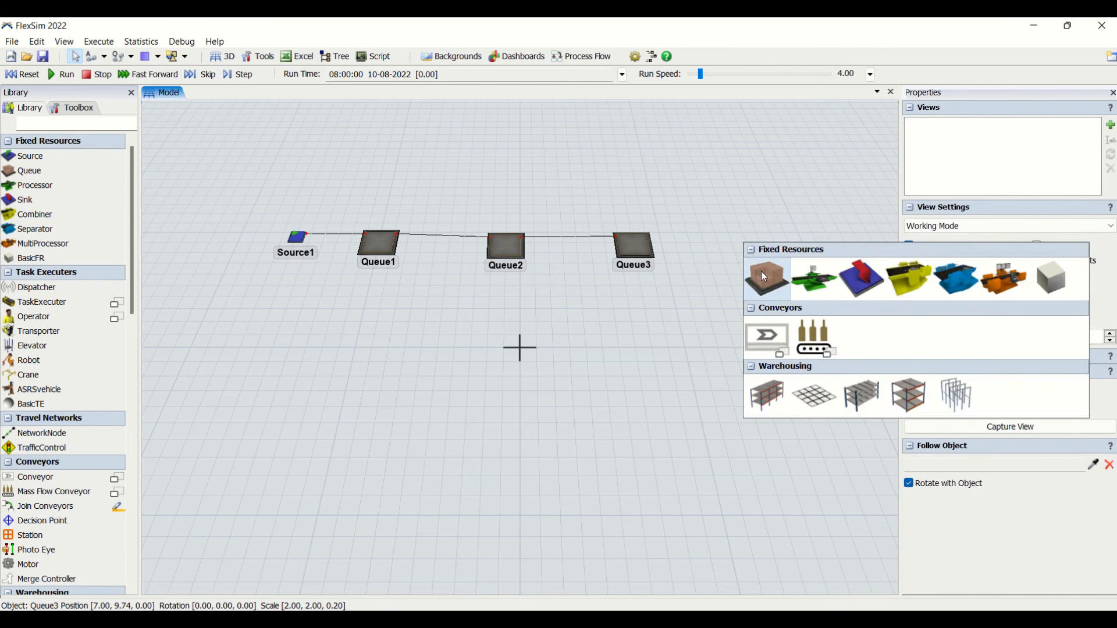
{"action": "left_click", "coordinate": [760, 271]}
{"action": "left_click", "coordinate": [762, 254]}
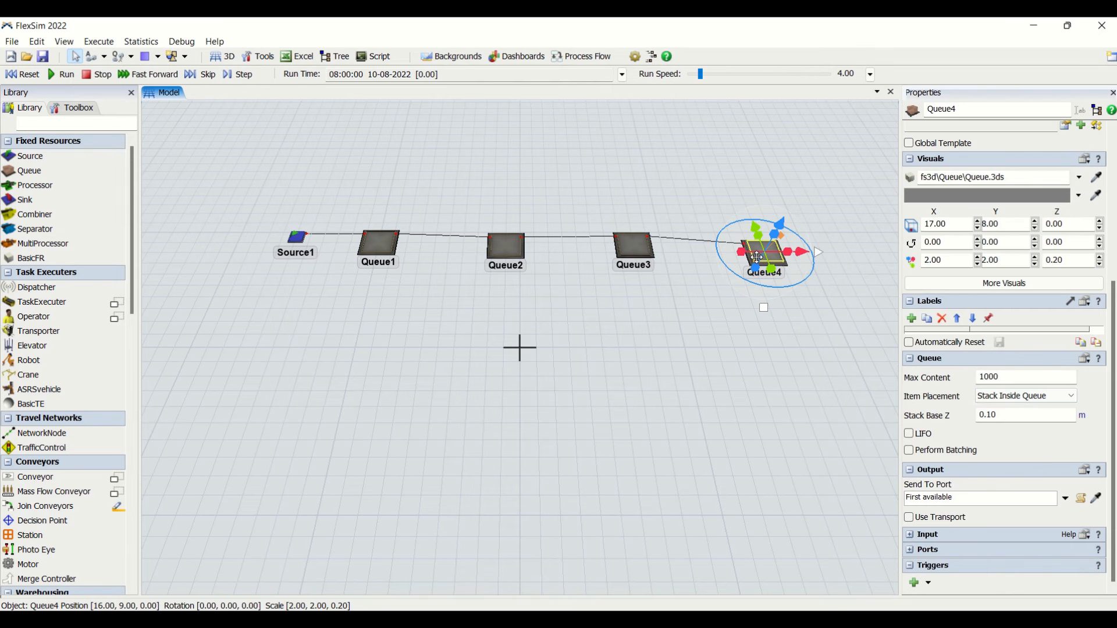
{"action": "double_click", "coordinate": [1004, 377]}
{"action": "type", "text": "20"}
Set the second queue's Item Placement to Horizontal Line
{"action": "left_click", "coordinate": [377, 247]}
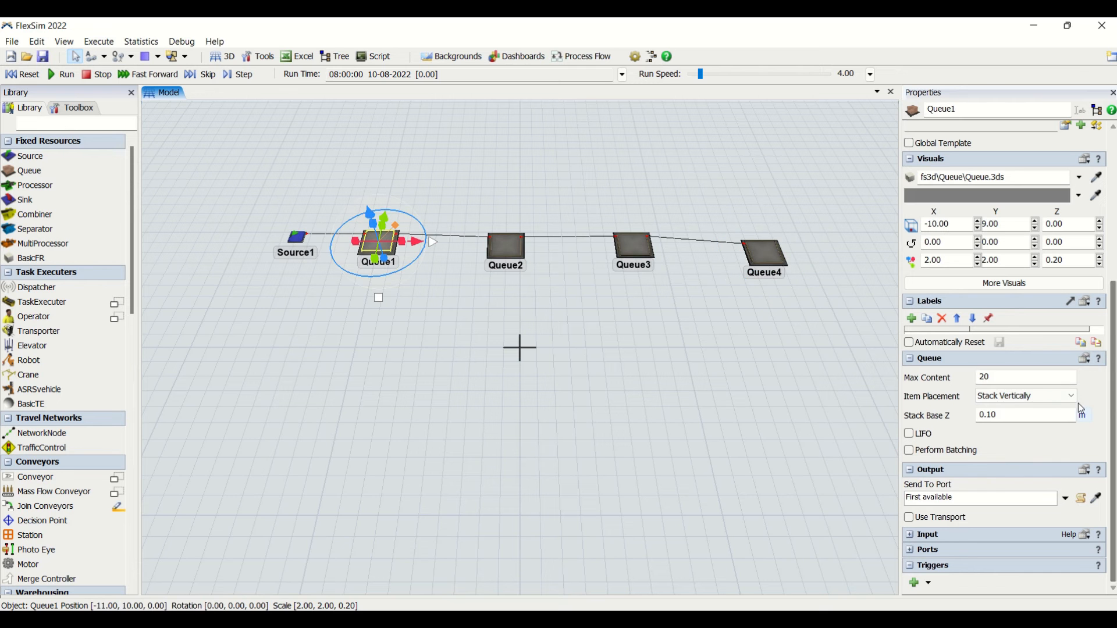
{"action": "left_click", "coordinate": [506, 245]}
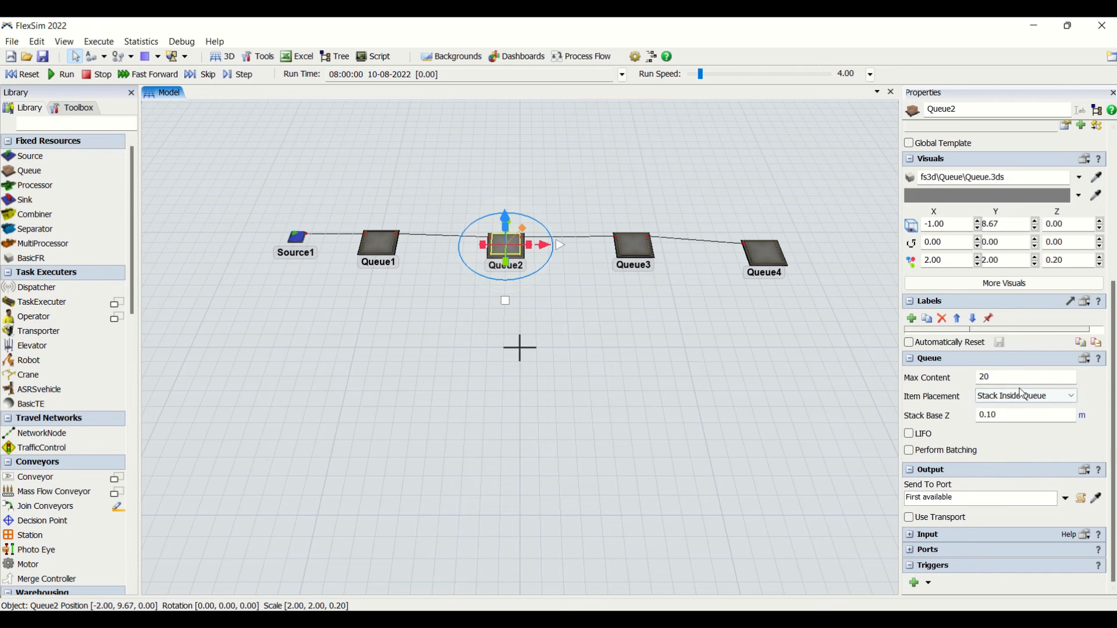
{"action": "left_click", "coordinate": [1060, 398]}
{"action": "left_click", "coordinate": [1022, 414]}
Set Item Placement to Stack Inside Queue for the third queue and to Do Nothing for the fourth queue
{"action": "left_click", "coordinate": [639, 255]}
{"action": "left_click", "coordinate": [1029, 397]}
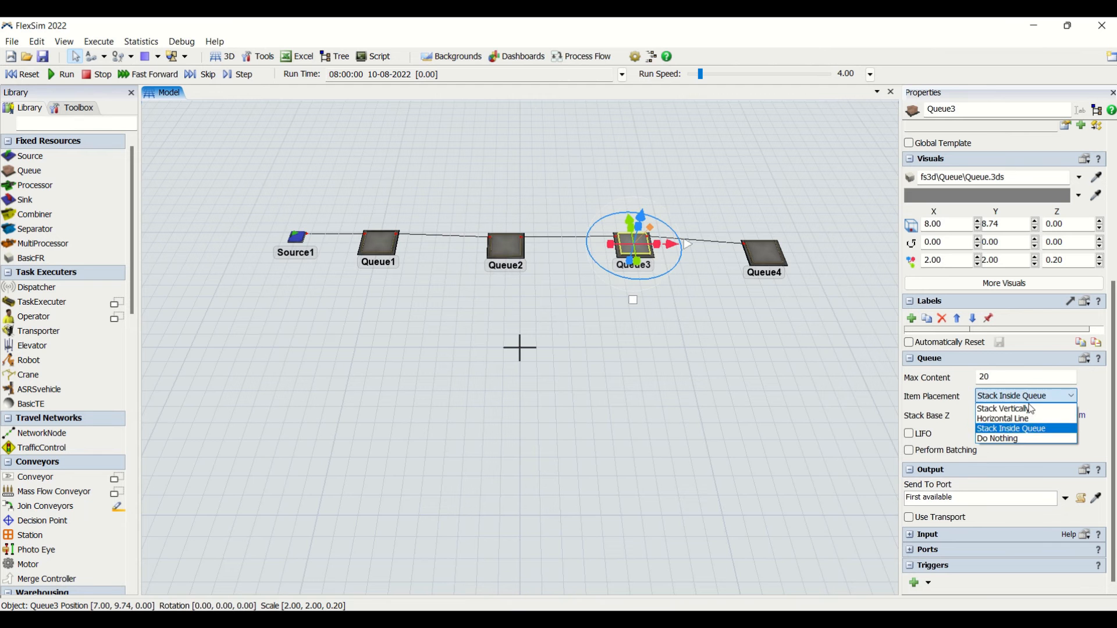
{"action": "left_click", "coordinate": [1019, 429]}
{"action": "left_click", "coordinate": [769, 249]}
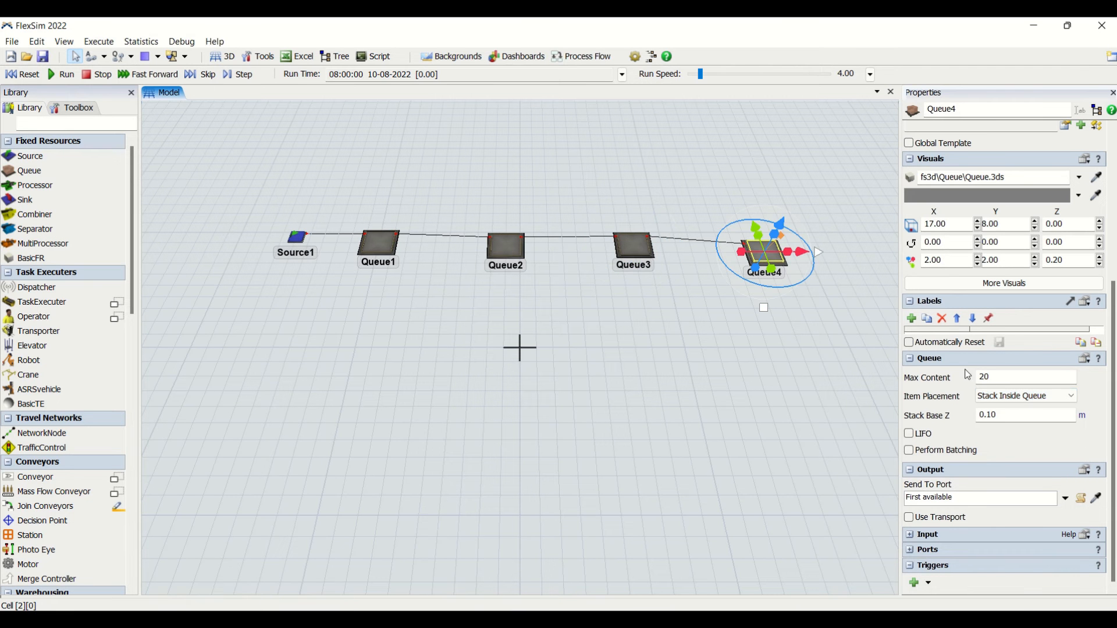
{"action": "left_click", "coordinate": [1025, 395]}
{"action": "left_click", "coordinate": [995, 442]}
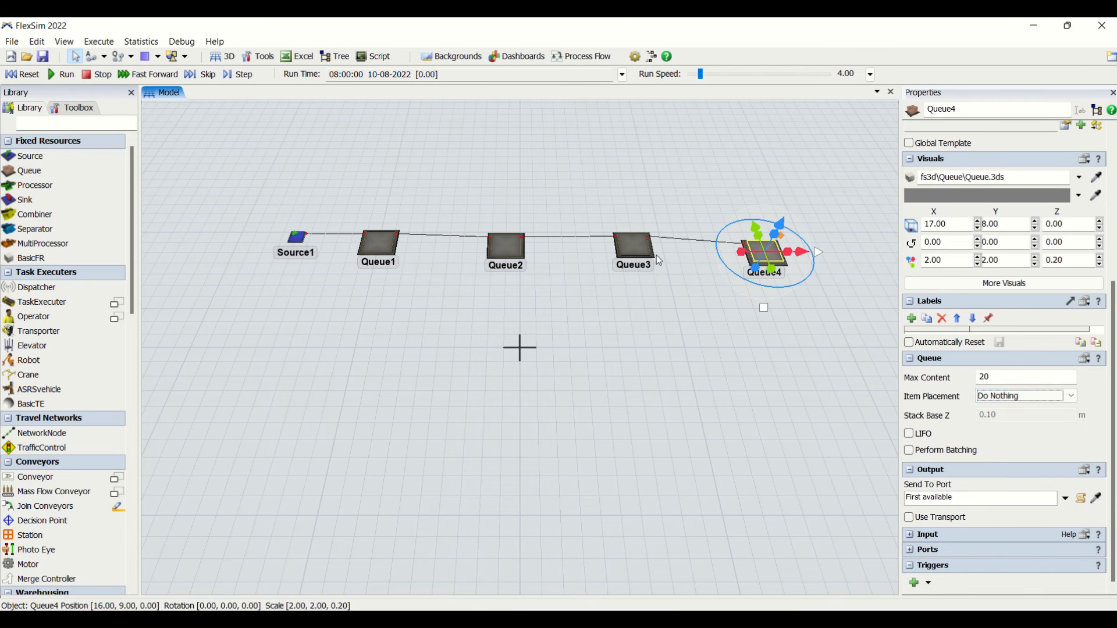
Check the Item Placement setting of the first three queues and run the simulation
{"action": "left_click", "coordinate": [628, 245]}
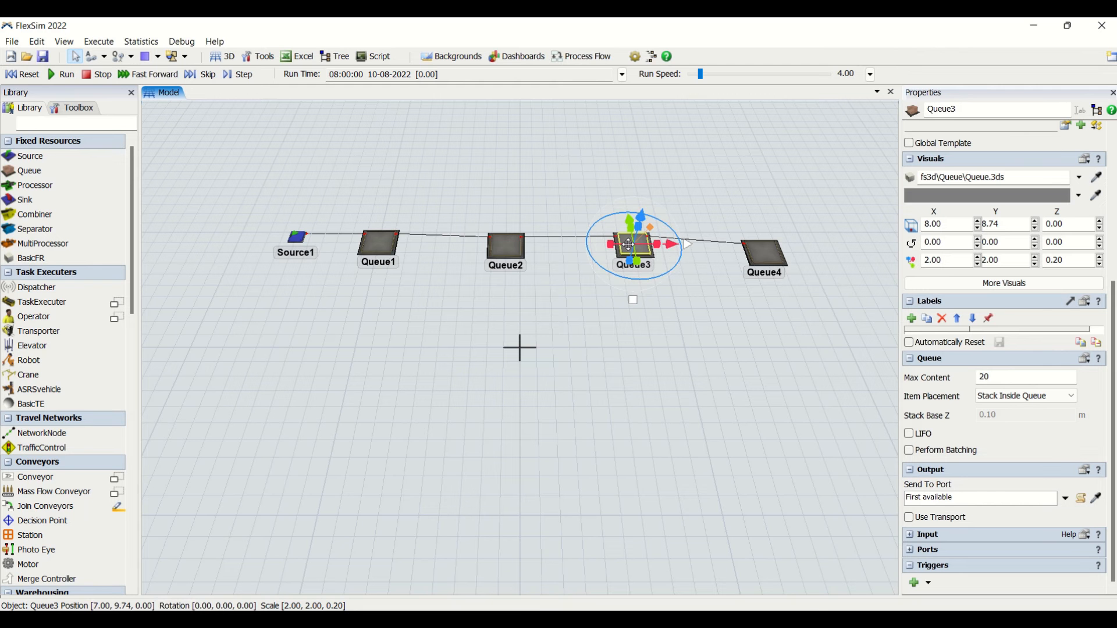
{"action": "left_click", "coordinate": [505, 236]}
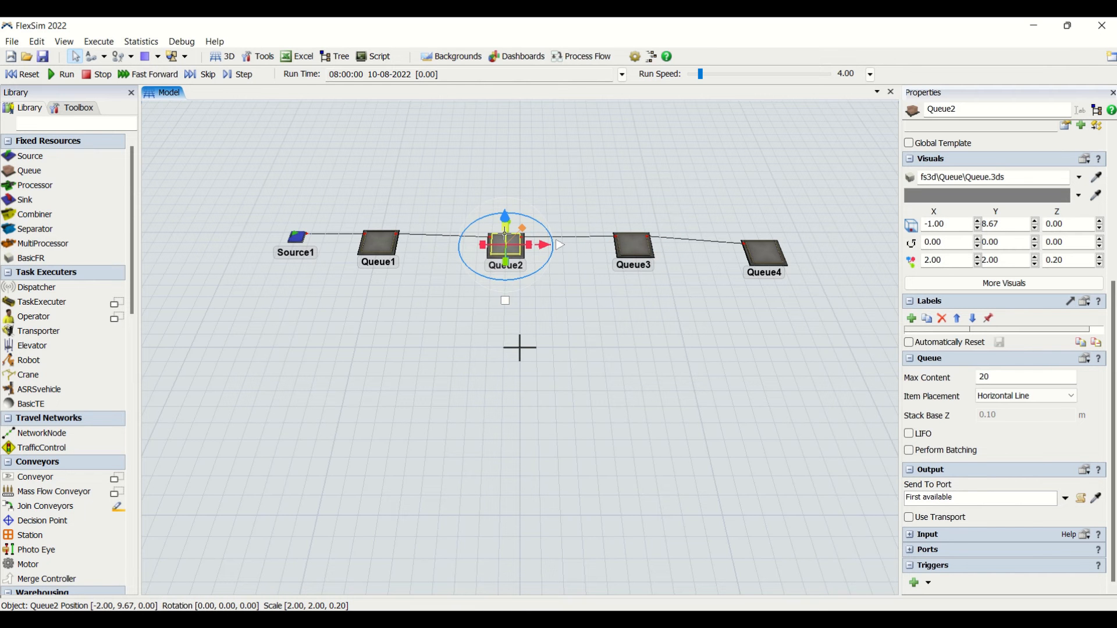
{"action": "left_click", "coordinate": [383, 248]}
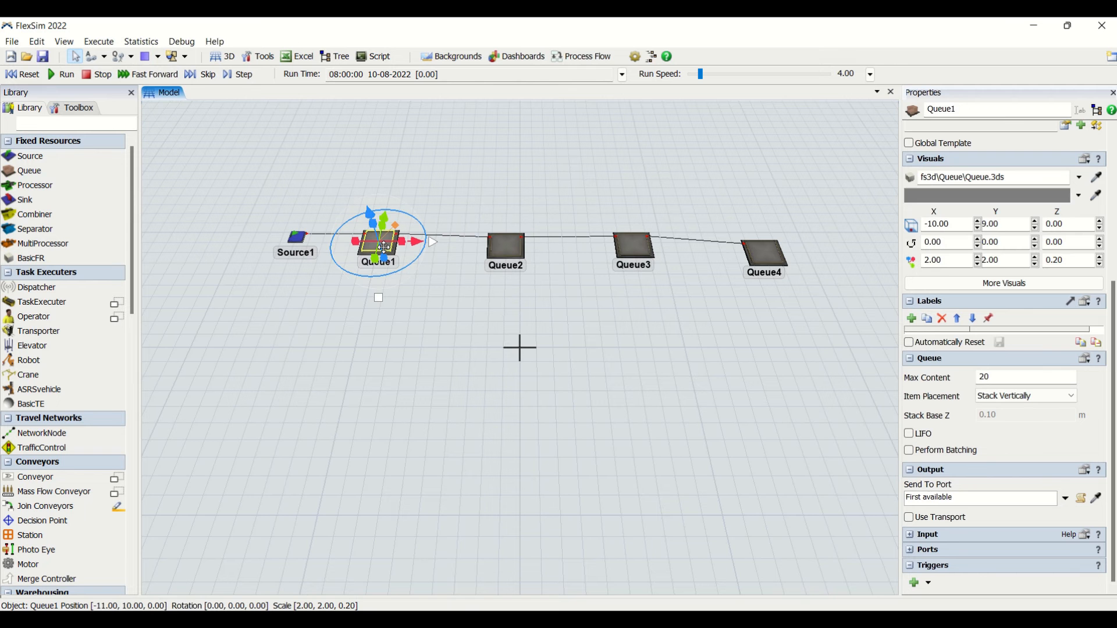
{"action": "left_click", "coordinate": [423, 380]}
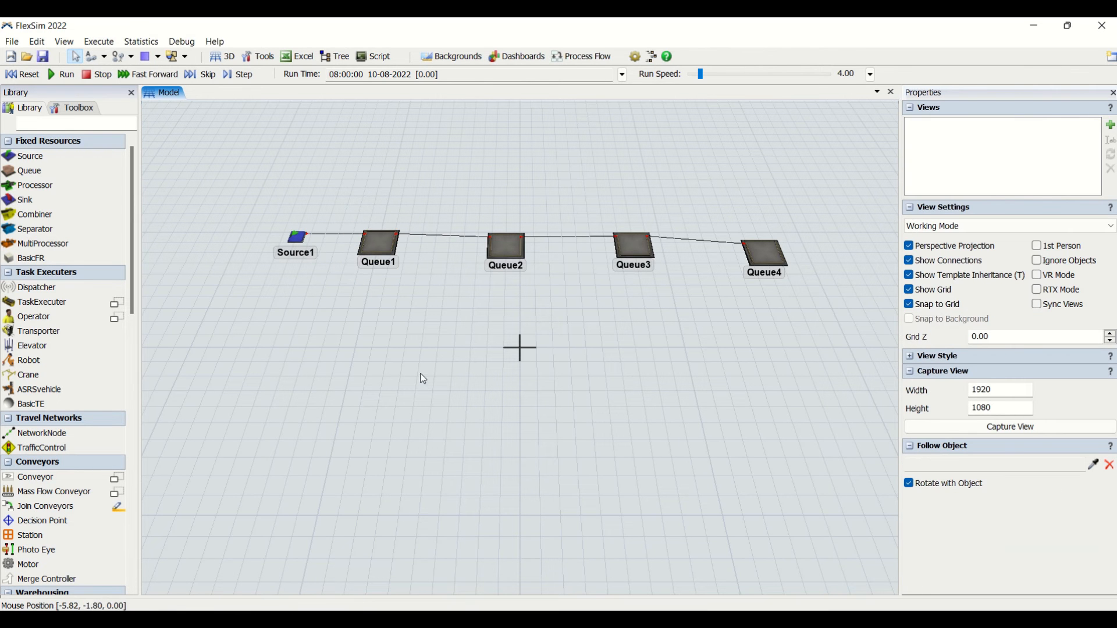
{"action": "left_click", "coordinate": [60, 75]}
Examine the fourth queue's content statistics and Item Placement setting while the simulation runs
{"action": "left_click", "coordinate": [759, 262]}
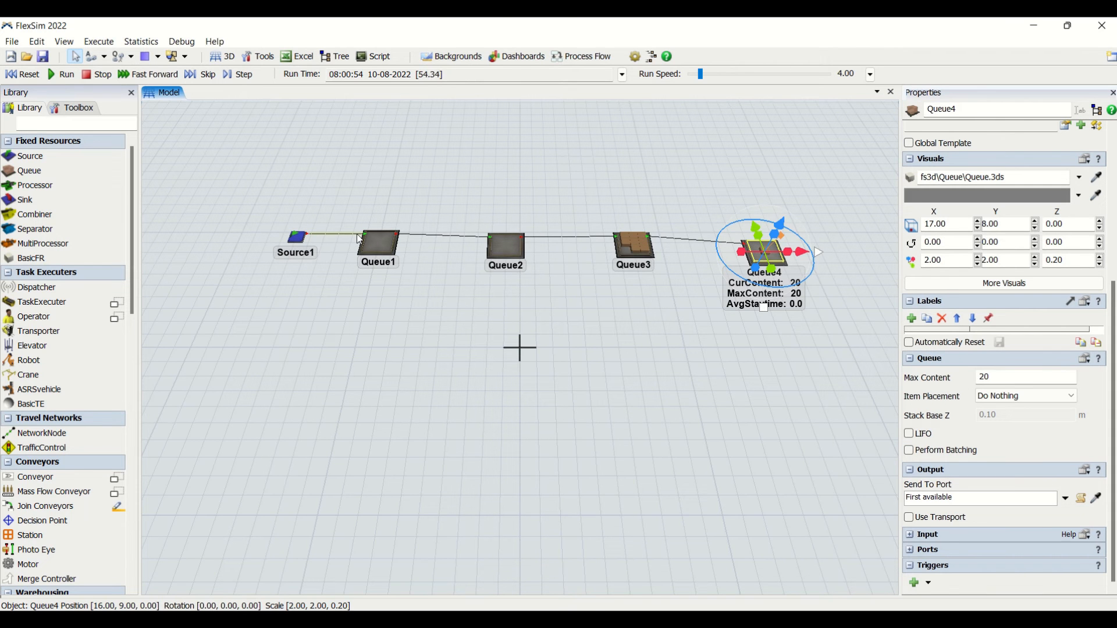
{"action": "left_click", "coordinate": [759, 317]}
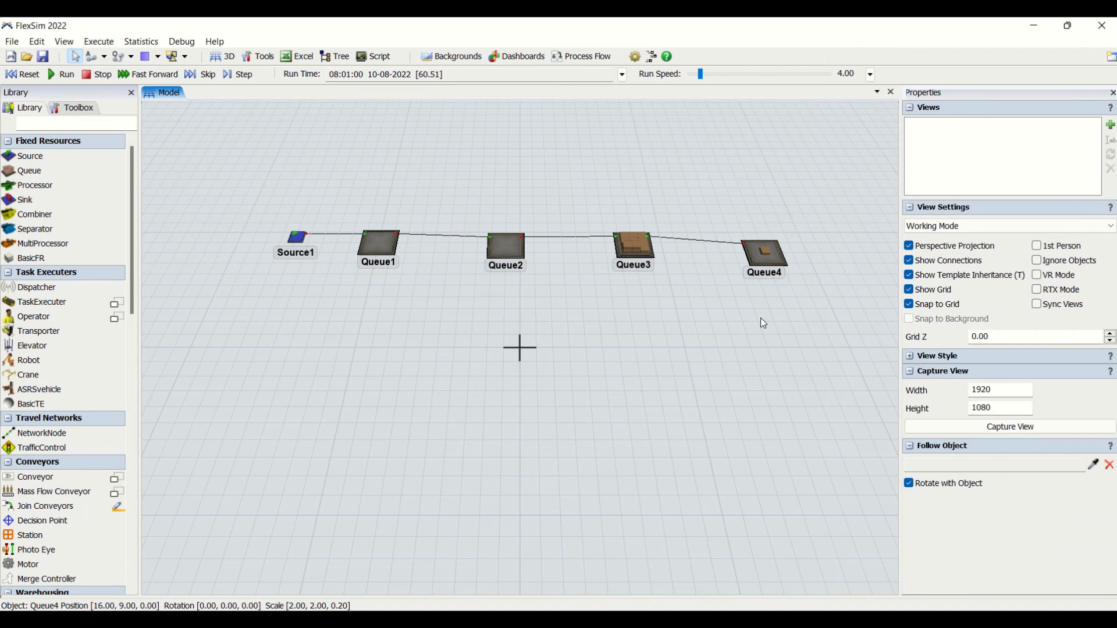
{"action": "left_click", "coordinate": [769, 268]}
{"action": "left_click_drag", "start_coordinate": [1112, 333], "coordinate": [1099, 152]}
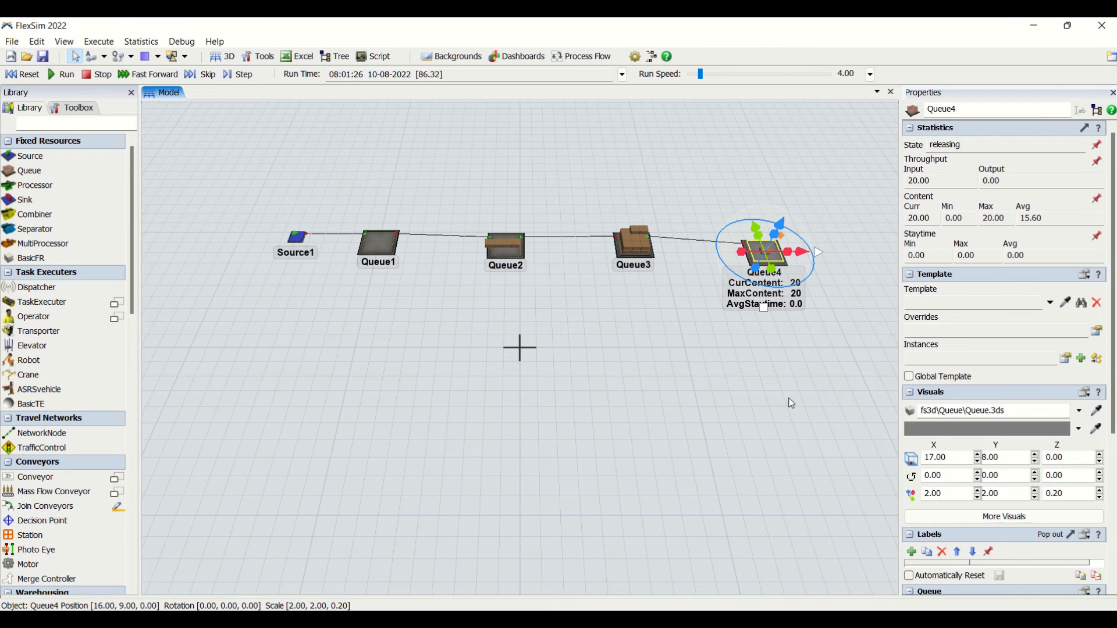
{"action": "left_click", "coordinate": [775, 349]}
{"action": "left_click", "coordinate": [765, 255]}
{"action": "scroll", "coordinate": [1105, 430], "scroll_direction": "down", "scroll_amount": 5}
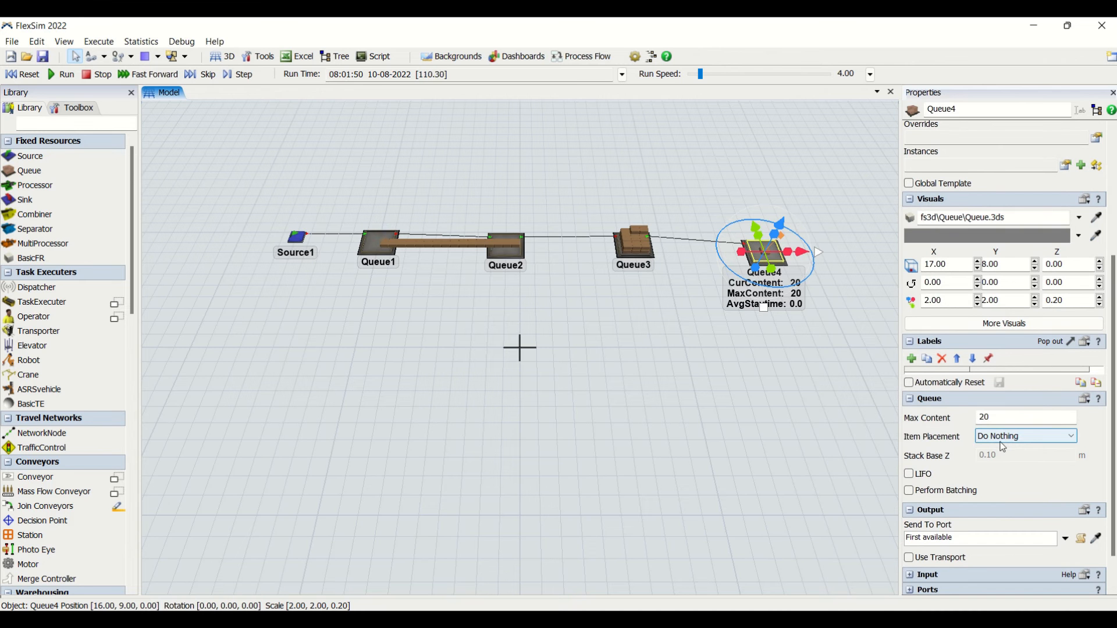
Examine the items held in the fourth queue up close and compare them with its content count
{"action": "left_click", "coordinate": [800, 379]}
{"action": "left_click", "coordinate": [775, 260]}
{"action": "left_click", "coordinate": [791, 408]}
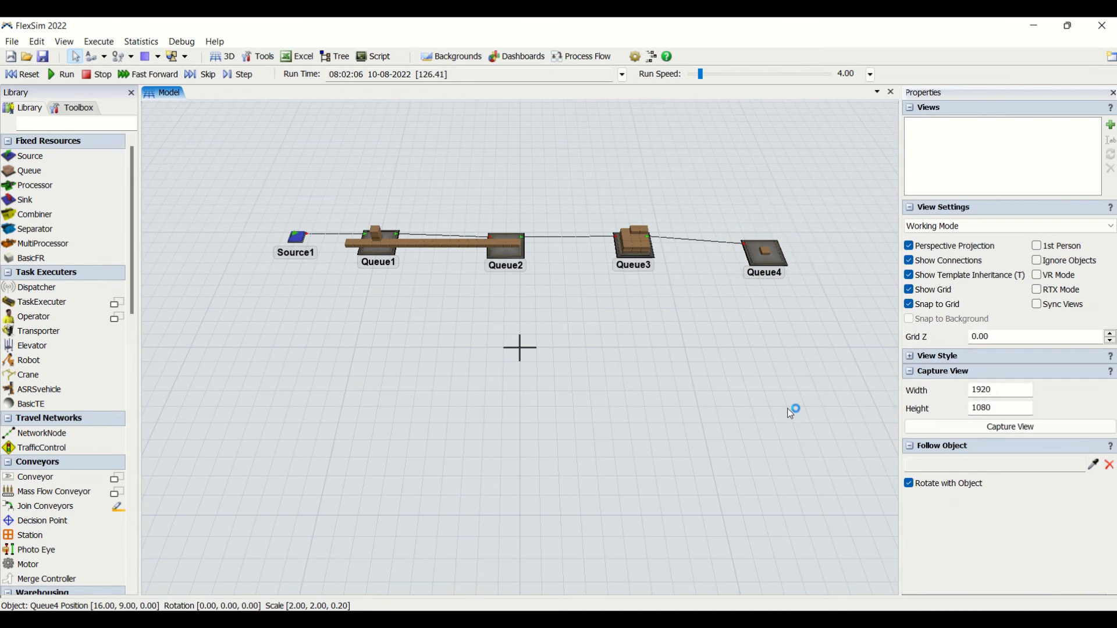
{"action": "scroll", "coordinate": [755, 240], "scroll_direction": "up", "scroll_amount": 5}
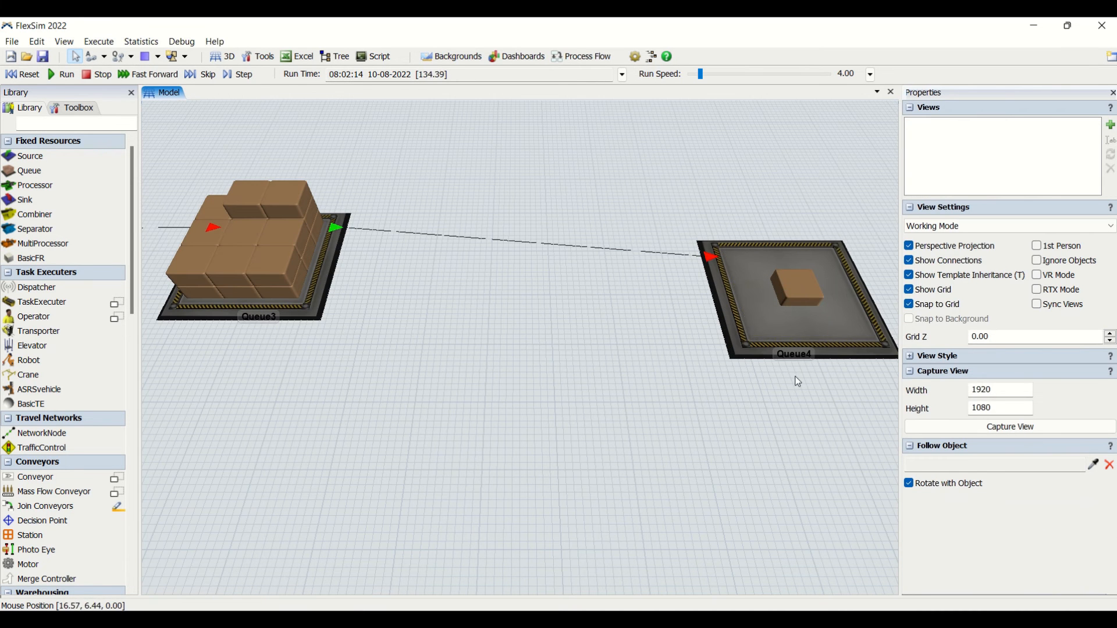
{"action": "left_click", "coordinate": [808, 349]}
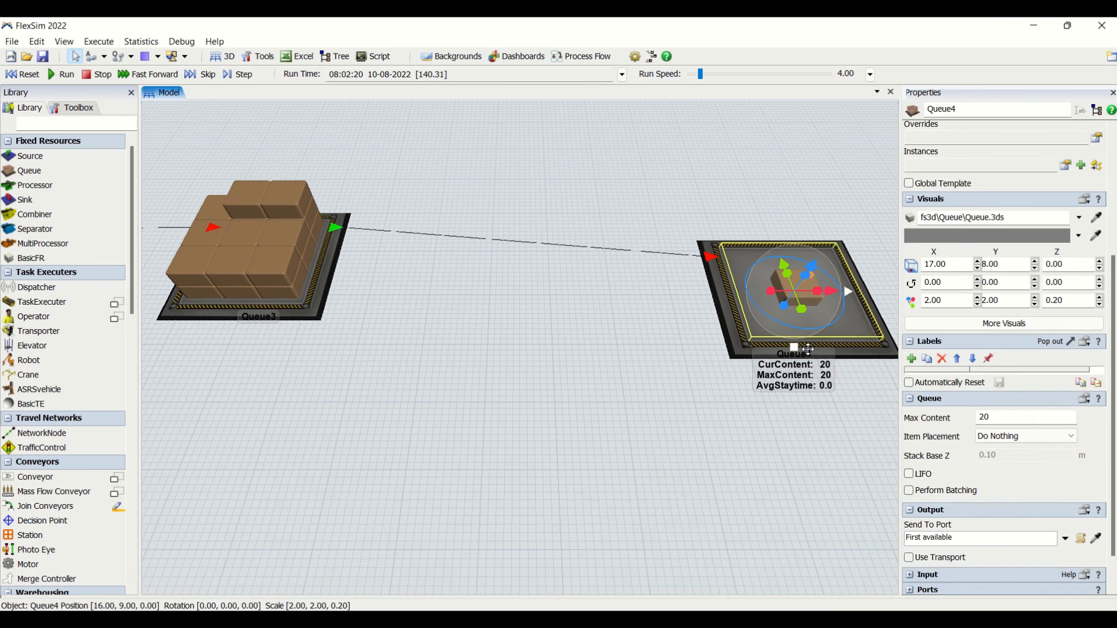
{"action": "left_click", "coordinate": [725, 493]}
{"action": "scroll", "coordinate": [725, 493], "scroll_direction": "down", "scroll_amount": 5}
{"action": "left_click", "coordinate": [800, 418]}
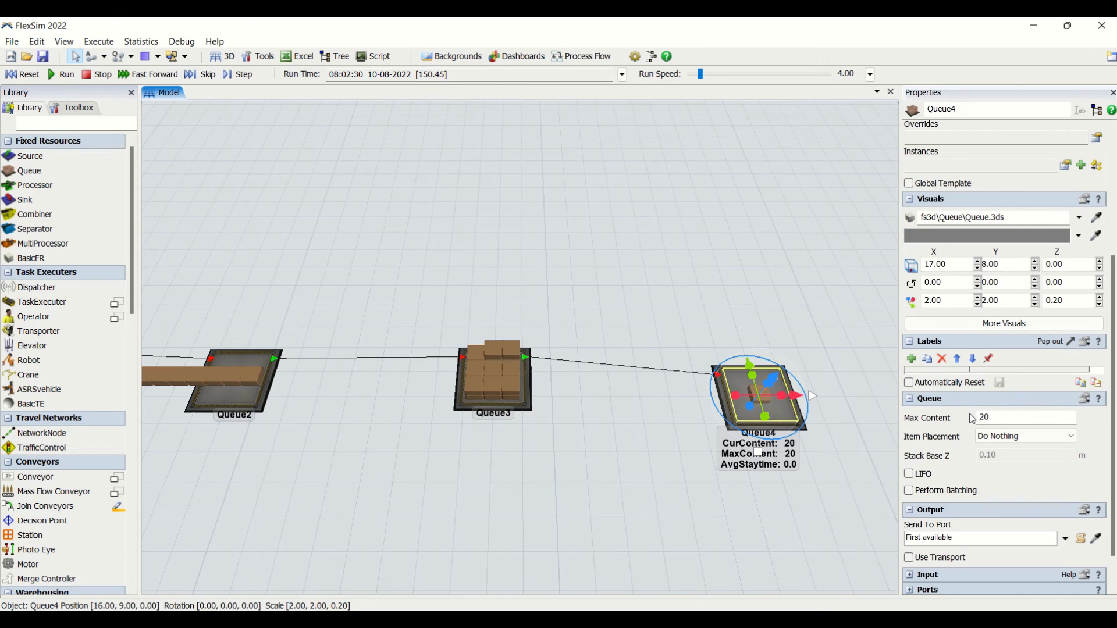
Examine the third queue's throughput and content statistics together with its Max Content and Item Placement settings
{"action": "left_click_drag", "start_coordinate": [392, 511], "coordinate": [519, 418]}
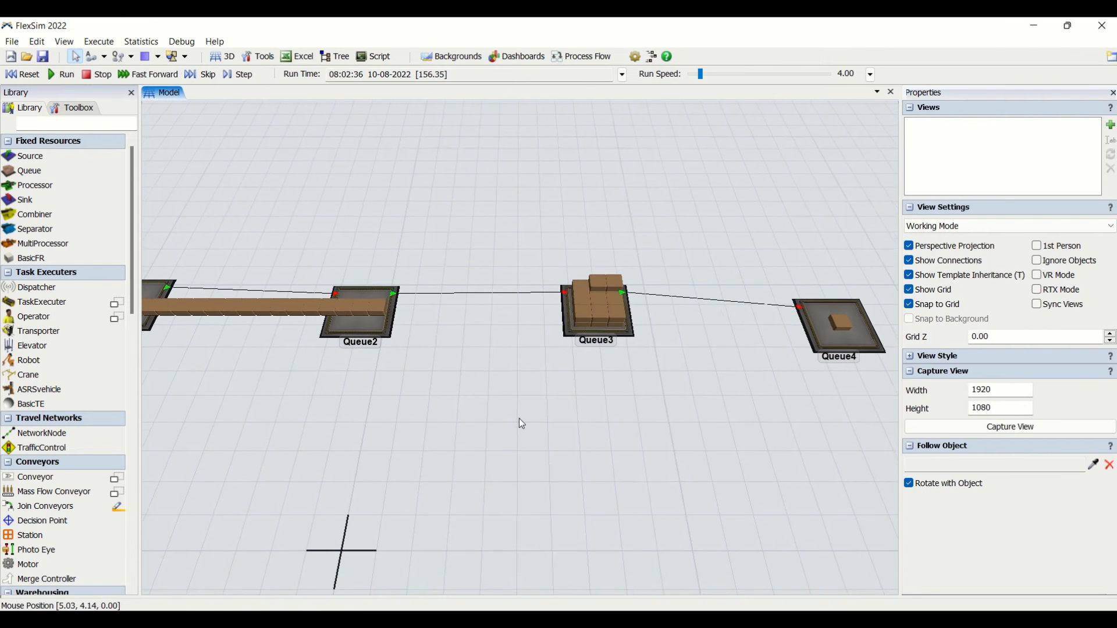
{"action": "left_click", "coordinate": [628, 331]}
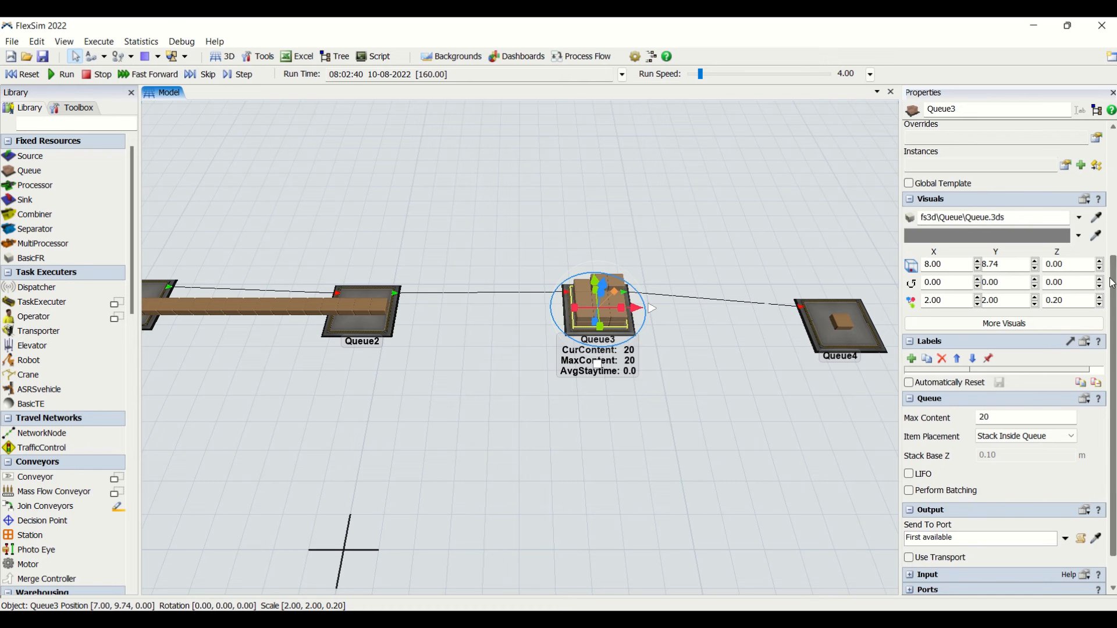
{"action": "left_click_drag", "start_coordinate": [1113, 285], "coordinate": [1097, 155]}
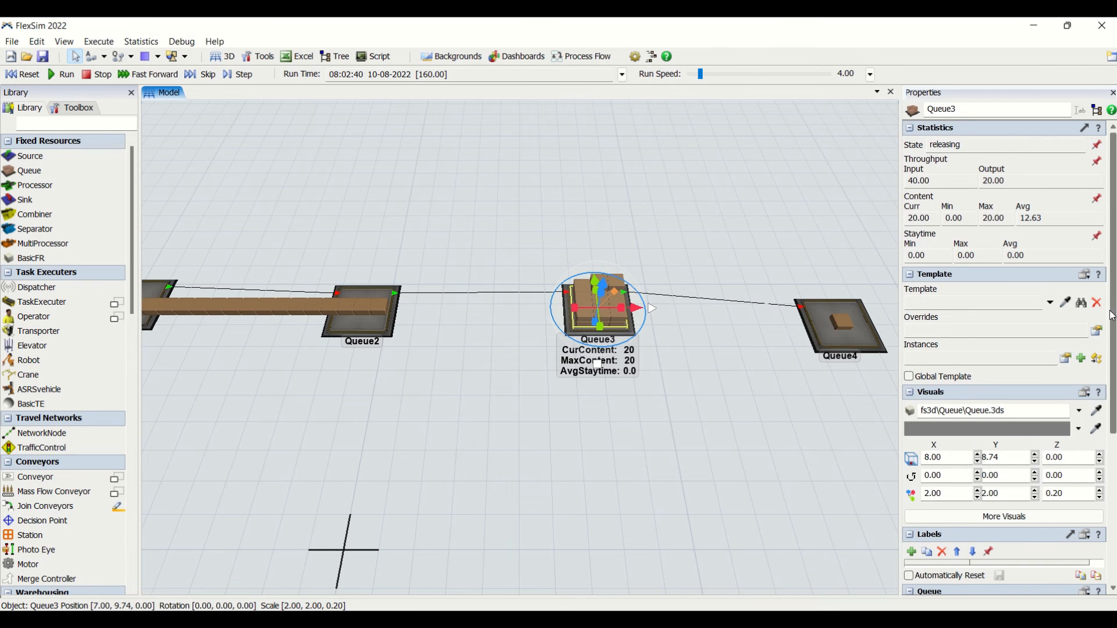
{"action": "left_click_drag", "start_coordinate": [1115, 321], "coordinate": [1115, 456]}
{"action": "left_click", "coordinate": [996, 401]}
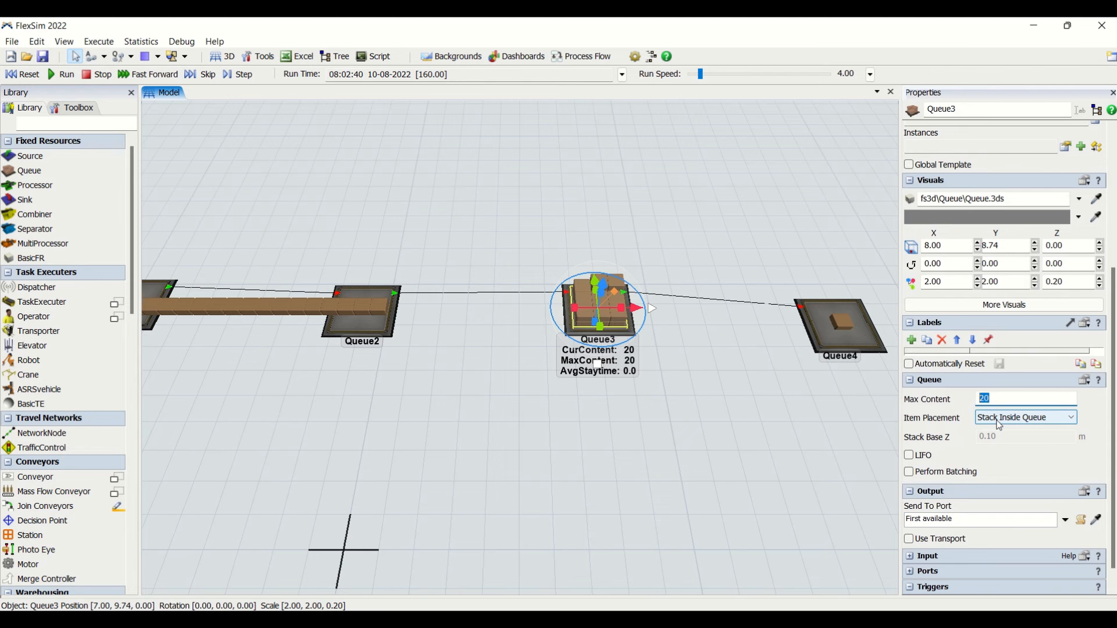
Inspect the boxes stacked inside the third queue from different viewing angles
{"action": "left_click", "coordinate": [548, 400]}
{"action": "right_click", "coordinate": [608, 331]}
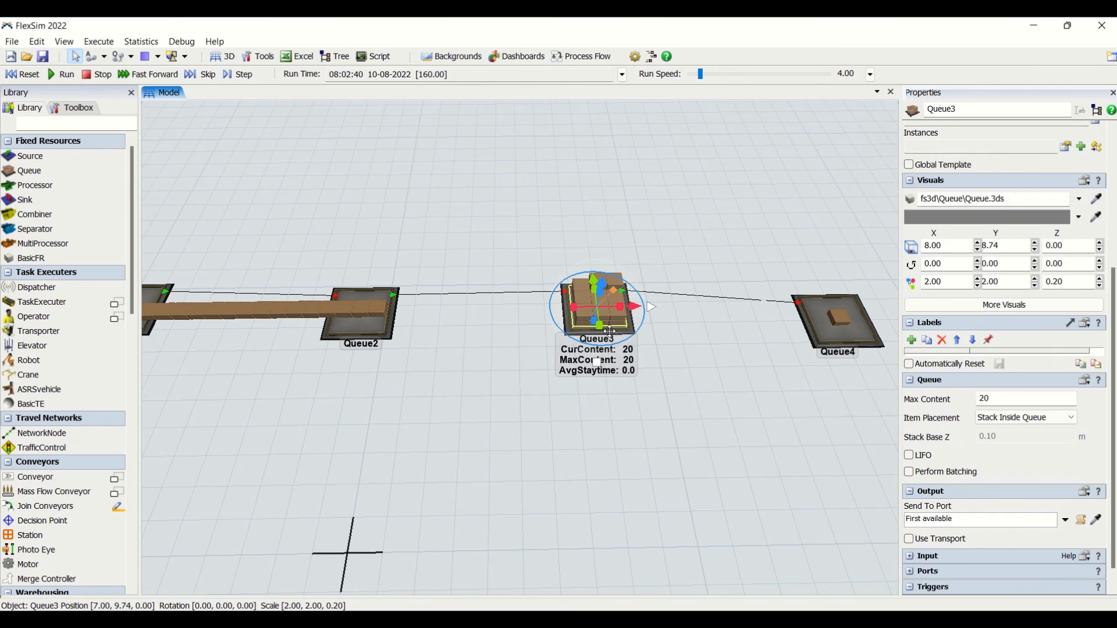
{"action": "left_click", "coordinate": [551, 400]}
{"action": "right_click_drag", "start_coordinate": [551, 400], "coordinate": [615, 388]}
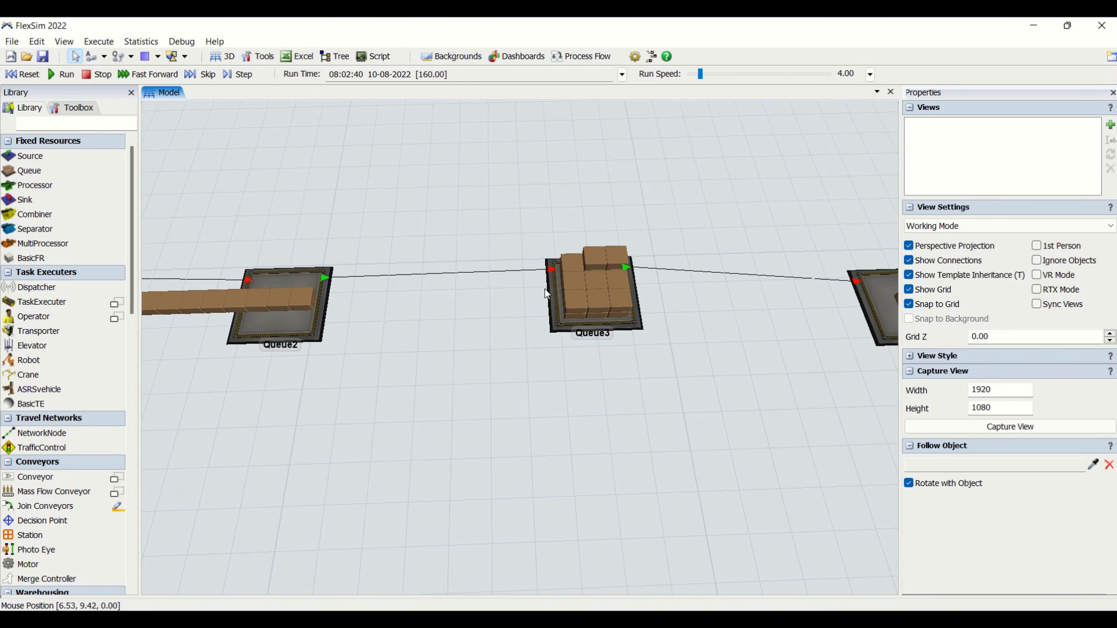
{"action": "right_click_drag", "start_coordinate": [578, 372], "coordinate": [544, 407]}
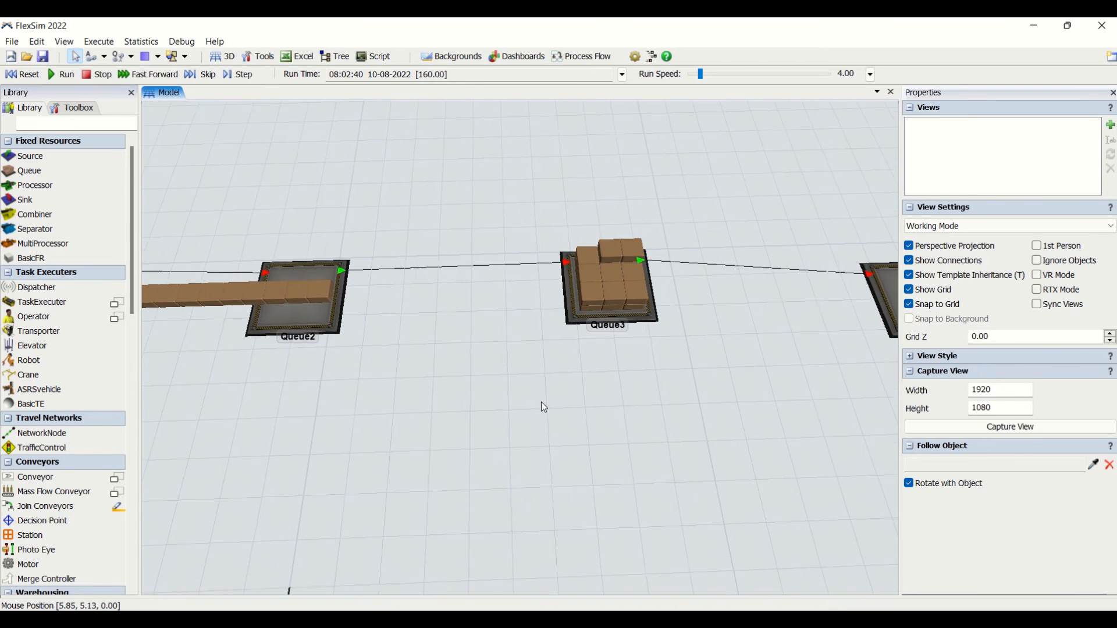
Check the content statistics and Item Placement settings of the third, second and first queues
{"action": "scroll", "coordinate": [541, 403], "scroll_direction": "down", "scroll_amount": 3}
{"action": "left_click", "coordinate": [566, 344]}
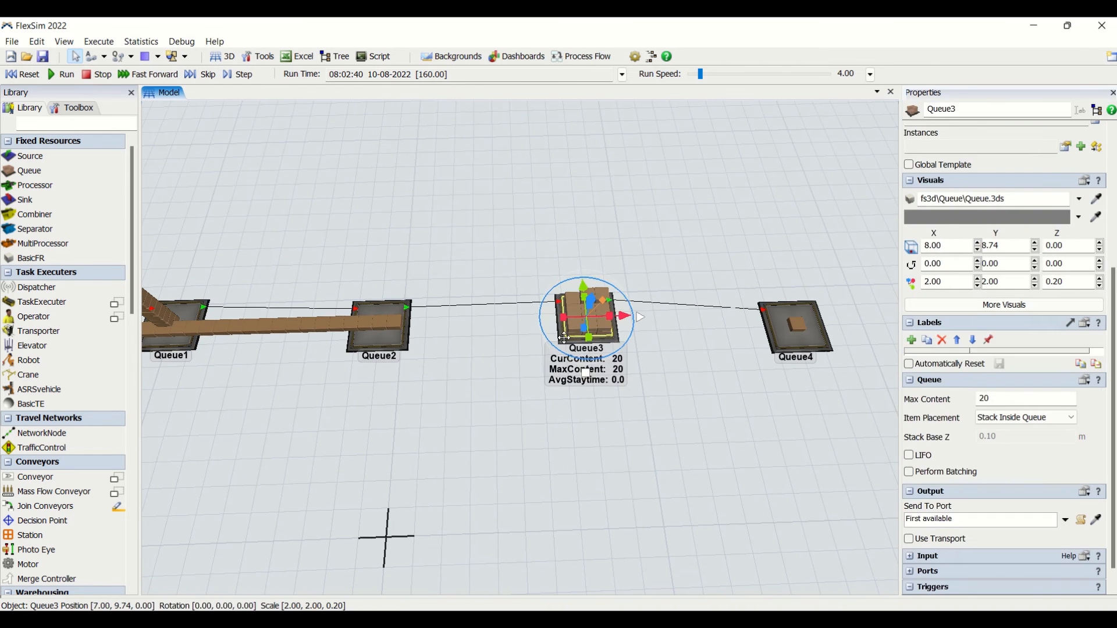
{"action": "left_click_drag", "start_coordinate": [327, 453], "coordinate": [616, 439]}
{"action": "left_click", "coordinate": [642, 328]}
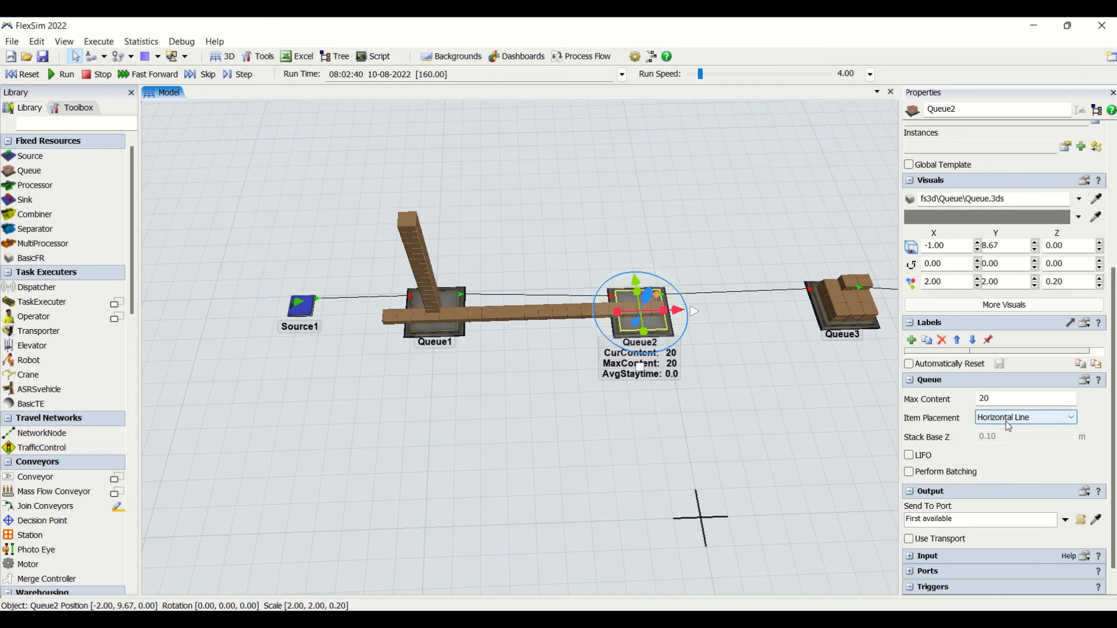
{"action": "left_click", "coordinate": [812, 417]}
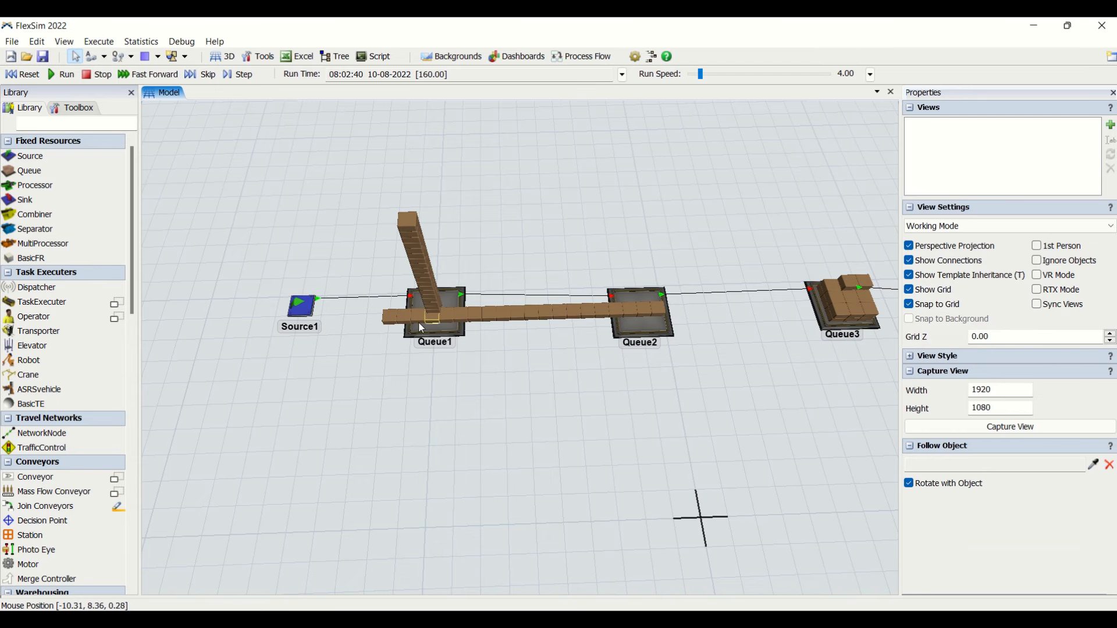
{"action": "left_click", "coordinate": [432, 335]}
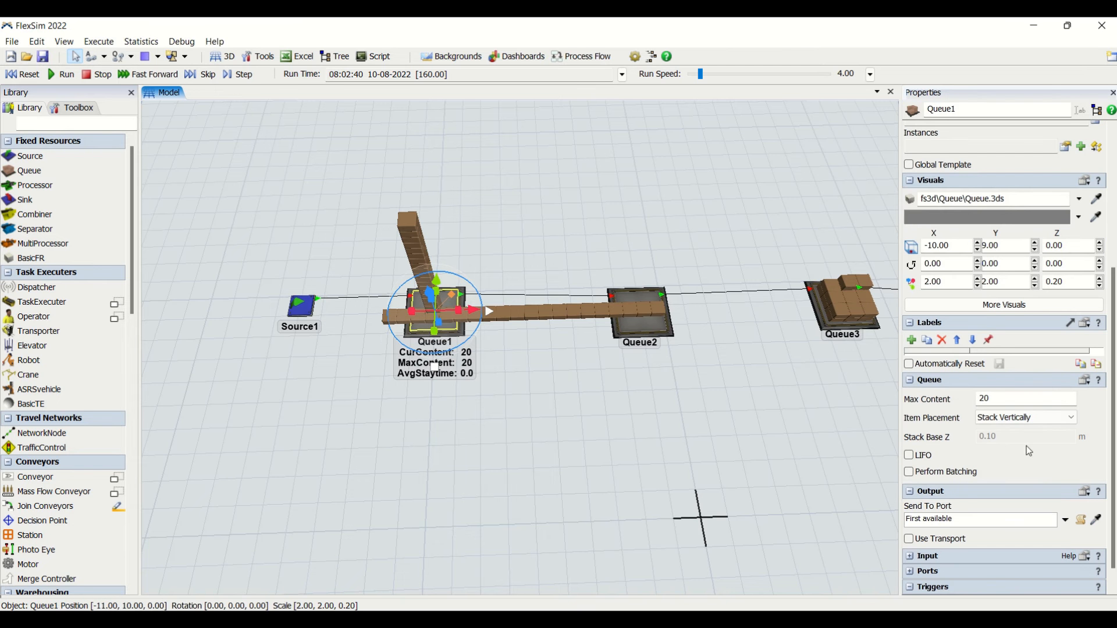
{"action": "left_click", "coordinate": [440, 378]}
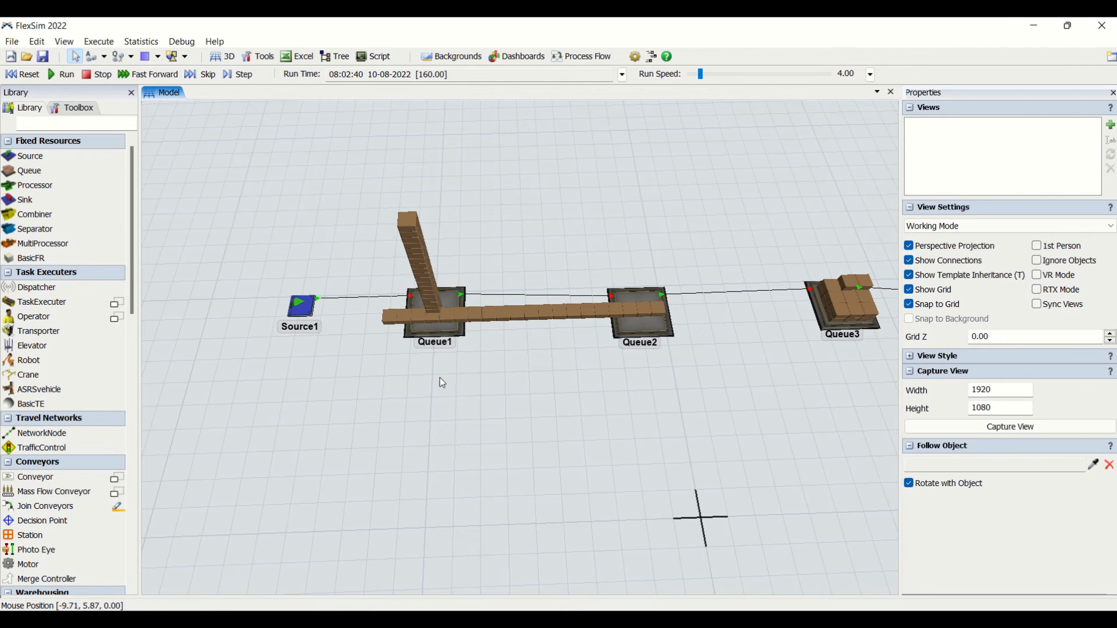
Compare the item stacks across all four queues and check the fourth queue's Item Placement setting
{"action": "scroll", "coordinate": [442, 381], "scroll_direction": "up", "scroll_amount": 3}
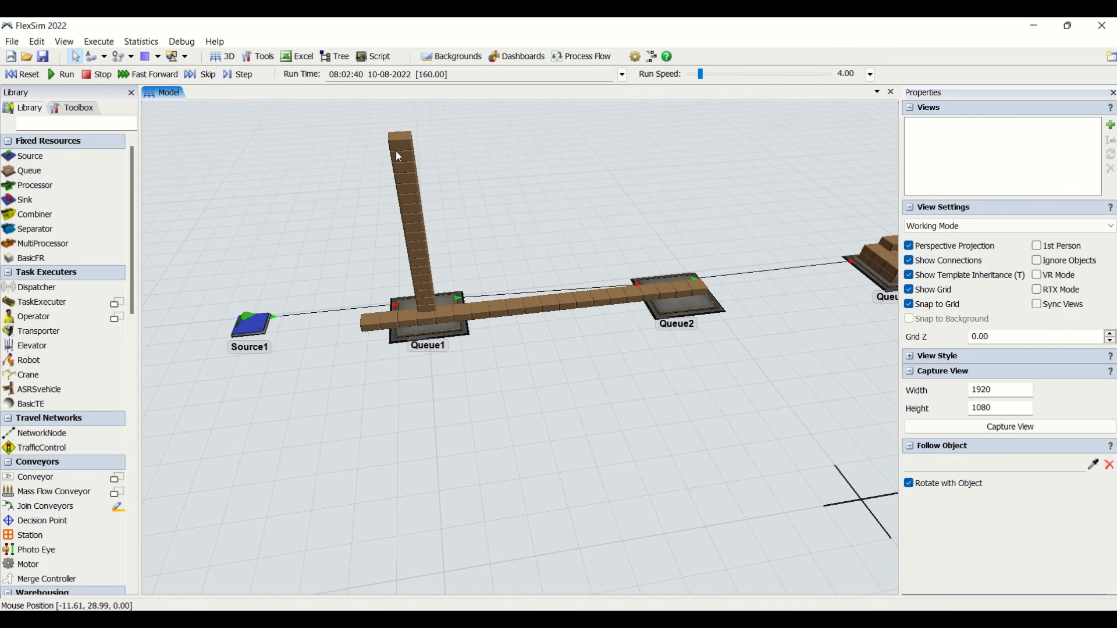
{"action": "scroll", "coordinate": [615, 418], "scroll_direction": "down", "scroll_amount": 3}
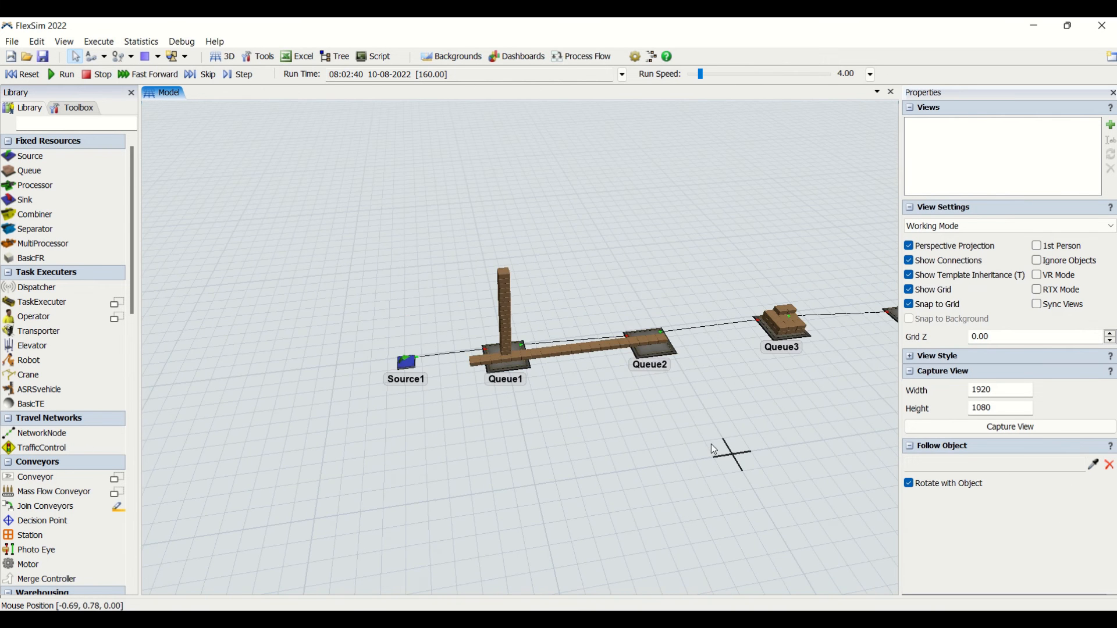
{"action": "left_click_drag", "start_coordinate": [712, 449], "coordinate": [541, 459]}
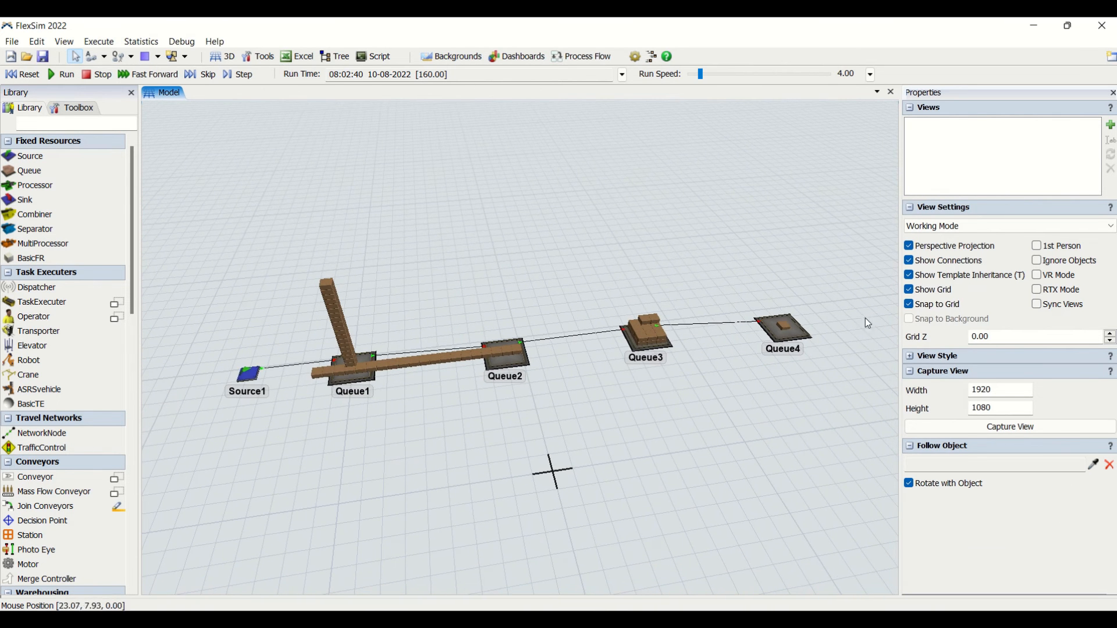
{"action": "left_click", "coordinate": [804, 342]}
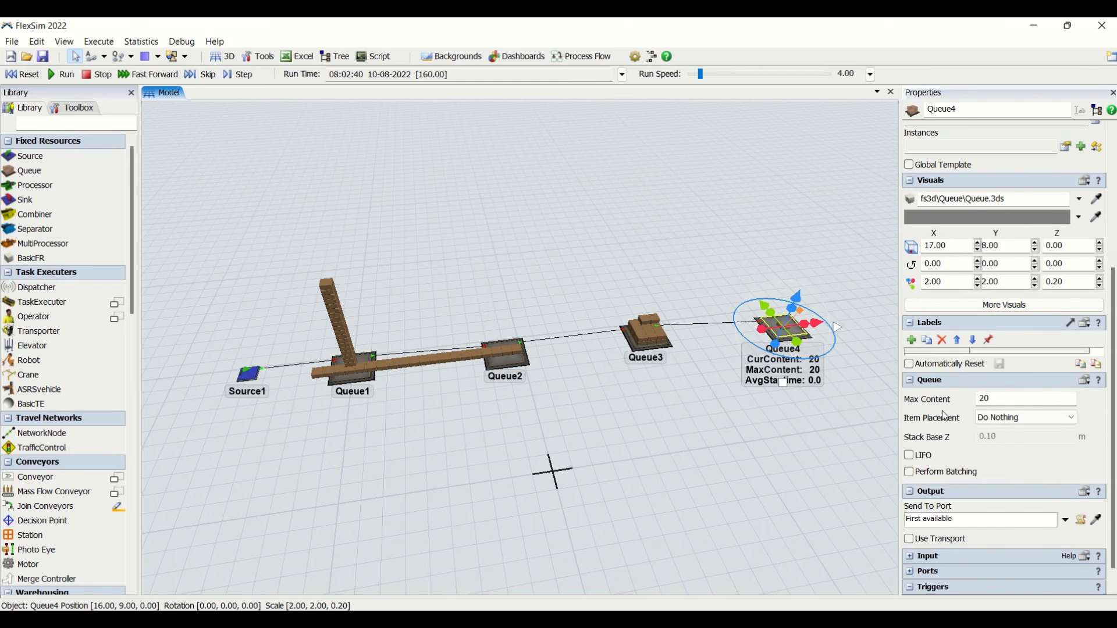
Reset the simulation and set the first queue's Item Placement to Stack Inside Queue
{"action": "left_click", "coordinate": [21, 73]}
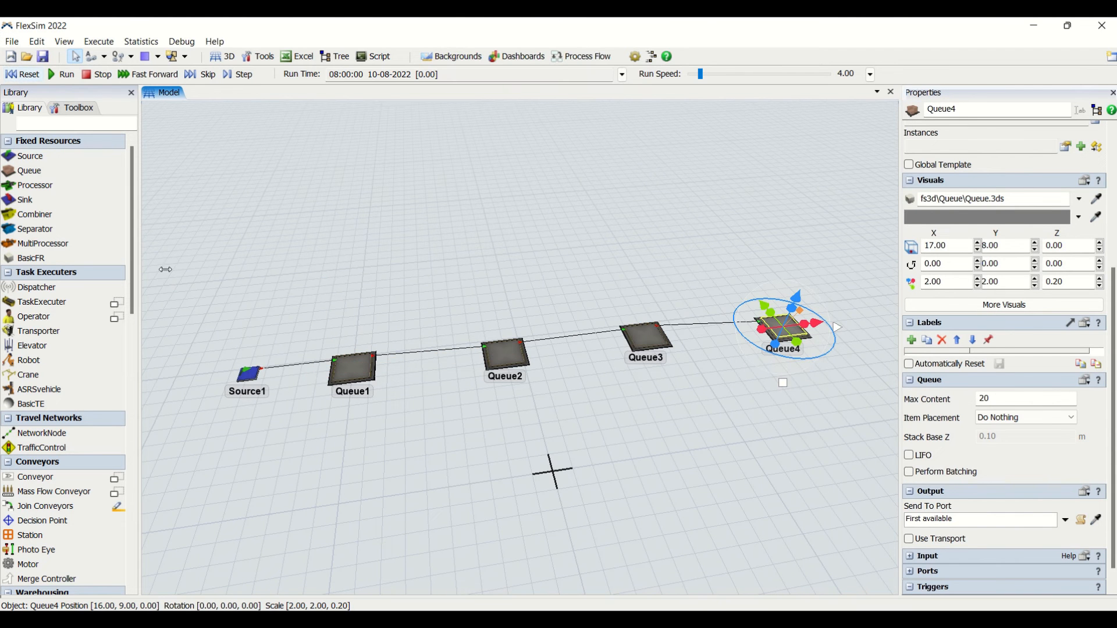
{"action": "left_click", "coordinate": [335, 445]}
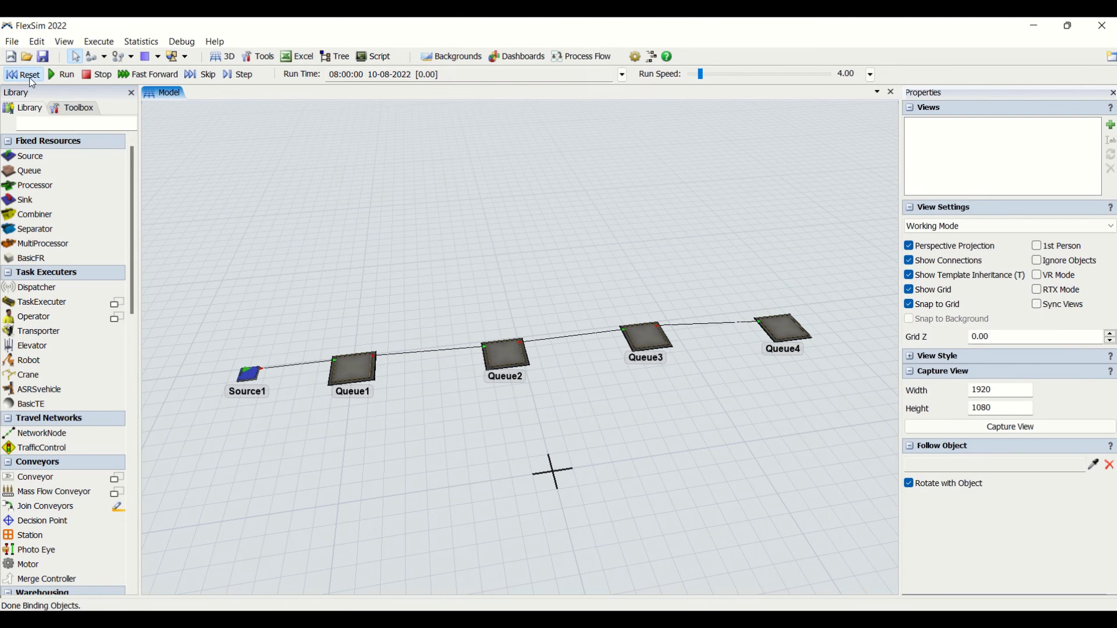
{"action": "left_click", "coordinate": [333, 368]}
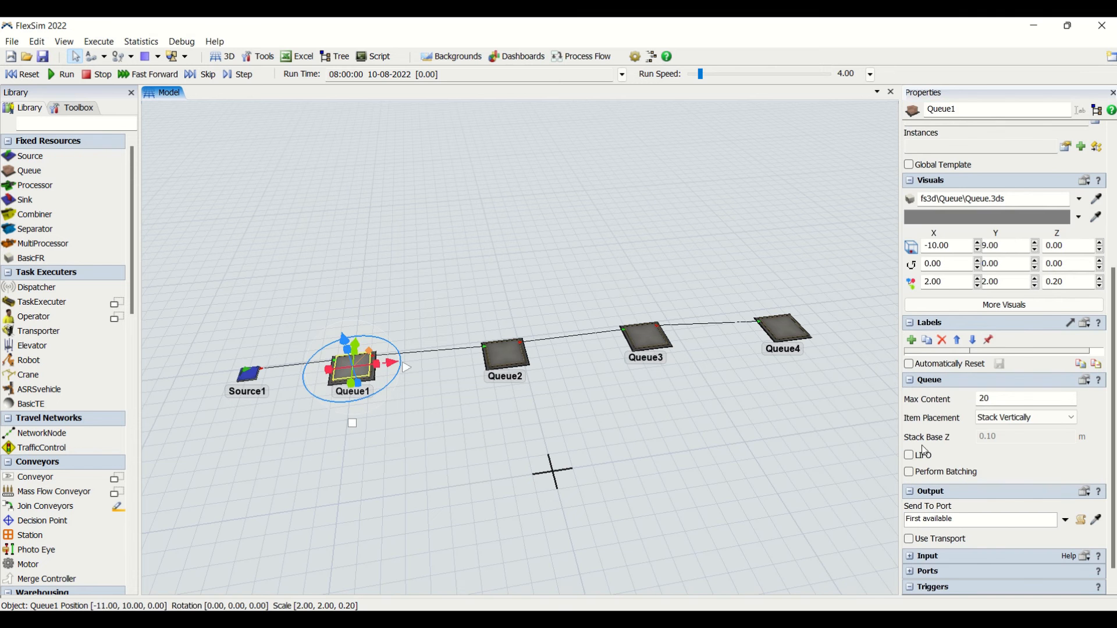
{"action": "left_click", "coordinate": [389, 416]}
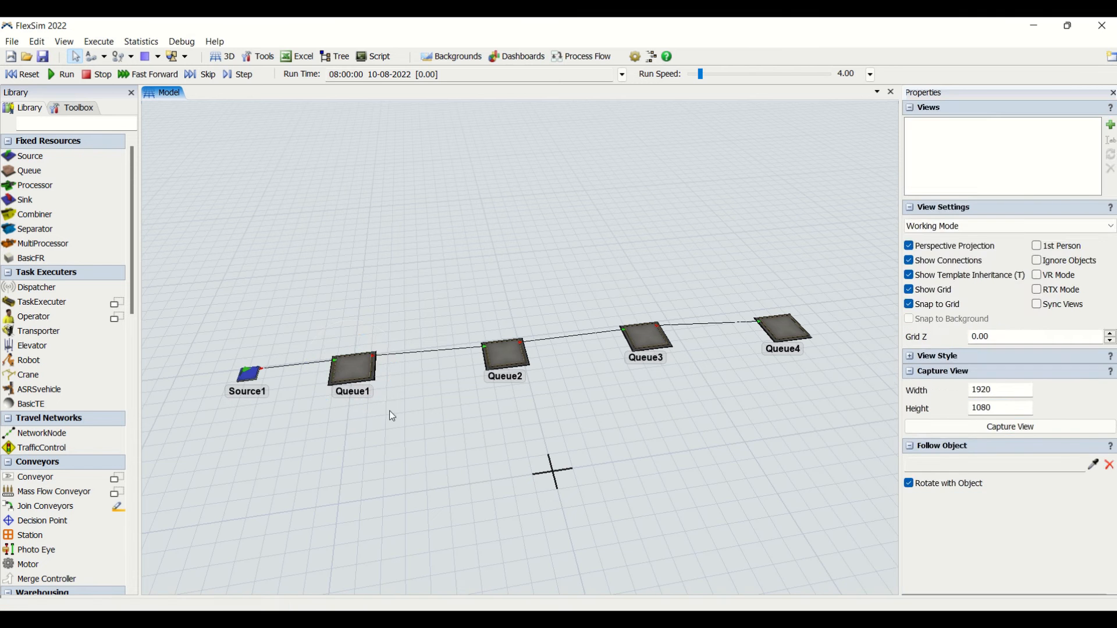
{"action": "left_click", "coordinate": [353, 359]}
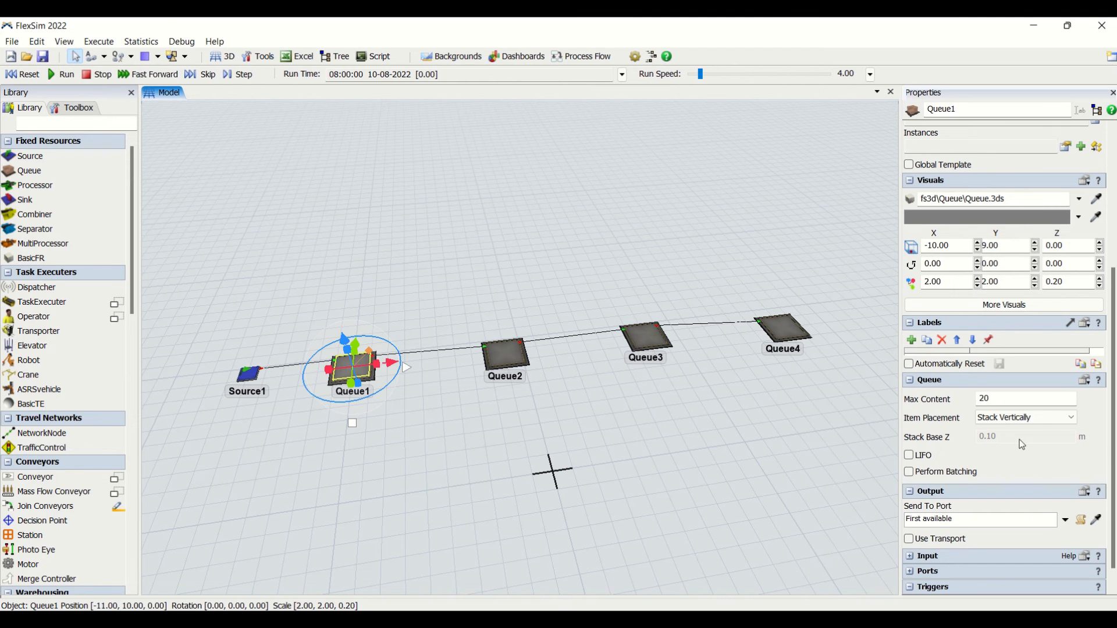
{"action": "left_click", "coordinate": [1024, 417]}
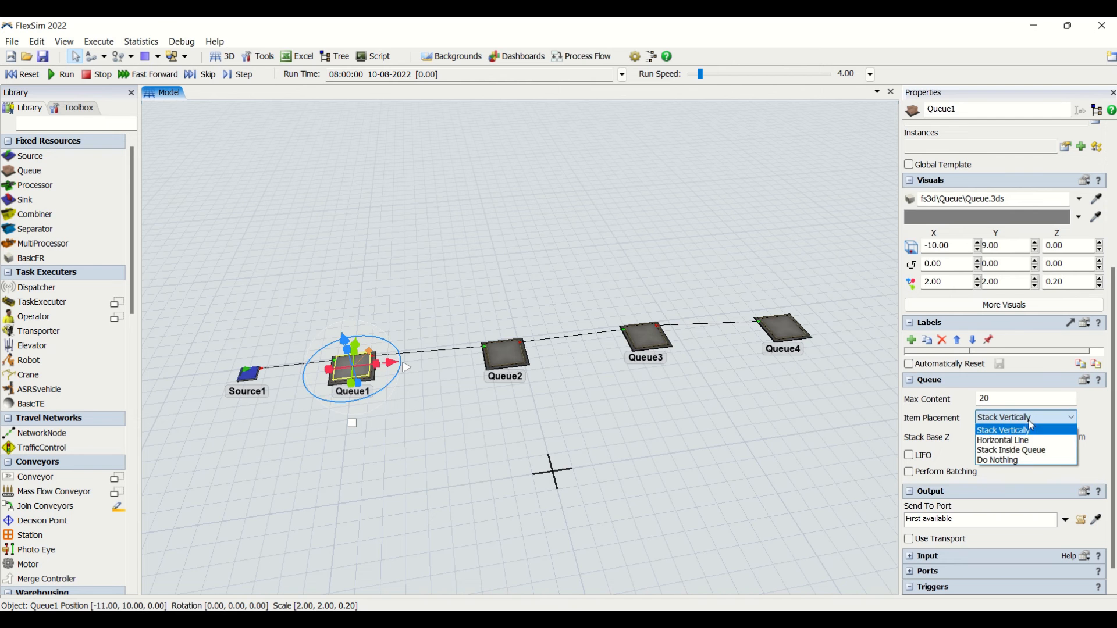
{"action": "left_click", "coordinate": [1025, 452]}
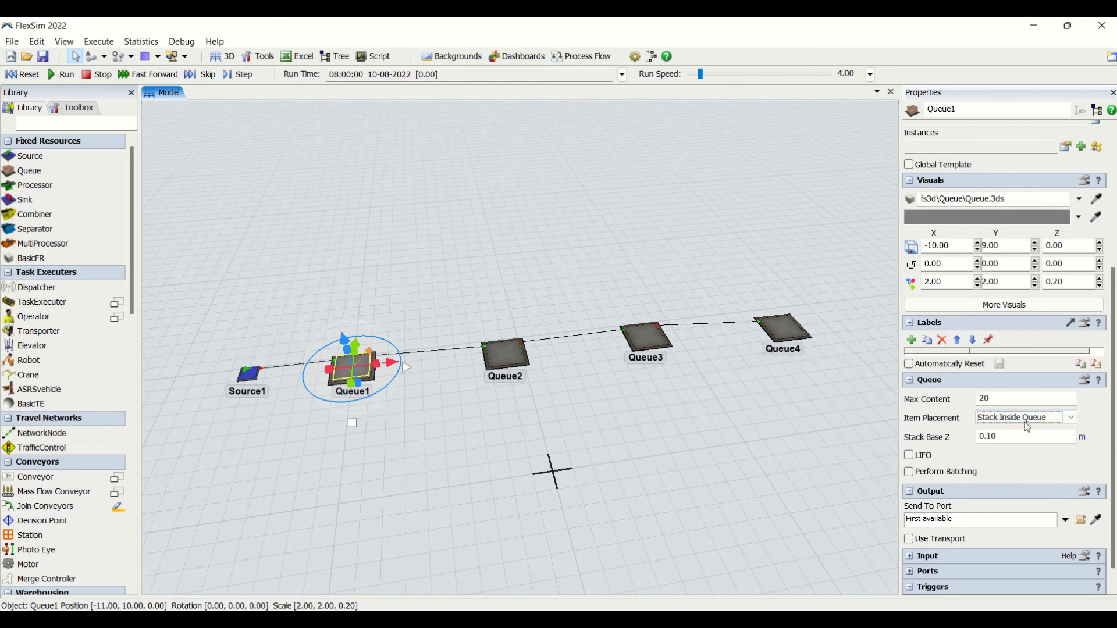
{"action": "left_click", "coordinate": [484, 403]}
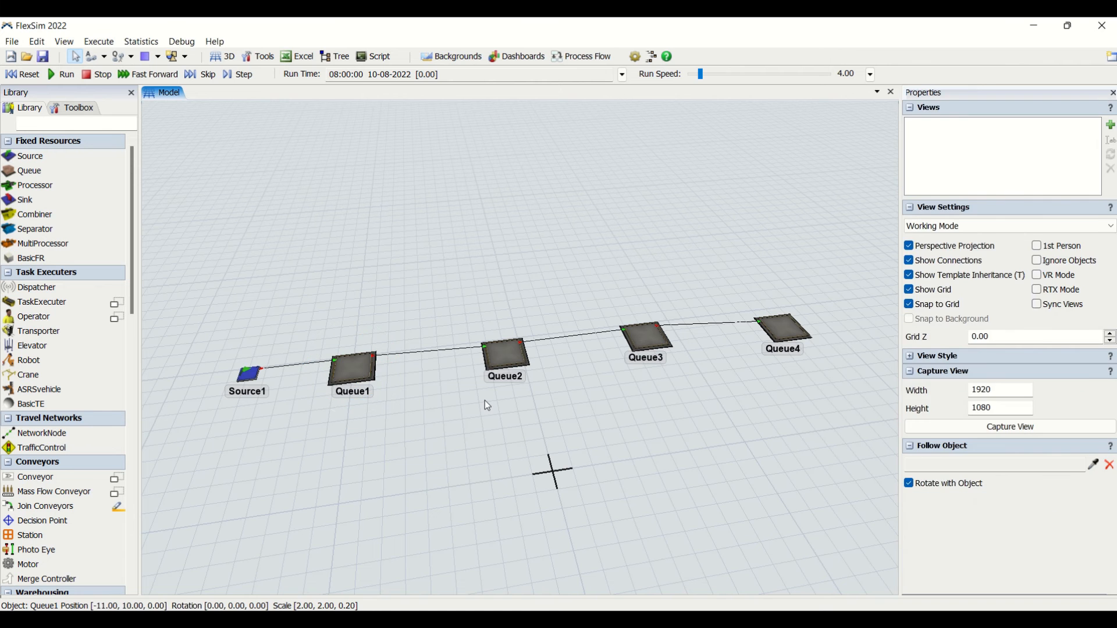
Delete Queue2, Queue3 and Queue4 from the model, keeping only the source and Queue1
{"action": "left_click", "coordinate": [347, 366]}
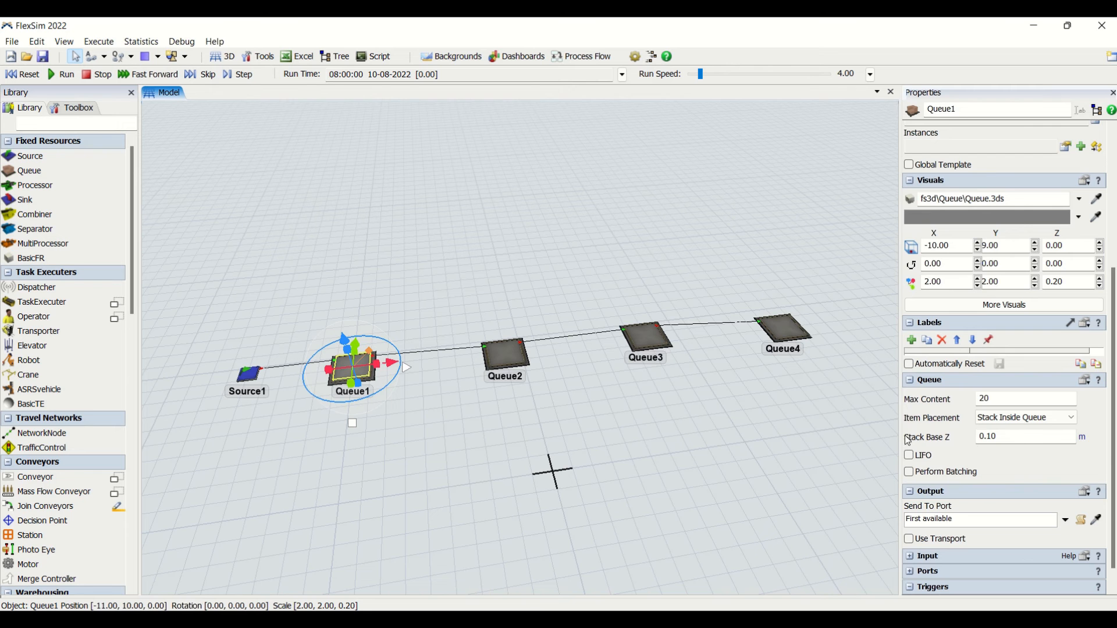
{"action": "left_click", "coordinate": [518, 399]}
{"action": "left_click_drag", "start_coordinate": [446, 272], "coordinate": [884, 470], "text": "shift"}
{"action": "left_click", "coordinate": [644, 336]}
{"action": "key", "text": "Delete"}
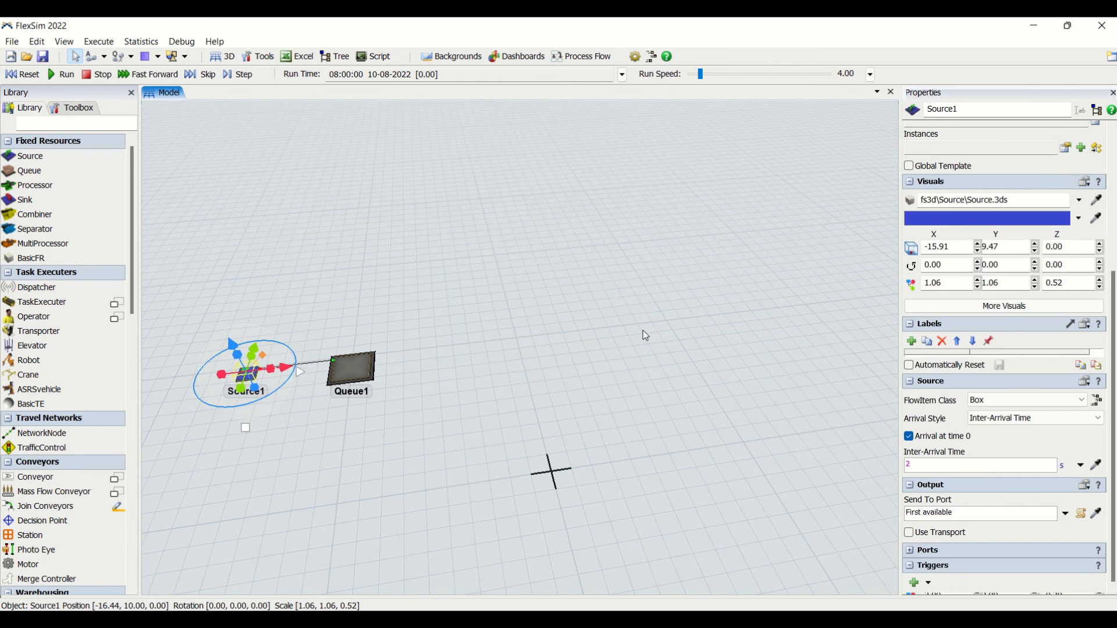
{"action": "left_click_drag", "start_coordinate": [343, 372], "coordinate": [430, 353]}
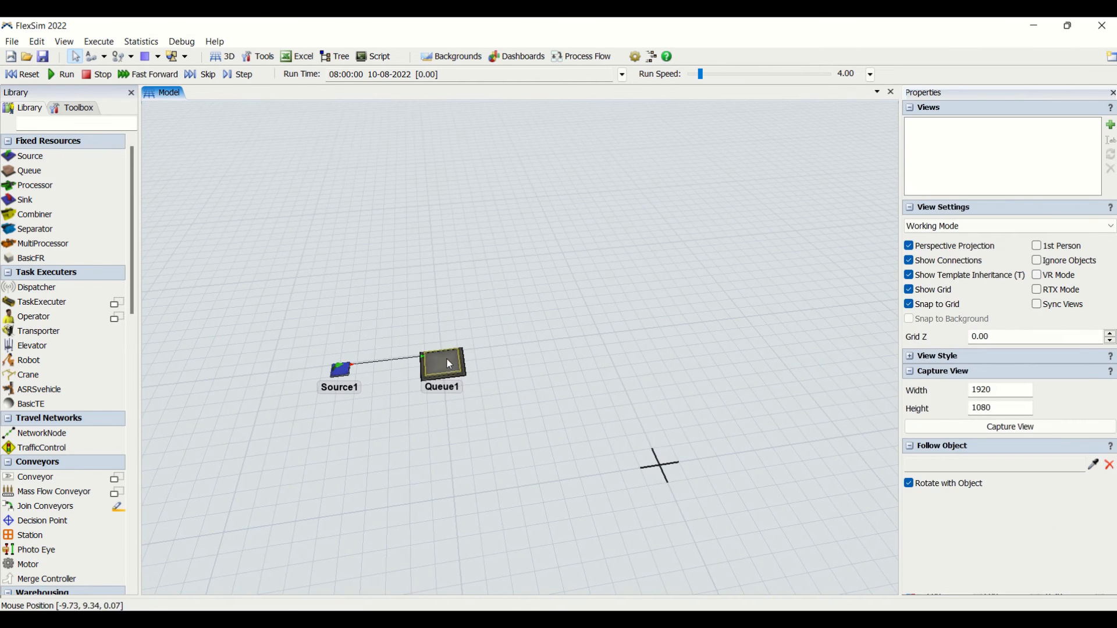
Try Do Nothing, Horizontal Line and Stack Vertically as Queue1's Item Placement before restoring Stack Inside Queue
{"action": "left_click", "coordinate": [446, 359]}
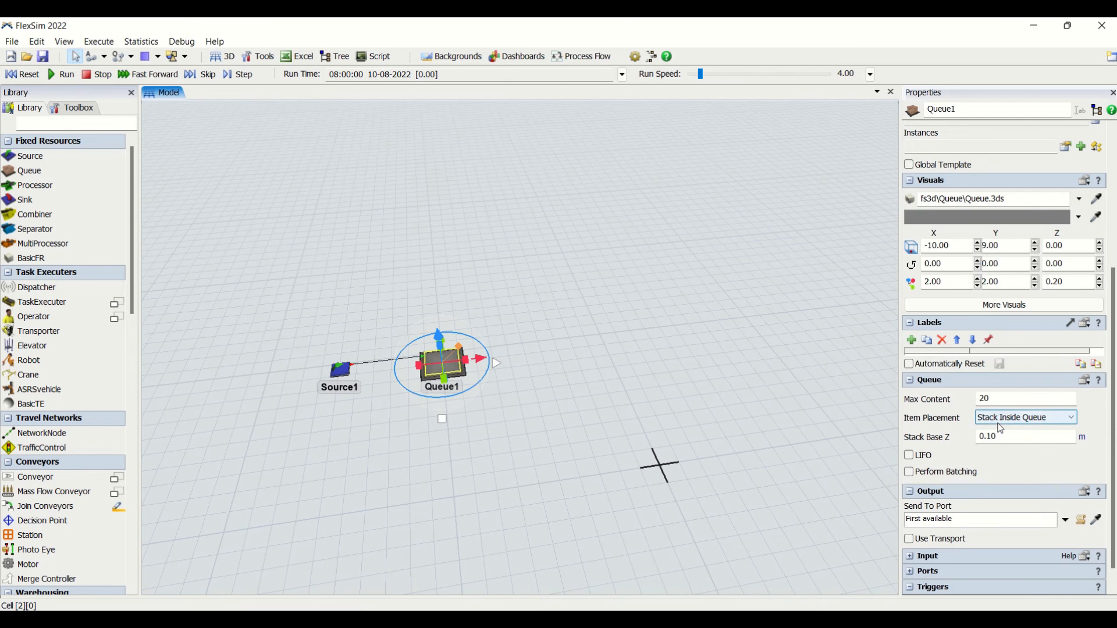
{"action": "left_click", "coordinate": [1048, 418]}
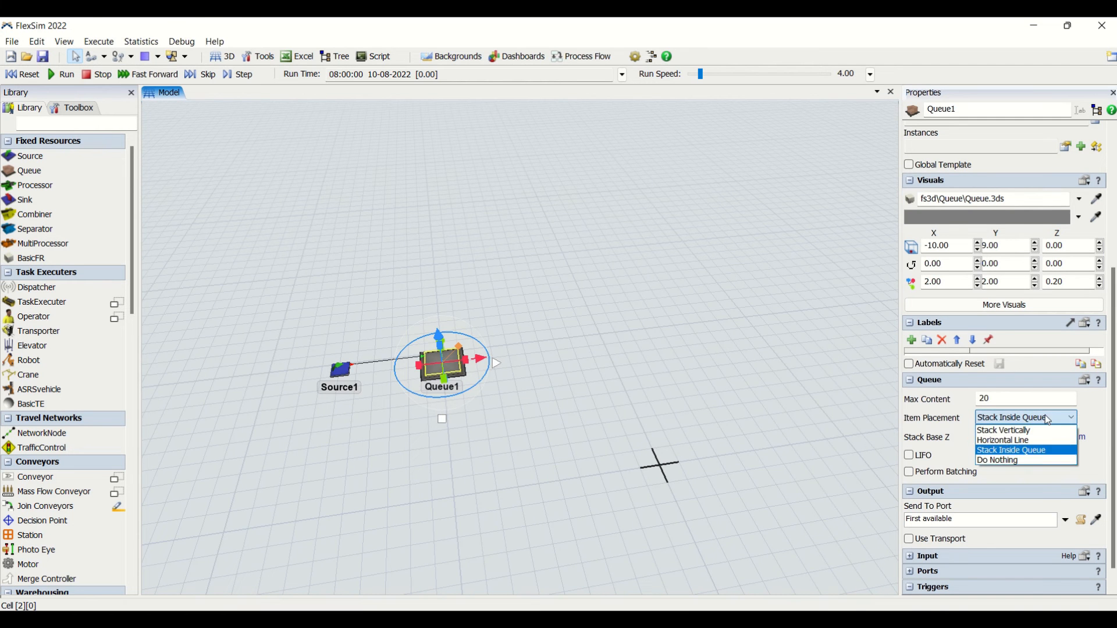
{"action": "left_click", "coordinate": [1024, 460]}
{"action": "left_click", "coordinate": [1012, 417]}
{"action": "left_click", "coordinate": [1008, 440]}
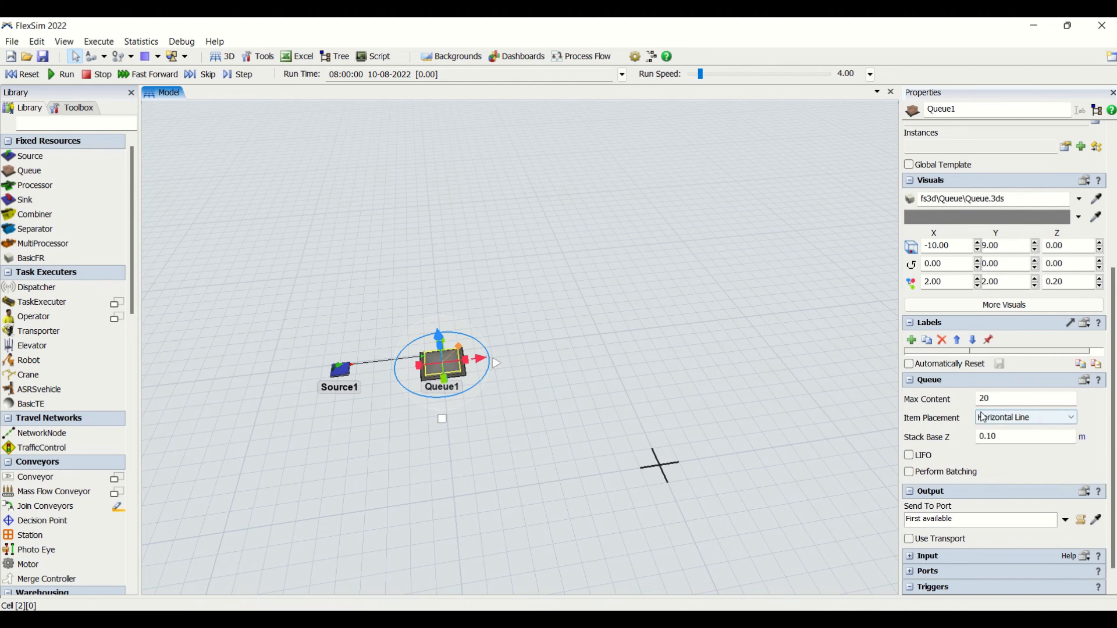
{"action": "left_click", "coordinate": [991, 418]}
{"action": "left_click", "coordinate": [989, 442]}
{"action": "left_click", "coordinate": [1069, 417]}
{"action": "left_click", "coordinate": [1068, 431]}
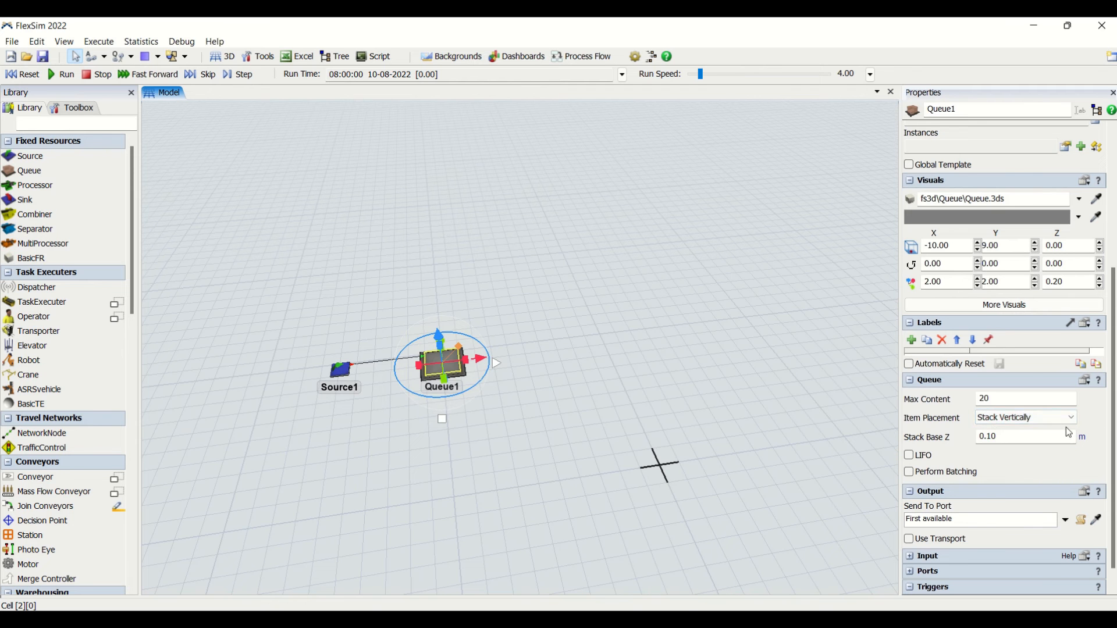
{"action": "left_click", "coordinate": [1015, 417]}
{"action": "left_click", "coordinate": [1022, 460]}
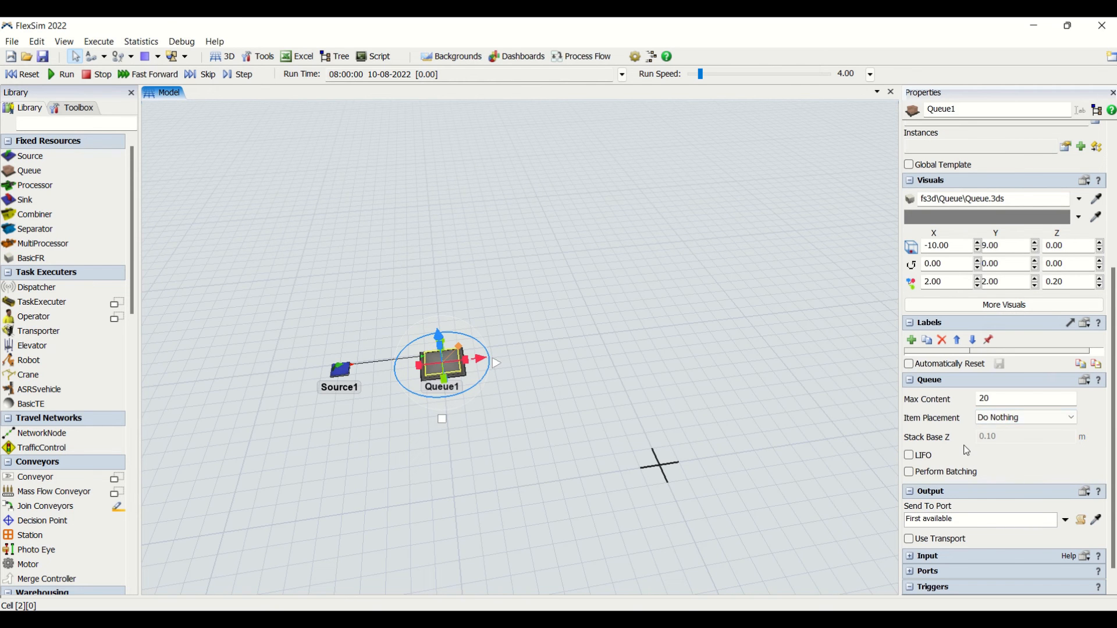
{"action": "left_click", "coordinate": [1033, 420]}
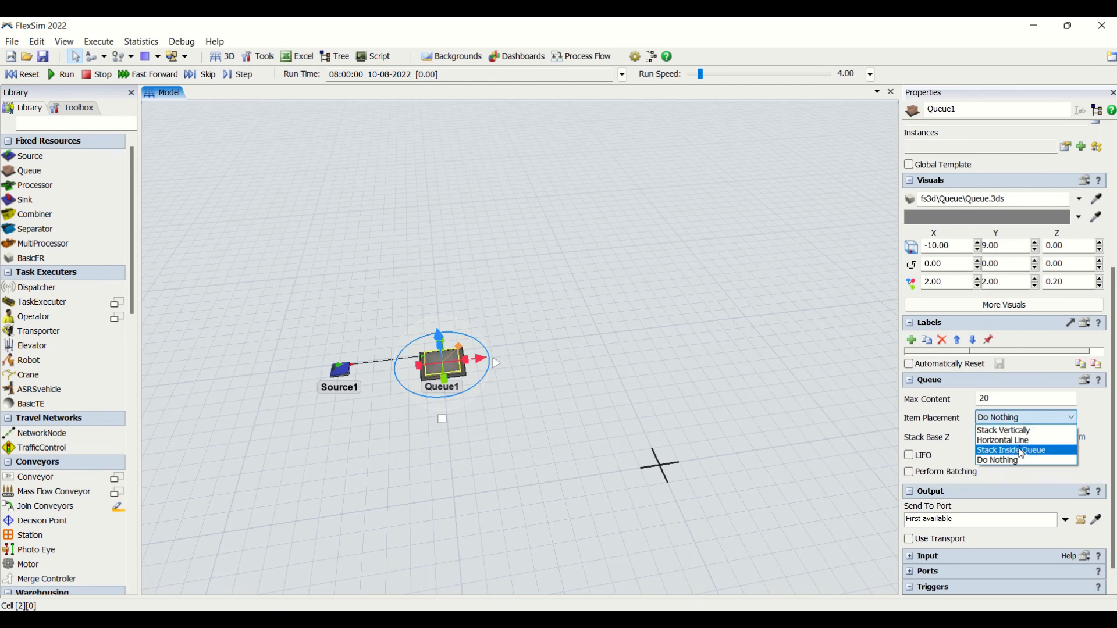
{"action": "left_click", "coordinate": [1020, 451]}
{"action": "left_click", "coordinate": [1033, 420]}
{"action": "left_click", "coordinate": [1002, 425]}
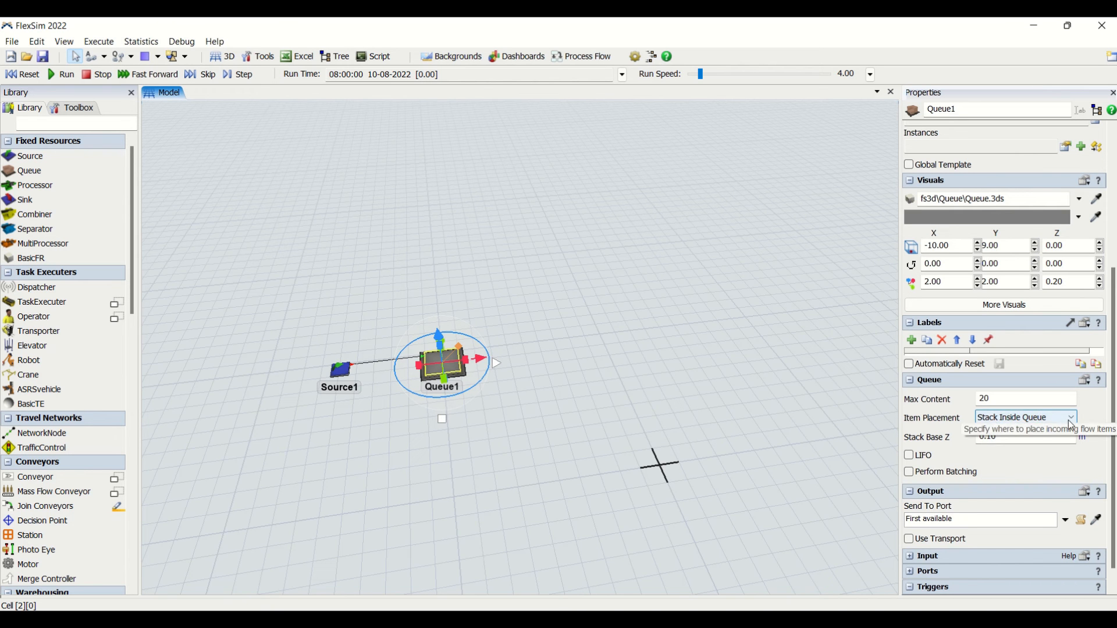
Set Queue1's Stack Base Z to 1.00 m
{"action": "left_click", "coordinate": [1033, 437]}
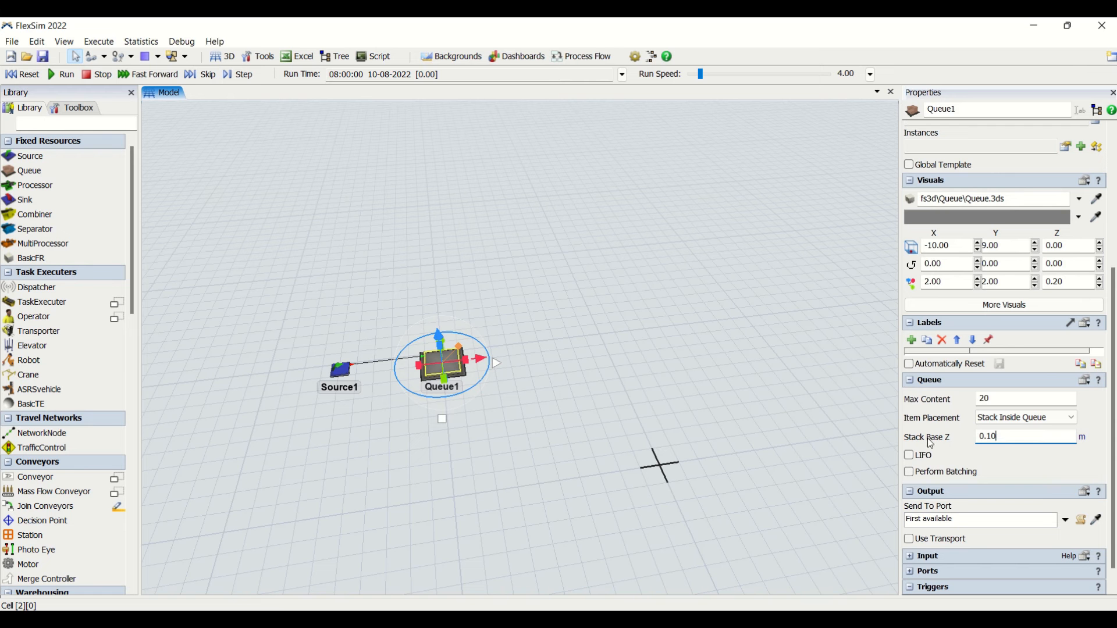
{"action": "left_click_drag", "start_coordinate": [1003, 436], "coordinate": [977, 438]}
{"action": "left_click", "coordinate": [534, 373]}
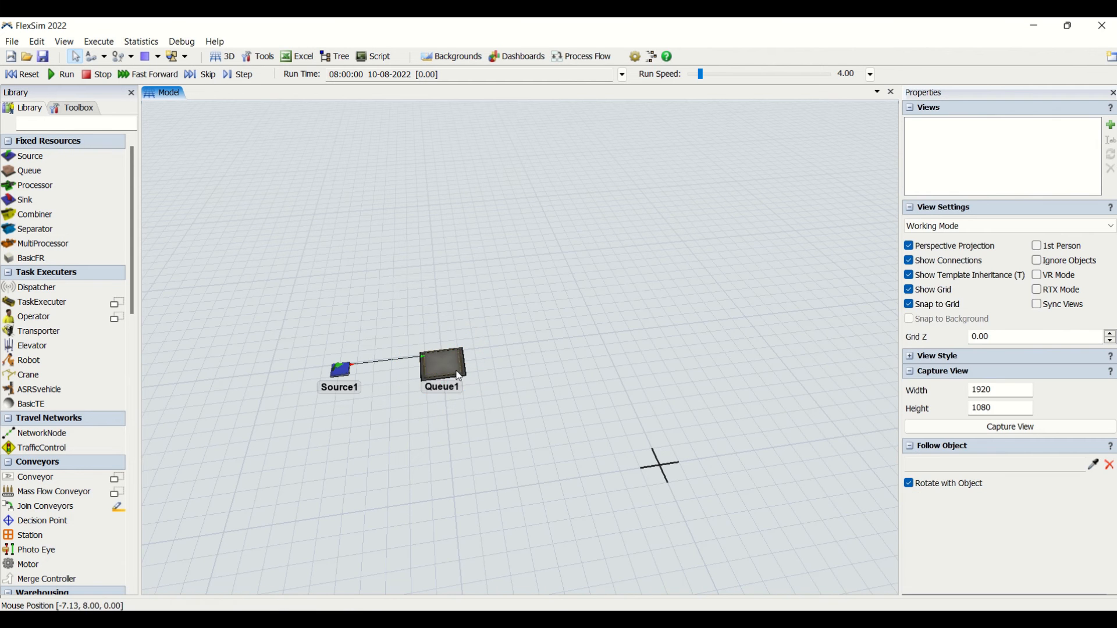
{"action": "scroll", "coordinate": [412, 381], "scroll_direction": "up", "scroll_amount": 4}
{"action": "right_click_drag", "start_coordinate": [410, 378], "coordinate": [463, 407]}
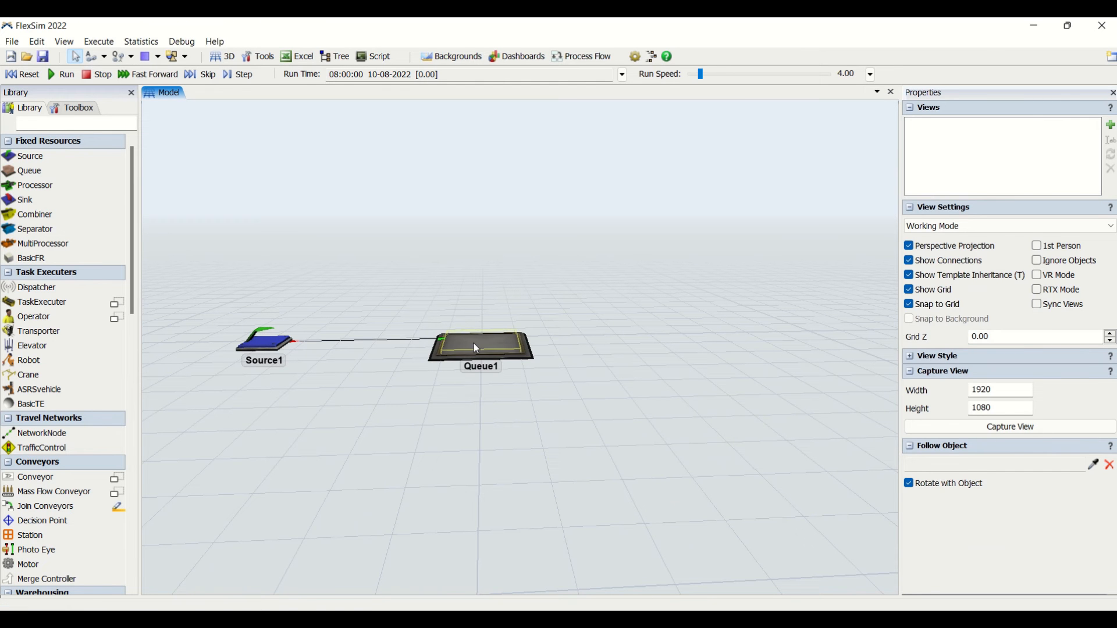
{"action": "left_click", "coordinate": [485, 348]}
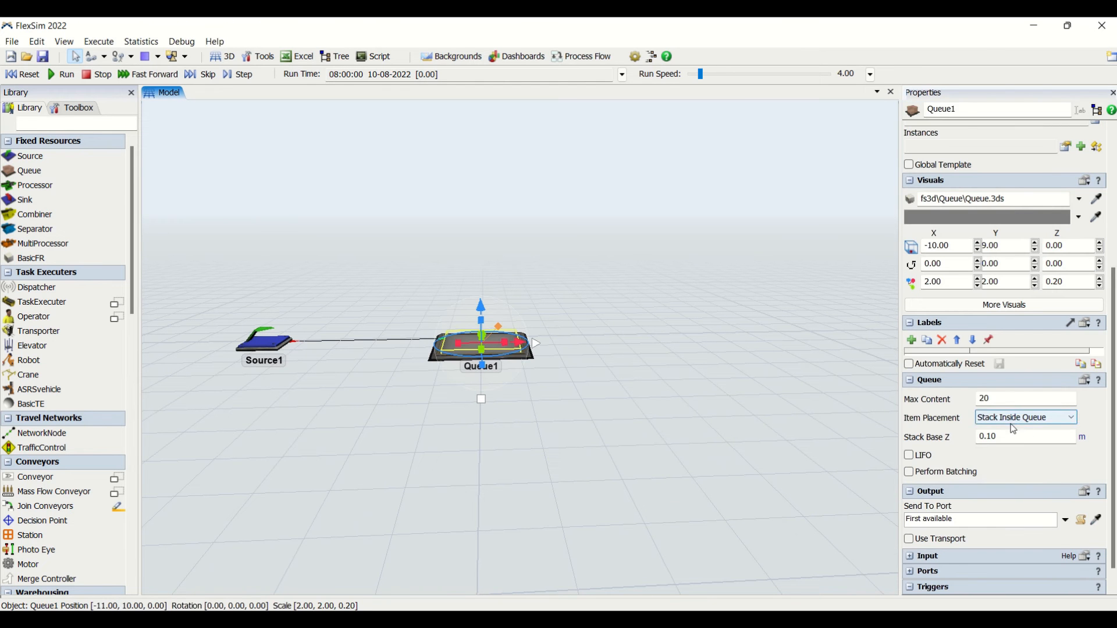
{"action": "double_click", "coordinate": [998, 436]}
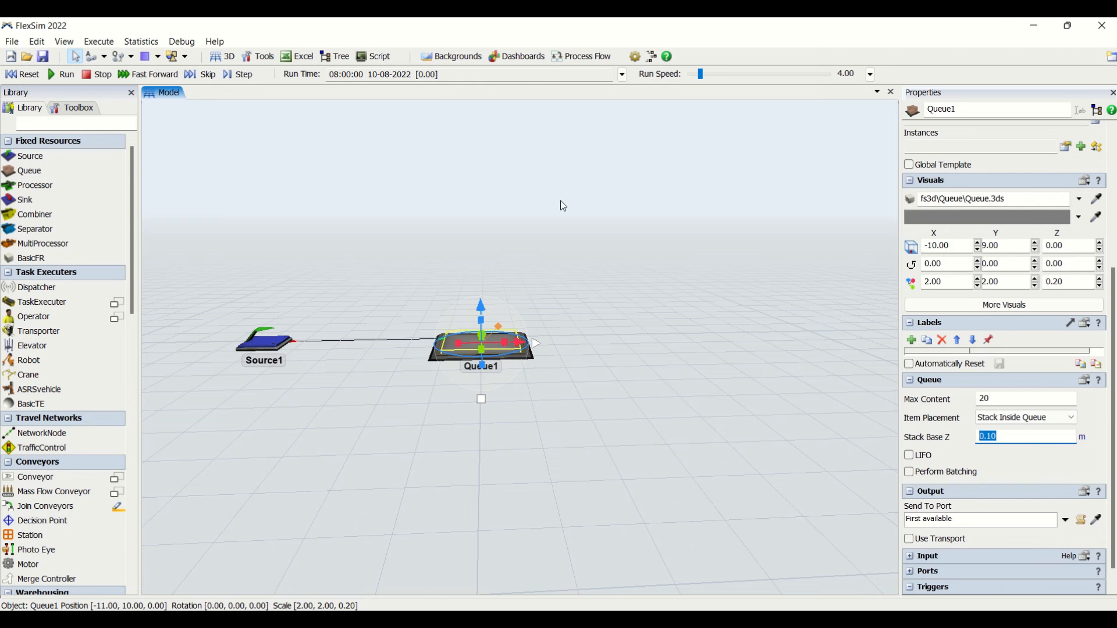
{"action": "left_click_drag", "start_coordinate": [997, 436], "coordinate": [982, 436]}
{"action": "left_click", "coordinate": [207, 490]}
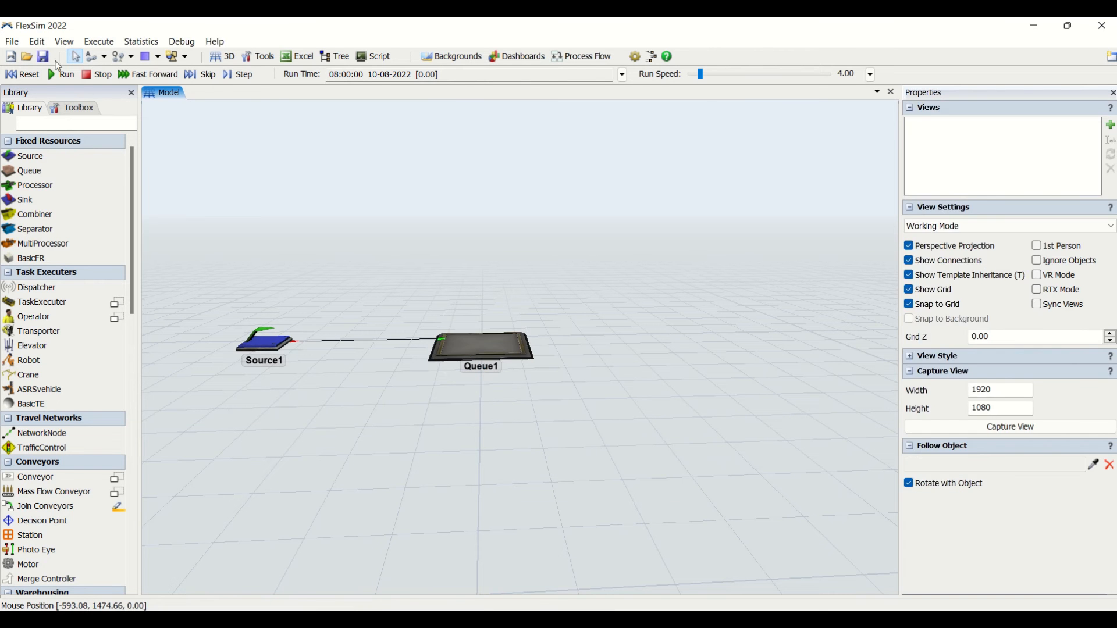
Run the simulation briefly to check the stacking height above Queue1, and reset it with the queue reselected
{"action": "left_click", "coordinate": [69, 74]}
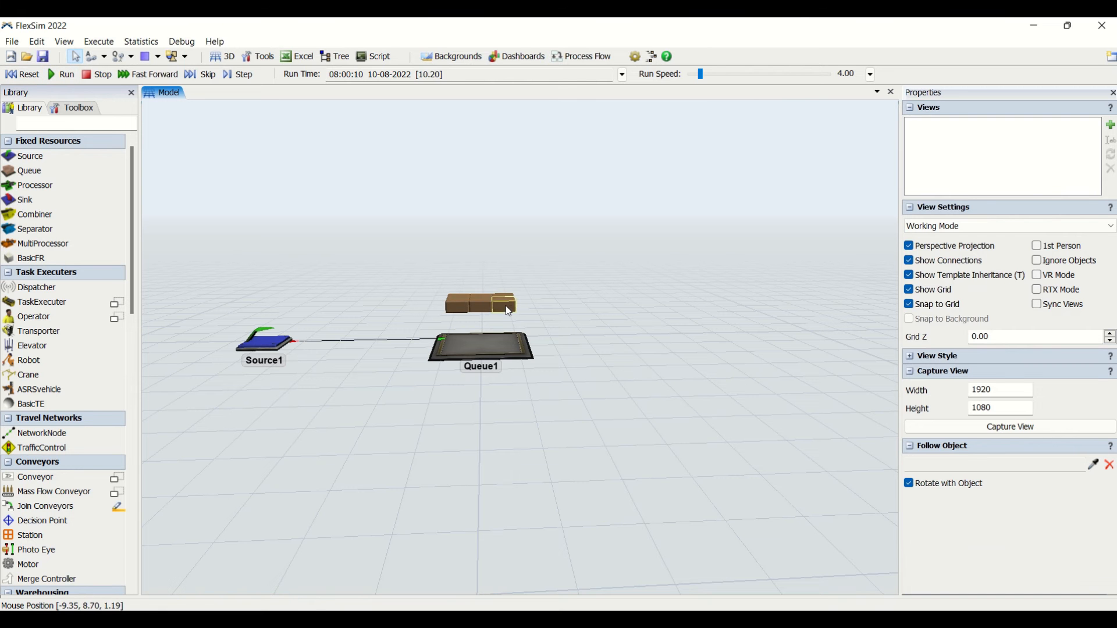
{"action": "left_click", "coordinate": [22, 75]}
{"action": "left_click", "coordinate": [481, 346]}
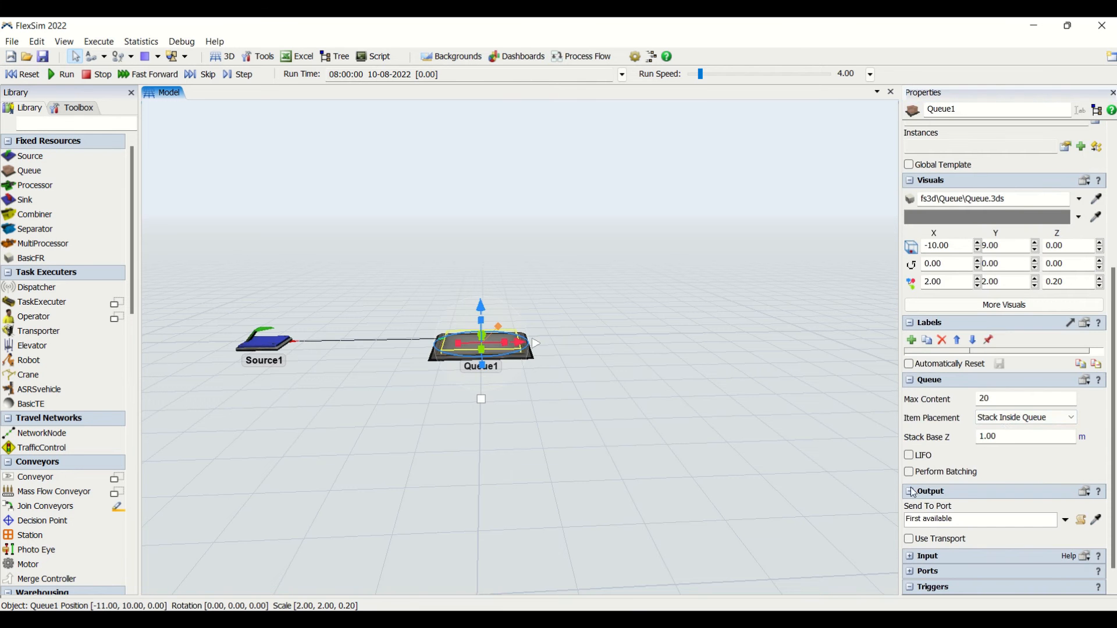
Set Queue1's Stack Base Z to 0, run the simulation briefly and reset it
{"action": "left_click_drag", "start_coordinate": [993, 441], "coordinate": [930, 424]}
{"action": "type", "text": "0"}
{"action": "left_click", "coordinate": [63, 75]}
{"action": "left_click", "coordinate": [592, 435]}
{"action": "scroll", "coordinate": [513, 342], "scroll_direction": "up", "scroll_amount": 2}
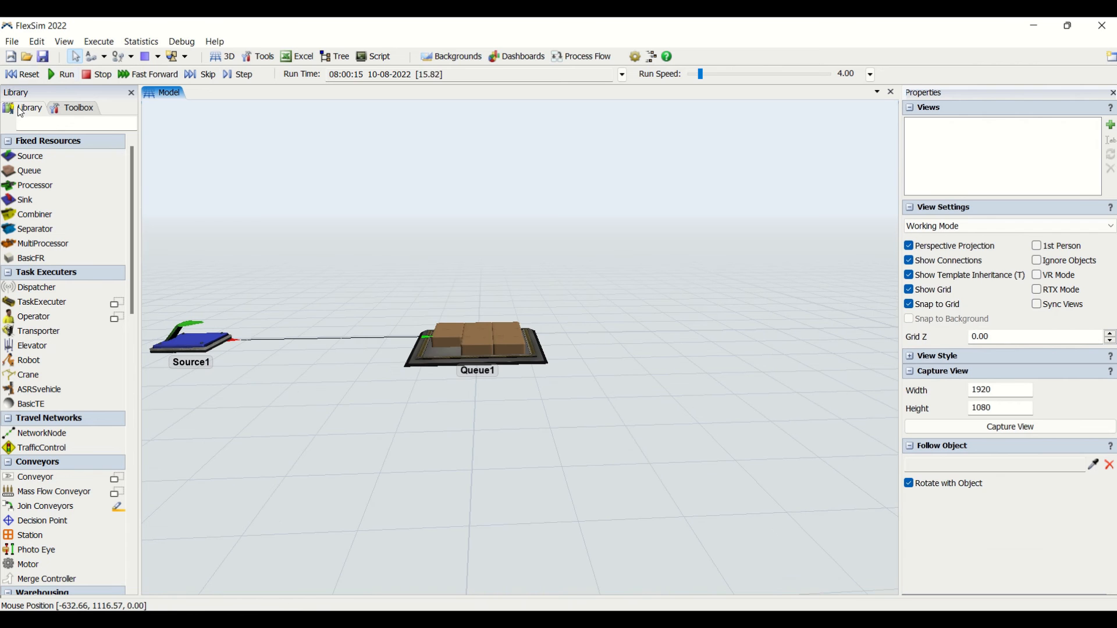
{"action": "left_click", "coordinate": [22, 75]}
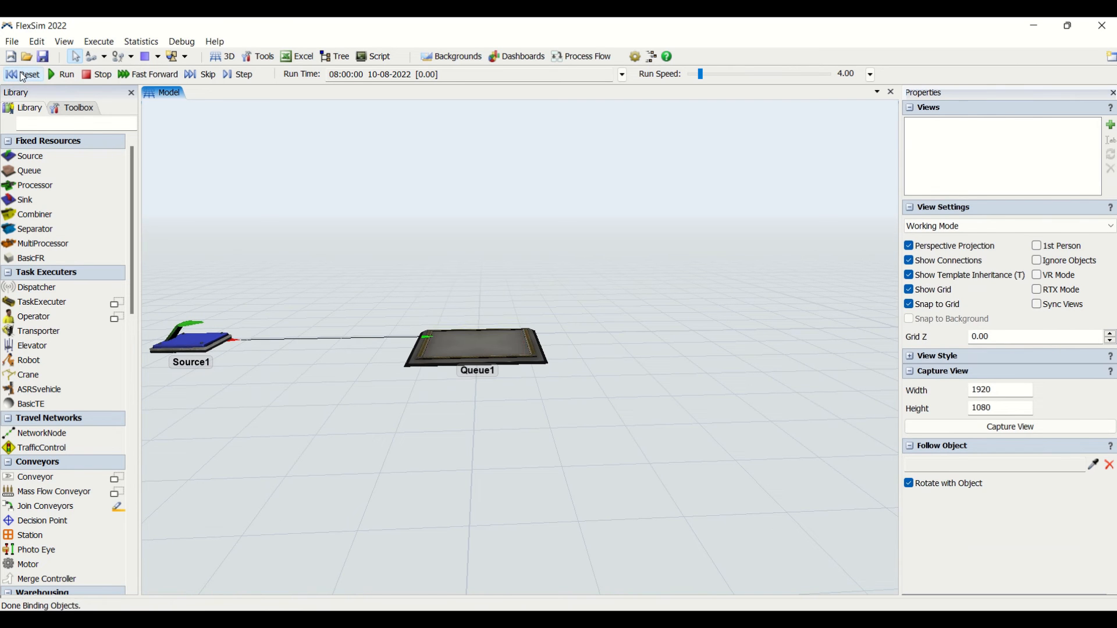
Try the LIFO option on Queue1 and turn it off again
{"action": "left_click", "coordinate": [504, 350]}
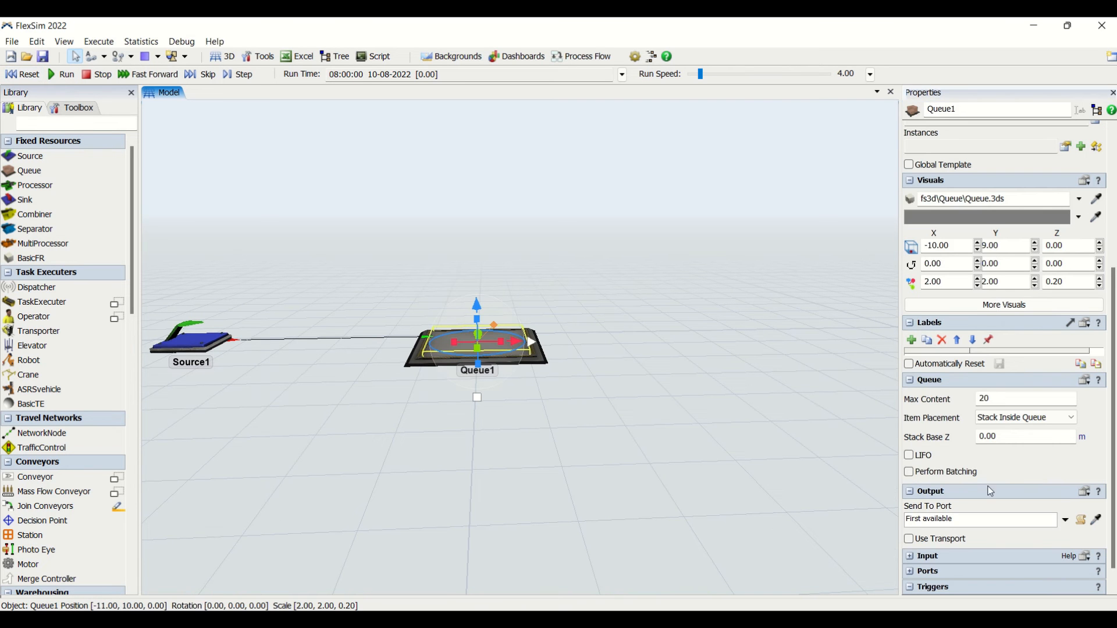
{"action": "left_click", "coordinate": [924, 457]}
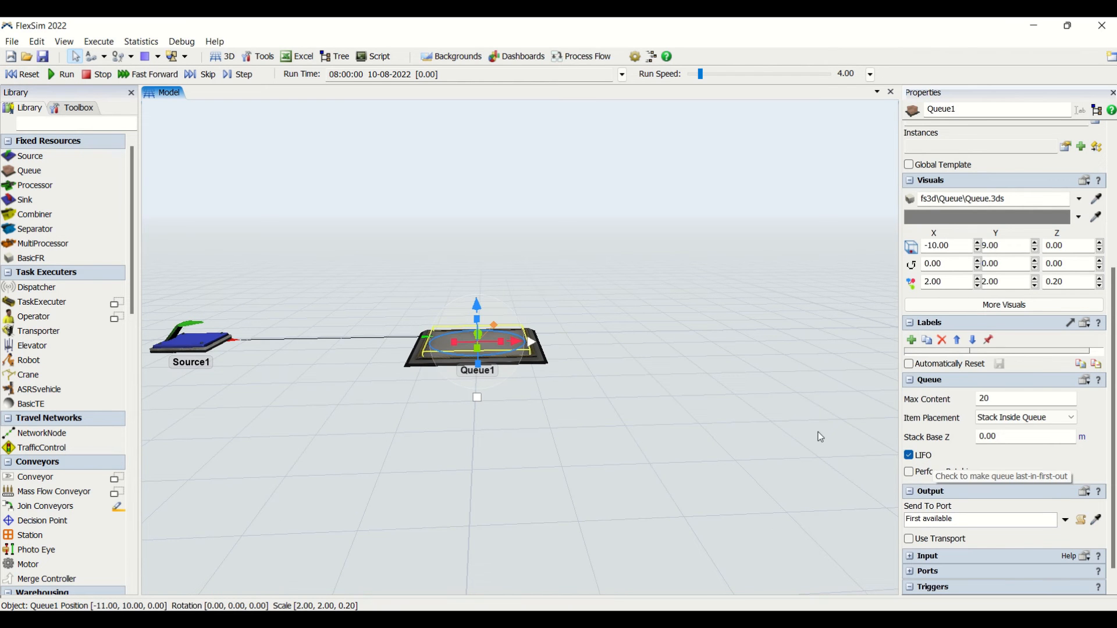
{"action": "right_click_drag", "start_coordinate": [597, 330], "coordinate": [593, 347]}
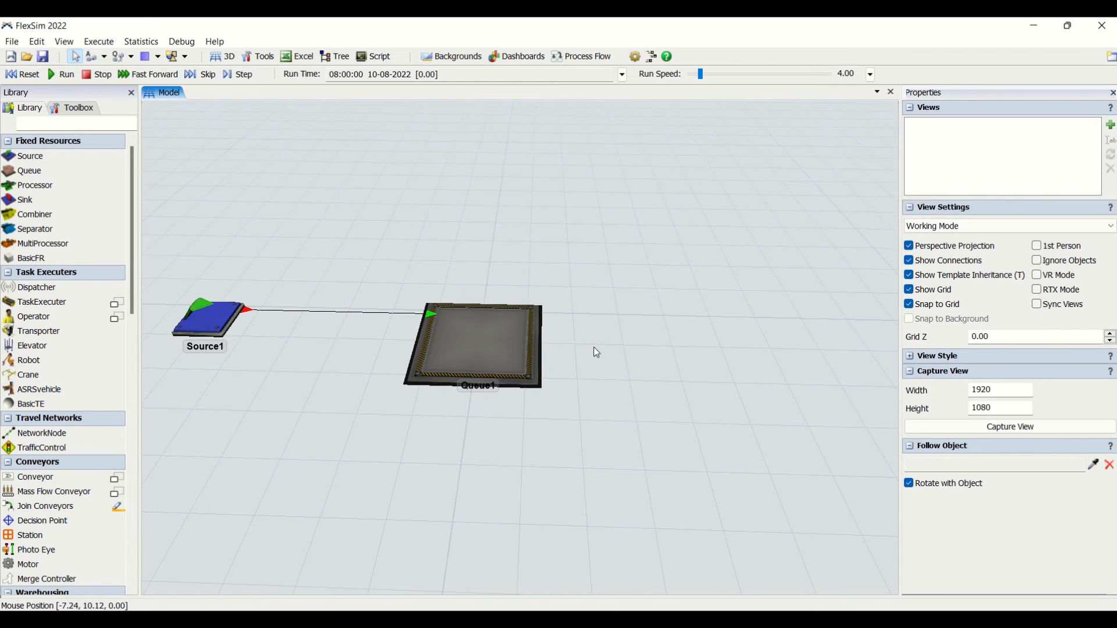
{"action": "left_click", "coordinate": [491, 358]}
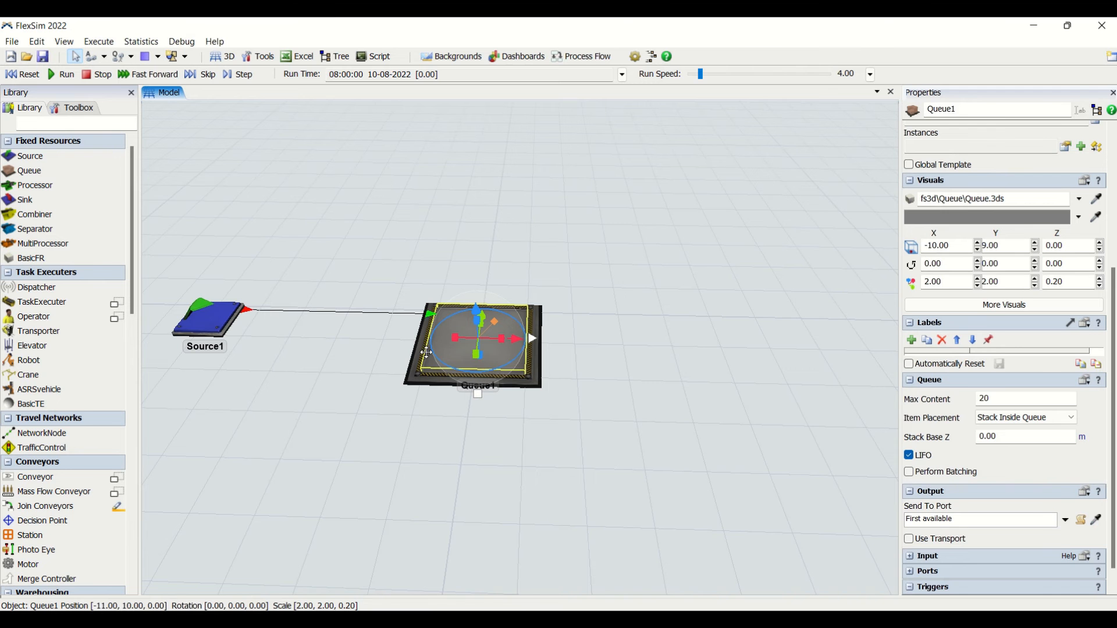
{"action": "left_click", "coordinate": [631, 432]}
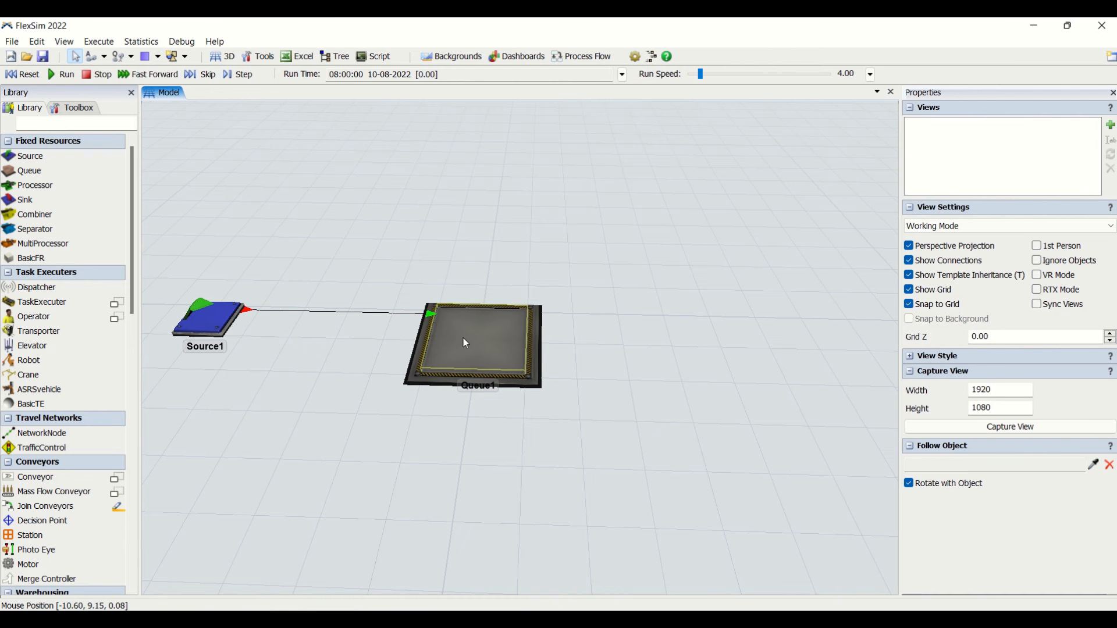
{"action": "left_click", "coordinate": [522, 379]}
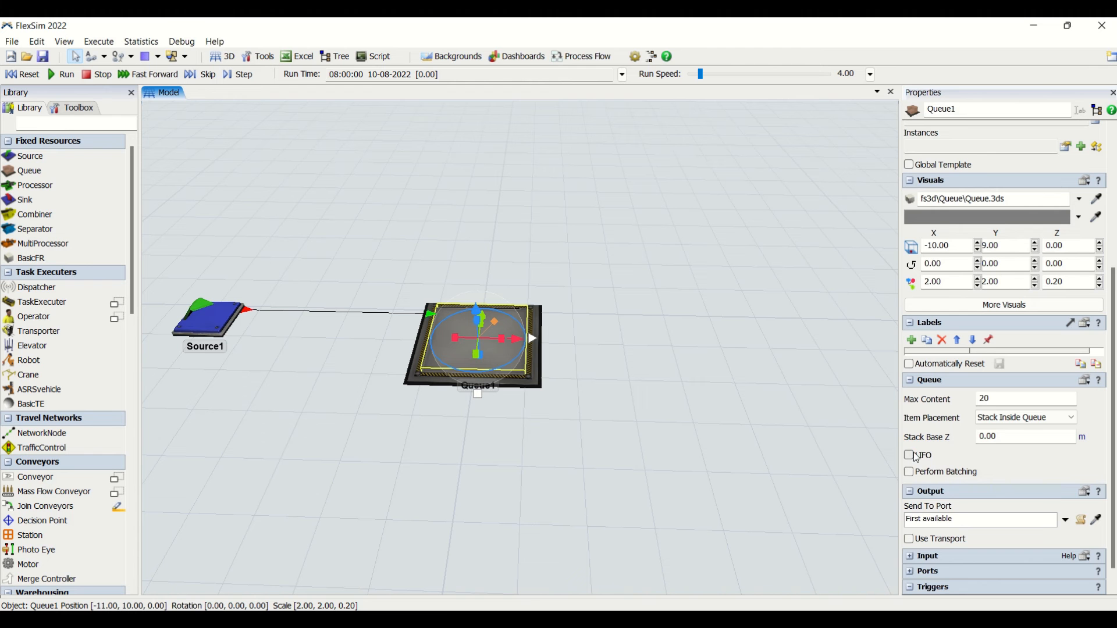
Try Perform Batching on Queue1 with a Target Batch Size of 5, and turn batching off again
{"action": "left_click", "coordinate": [911, 474]}
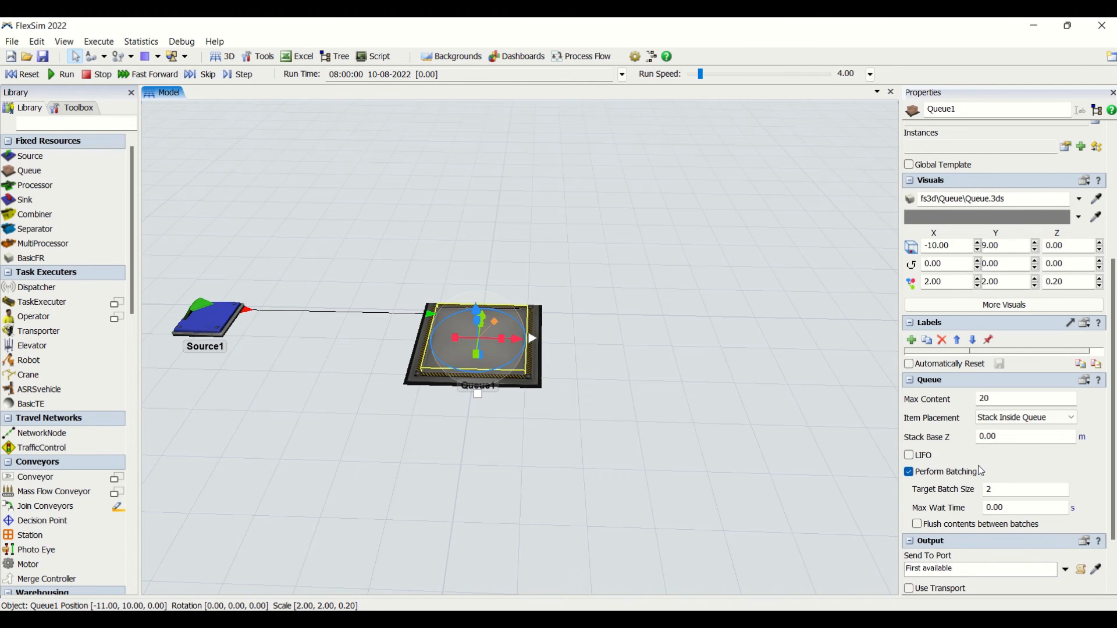
{"action": "left_click_drag", "start_coordinate": [1115, 473], "coordinate": [1115, 515]}
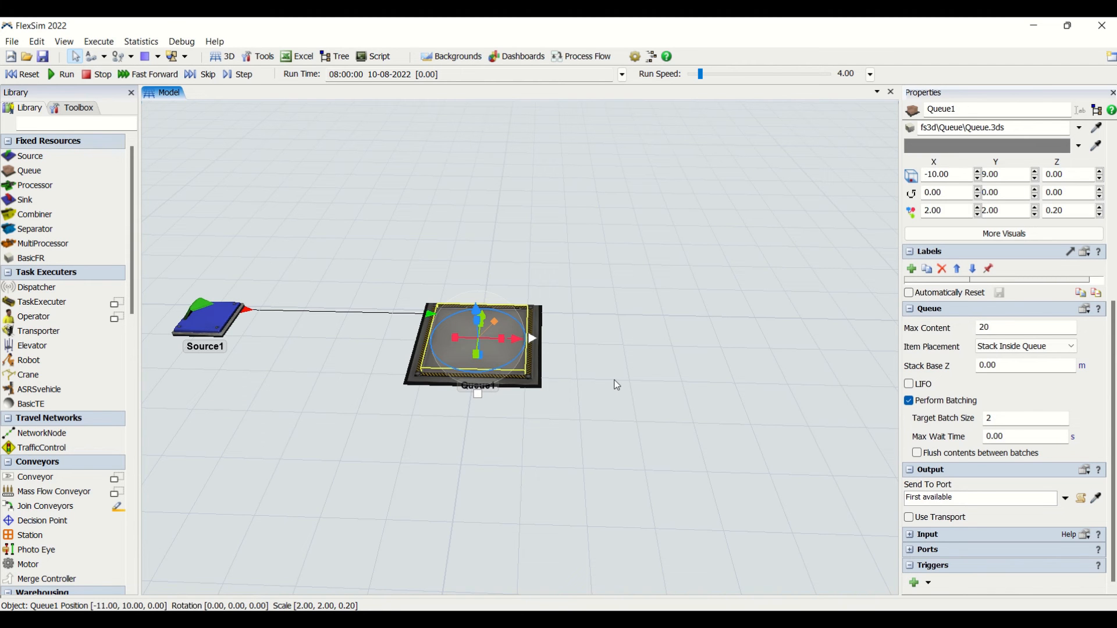
{"action": "left_click_drag", "start_coordinate": [991, 419], "coordinate": [970, 420]}
{"action": "type", "text": "5"}
{"action": "left_click_drag", "start_coordinate": [1006, 437], "coordinate": [966, 436]}
{"action": "left_click", "coordinate": [576, 317]}
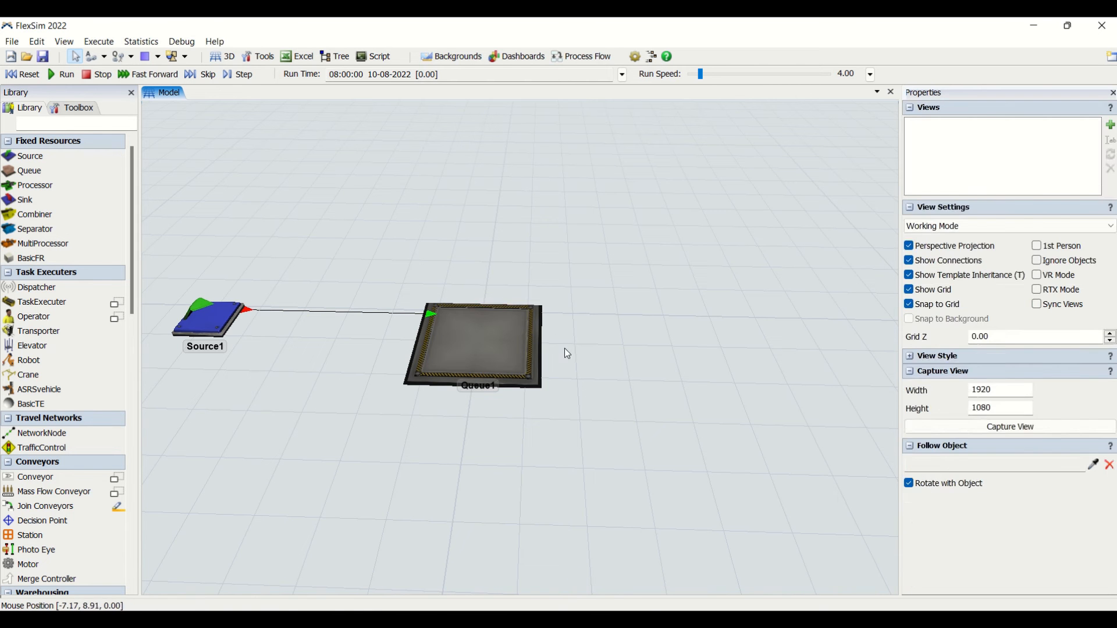
{"action": "left_click", "coordinate": [529, 349]}
{"action": "left_click_drag", "start_coordinate": [1015, 437], "coordinate": [964, 430]}
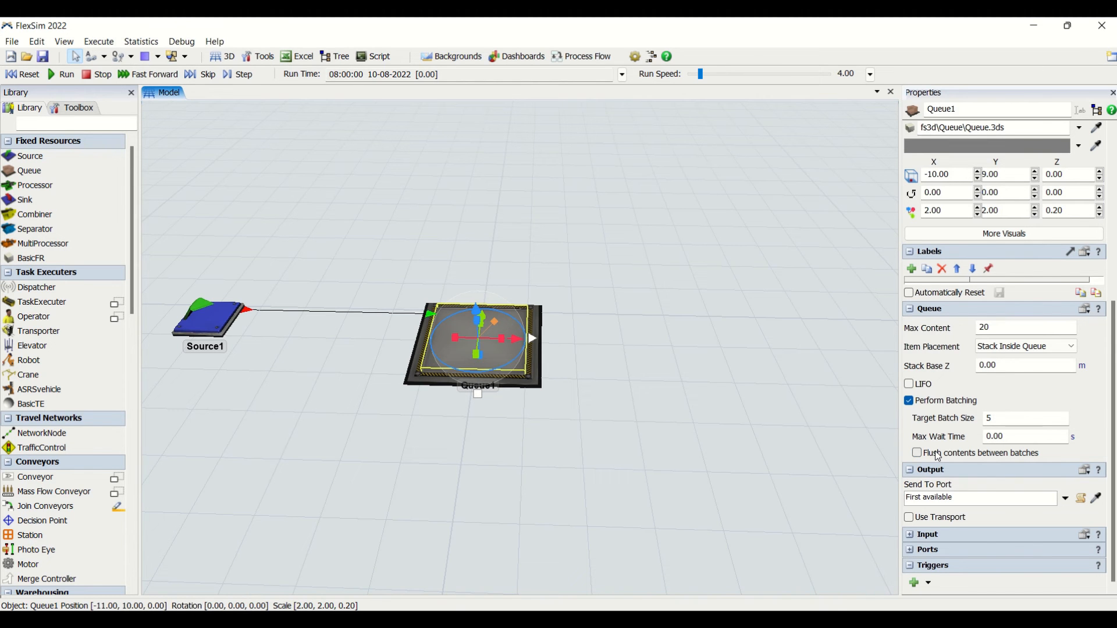
{"action": "left_click", "coordinate": [909, 401]}
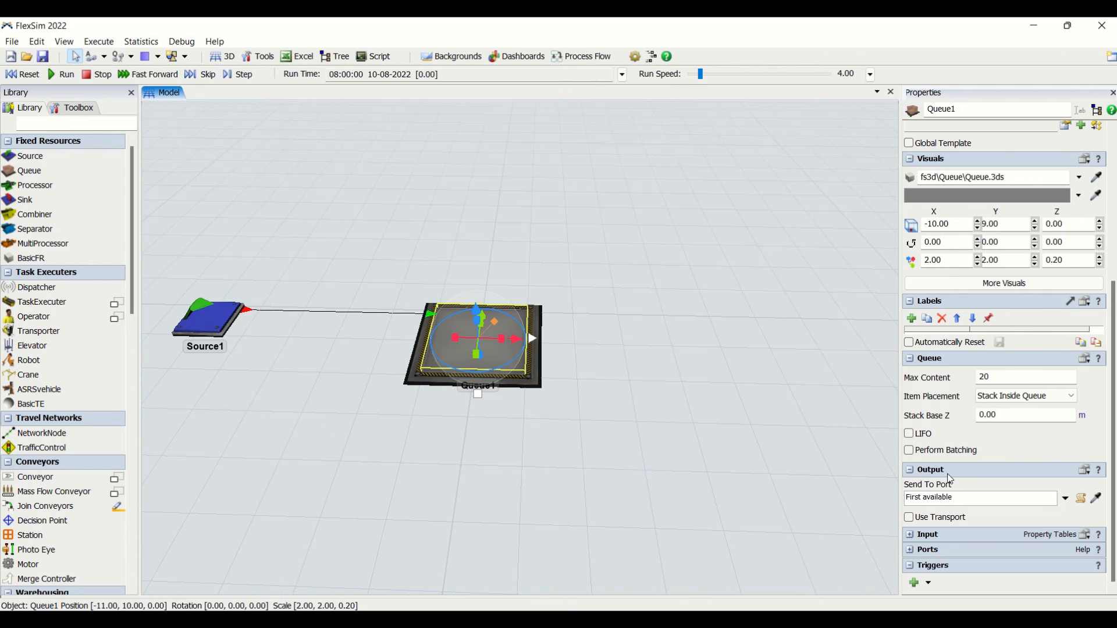
Examine Queue1's Send To Port options, including the Queue Size and Random choices, while keeping First available
{"action": "left_click", "coordinate": [1065, 500]}
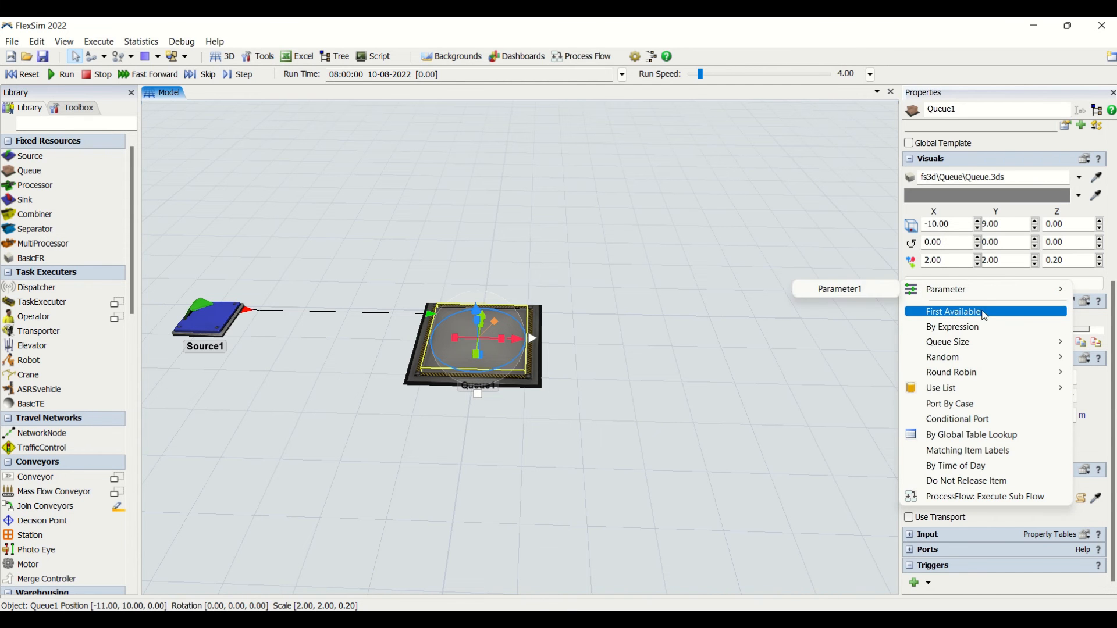
{"action": "mouse_move", "coordinate": [993, 388]}
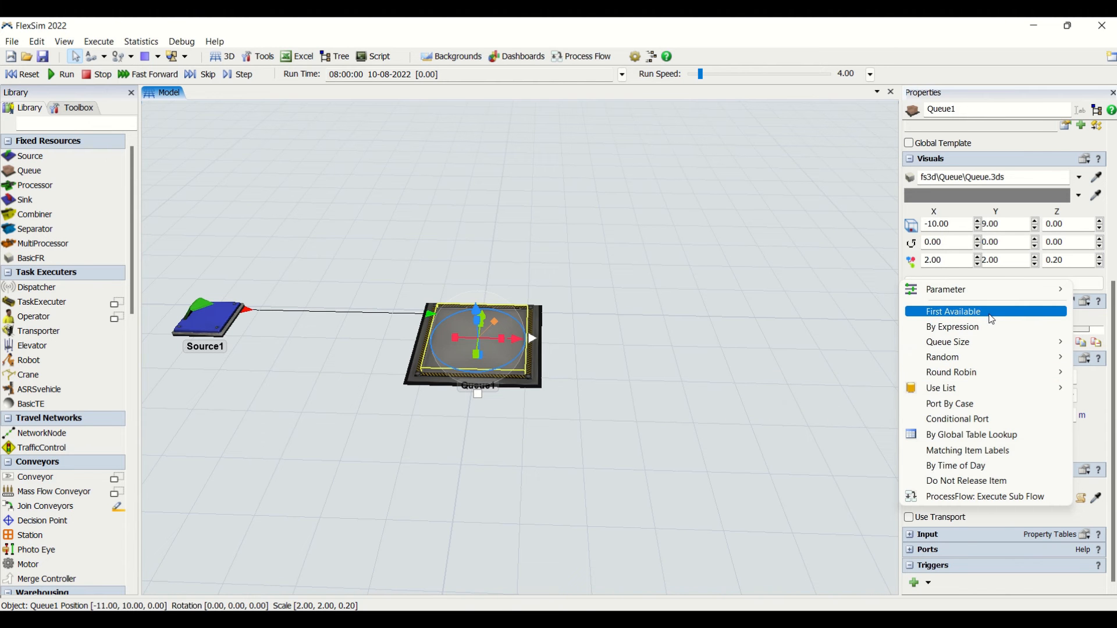
{"action": "left_click", "coordinate": [1098, 451]}
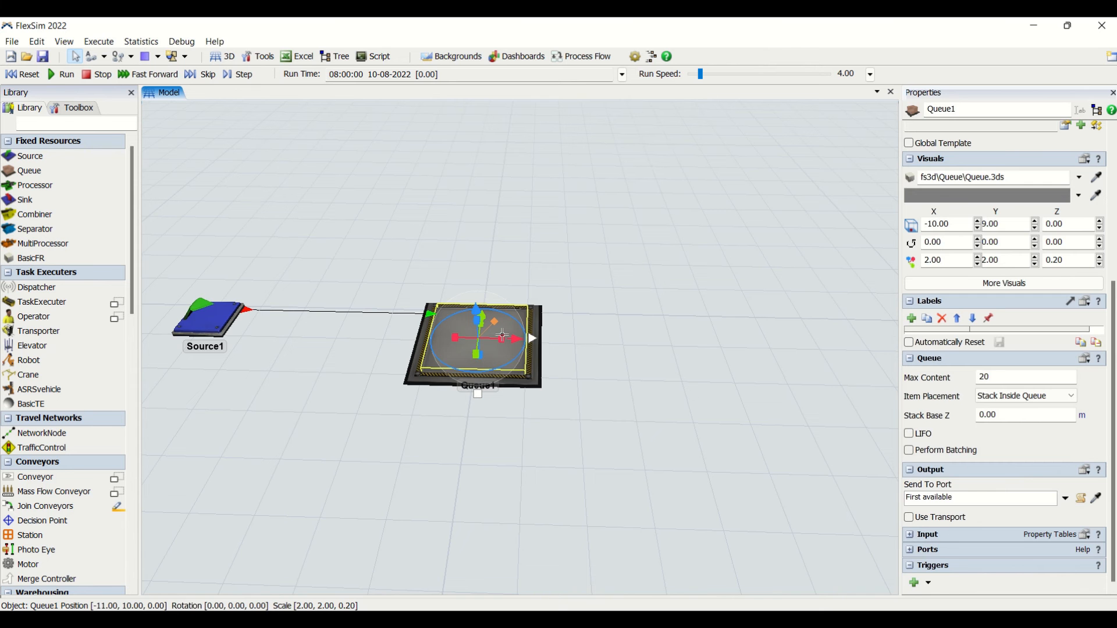
{"action": "left_click", "coordinate": [629, 333]}
{"action": "left_click_drag", "start_coordinate": [659, 466], "coordinate": [609, 442]}
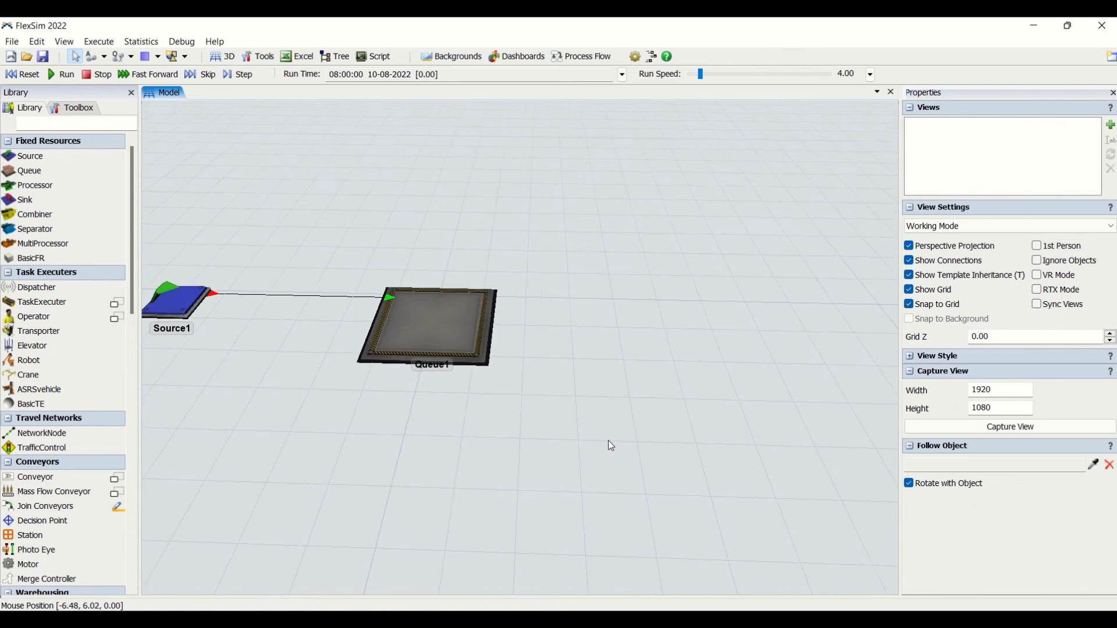
{"action": "left_click", "coordinate": [372, 319]}
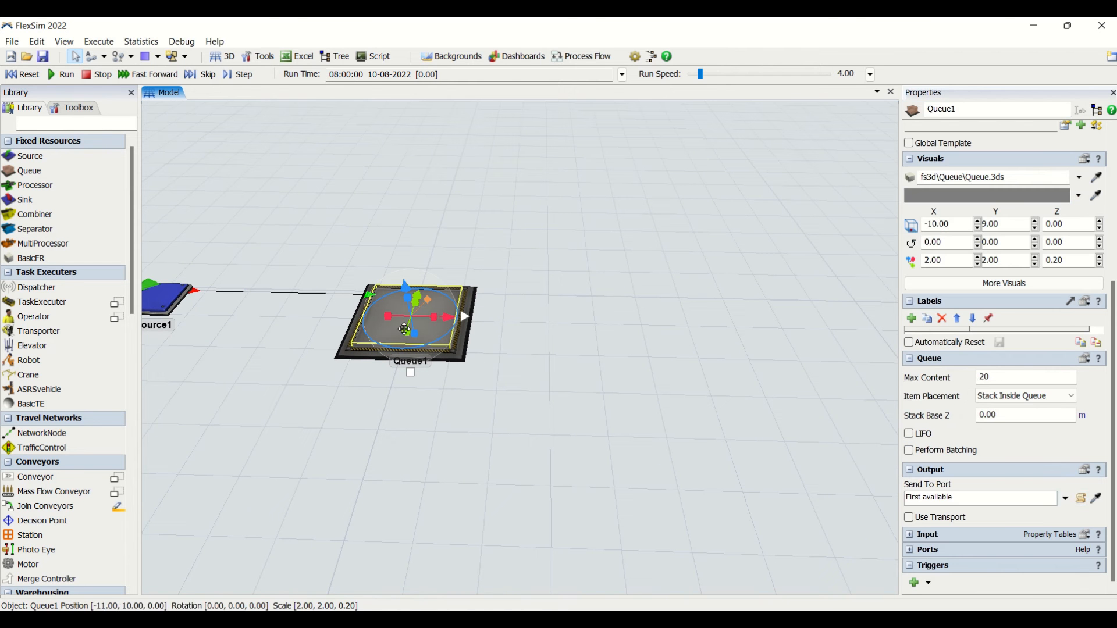
{"action": "left_click", "coordinate": [1077, 499]}
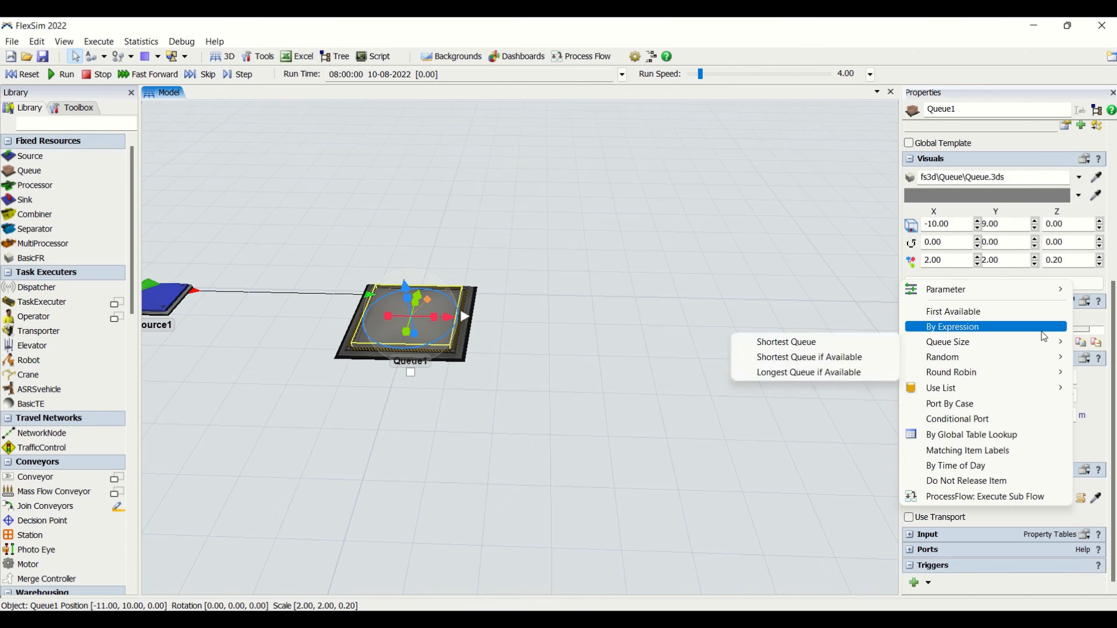
{"action": "mouse_move", "coordinate": [1040, 342]}
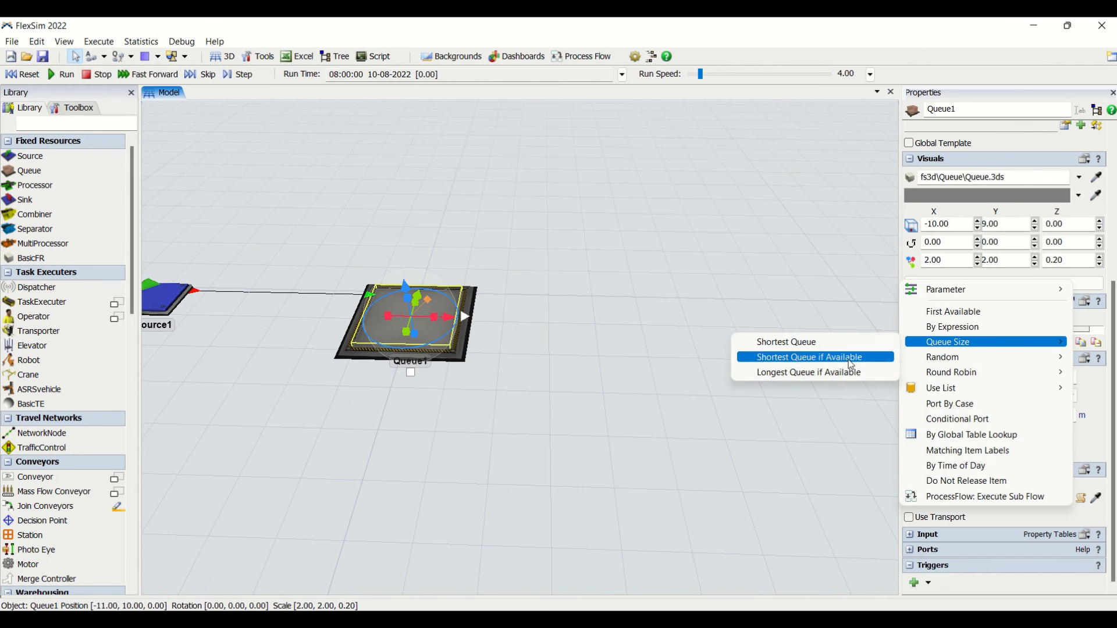
{"action": "mouse_move", "coordinate": [951, 363]}
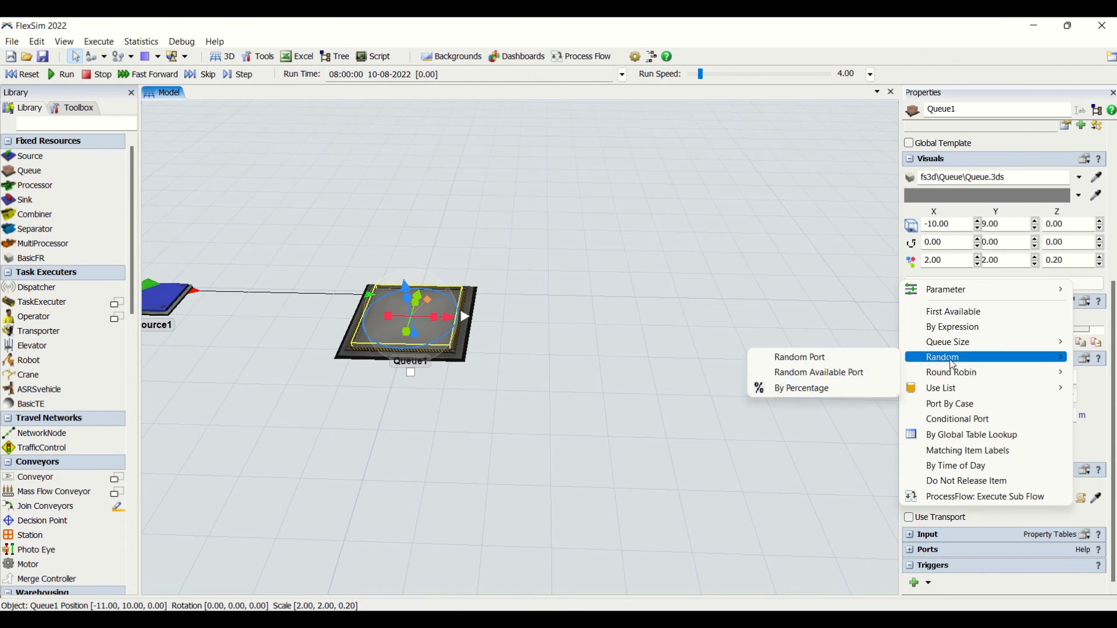
{"action": "mouse_move", "coordinate": [910, 379]}
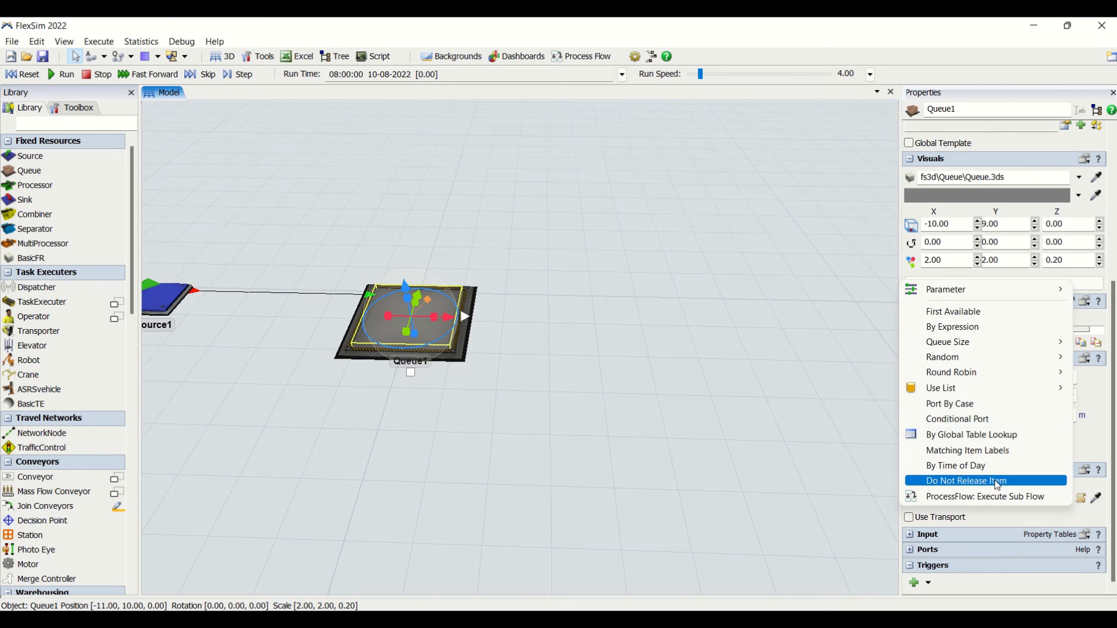
{"action": "left_click", "coordinate": [1097, 490]}
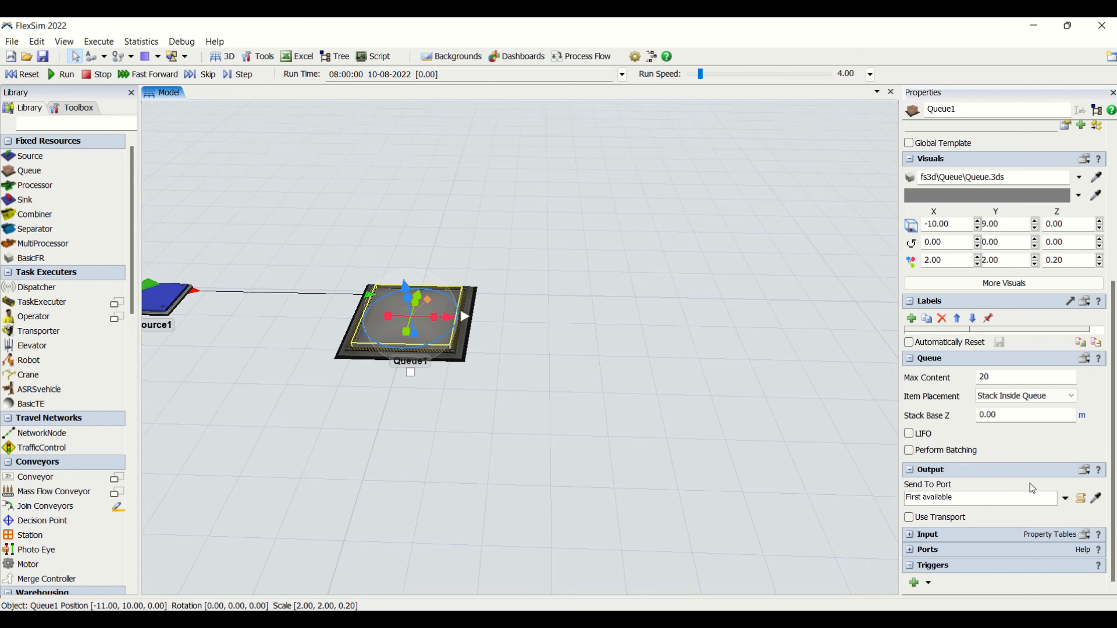
{"action": "left_click", "coordinate": [1066, 500]}
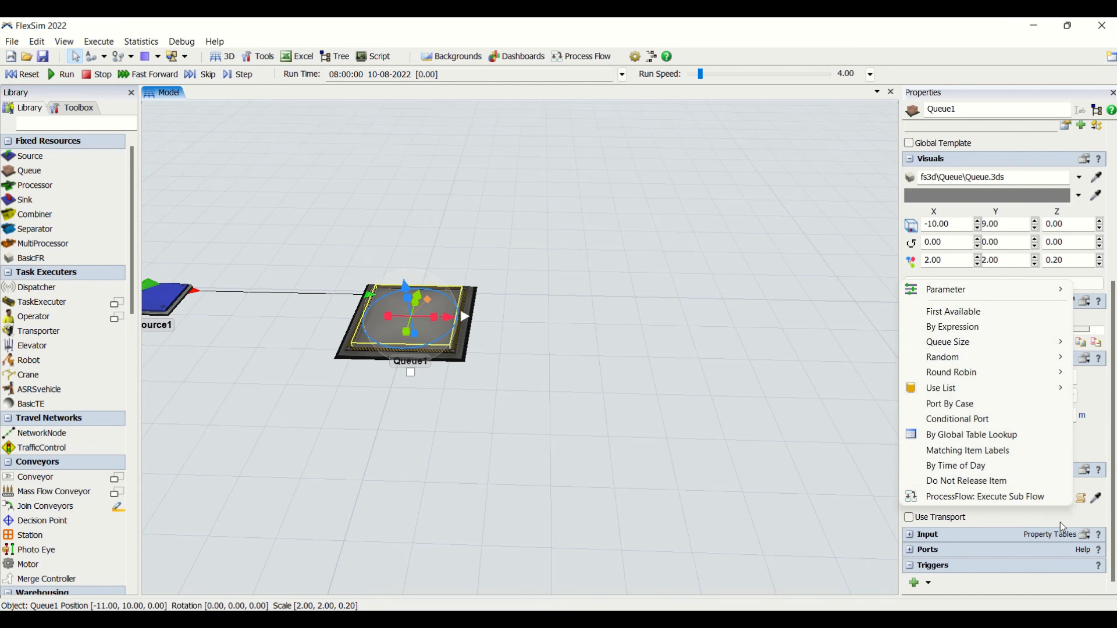
{"action": "left_click", "coordinate": [1060, 522]}
Turn on Use Transport for Queue1's output and review the available transport reference options
{"action": "left_click", "coordinate": [916, 522]}
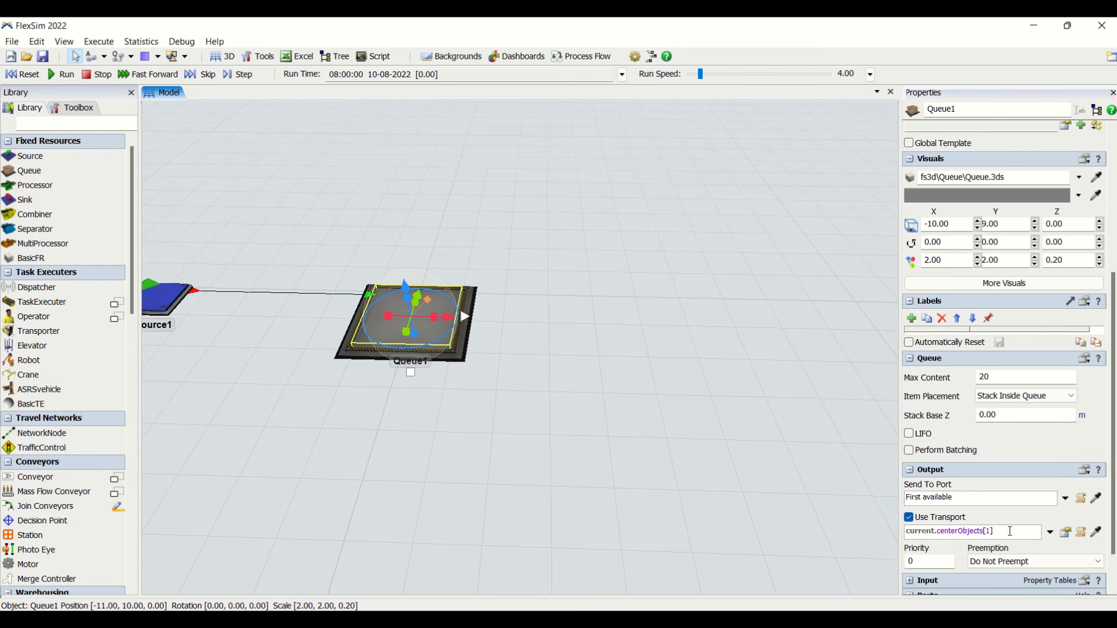
{"action": "left_click", "coordinate": [1052, 533]}
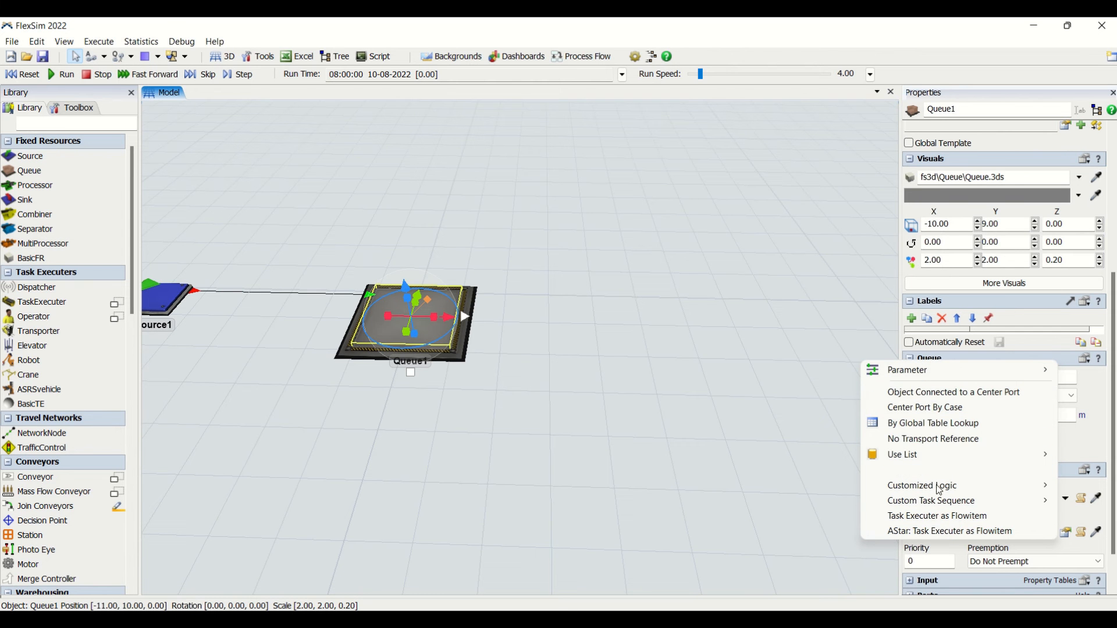
{"action": "left_click", "coordinate": [1074, 526]}
{"action": "scroll", "coordinate": [1002, 482], "scroll_direction": "down", "scroll_amount": 2}
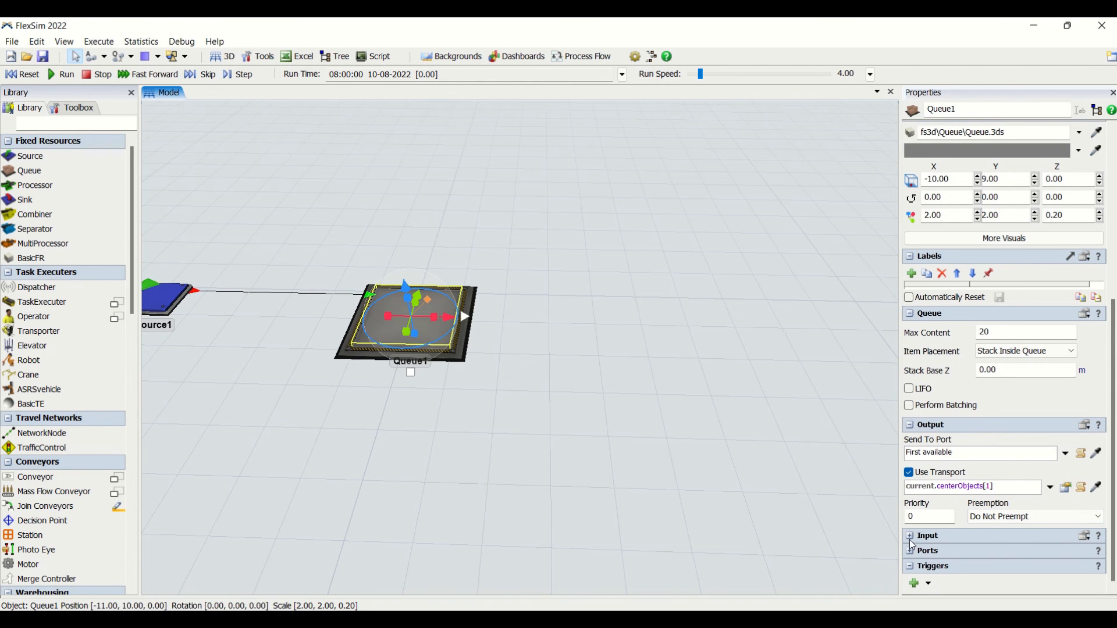
{"action": "left_click", "coordinate": [301, 465]}
{"action": "left_click_drag", "start_coordinate": [302, 465], "coordinate": [443, 460]}
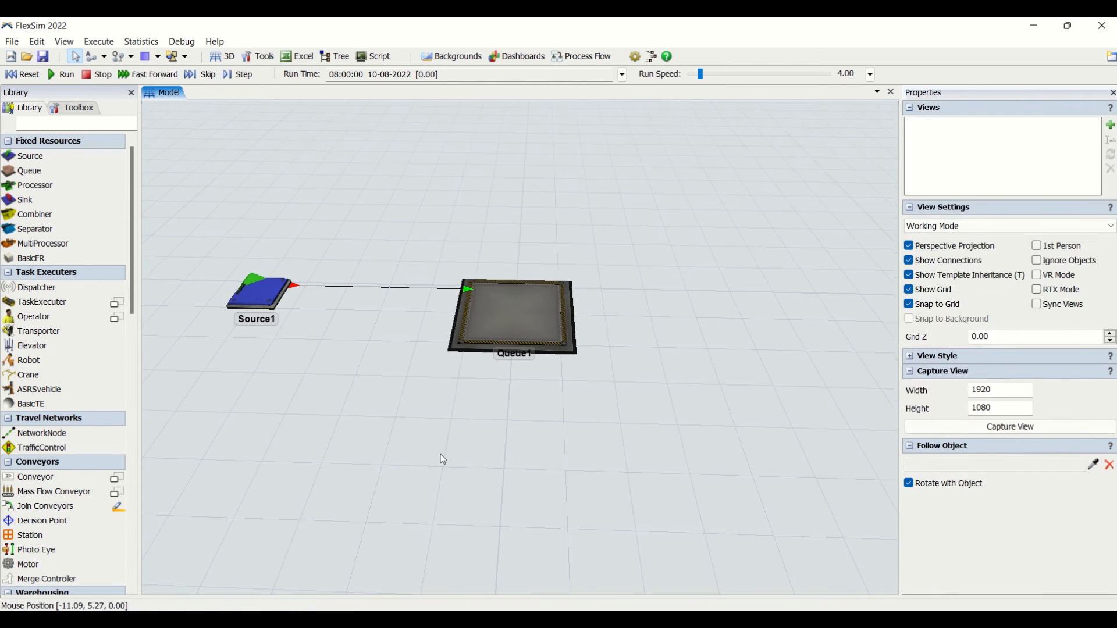
Add an Operator to the model and place it just in front of Queue1
{"action": "left_click", "coordinate": [508, 325]}
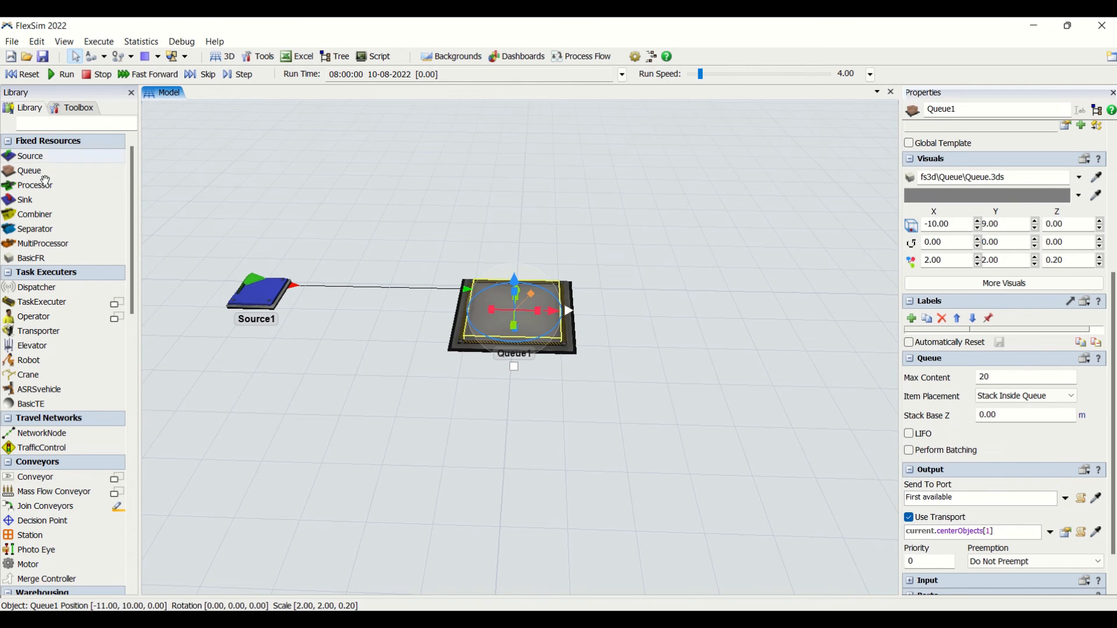
{"action": "mouse_move", "coordinate": [32, 317]}
{"action": "left_click_drag", "start_coordinate": [281, 359], "coordinate": [533, 398]}
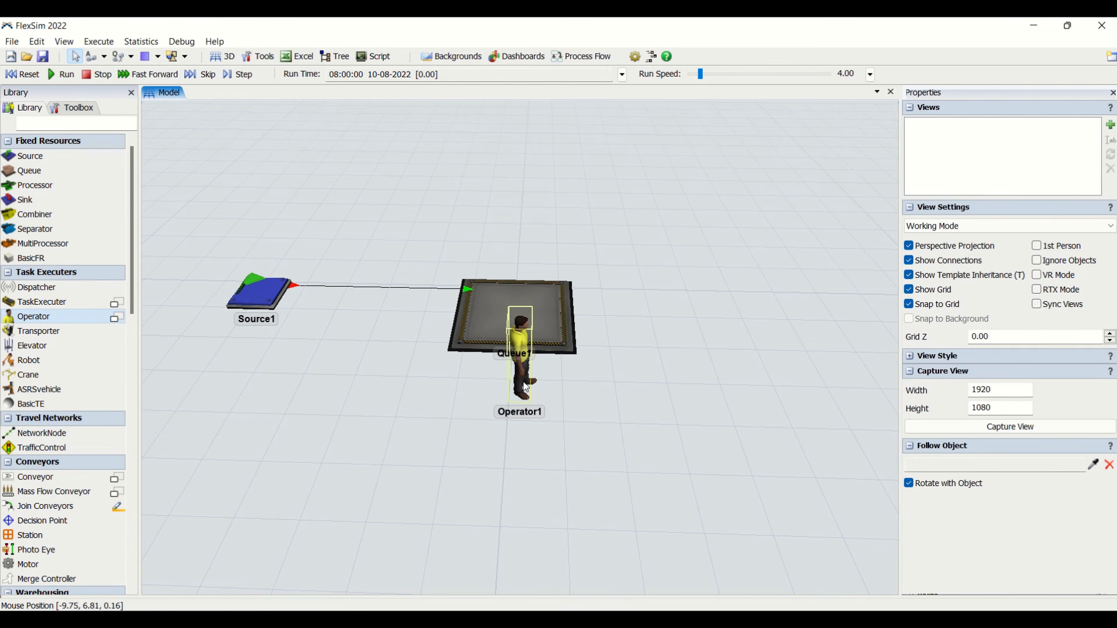
{"action": "left_click_drag", "start_coordinate": [519, 340], "coordinate": [518, 389]}
Recheck Queue1's transport reference and connect Operator1 to Queue1 with a center port connection
{"action": "left_click", "coordinate": [543, 307]}
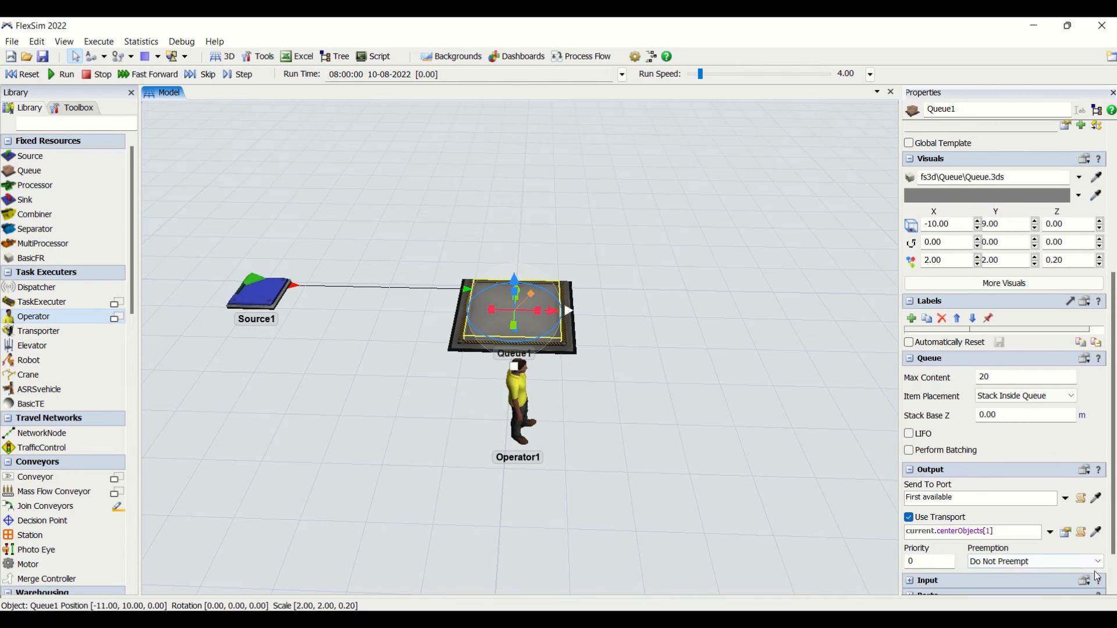
{"action": "left_click", "coordinate": [1051, 532]}
{"action": "left_click", "coordinate": [619, 386]}
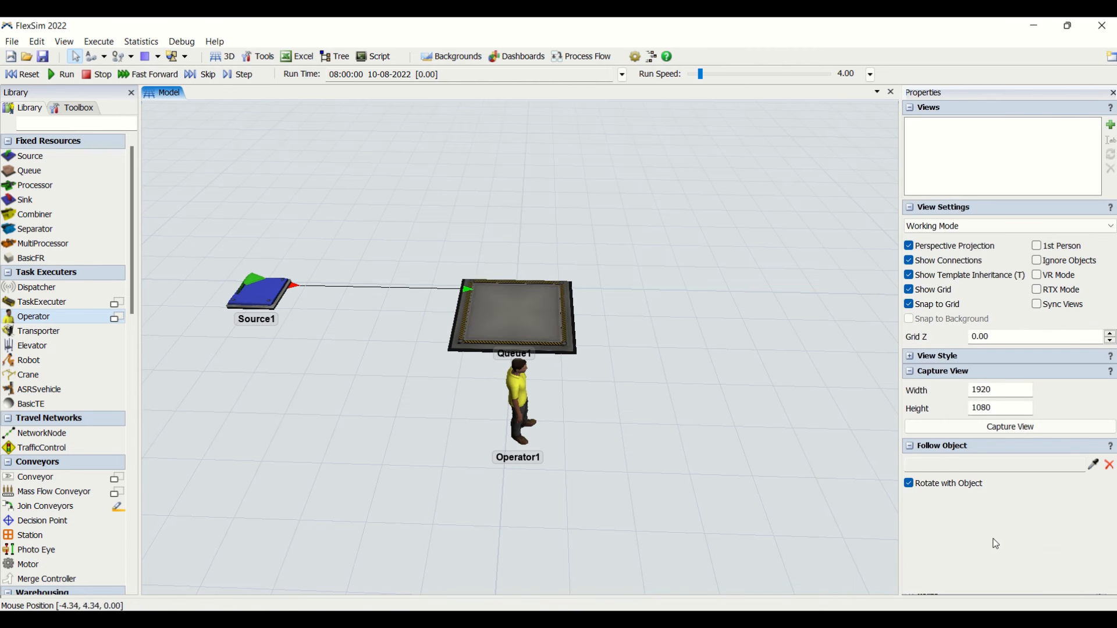
{"action": "left_click", "coordinate": [535, 317]}
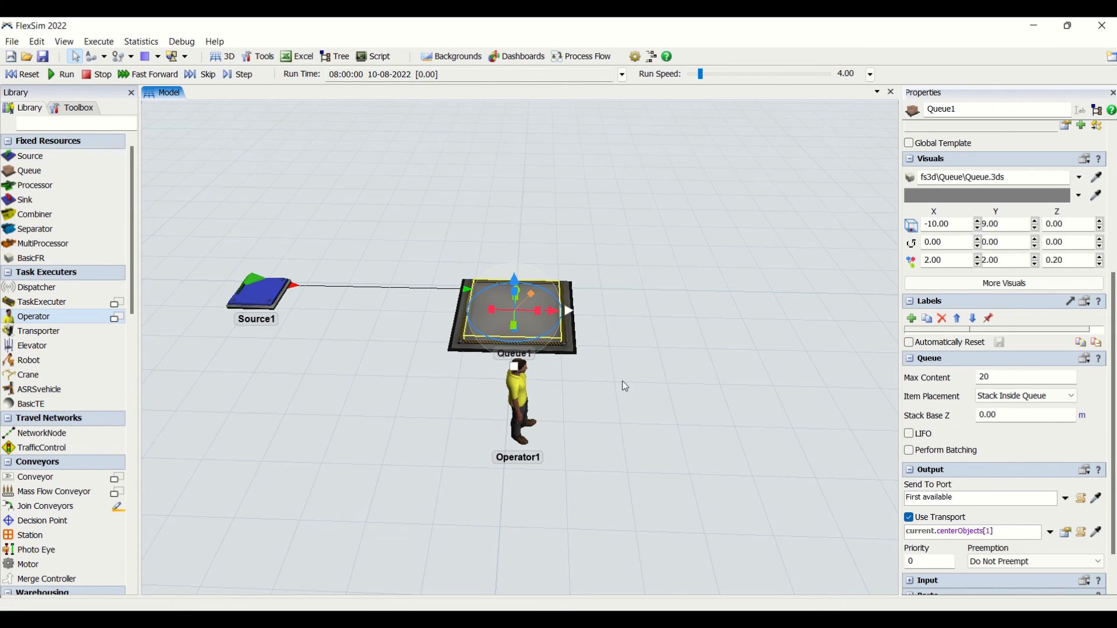
{"action": "left_click", "coordinate": [594, 398]}
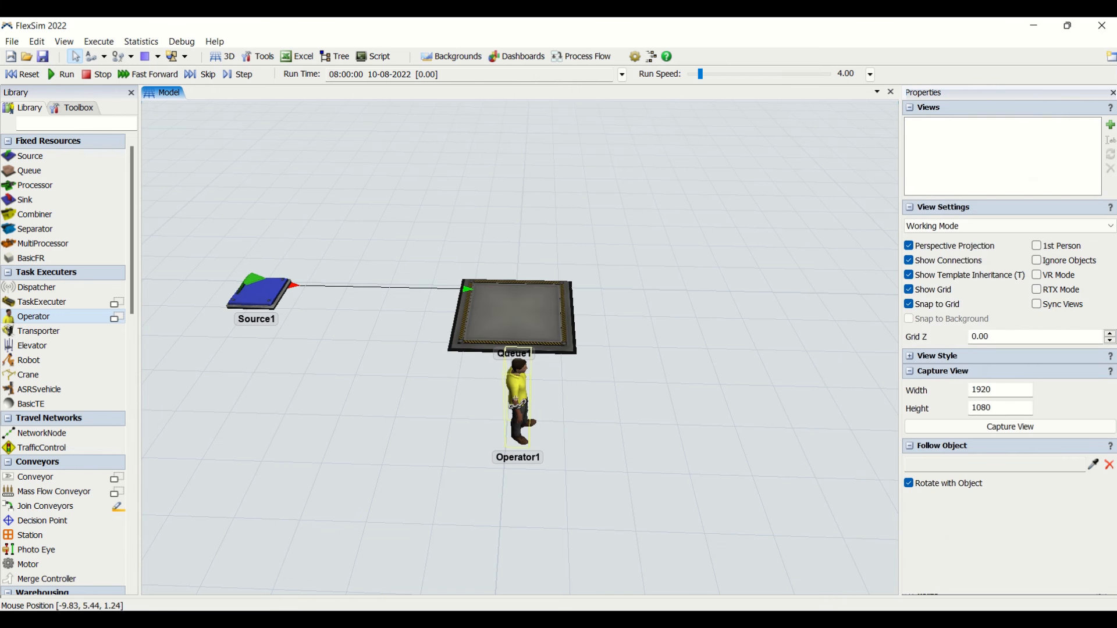
{"action": "key", "text": "s"}
{"action": "left_click_drag", "start_coordinate": [515, 399], "coordinate": [542, 326]}
{"action": "left_click", "coordinate": [595, 347]}
Add a Processor beyond Queue1 and connect Queue1's output to it
{"action": "left_click", "coordinate": [561, 335]}
{"action": "double_click", "coordinate": [714, 324]}
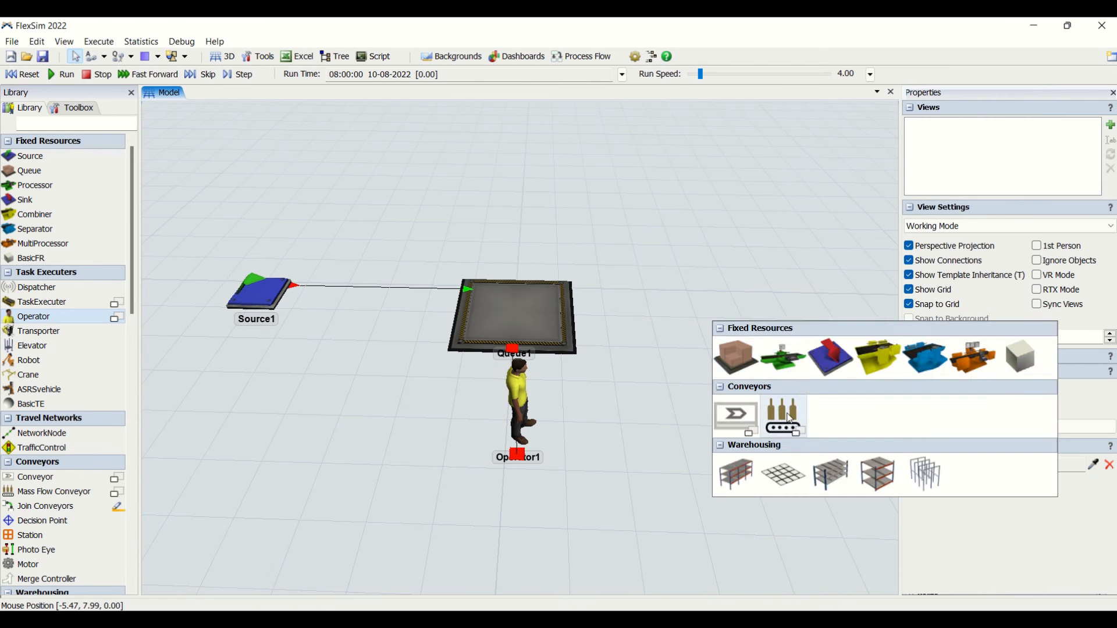
{"action": "left_click", "coordinate": [794, 363]}
{"action": "left_click_drag", "start_coordinate": [719, 459], "coordinate": [445, 441]}
Add a Sink beyond Processor1 and connect Processor1's output to it
{"action": "key", "text": "a"}
{"action": "left_click_drag", "start_coordinate": [625, 333], "coordinate": [896, 270]}
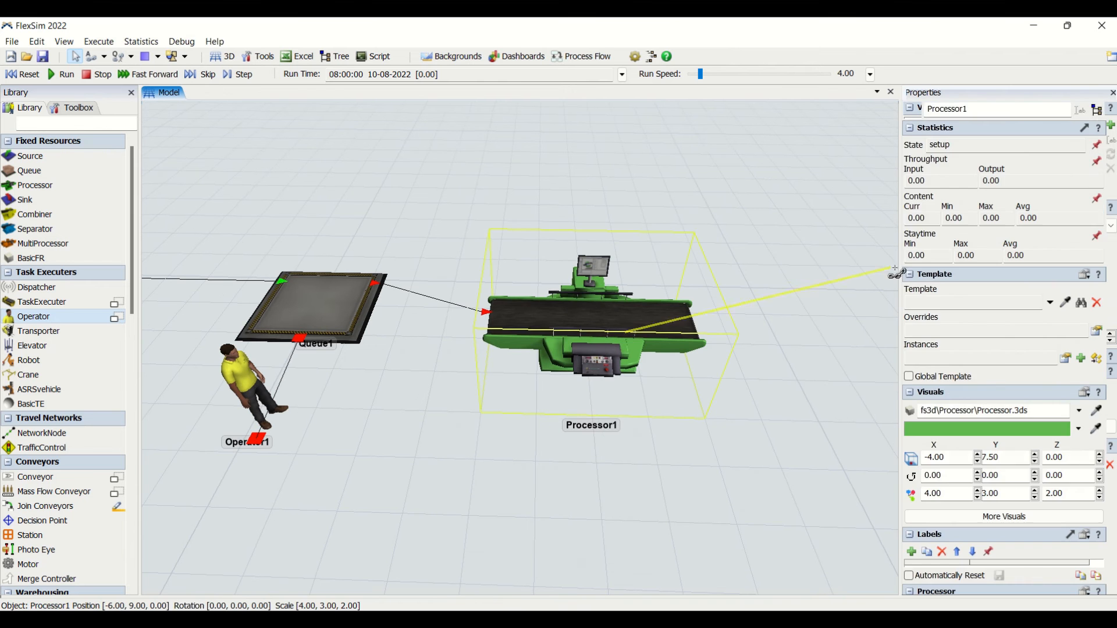
{"action": "left_click", "coordinate": [810, 317]}
{"action": "left_click", "coordinate": [893, 351]}
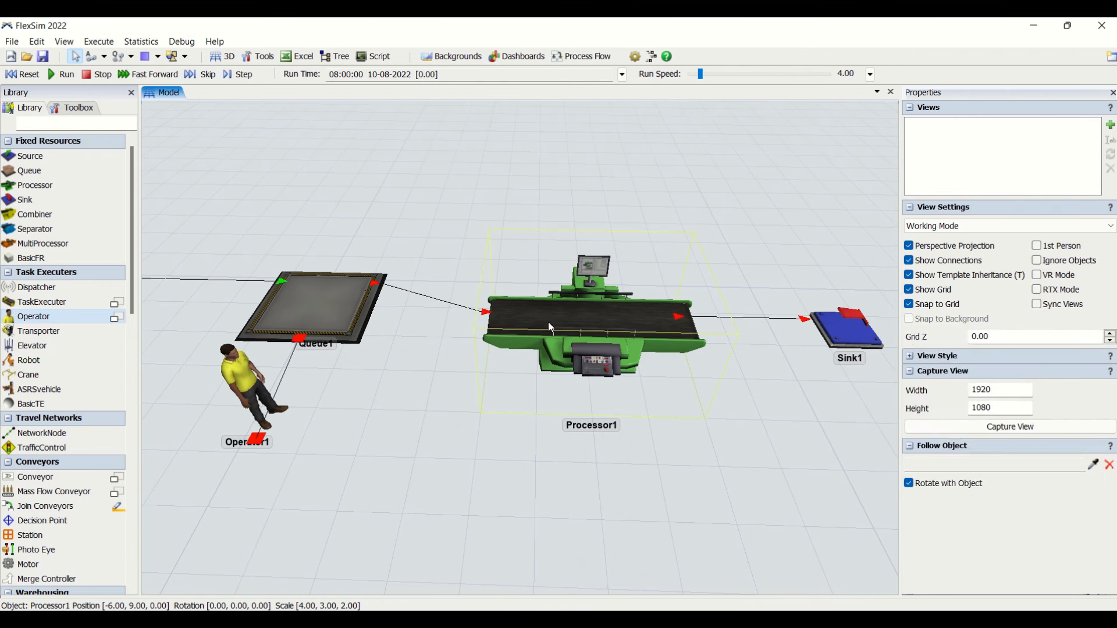
Check the Process Time setting of Processor1 and bring the whole model into view
{"action": "left_click", "coordinate": [550, 327]}
{"action": "scroll", "coordinate": [933, 466], "scroll_direction": "down", "scroll_amount": 7}
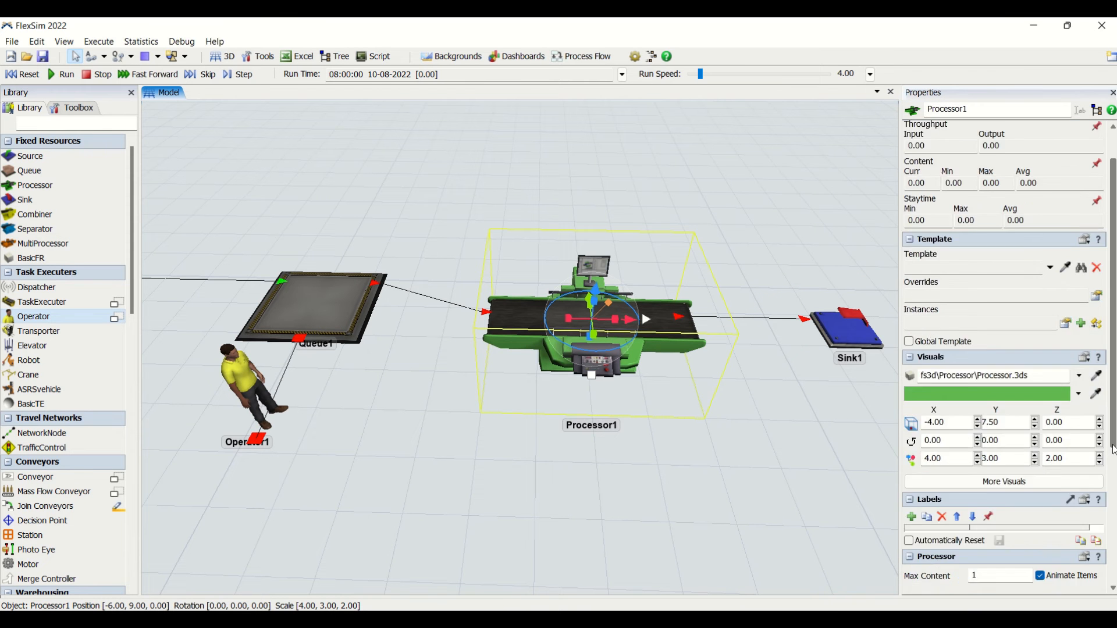
{"action": "left_click_drag", "start_coordinate": [925, 452], "coordinate": [847, 453]}
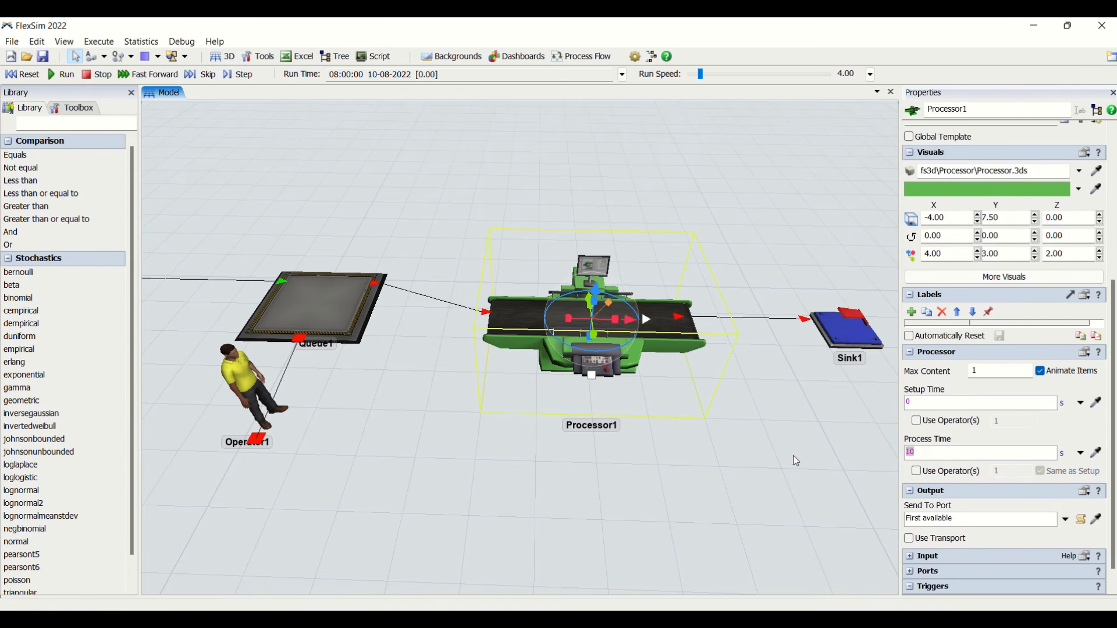
{"action": "left_click", "coordinate": [386, 468]}
{"action": "scroll", "coordinate": [390, 477], "scroll_direction": "down", "scroll_amount": 3}
{"action": "left_click_drag", "start_coordinate": [400, 477], "coordinate": [460, 436]}
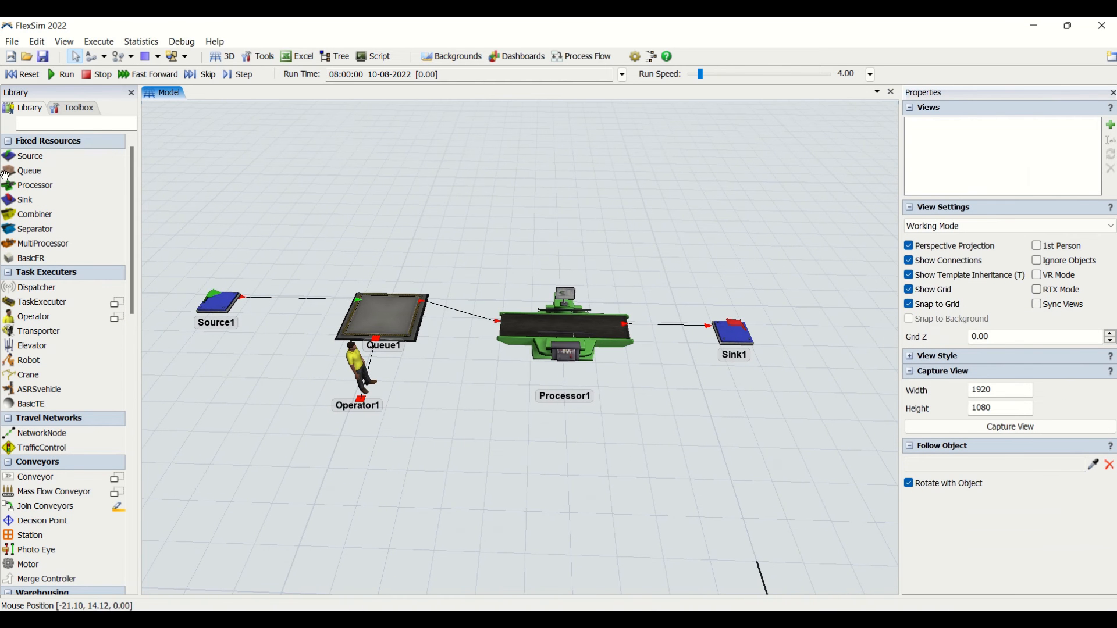
Check that Queue1's output uses transport and which transport reference it has
{"action": "left_click", "coordinate": [375, 322]}
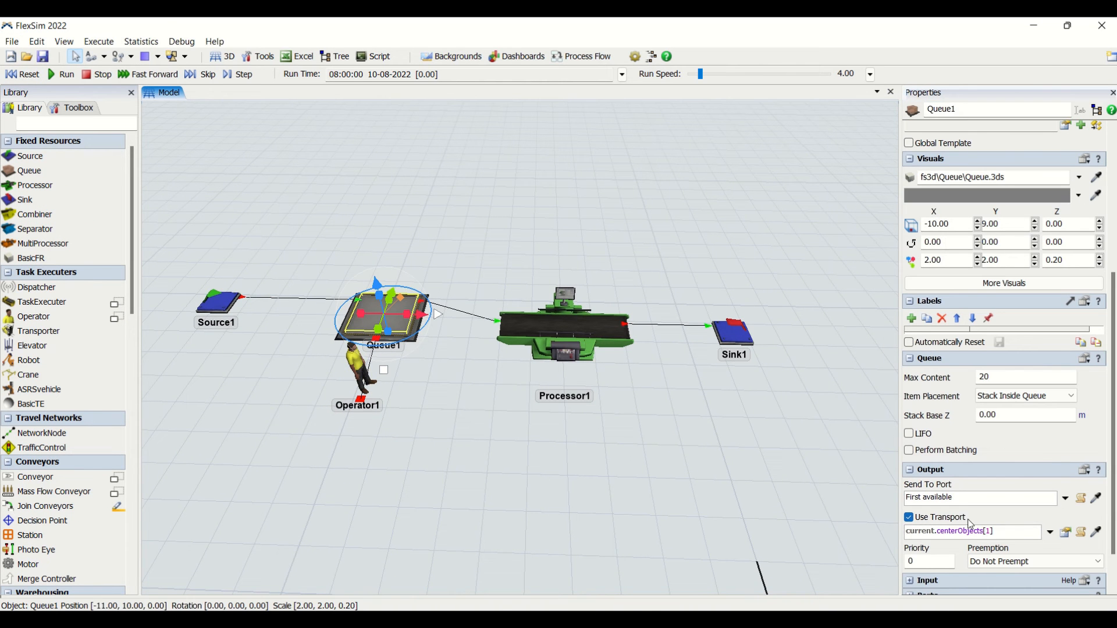
{"action": "left_click", "coordinate": [459, 381]}
{"action": "left_click", "coordinate": [396, 326]}
Run the model to watch Operator1 carry items from Queue1 to Processor1, and reset it
{"action": "left_click", "coordinate": [63, 74]}
{"action": "left_click", "coordinate": [455, 414]}
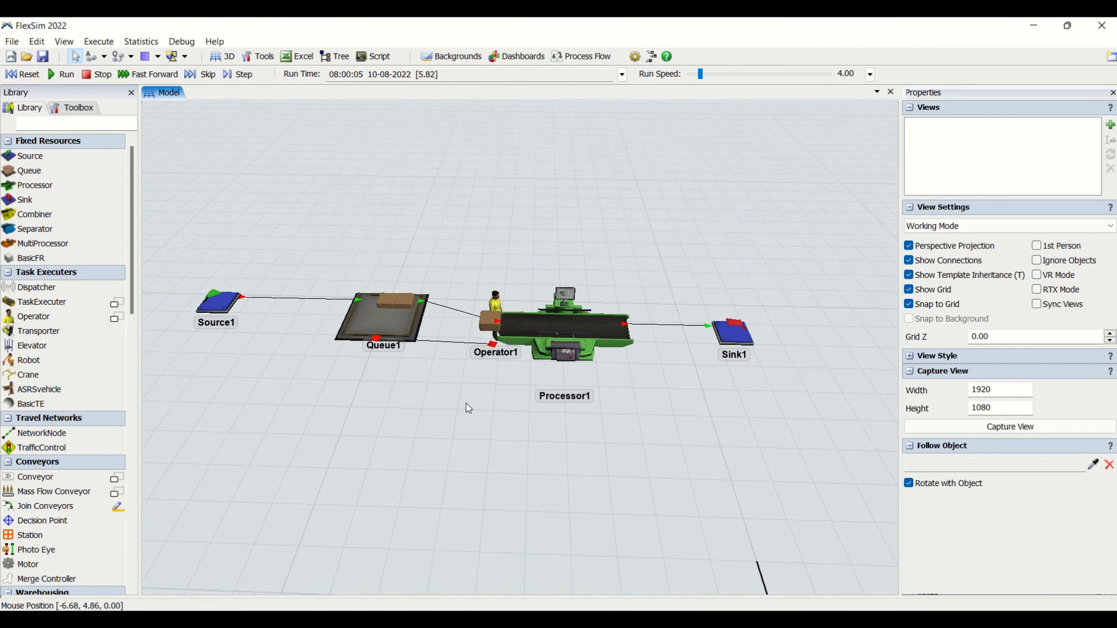
{"action": "scroll", "coordinate": [442, 396], "scroll_direction": "up", "scroll_amount": 3}
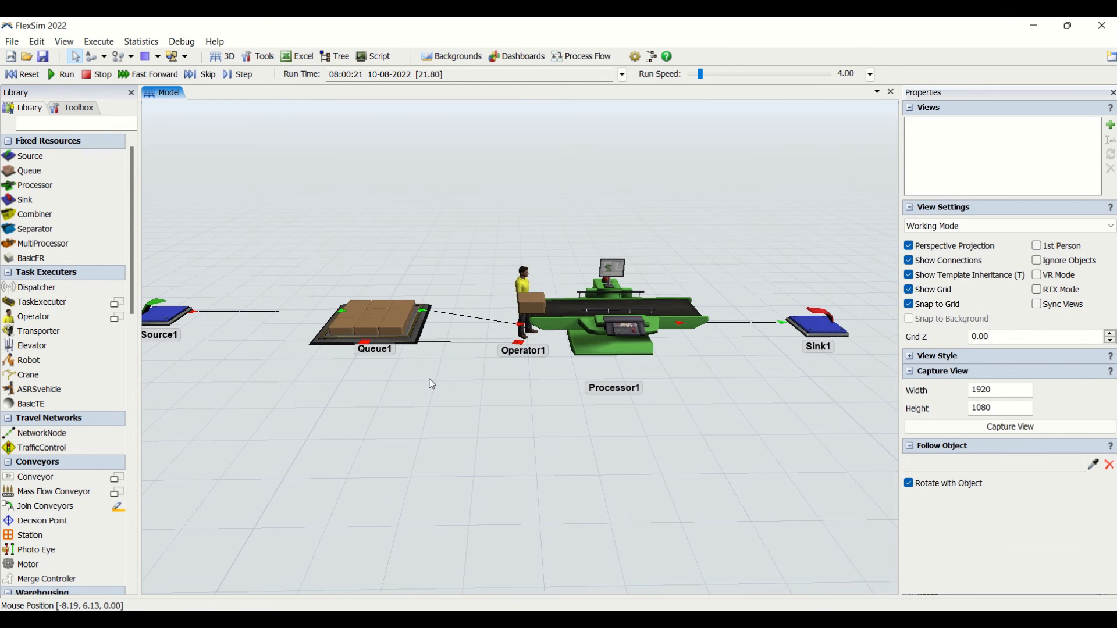
{"action": "scroll", "coordinate": [432, 383], "scroll_direction": "down", "scroll_amount": 3}
{"action": "right_click_drag", "start_coordinate": [431, 379], "coordinate": [436, 401]}
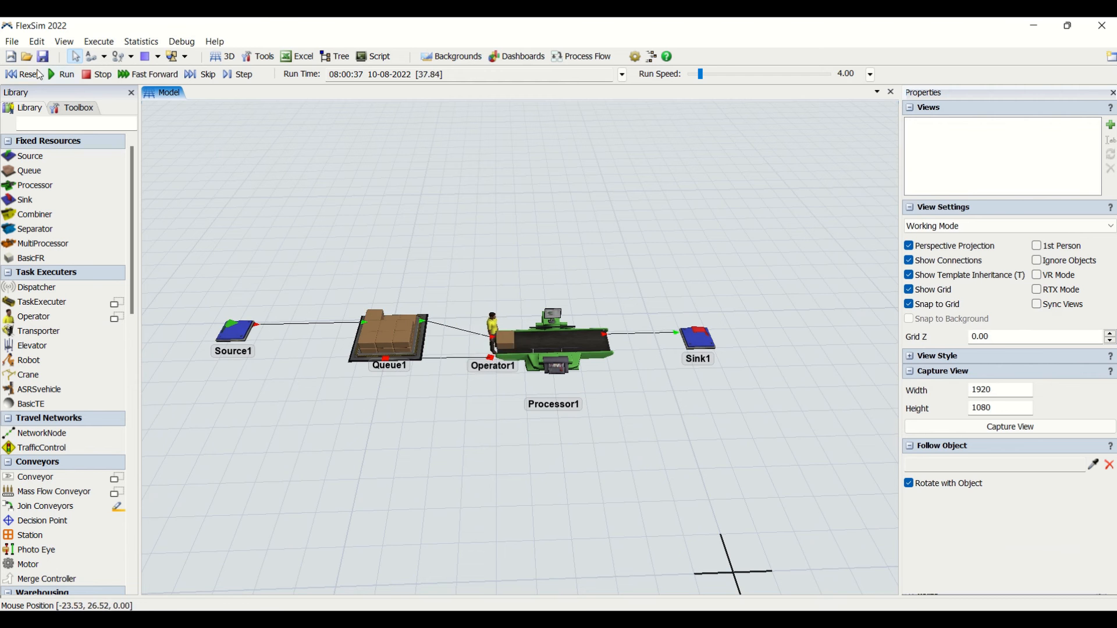
{"action": "left_click", "coordinate": [23, 75]}
Compare Queue1's transport reference options and set the reference to Center Port By Case
{"action": "left_click", "coordinate": [390, 342]}
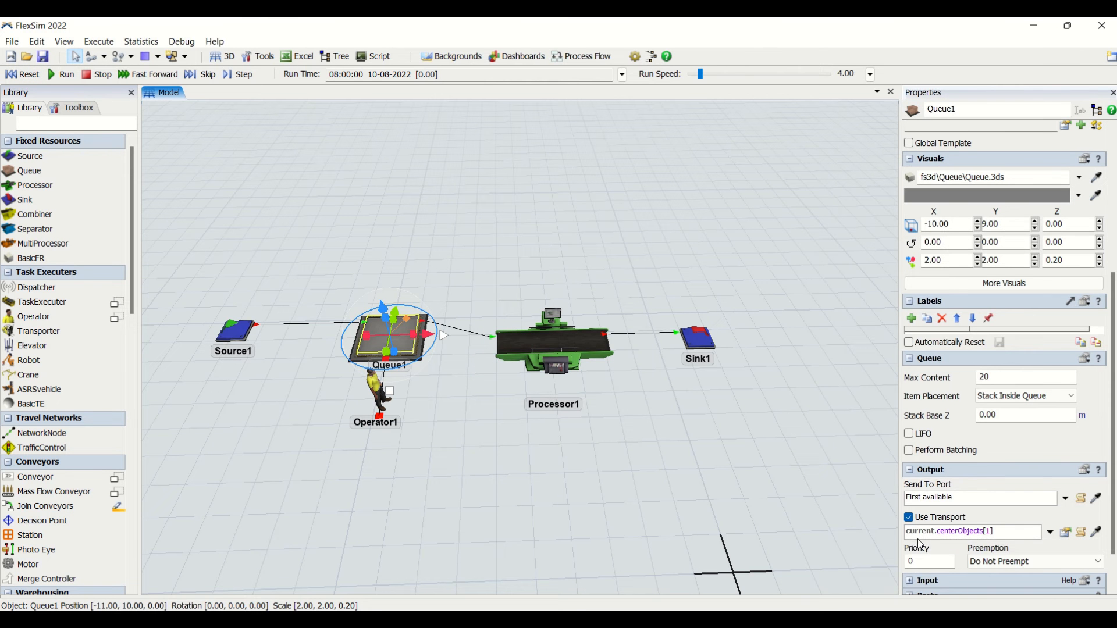
{"action": "left_click", "coordinate": [1050, 531]}
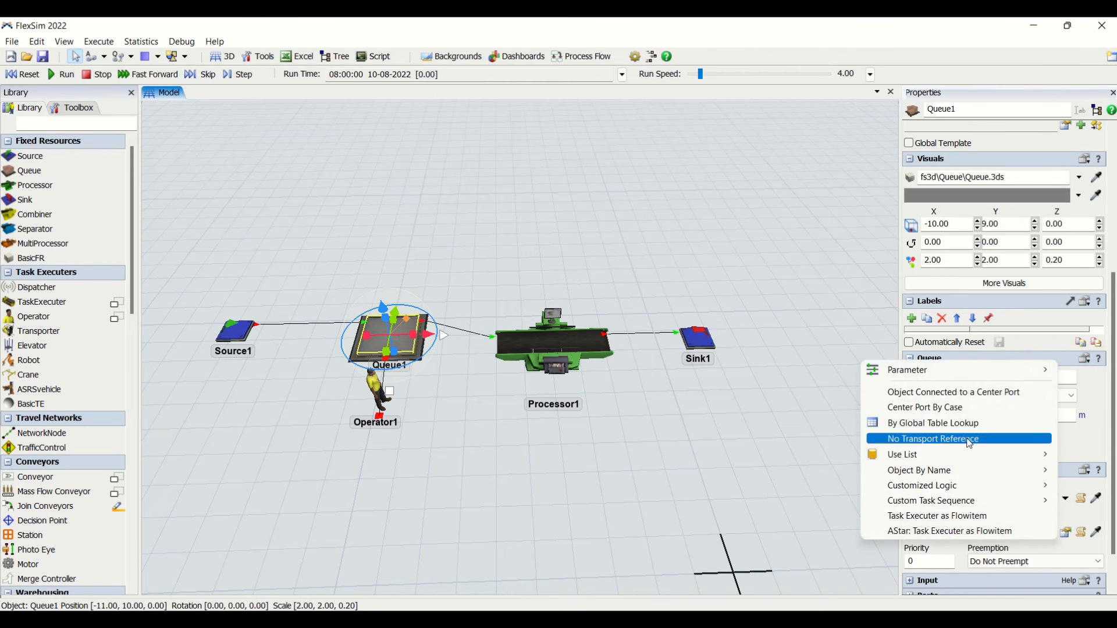
{"action": "left_click", "coordinate": [945, 391]}
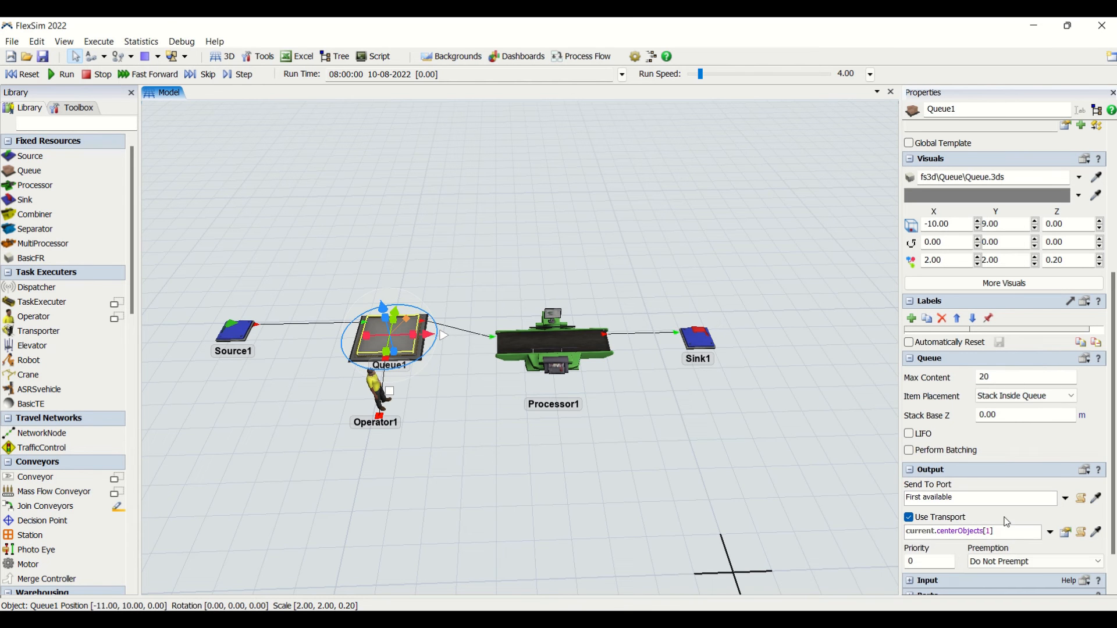
{"action": "left_click", "coordinate": [1050, 532]}
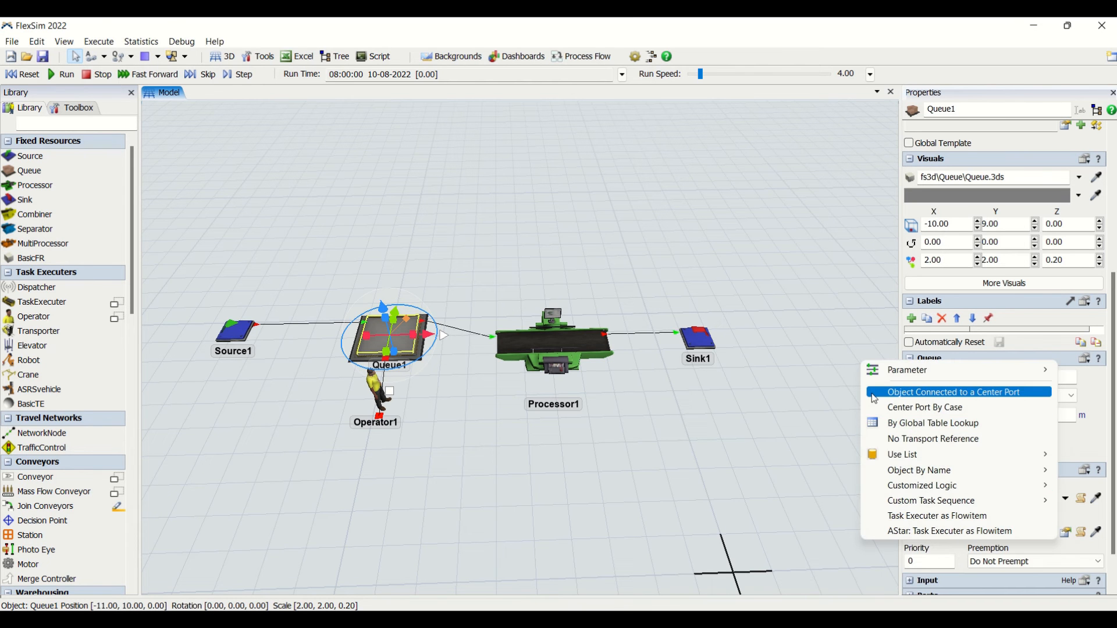
{"action": "left_click", "coordinate": [902, 411]}
{"action": "left_click", "coordinate": [1028, 487]}
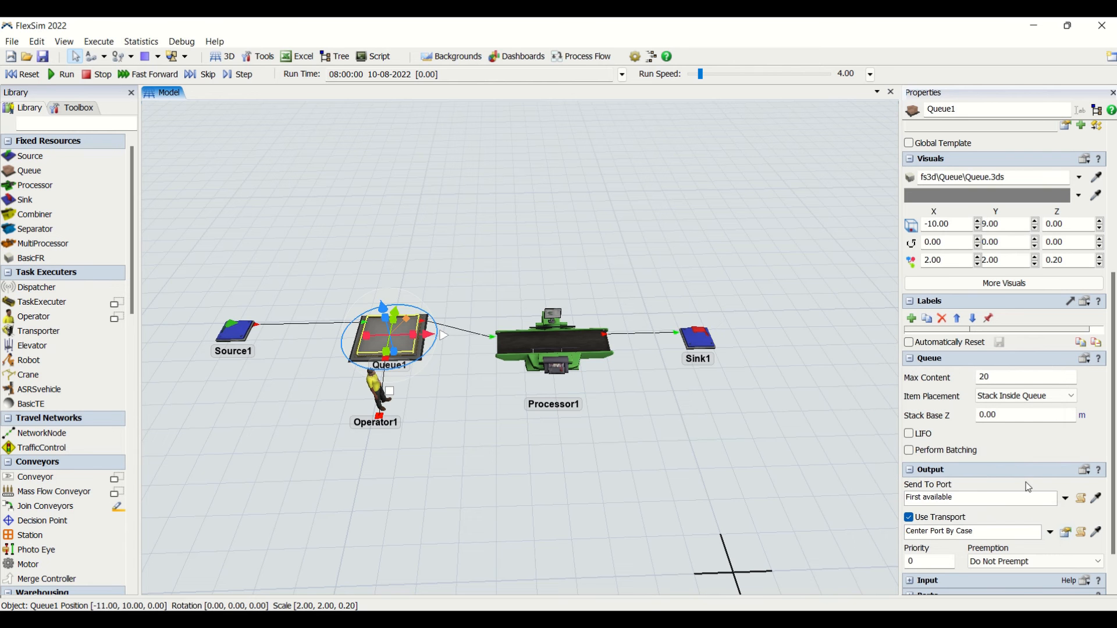
Set up Center Port By Case on item.Type for Queue1's transport, sending case 1 to port 1 and case 2 to port 2
{"action": "left_click", "coordinate": [1051, 532]}
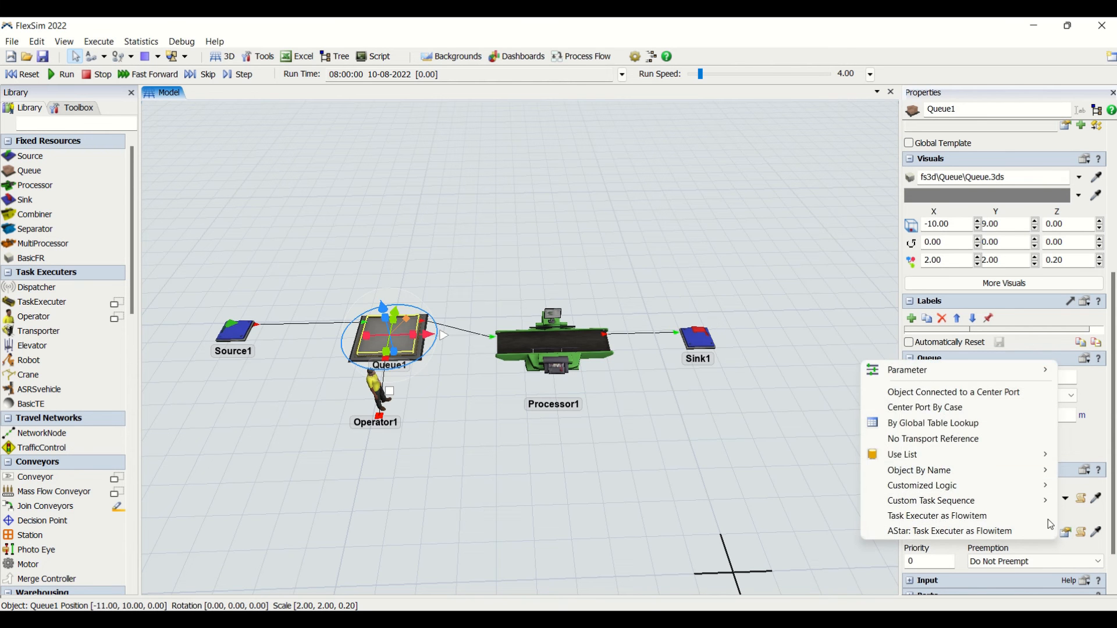
{"action": "left_click", "coordinate": [1015, 407]}
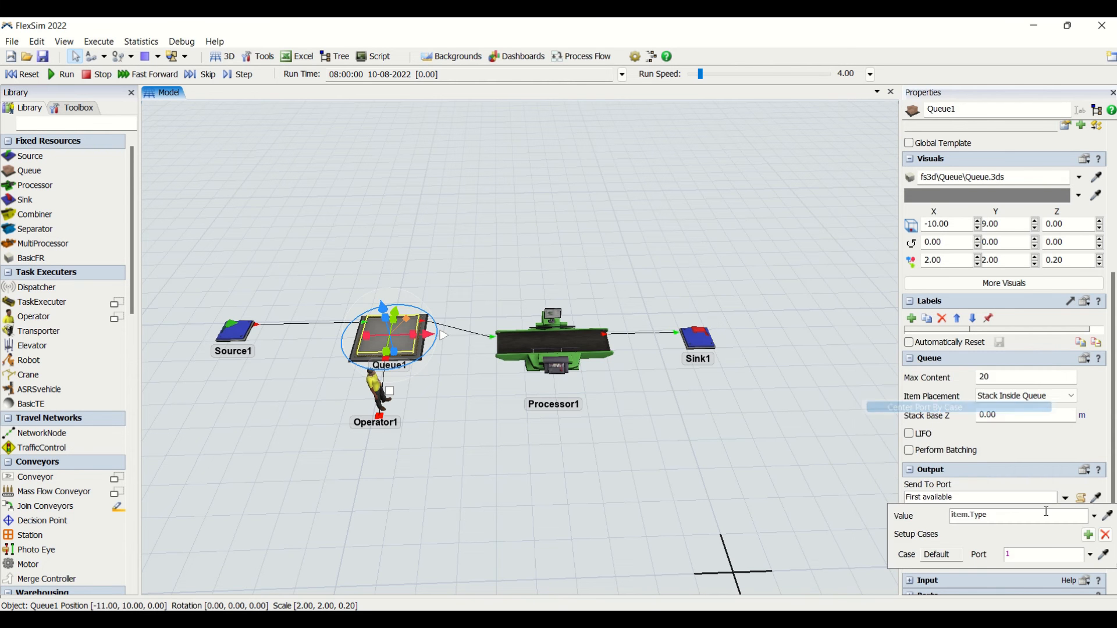
{"action": "left_click", "coordinate": [1088, 535]}
{"action": "left_click", "coordinate": [1088, 535]}
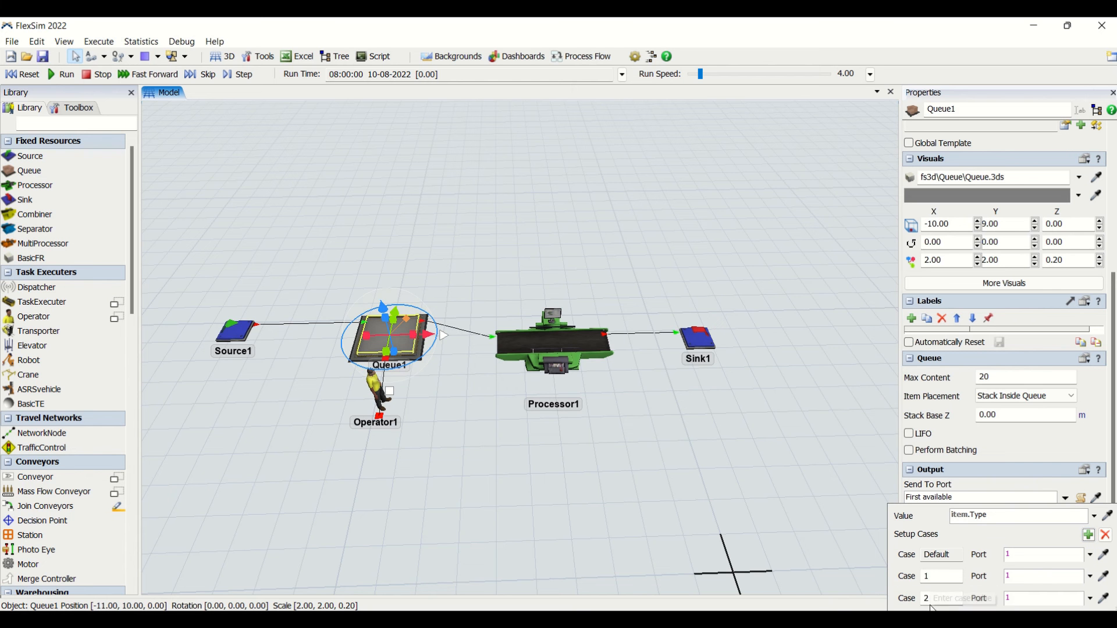
{"action": "left_click", "coordinate": [1019, 576]}
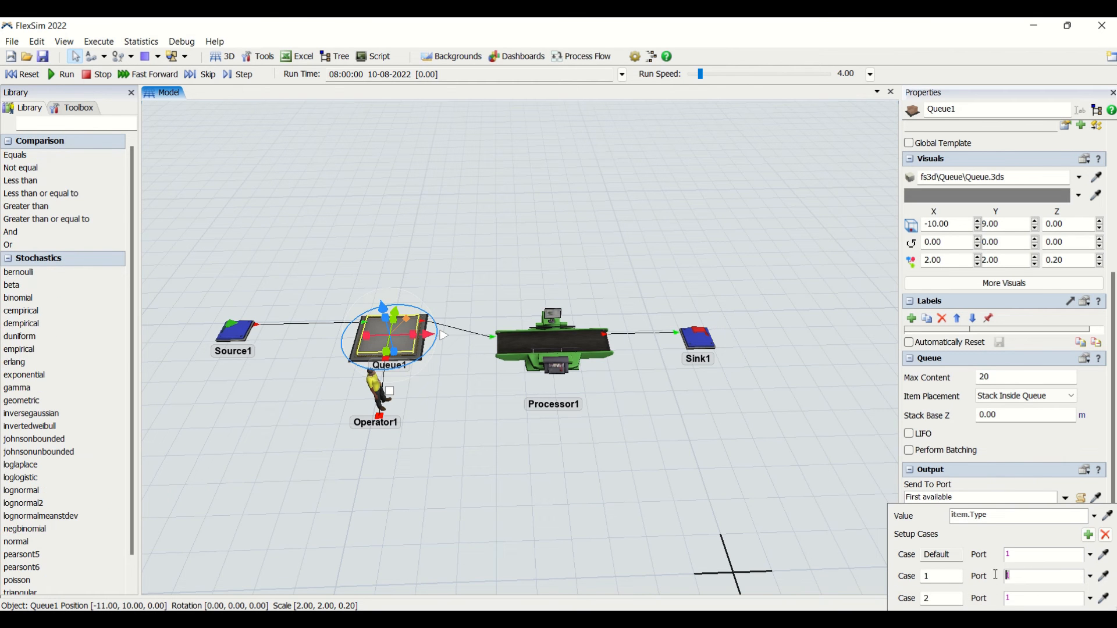
{"action": "left_click", "coordinate": [1024, 599]}
{"action": "type", "text": "2"}
{"action": "left_click", "coordinate": [395, 440]}
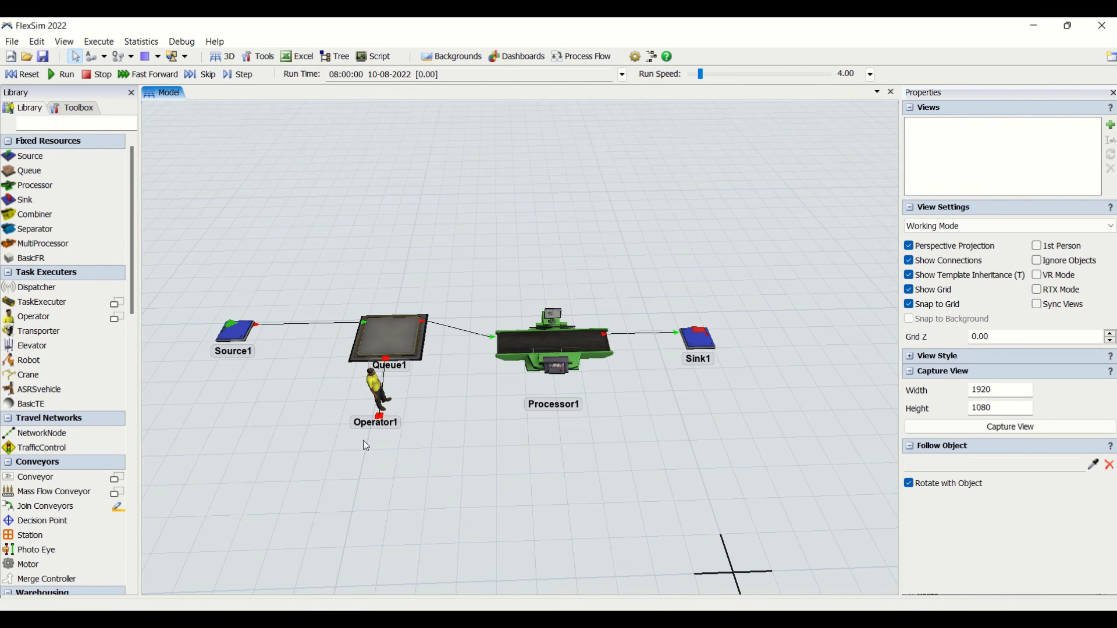
Copy Operator1, place the duplicate beside it in front of Queue1, and connect it to Queue1 with a center port connection
{"action": "left_click", "coordinate": [367, 381]}
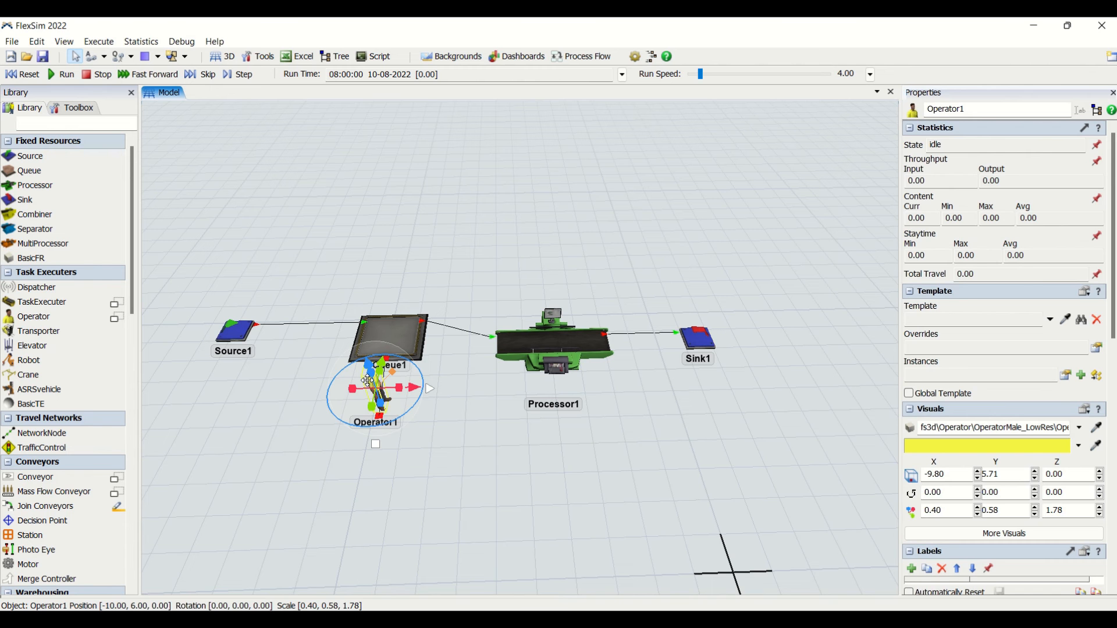
{"action": "key", "text": "ctrl+c"}
{"action": "left_click", "coordinate": [434, 465]}
{"action": "key", "text": "ctrl+v"}
{"action": "left_click_drag", "start_coordinate": [437, 463], "coordinate": [404, 344]}
{"action": "left_click", "coordinate": [424, 449]}
{"action": "key", "text": "s"}
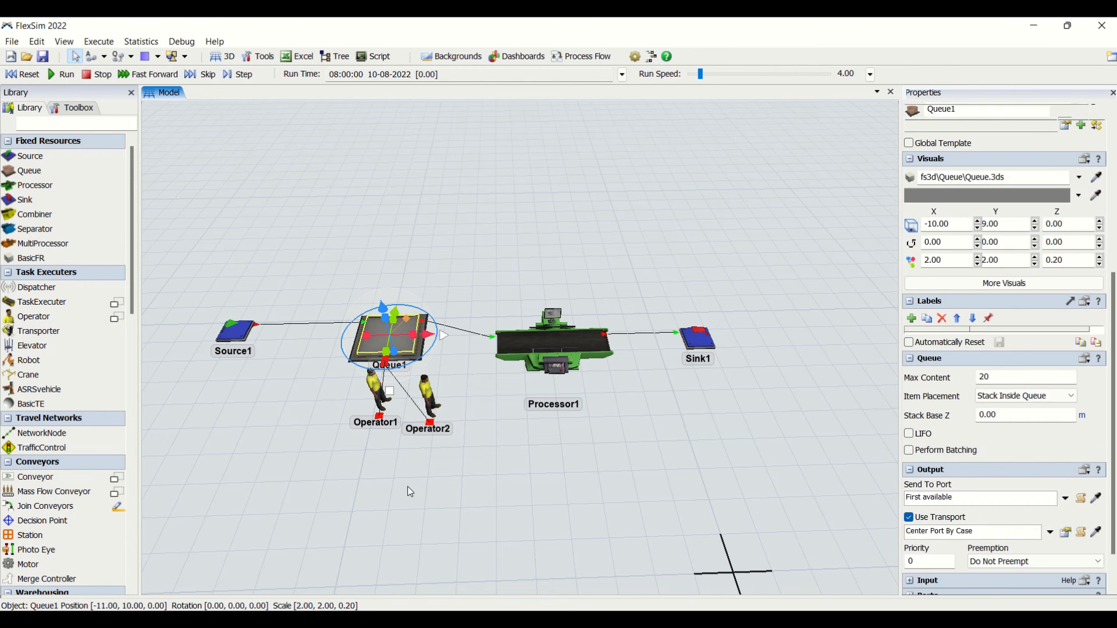
{"action": "left_click", "coordinate": [410, 492]}
Try the Arrival Schedule style on Source1 and inspect its arrivals table
{"action": "left_click", "coordinate": [235, 332]}
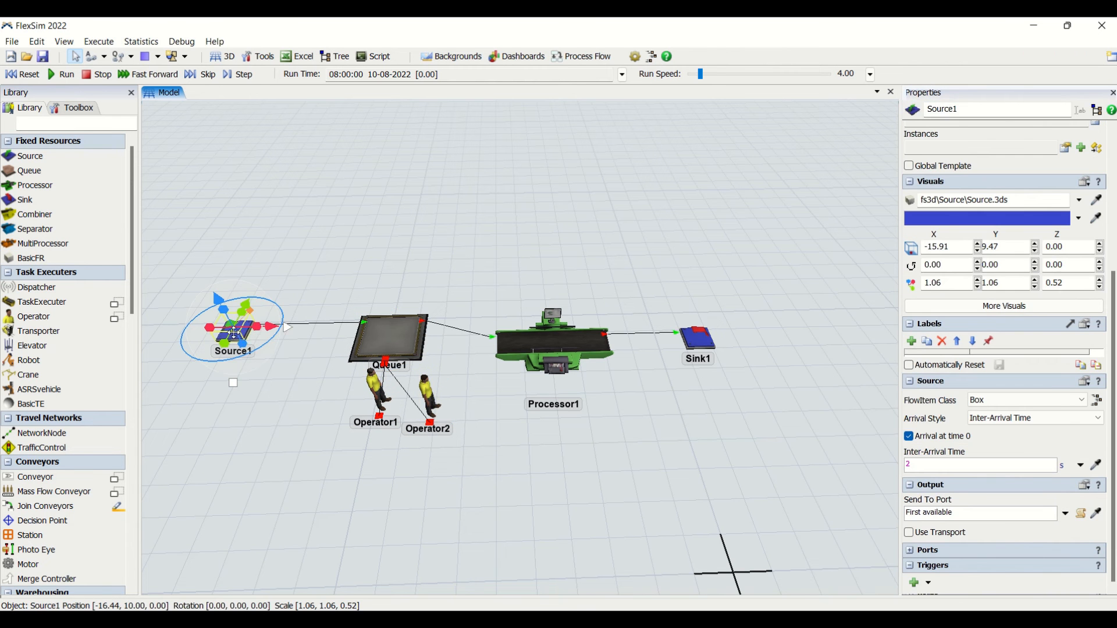
{"action": "left_click", "coordinate": [1069, 419]}
{"action": "left_click", "coordinate": [1026, 440]}
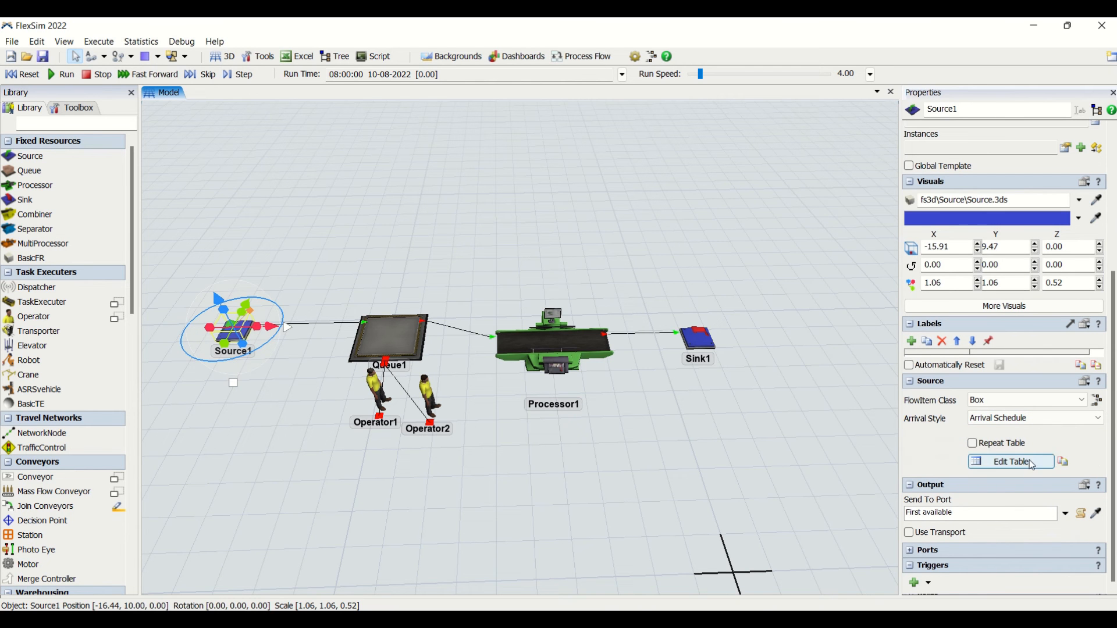
{"action": "left_click", "coordinate": [1030, 463]}
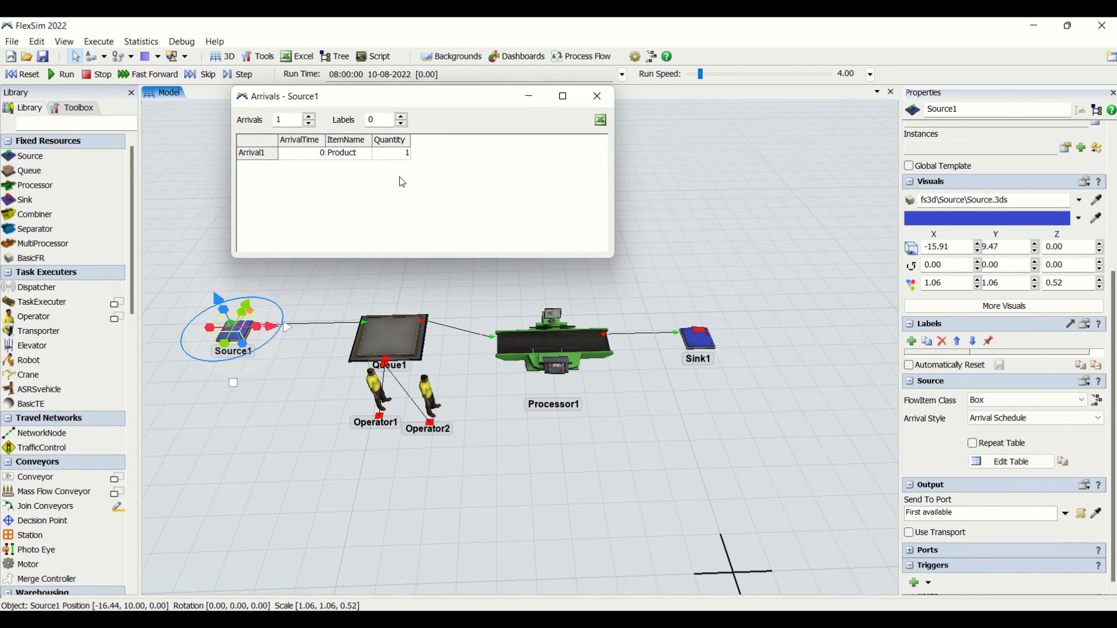
{"action": "left_click", "coordinate": [597, 96]}
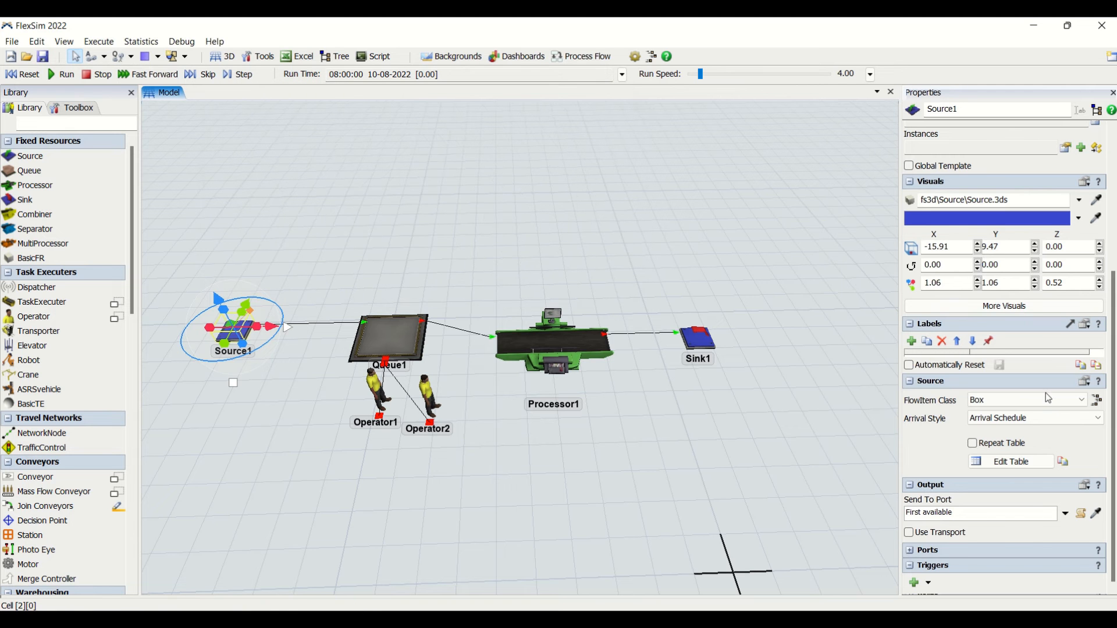
Set Source1's arrival style to Arrival Sequence and add one label column named Type to its arrivals table
{"action": "left_click", "coordinate": [1051, 418]}
{"action": "left_click", "coordinate": [1038, 451]}
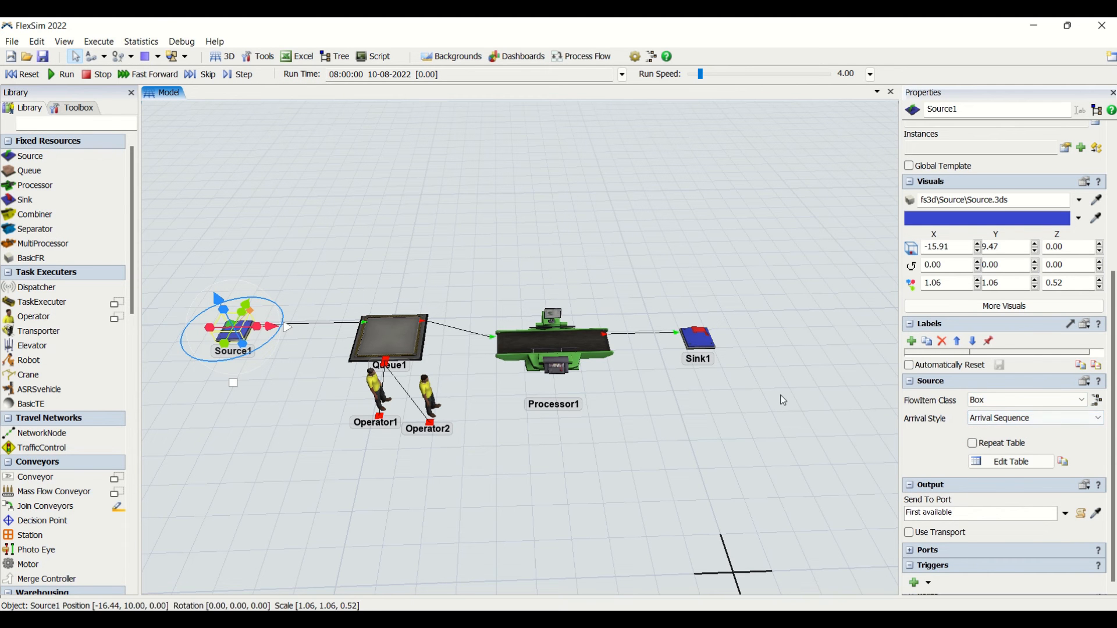
{"action": "left_click", "coordinate": [1006, 465]}
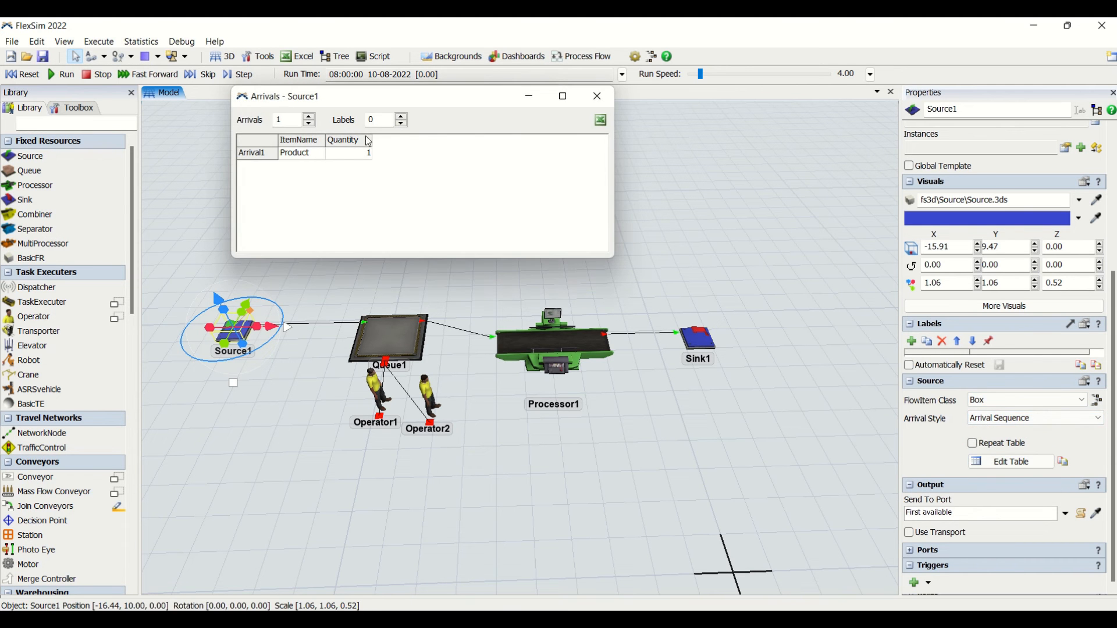
{"action": "key", "text": "Return"}
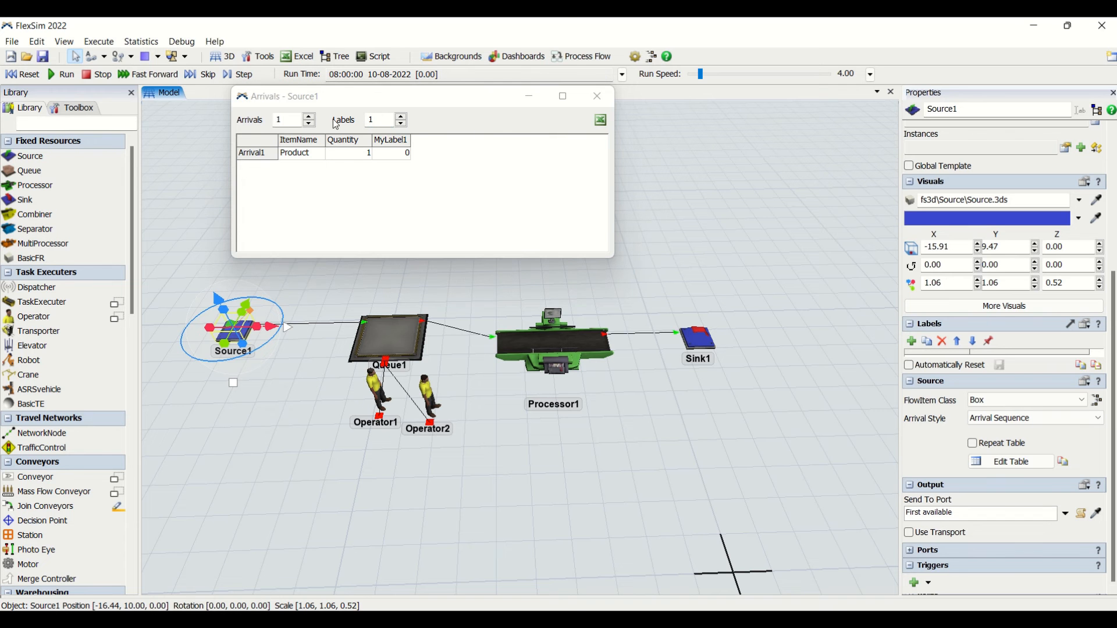
{"action": "double_click", "coordinate": [402, 141]}
{"action": "type", "text": "Type"}
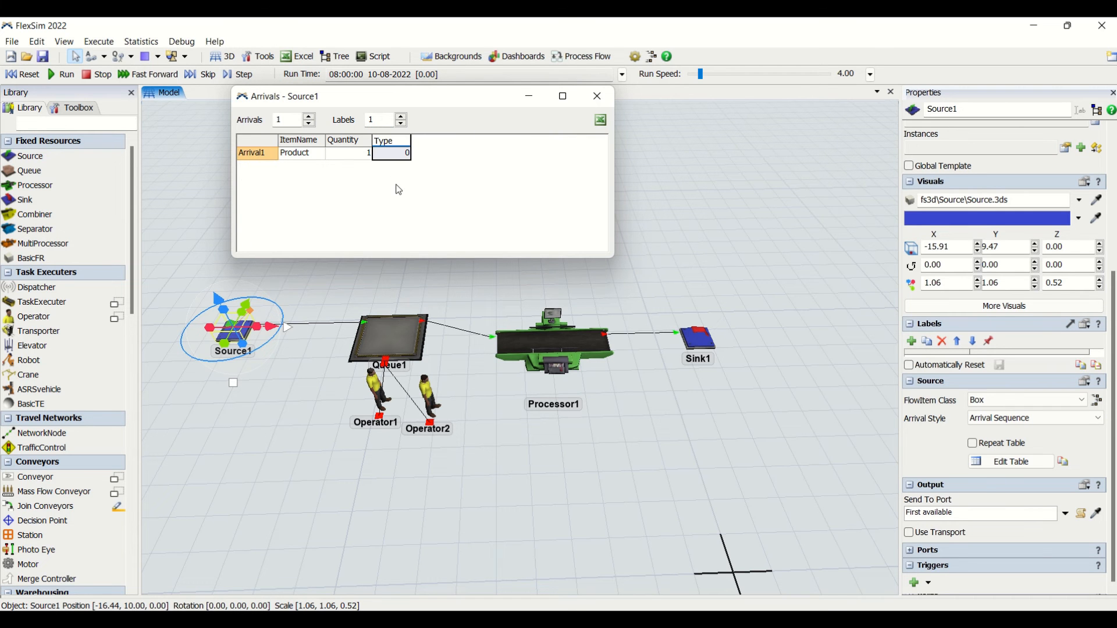
{"action": "left_click", "coordinate": [398, 189]}
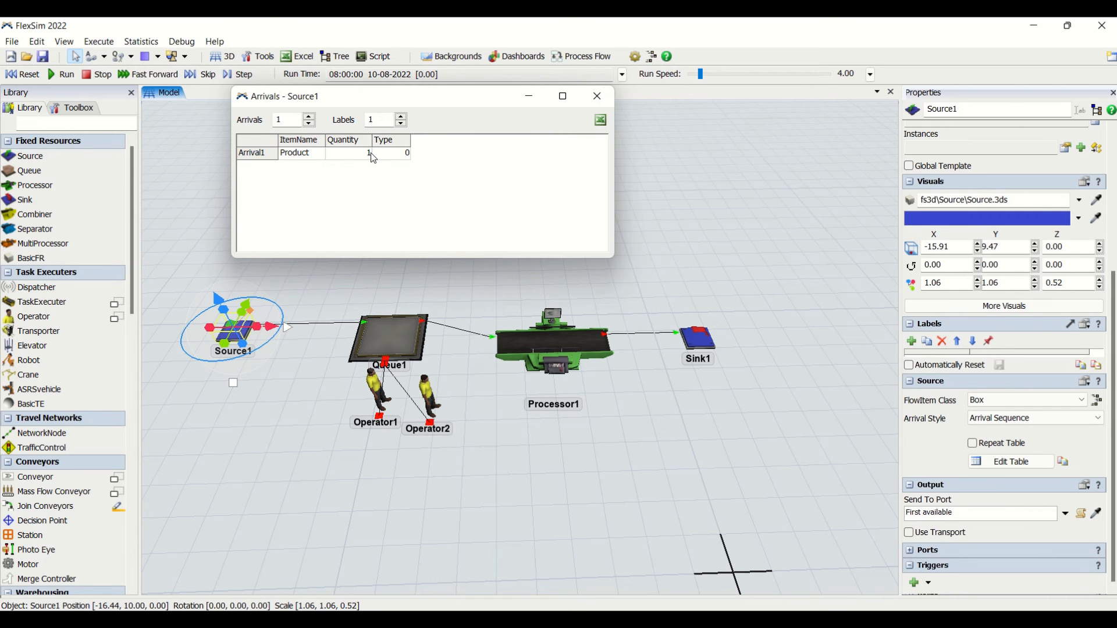
Set Source1's arrivals table to 2 arrivals, with Type 1 for the first and Type 2 for the second
{"action": "left_click_drag", "start_coordinate": [286, 120], "coordinate": [227, 117]}
{"action": "left_click", "coordinate": [351, 190]}
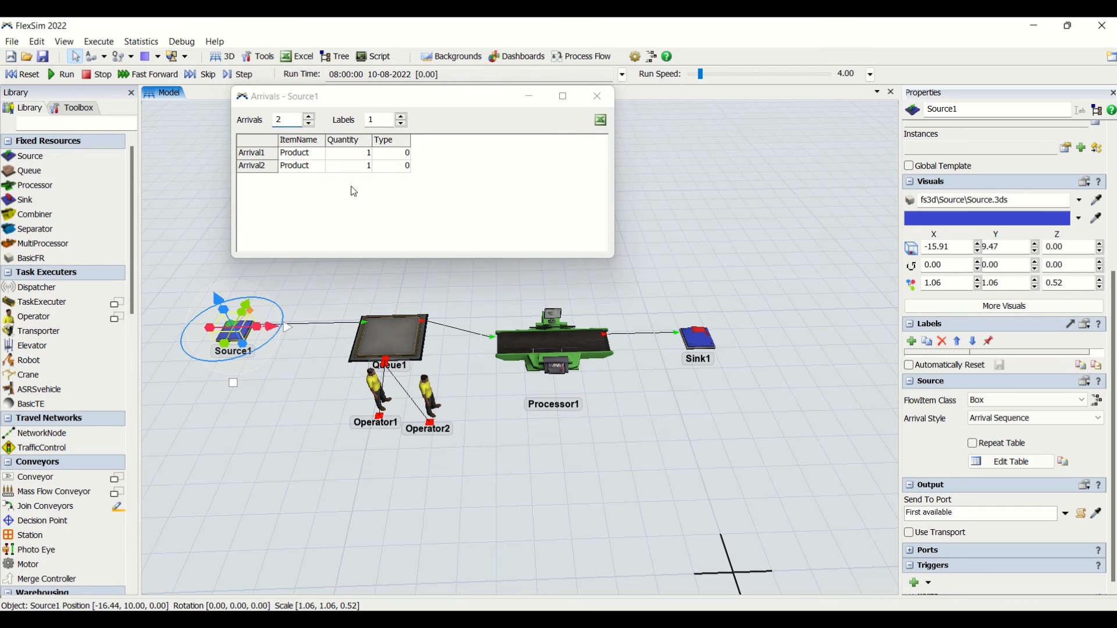
{"action": "left_click", "coordinate": [404, 152]}
{"action": "type", "text": "1"}
{"action": "key", "text": "Return"}
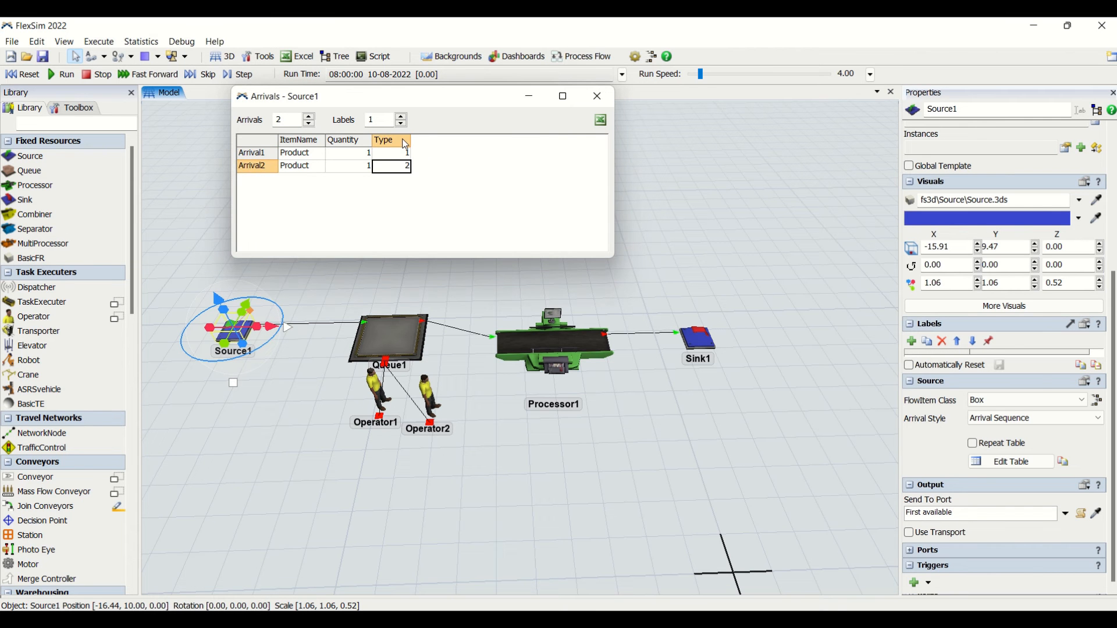
{"action": "left_click", "coordinate": [334, 188]}
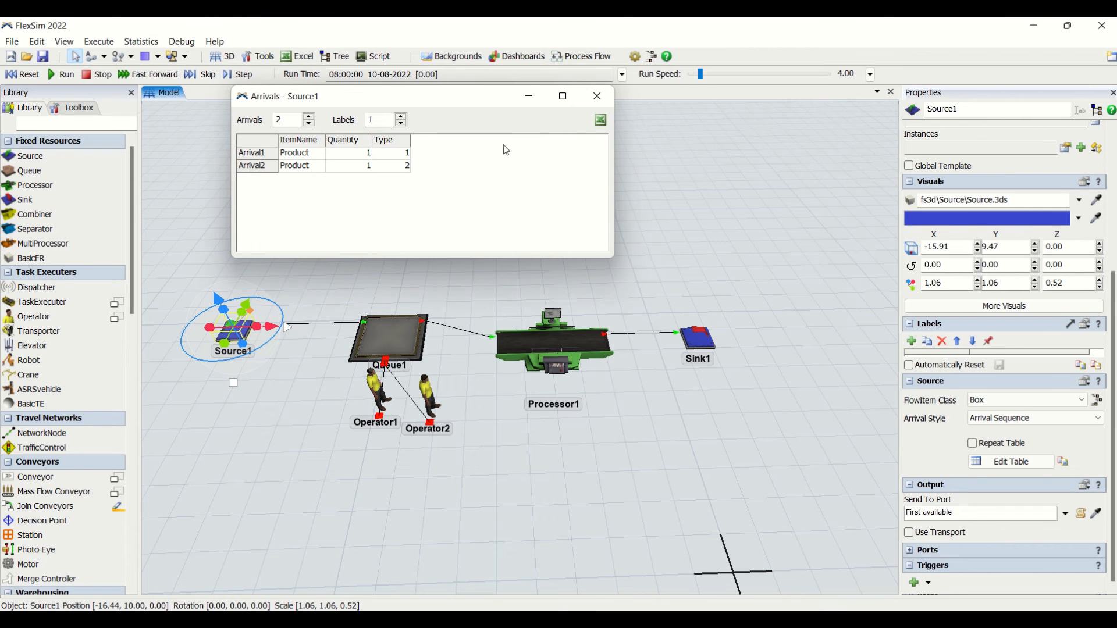
{"action": "left_click", "coordinate": [597, 96]}
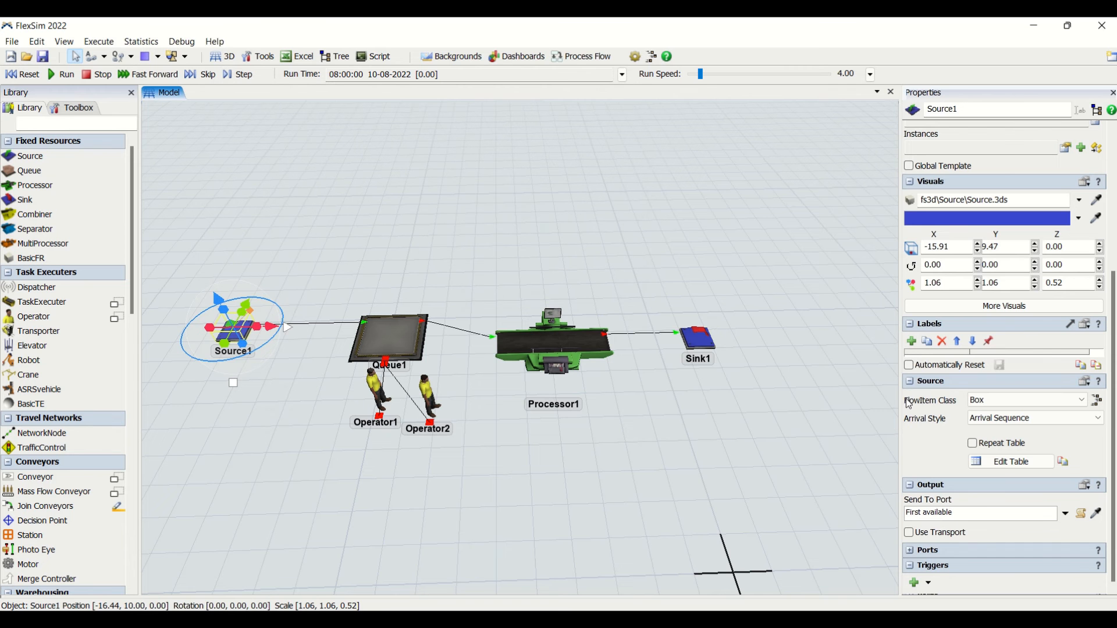
Make Source1's arrivals table repeat and review the Center Port By Case transport settings of Queue1
{"action": "left_click", "coordinate": [973, 444]}
{"action": "left_click", "coordinate": [431, 346]}
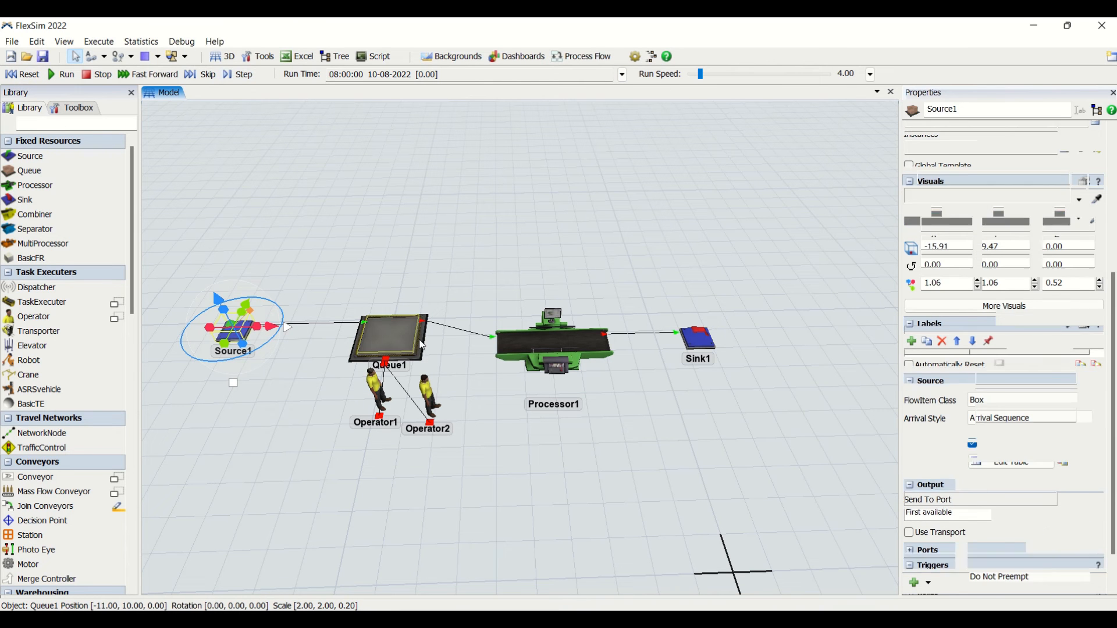
{"action": "left_click", "coordinate": [1051, 532]}
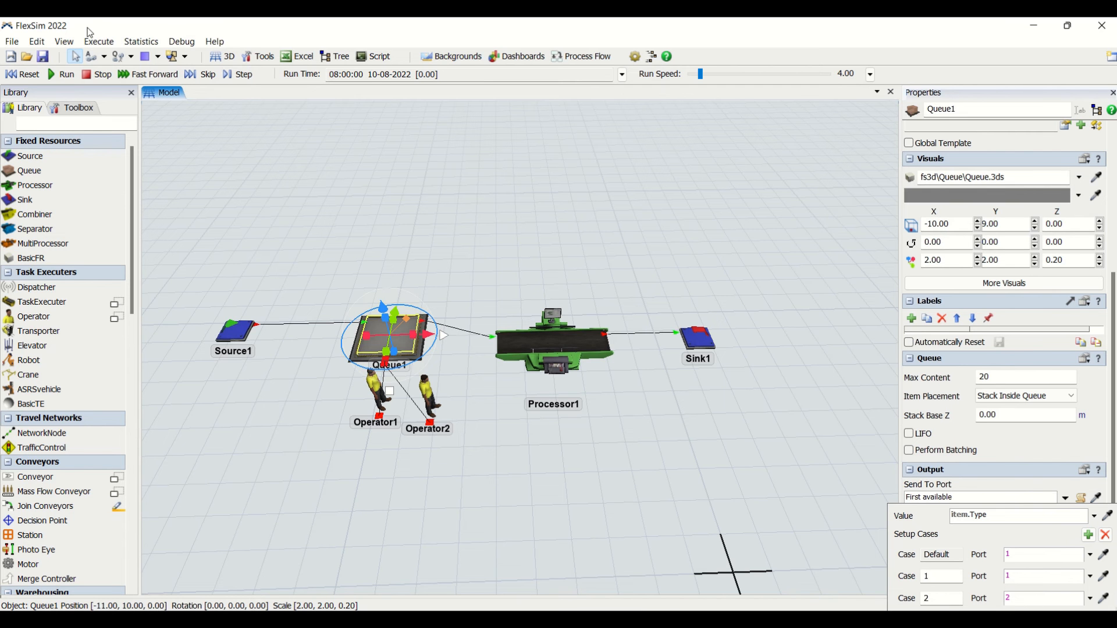
Reset and run the model to observe how the operators carry items from Queue1 to Processor1, and reset it again
{"action": "left_click", "coordinate": [31, 74]}
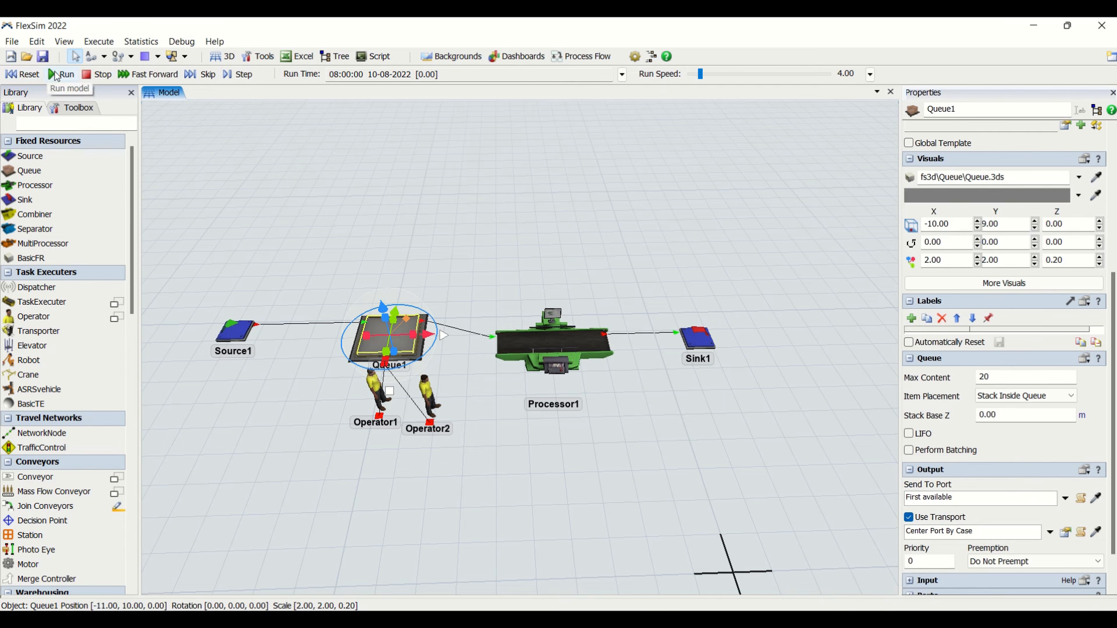
{"action": "left_click", "coordinate": [58, 74]}
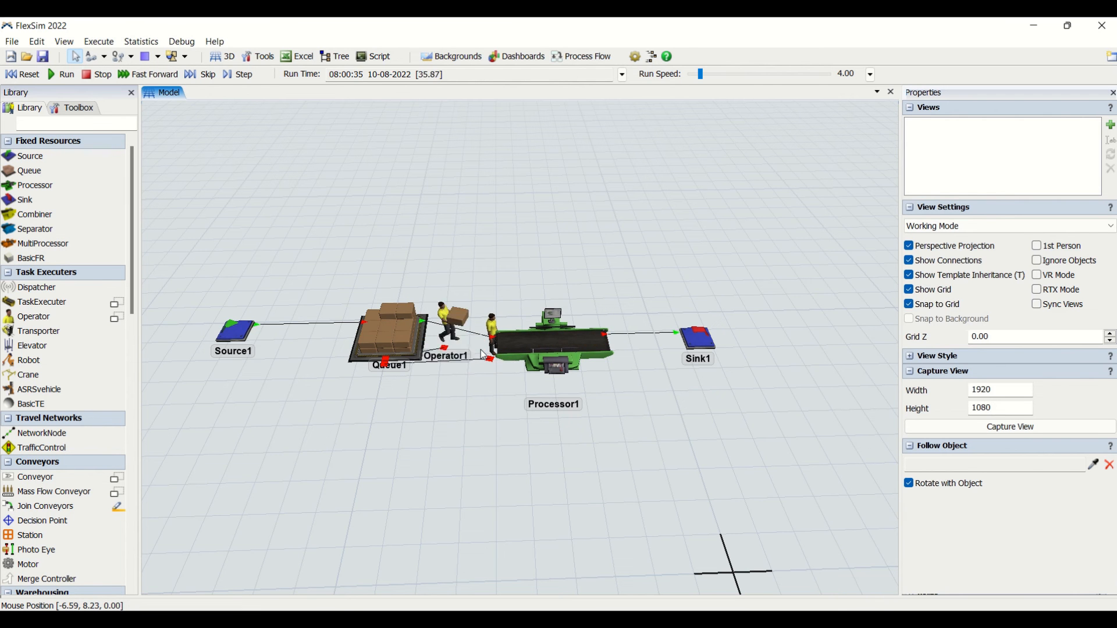
{"action": "left_click", "coordinate": [564, 341]}
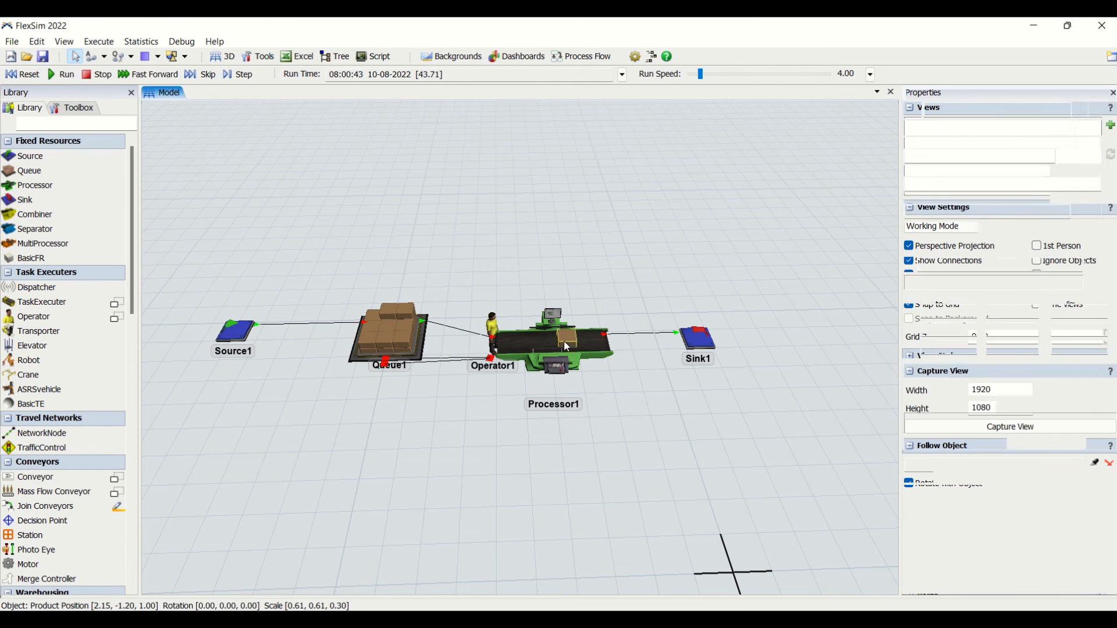
{"action": "left_click", "coordinate": [603, 430]}
{"action": "left_click", "coordinate": [8, 75]}
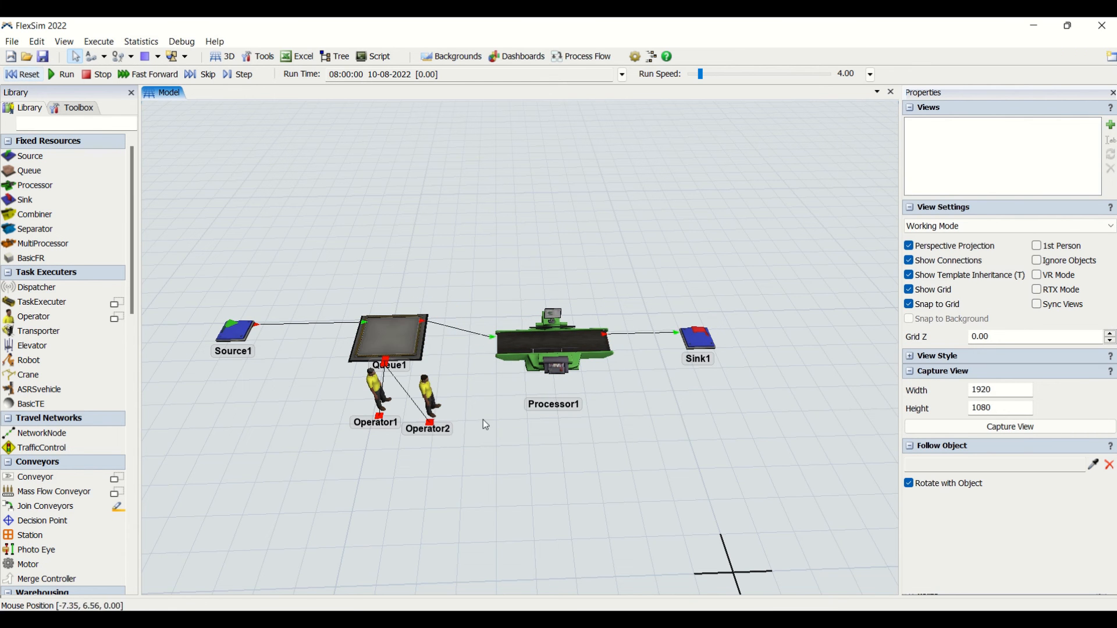
Try the By Global Table Lookup transport option on Queue1
{"action": "left_click", "coordinate": [406, 342]}
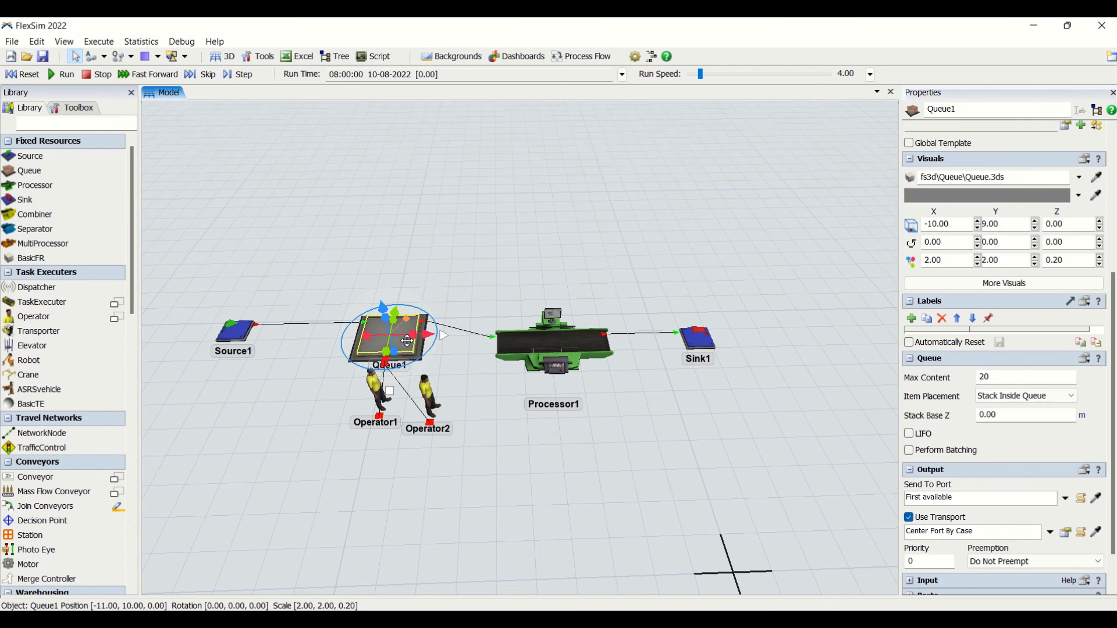
{"action": "left_click", "coordinate": [1049, 533]}
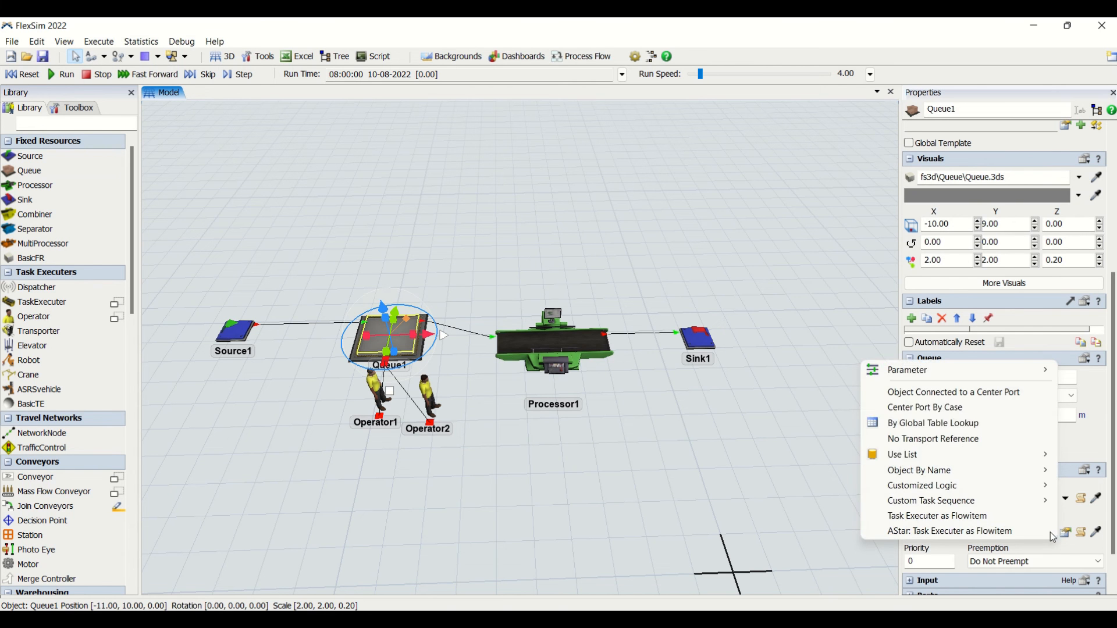
{"action": "left_click", "coordinate": [947, 425]}
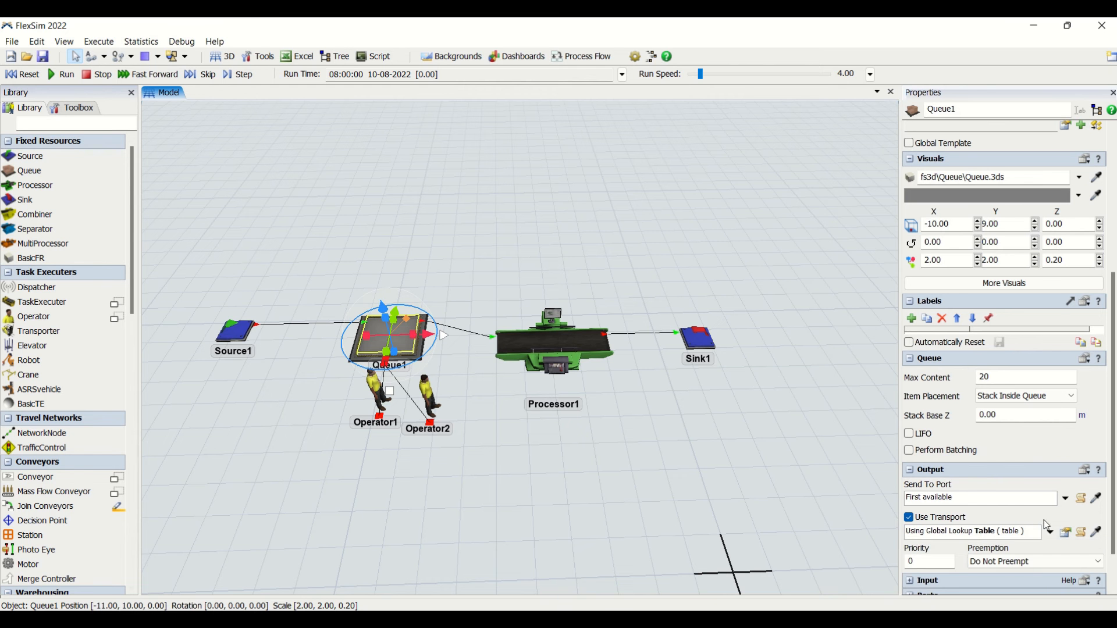
Set Queue1's transport to No Transport Reference, run the model, and inspect Queue1 and Processor1
{"action": "left_click", "coordinate": [1049, 532]}
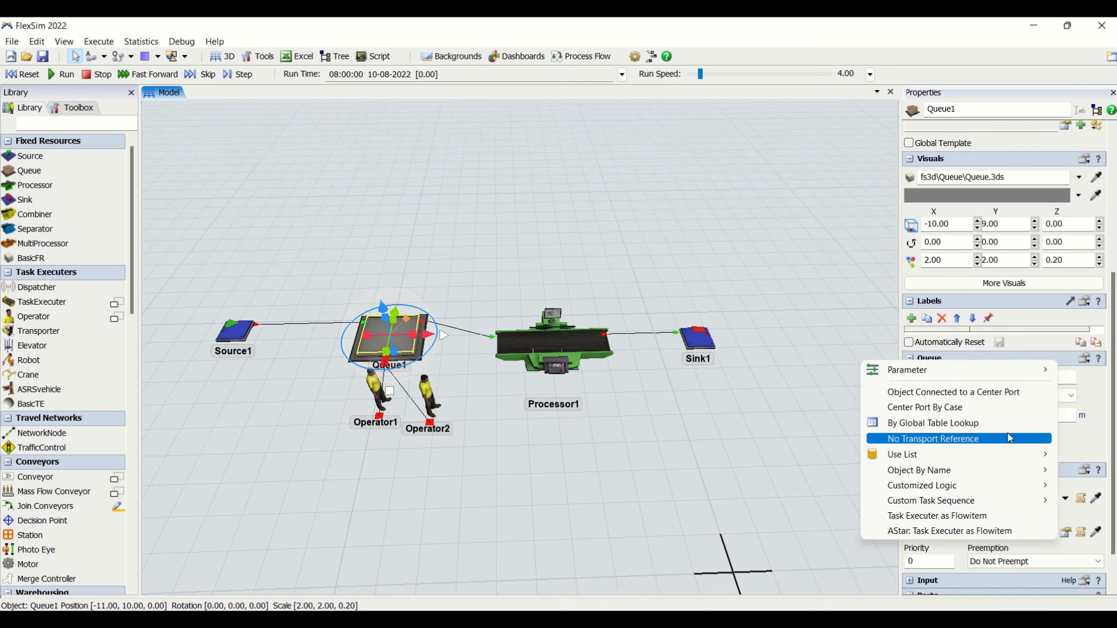
{"action": "left_click", "coordinate": [955, 444]}
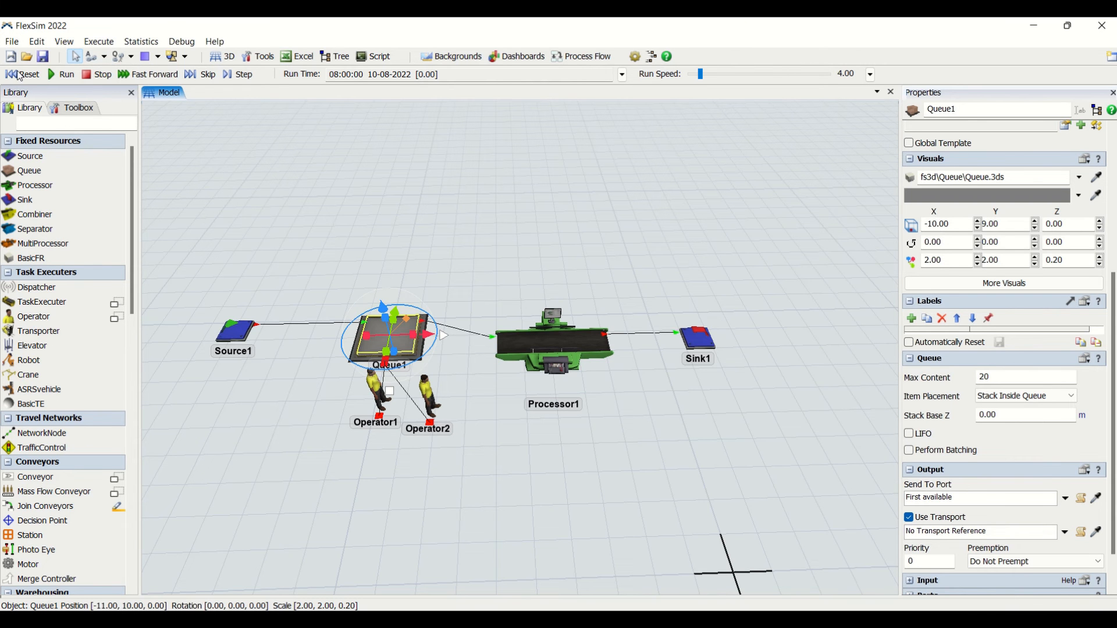
{"action": "left_click", "coordinate": [68, 76]}
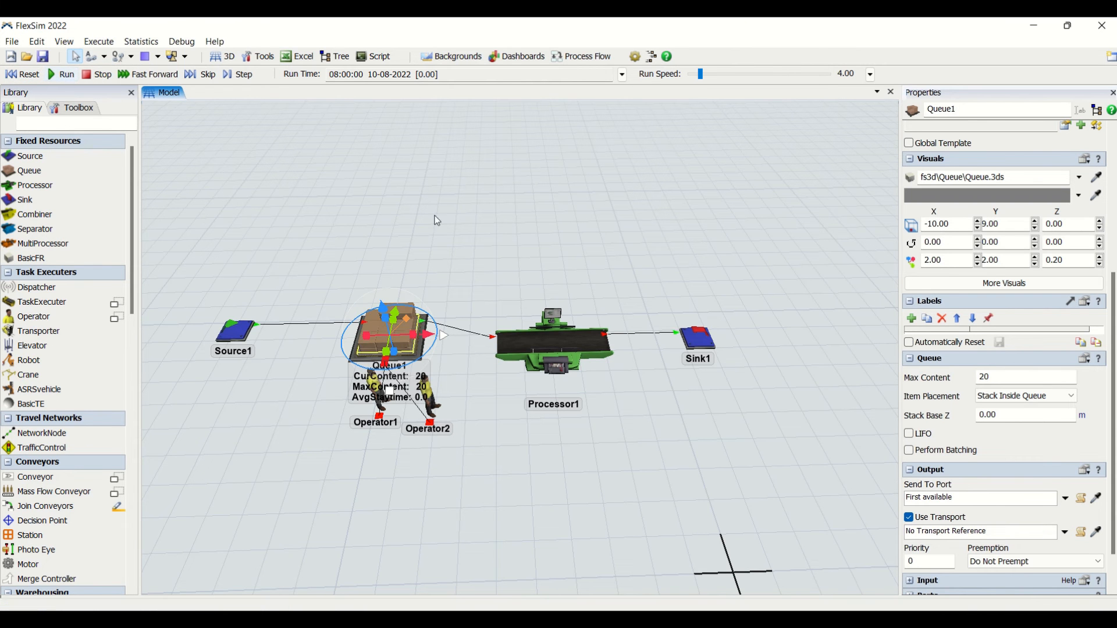
{"action": "left_click", "coordinate": [484, 232]}
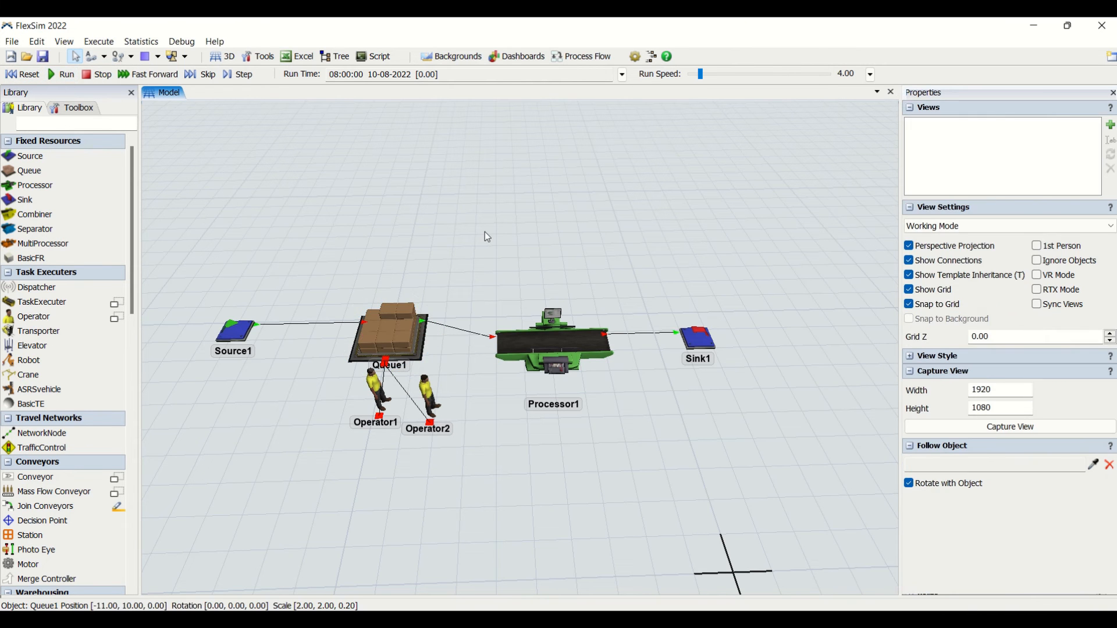
{"action": "left_click", "coordinate": [418, 349]}
{"action": "left_click", "coordinate": [547, 347]}
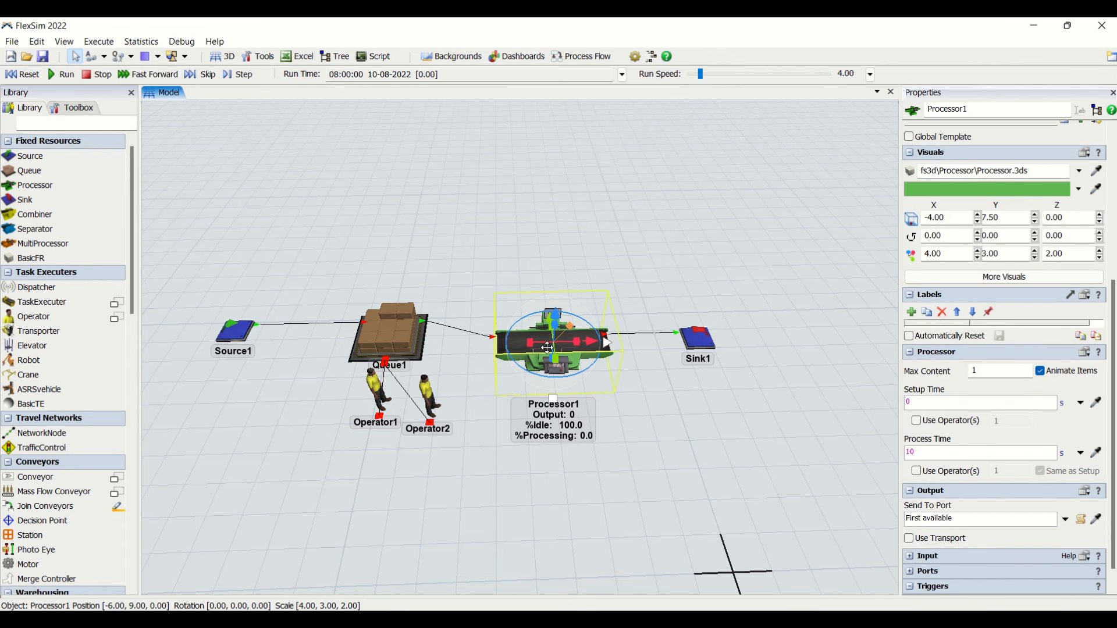
{"action": "left_click", "coordinate": [576, 176]}
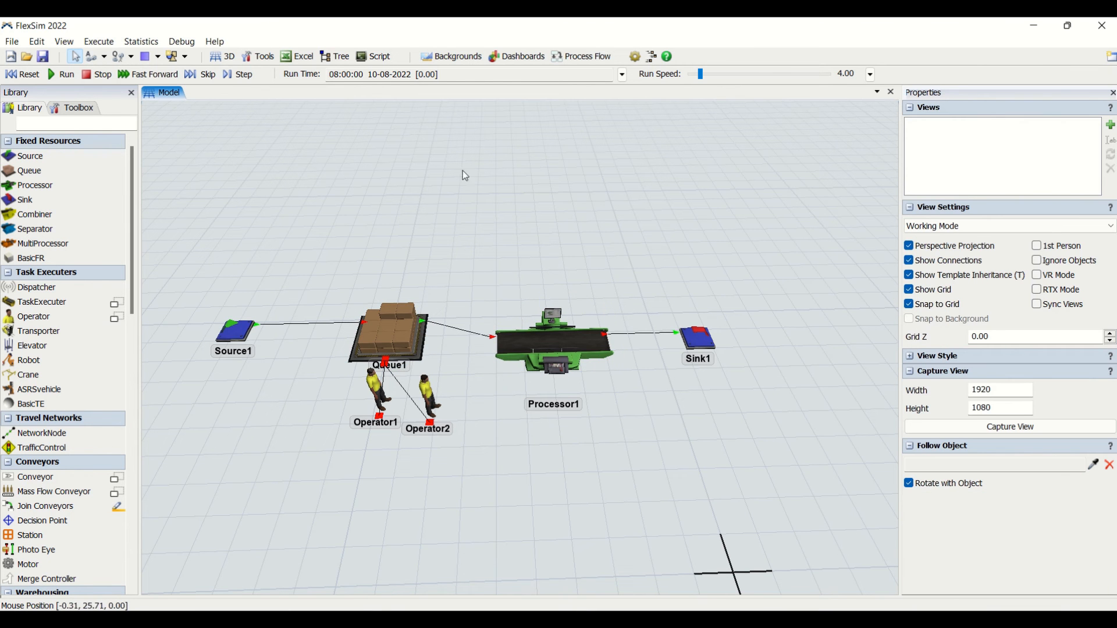
Set Queue1's transport to a direct object by name, choosing Operator1, and run the model
{"action": "left_click", "coordinate": [419, 346]}
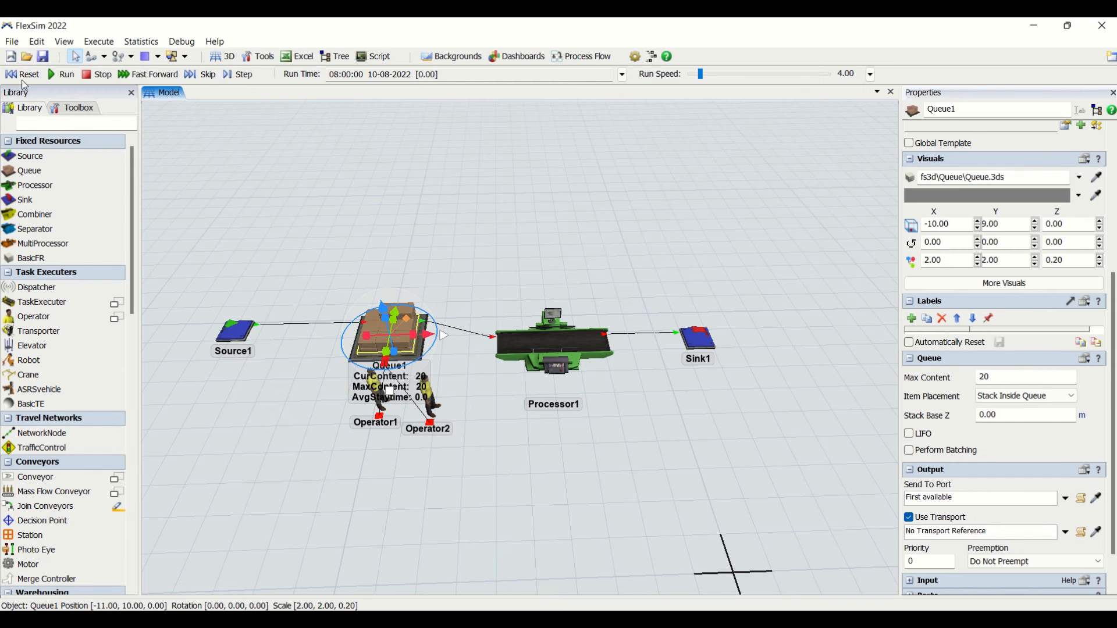
{"action": "left_click", "coordinate": [1067, 531]}
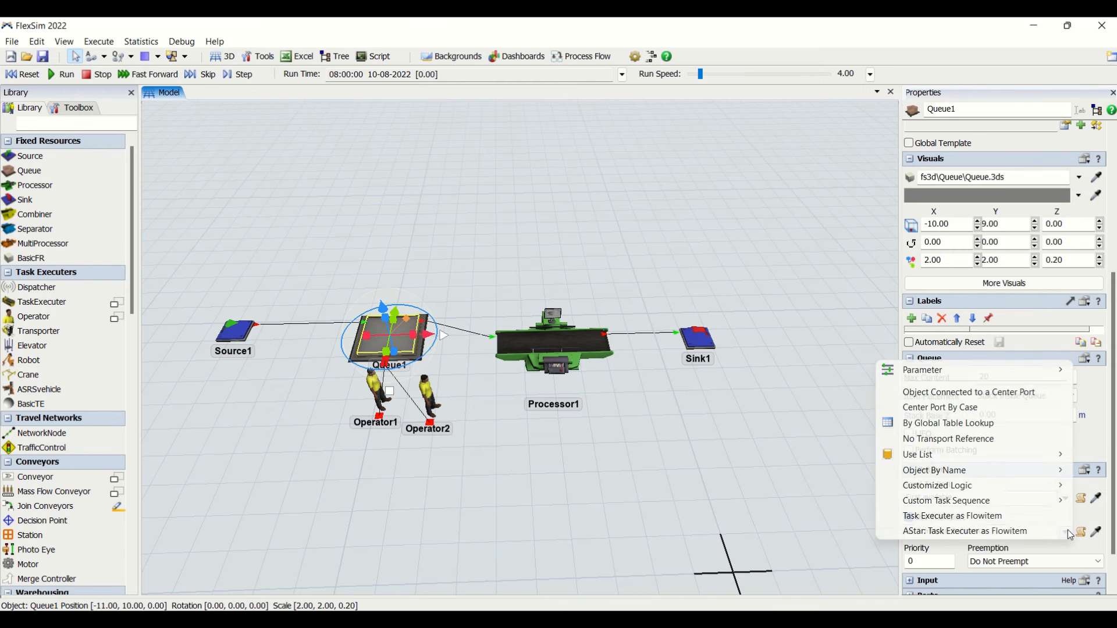
{"action": "mouse_move", "coordinate": [1036, 457]}
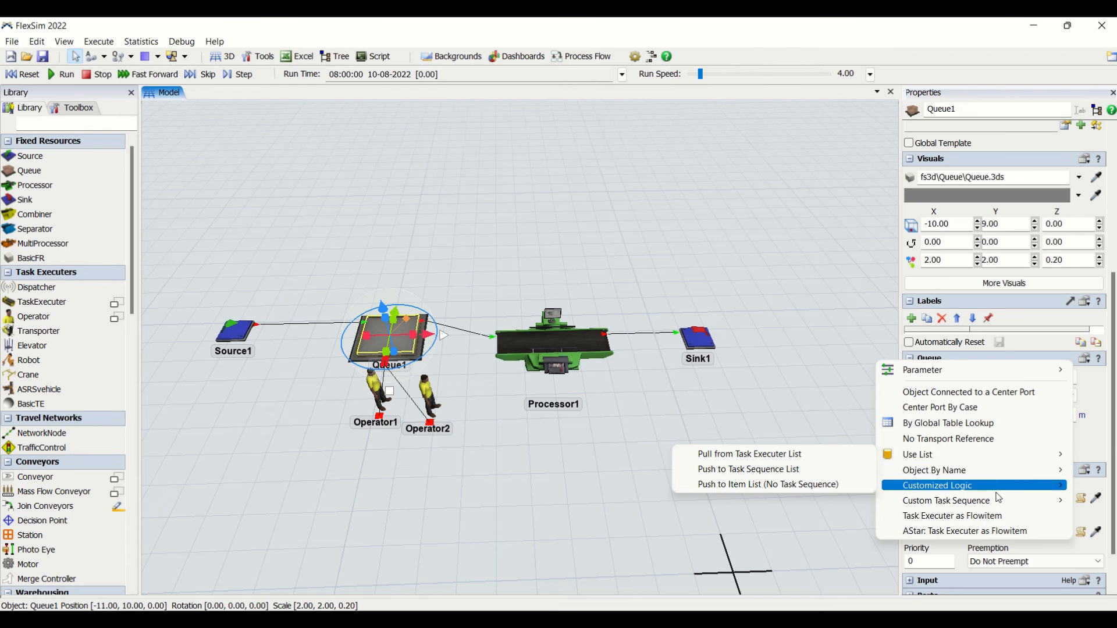
{"action": "mouse_move", "coordinate": [1005, 473]}
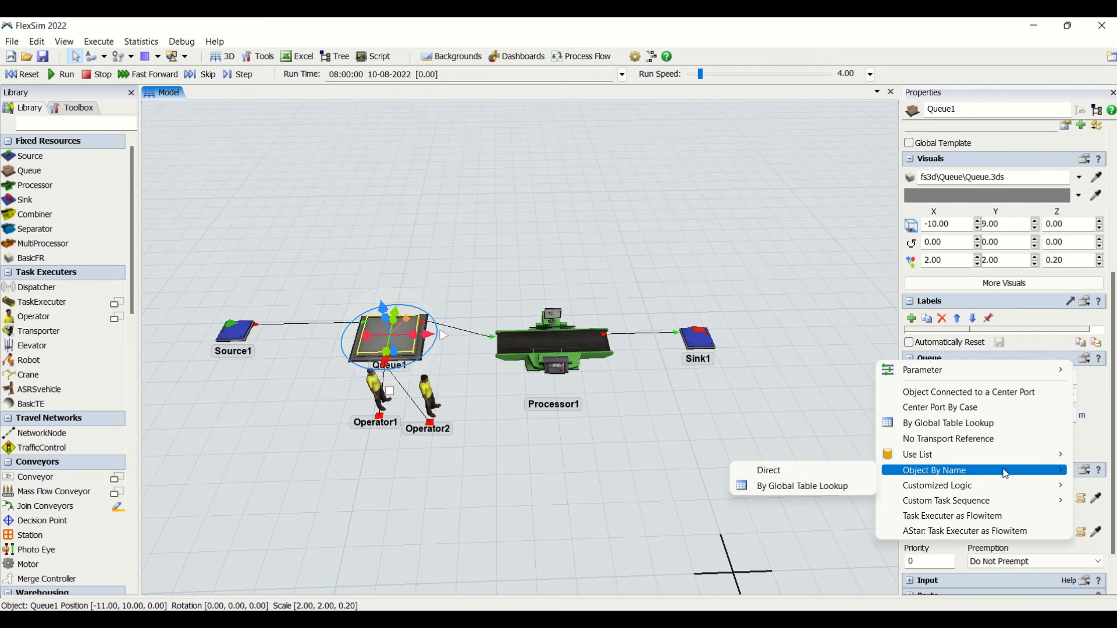
{"action": "left_click", "coordinate": [775, 477]}
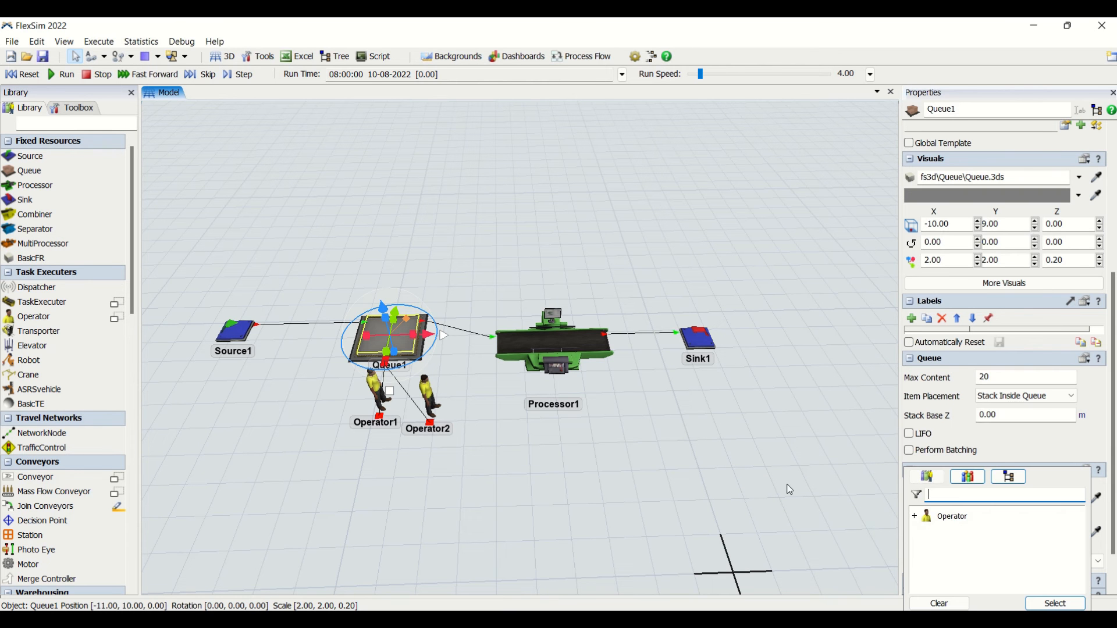
{"action": "left_click", "coordinate": [916, 516]}
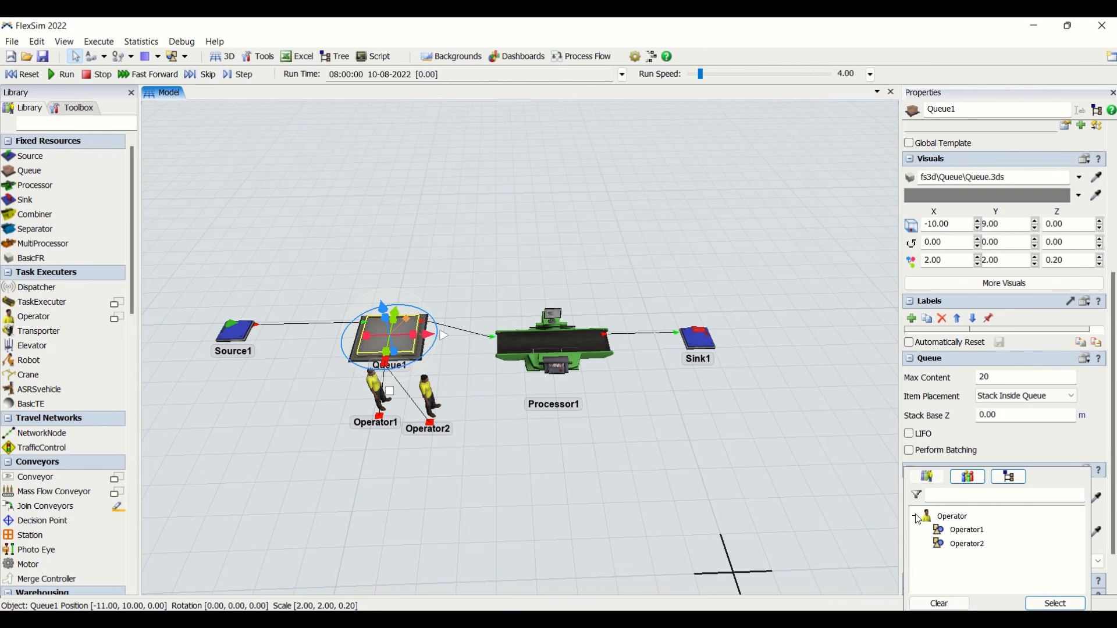
{"action": "left_click", "coordinate": [945, 535]}
{"action": "left_click", "coordinate": [1054, 603]}
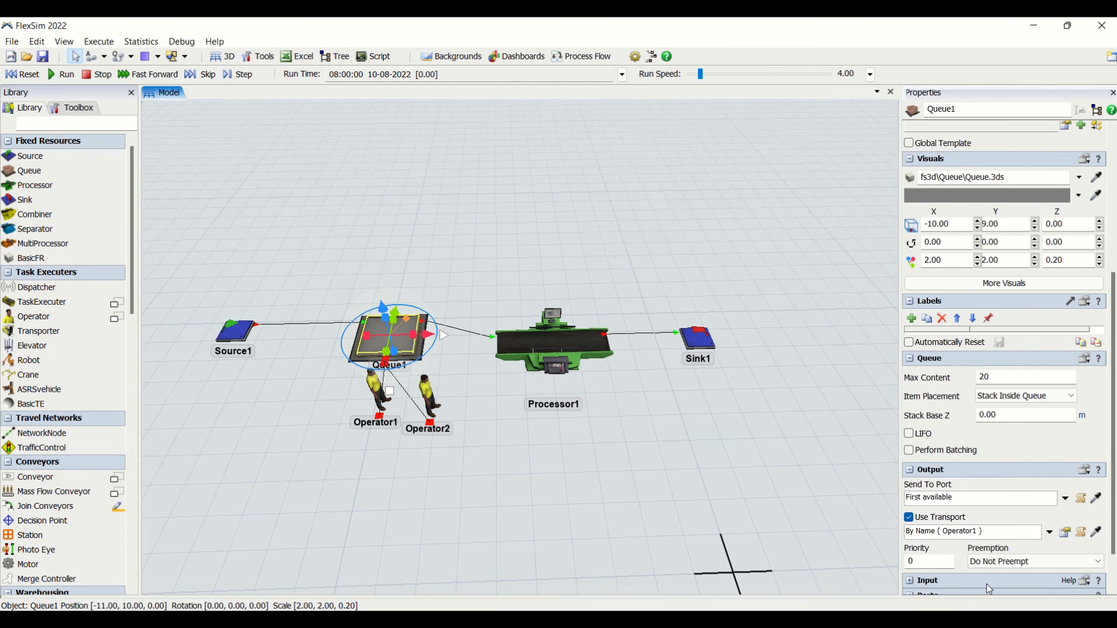
{"action": "left_click", "coordinate": [64, 75]}
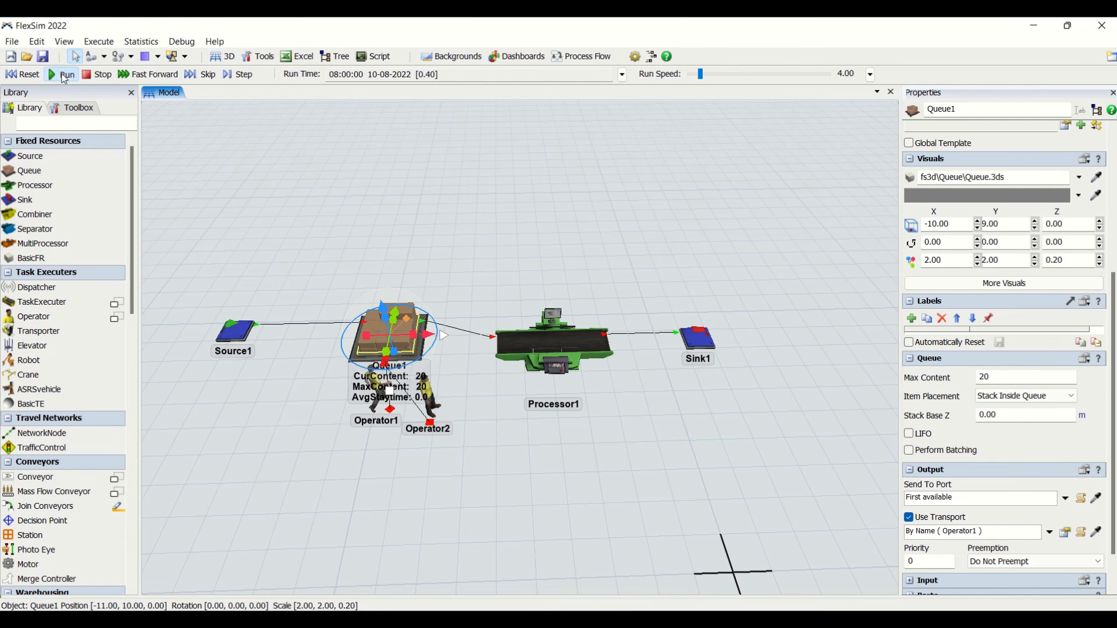
{"action": "left_click", "coordinate": [501, 233]}
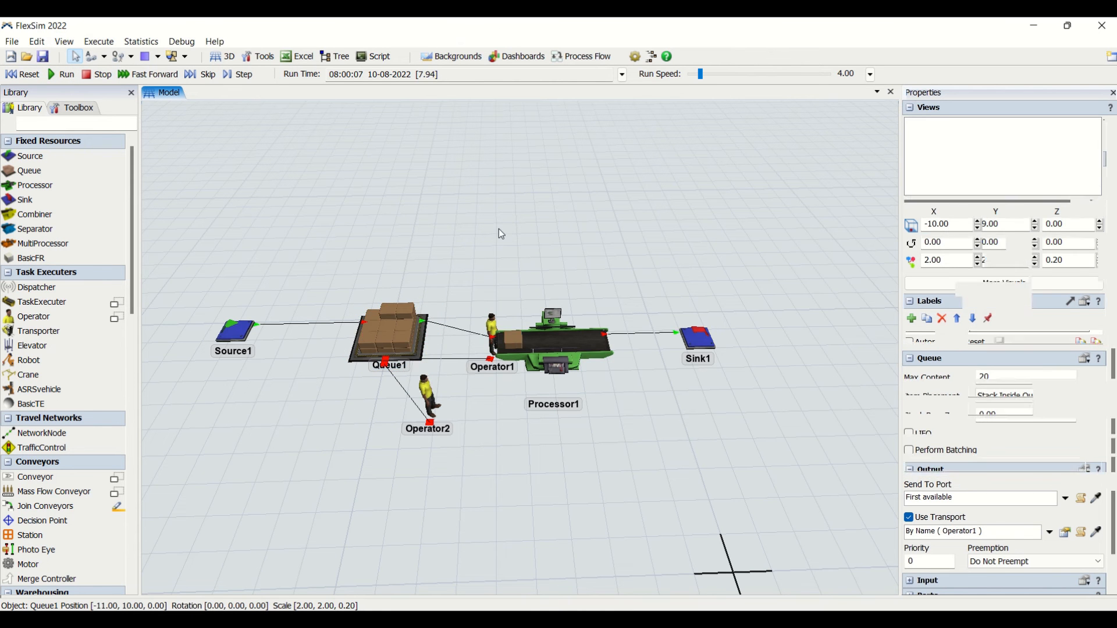
{"action": "left_click", "coordinate": [419, 356]}
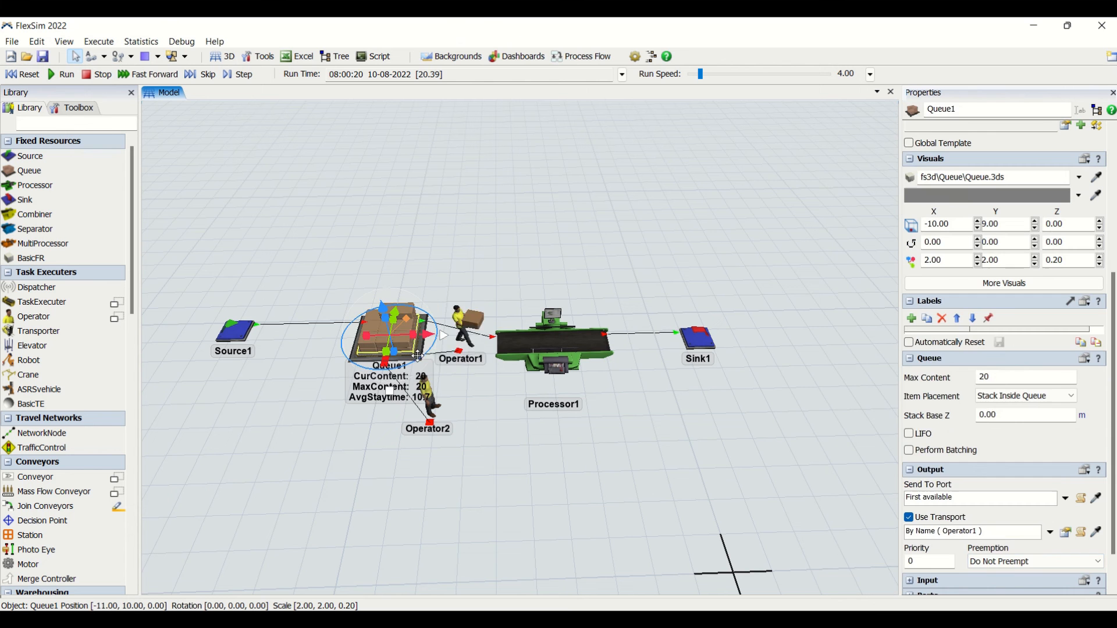
{"action": "left_click", "coordinate": [1050, 532]}
{"action": "mouse_move", "coordinate": [969, 475]}
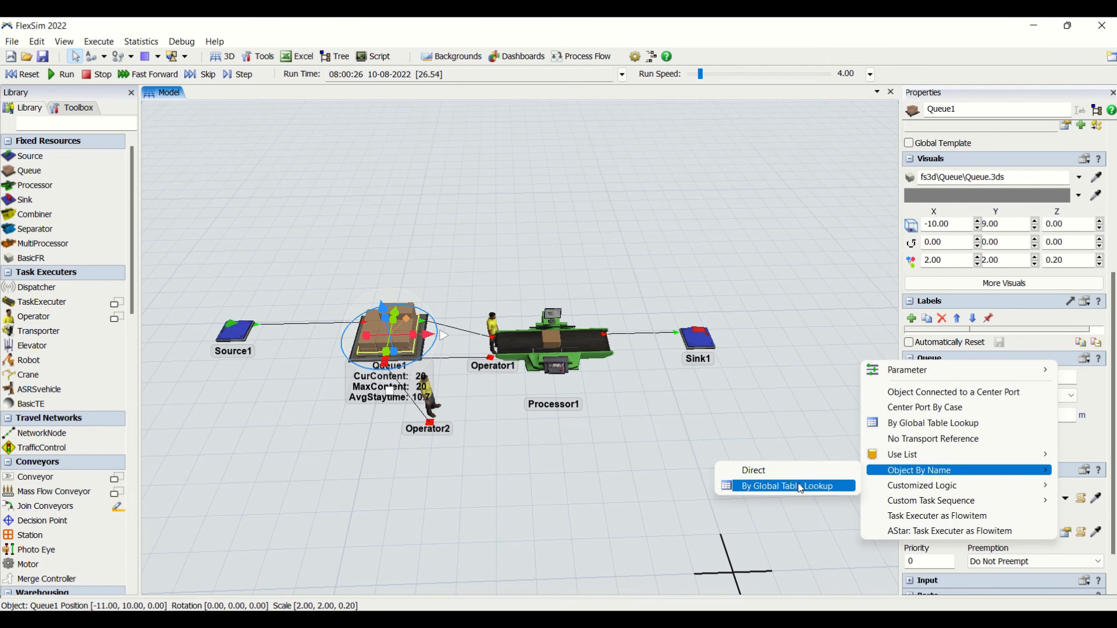
{"action": "left_click", "coordinate": [755, 470]}
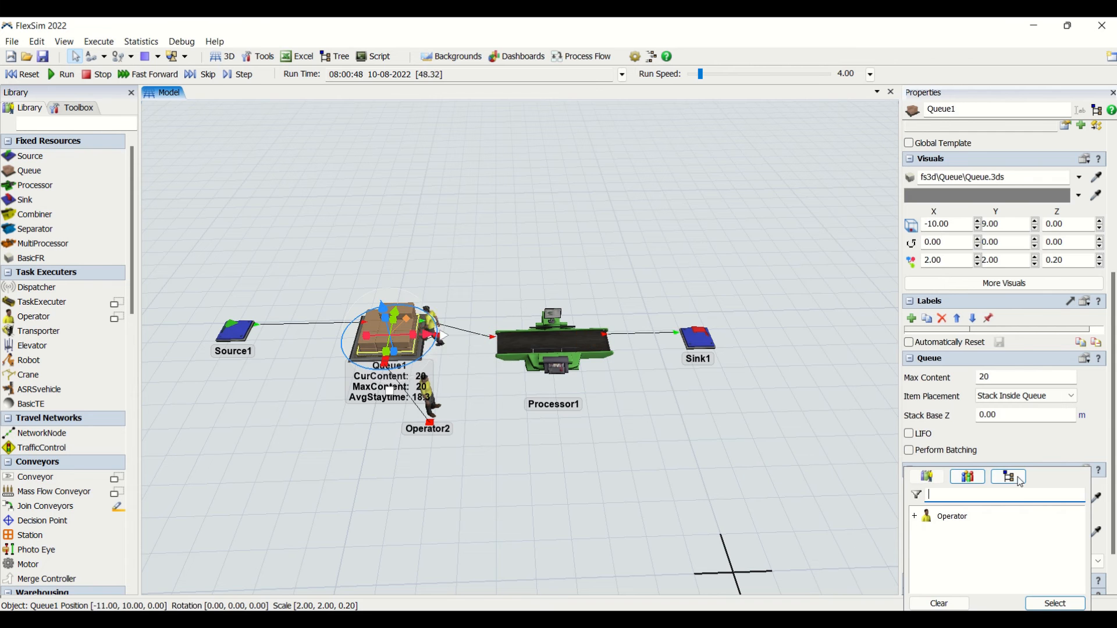
{"action": "left_click", "coordinate": [856, 509]}
Set Queue1's transport to find the object by name through a global table lookup
{"action": "left_click", "coordinate": [420, 352]}
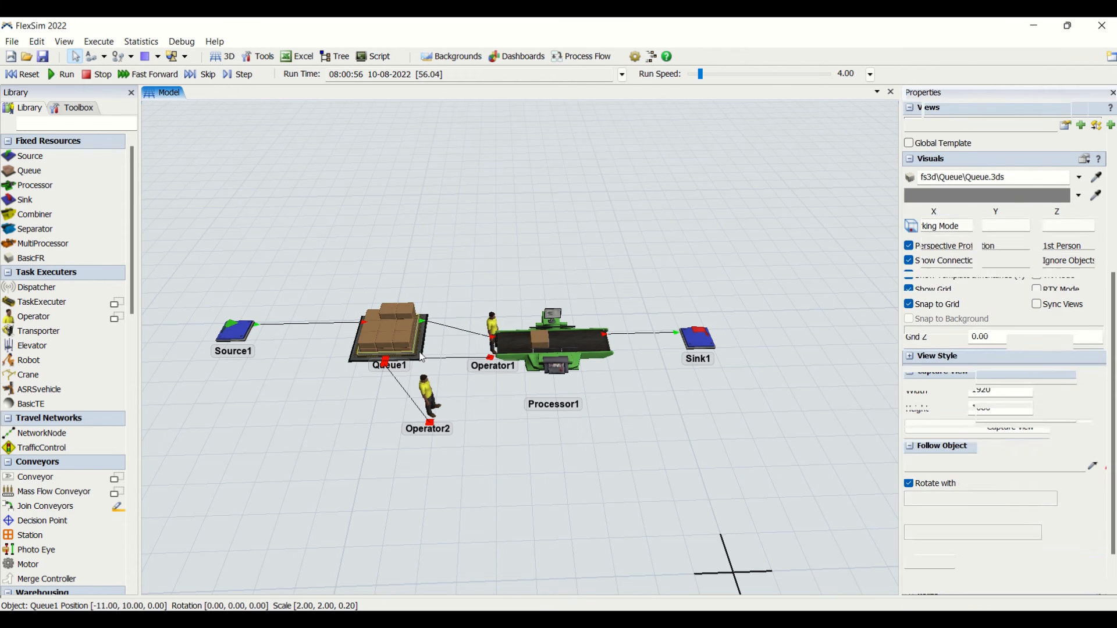
{"action": "left_click", "coordinate": [1050, 532]}
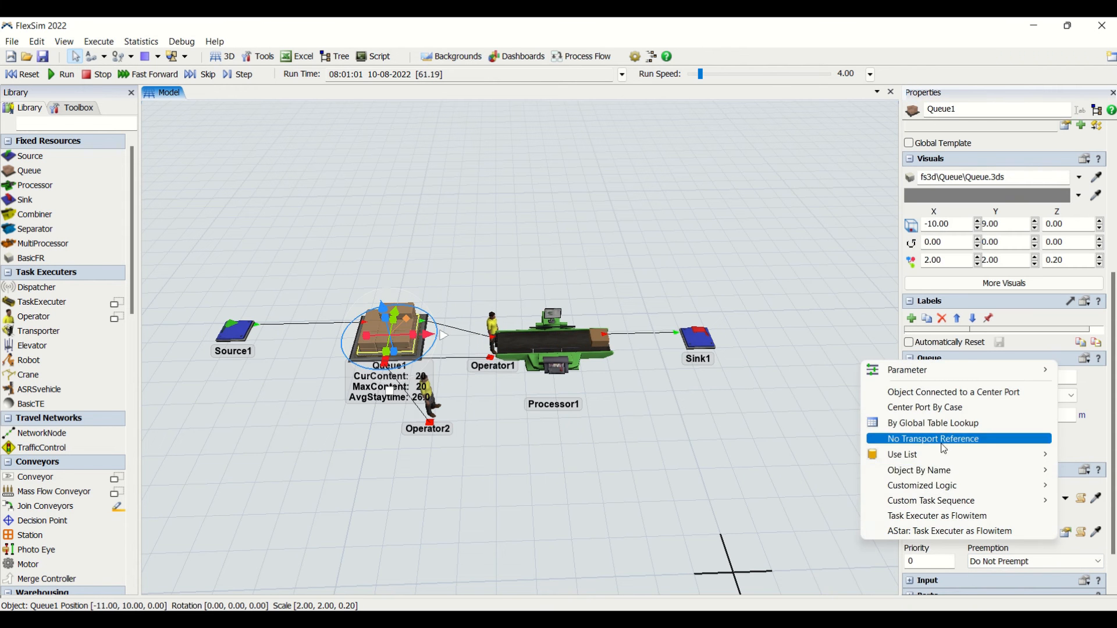
{"action": "mouse_move", "coordinate": [944, 470]}
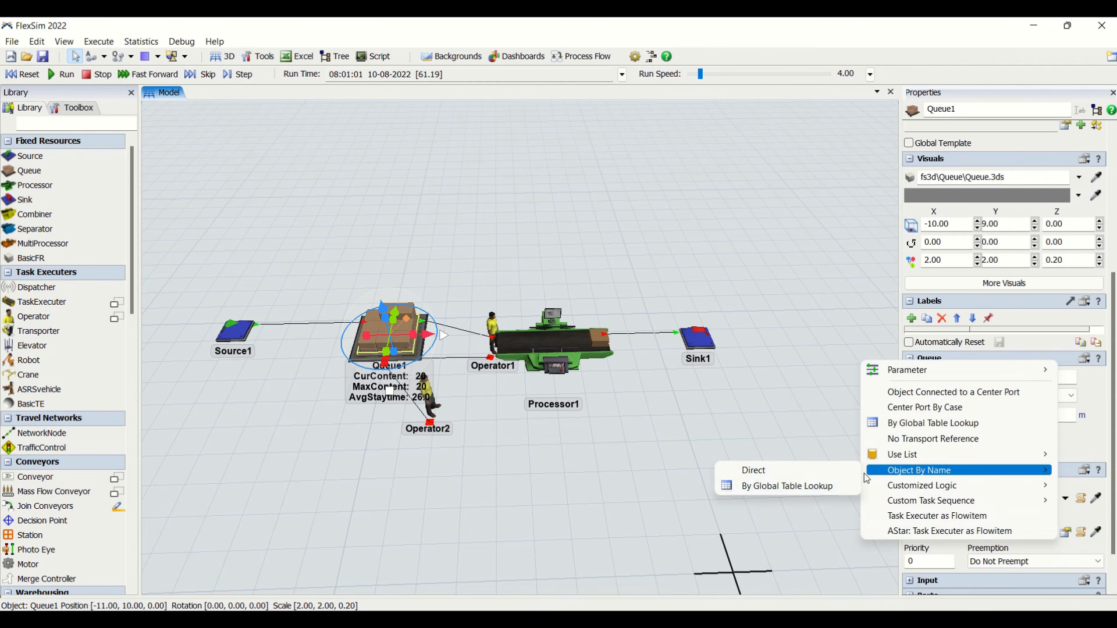
{"action": "left_click", "coordinate": [797, 486]}
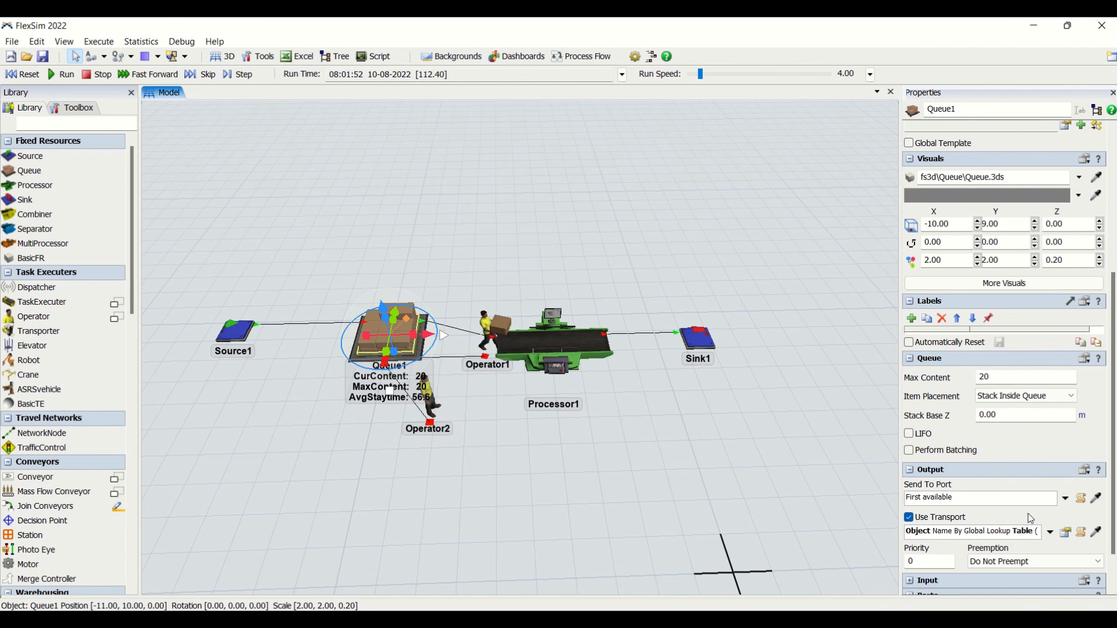
Review the Object By Name and Customized Logic transport choices available for Queue1
{"action": "left_click", "coordinate": [1050, 532]}
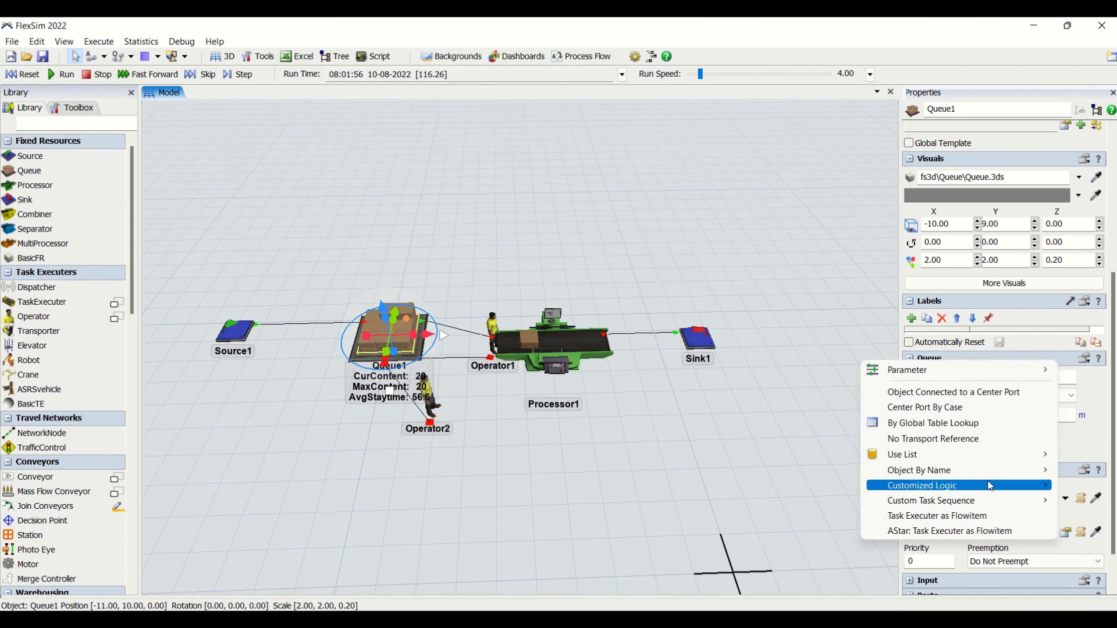
{"action": "mouse_move", "coordinate": [989, 472]}
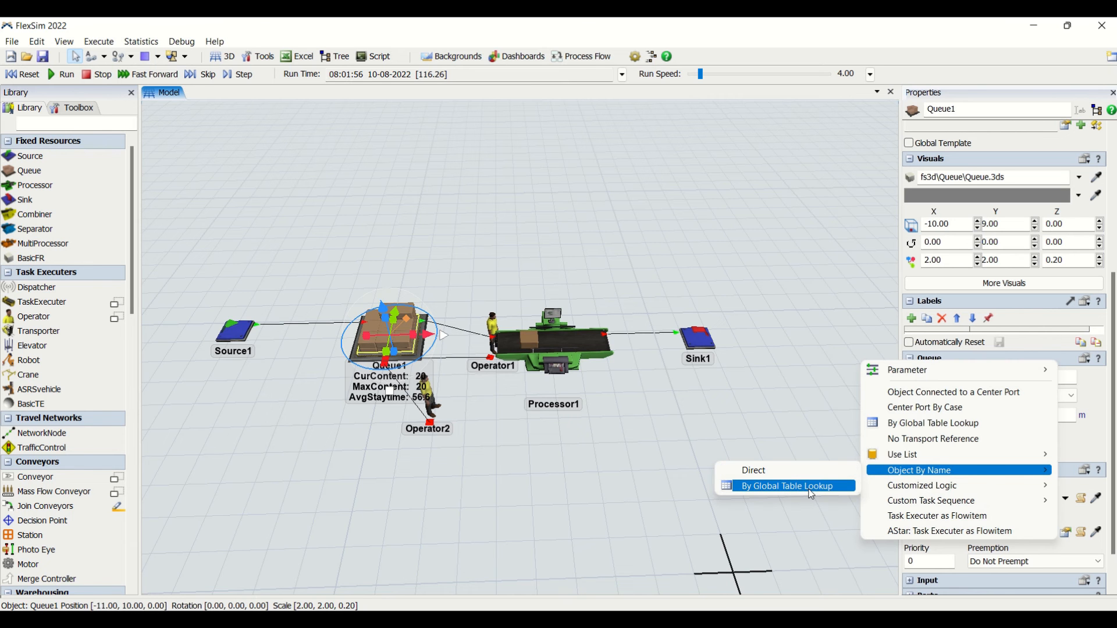
{"action": "mouse_move", "coordinate": [910, 494]}
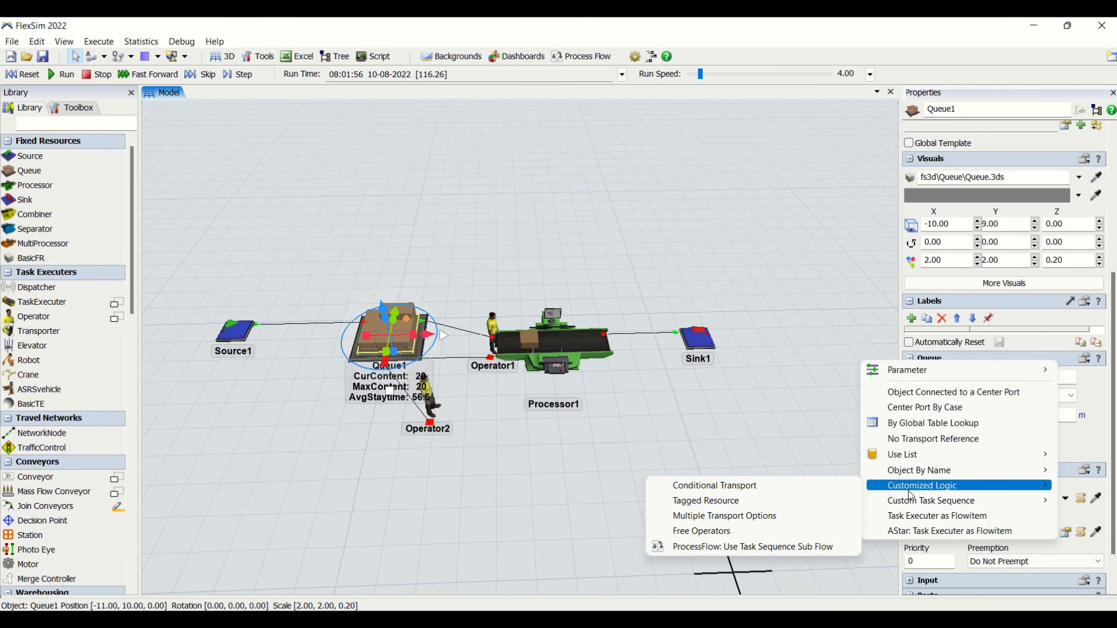
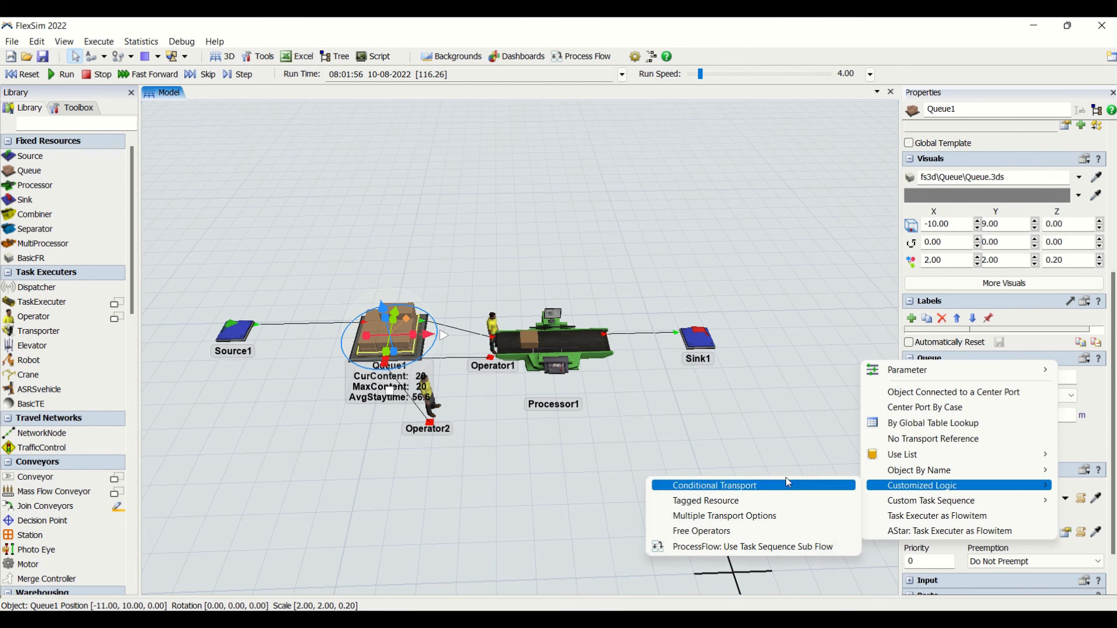
{"action": "left_click", "coordinate": [686, 422]}
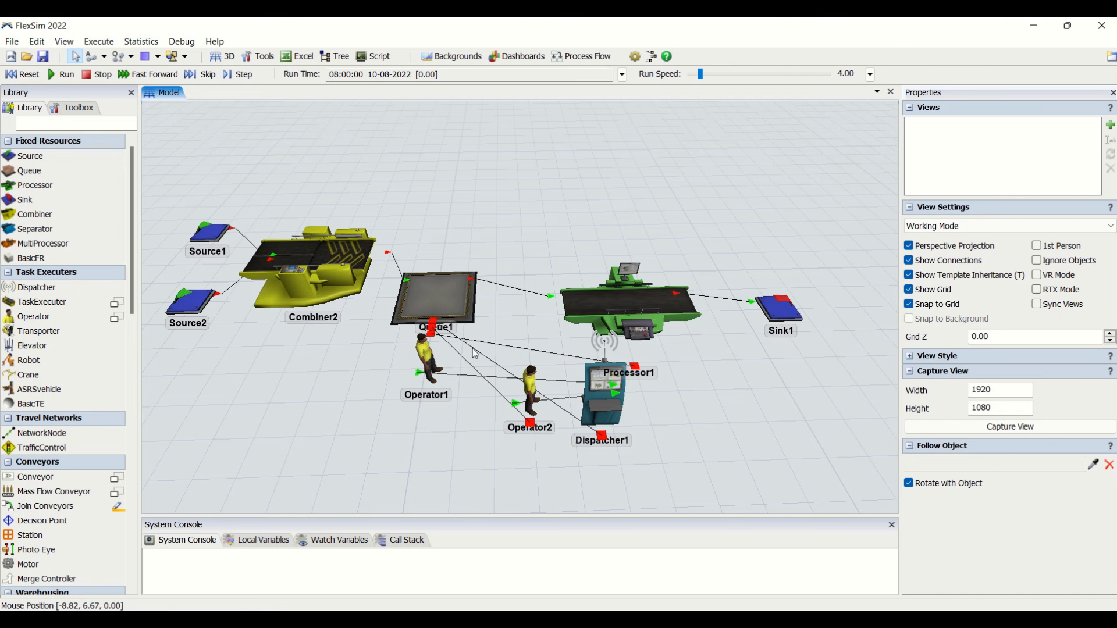
Set Queue1's transport to Conditional Transport, keeping the condition port == 1 and the transporter current.centerObjects[1]
{"action": "left_click_drag", "start_coordinate": [457, 223], "coordinate": [471, 214]}
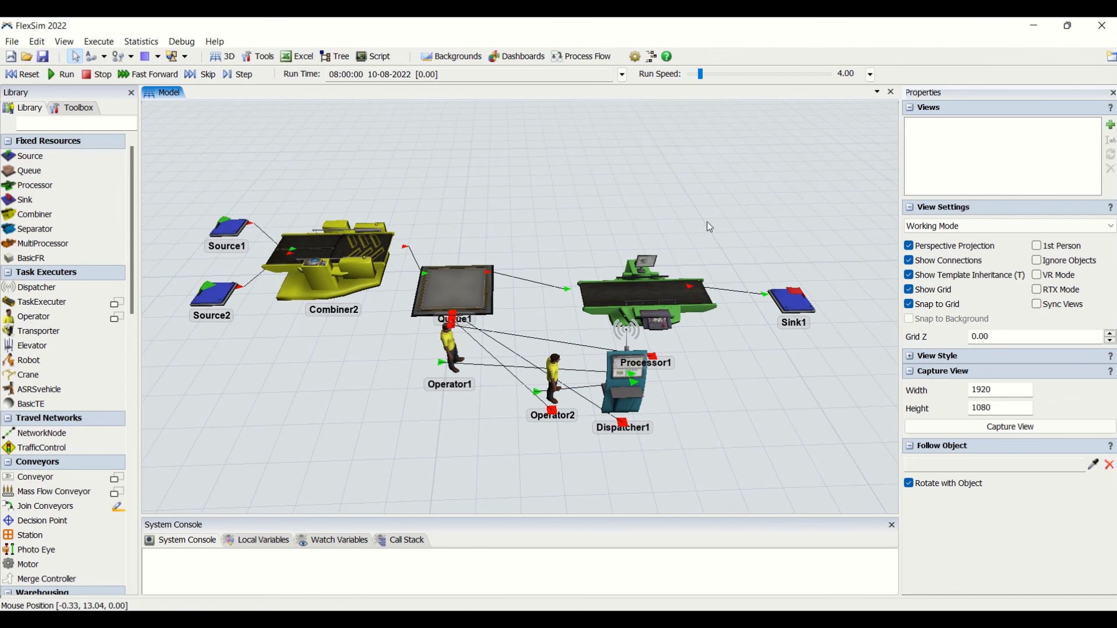
{"action": "left_click", "coordinate": [465, 333]}
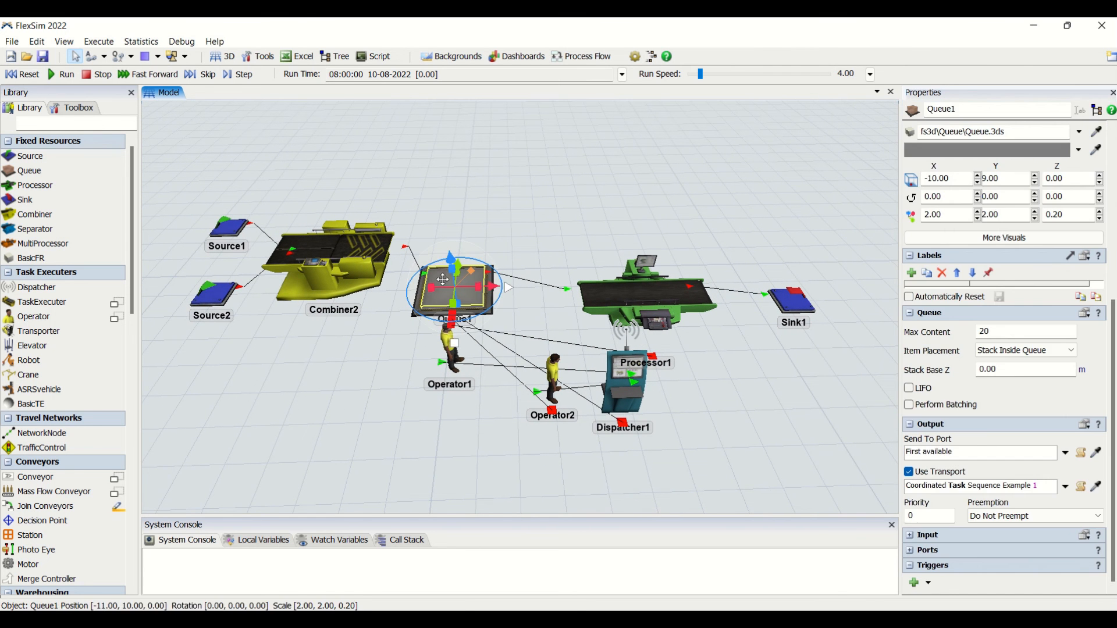
{"action": "left_click", "coordinate": [345, 338]}
{"action": "left_click", "coordinate": [490, 283]}
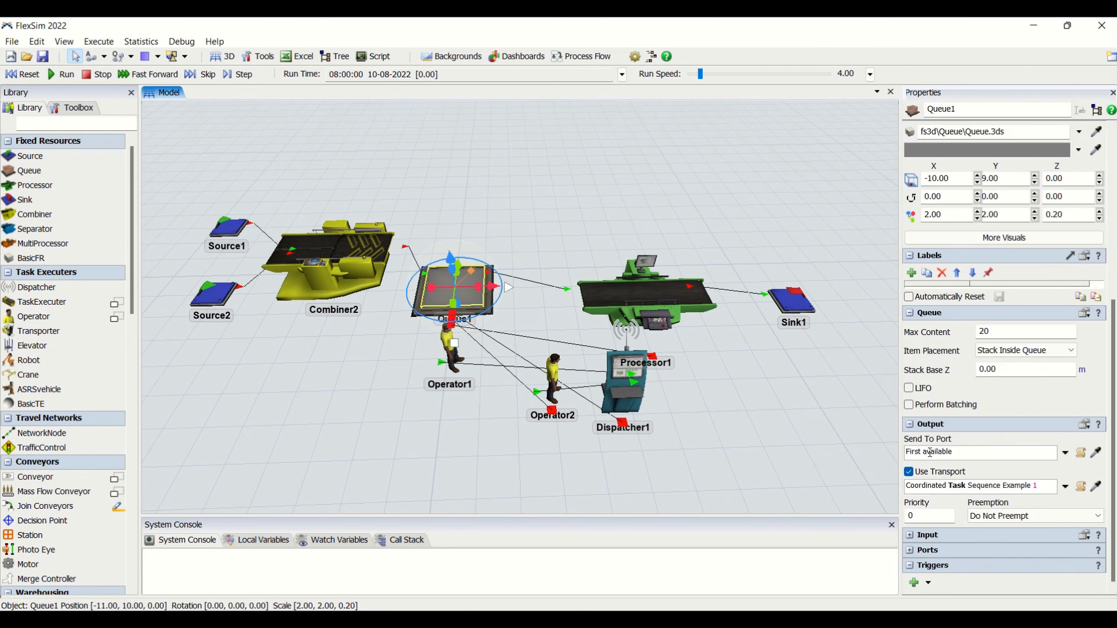
{"action": "left_click", "coordinate": [1065, 486]}
{"action": "mouse_move", "coordinate": [1005, 445]}
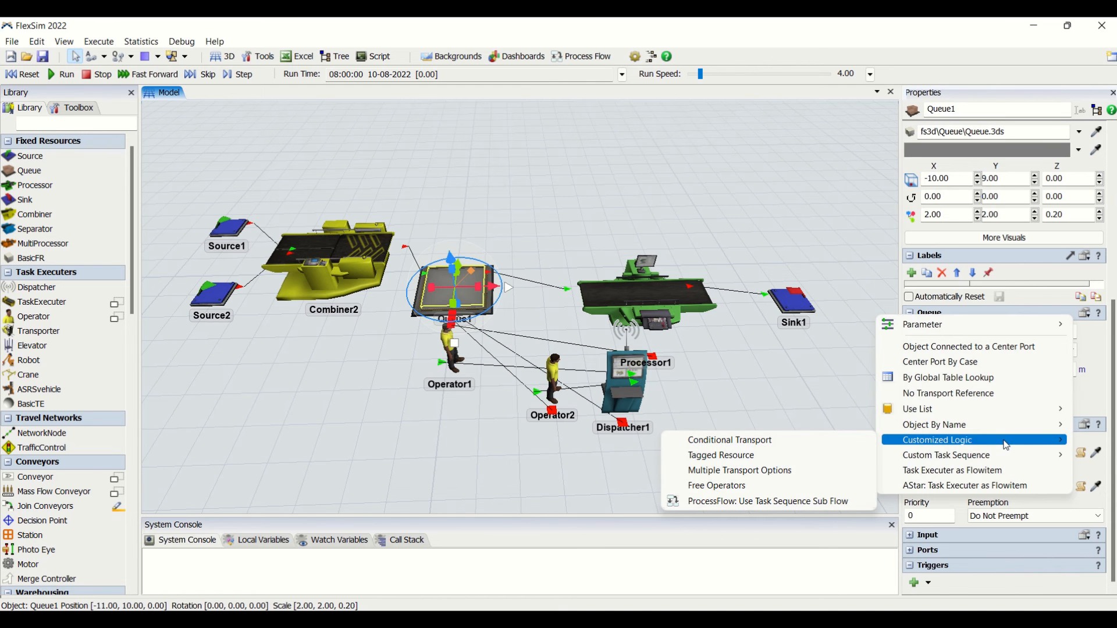
{"action": "left_click", "coordinate": [819, 444]}
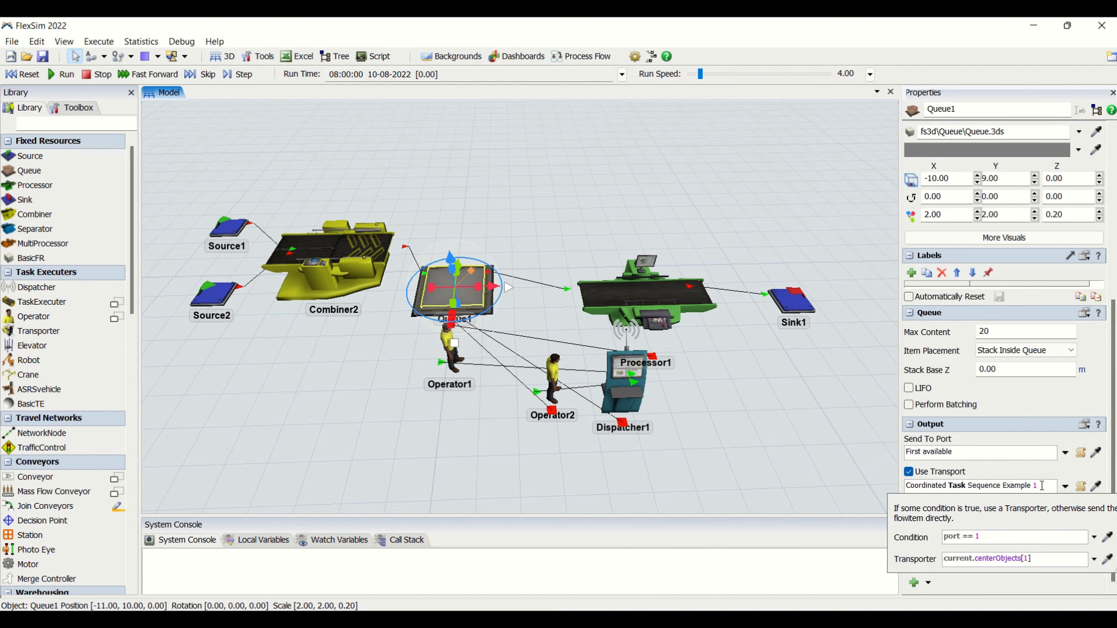
{"action": "left_click", "coordinate": [1052, 470]}
{"action": "left_click", "coordinate": [1064, 487]}
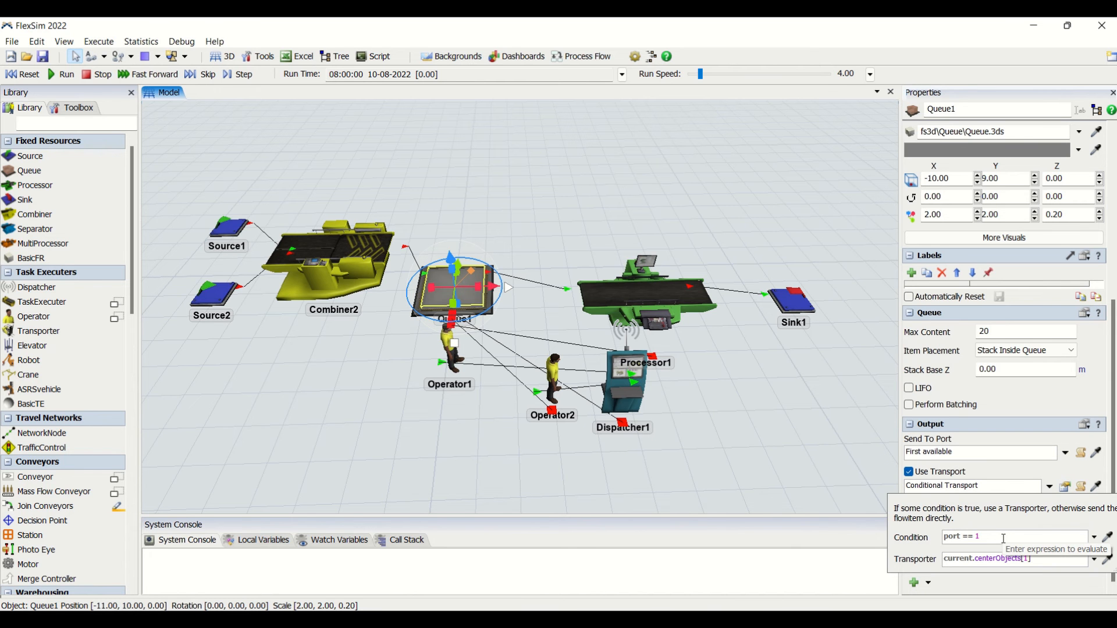
Delete Dispatcher1 and connect Operator1 to Queue1 through a center port
{"action": "left_click", "coordinate": [627, 390]}
{"action": "key", "text": "Delete"}
{"action": "left_click", "coordinate": [646, 403]}
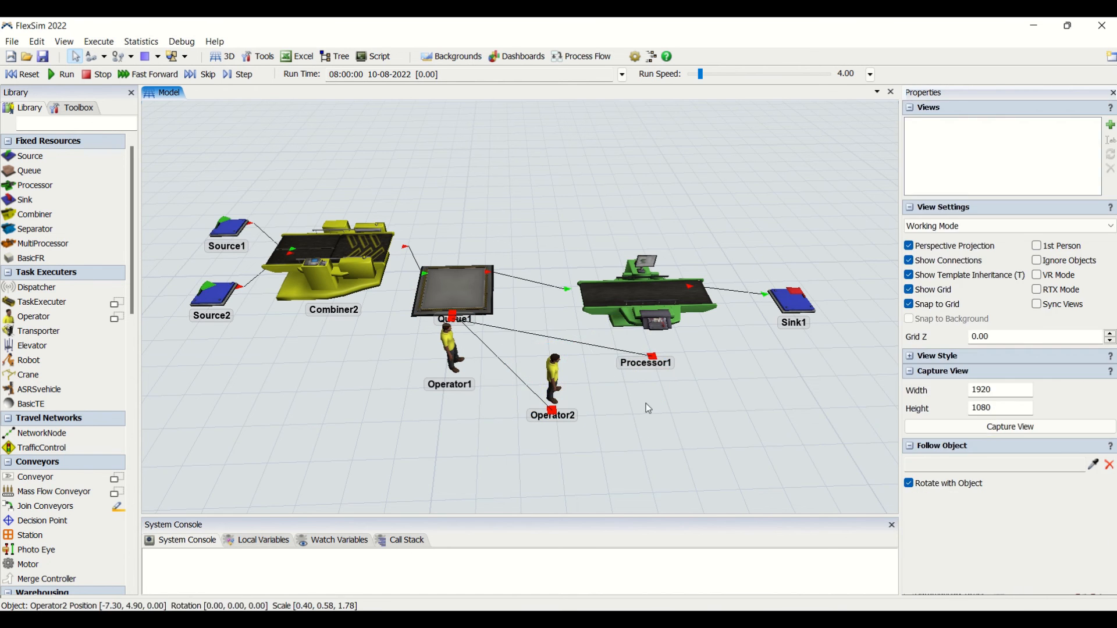
{"action": "key", "text": "s"}
{"action": "left_click", "coordinate": [442, 292]}
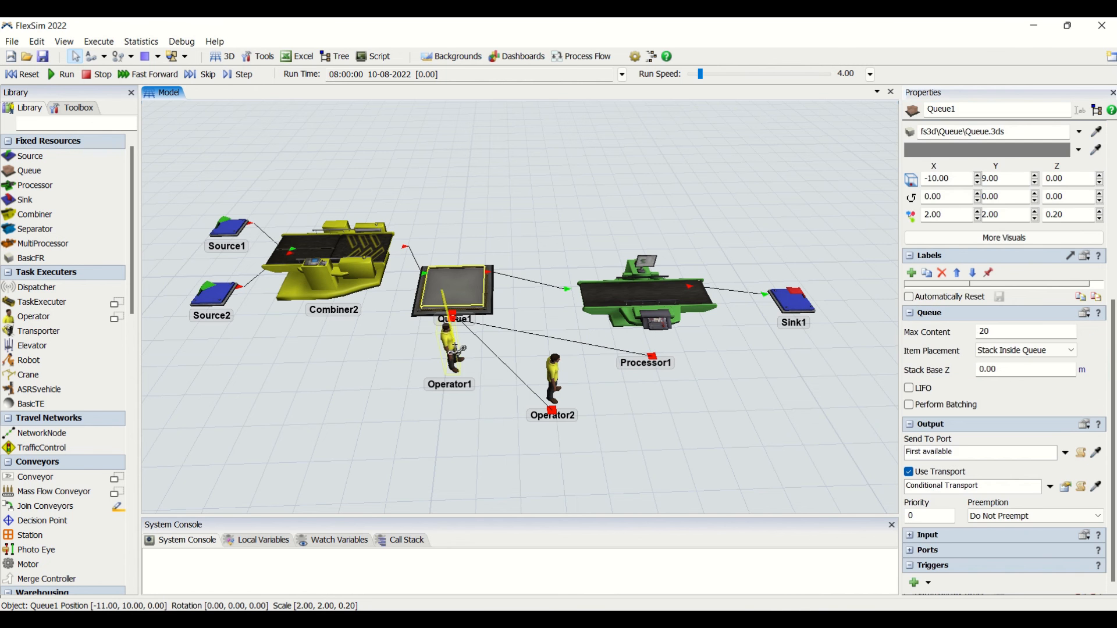
{"action": "left_click", "coordinate": [452, 349]}
{"action": "left_click", "coordinate": [463, 283]}
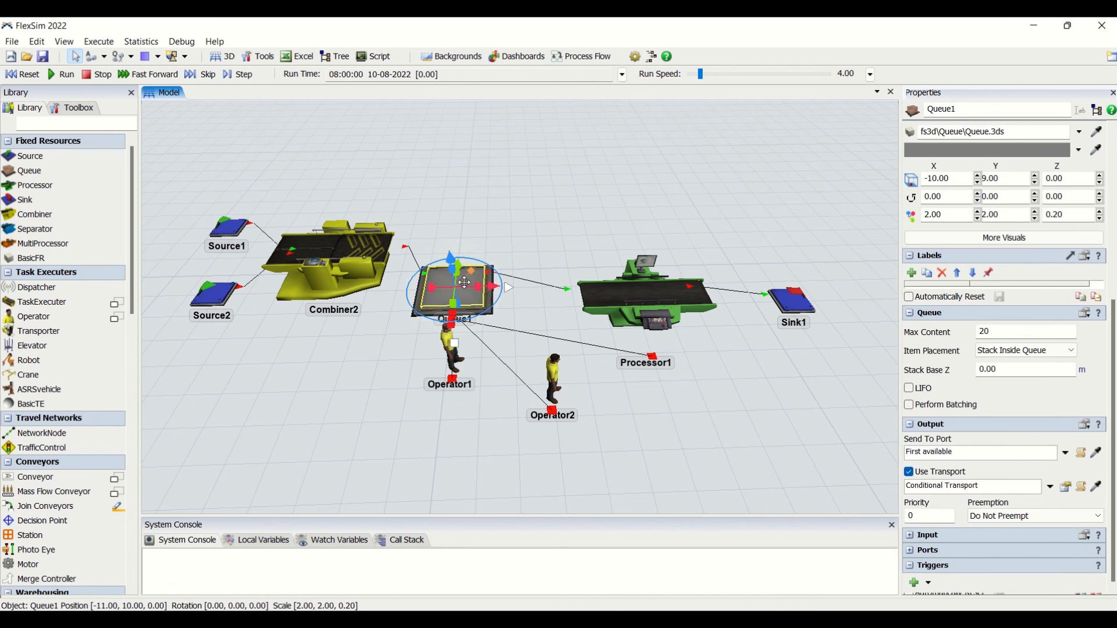
Remove the center port connection between Queue1 and Processor1
{"action": "left_click", "coordinate": [569, 335]}
{"action": "key", "text": "w"}
{"action": "left_click", "coordinate": [459, 289]}
{"action": "left_click", "coordinate": [634, 300]}
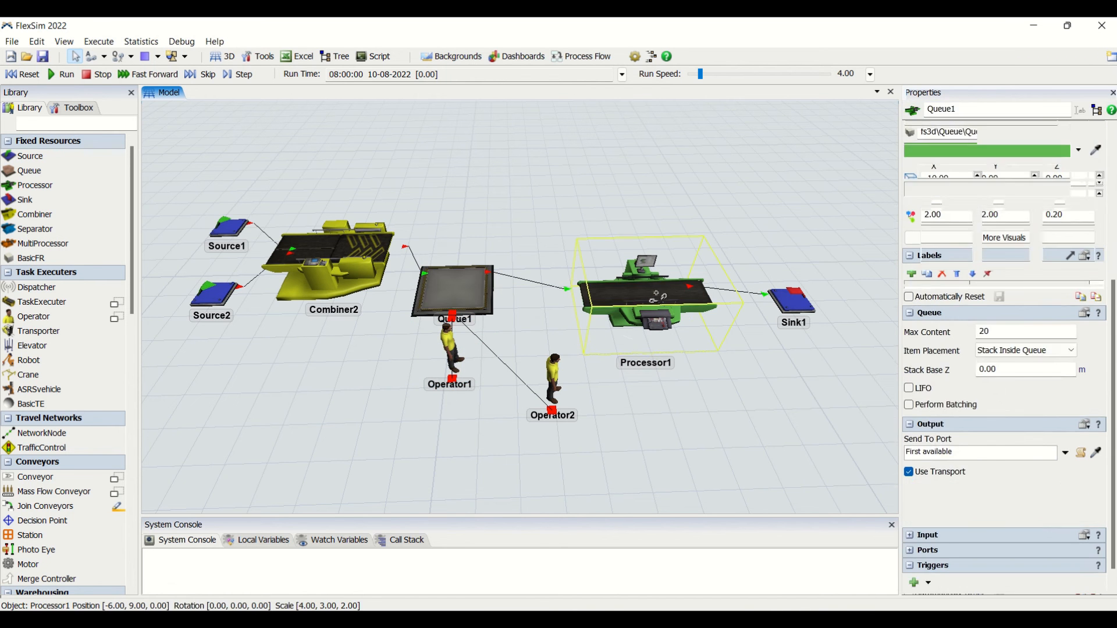
{"action": "left_click", "coordinate": [734, 448]}
Inspect the properties of Combiner2 and Source2, and examine the condition in Queue1's Conditional Transport settings
{"action": "left_click", "coordinate": [317, 271]}
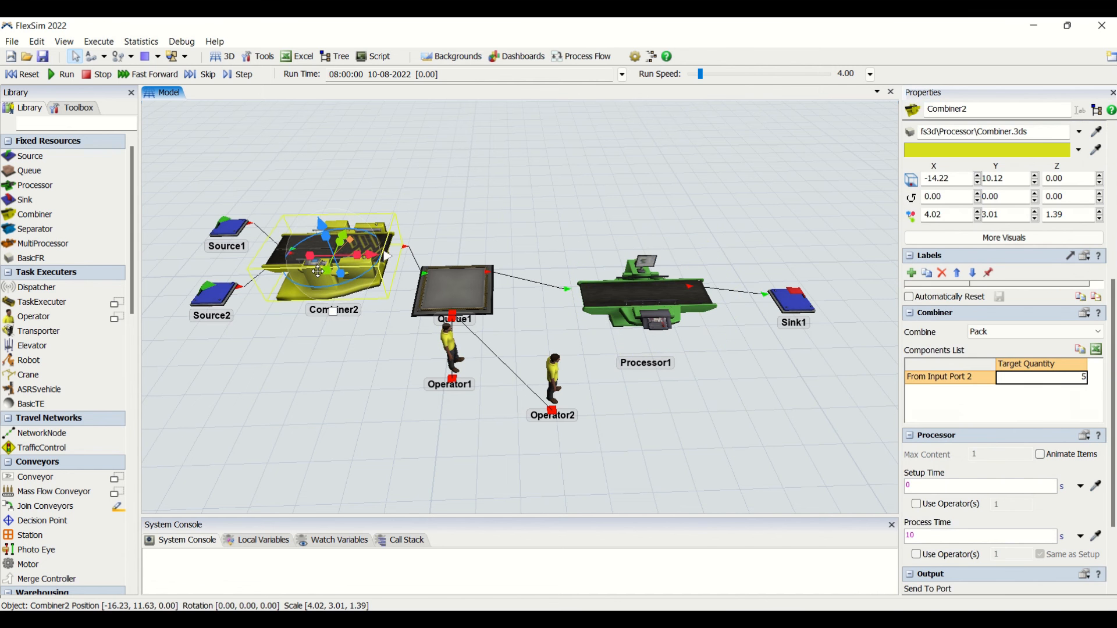
{"action": "left_click", "coordinate": [211, 293]}
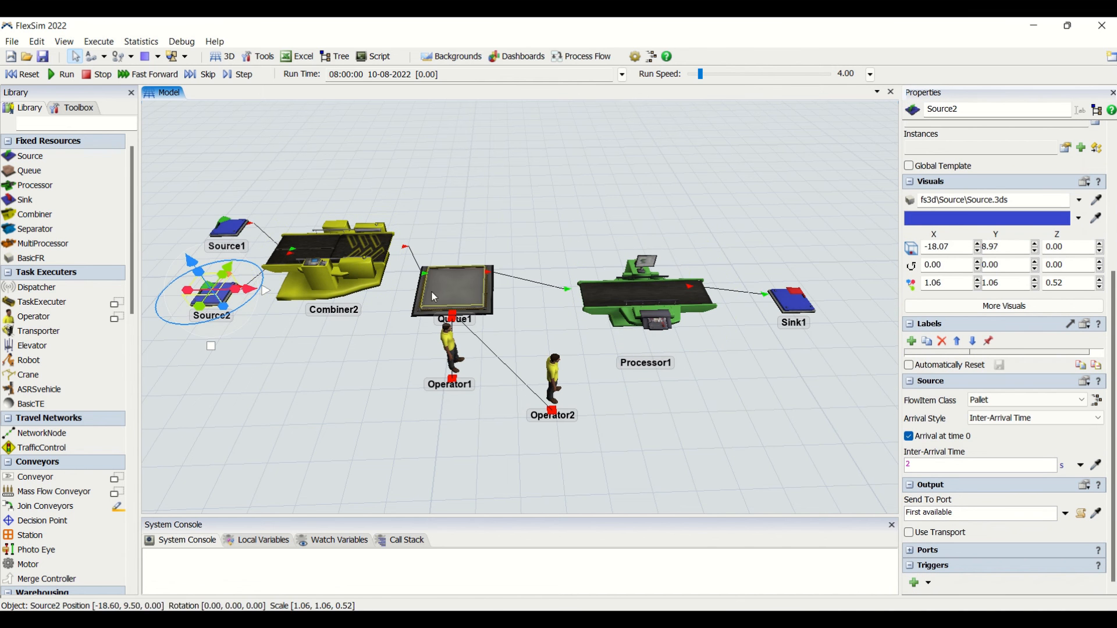
{"action": "left_click", "coordinate": [669, 411]}
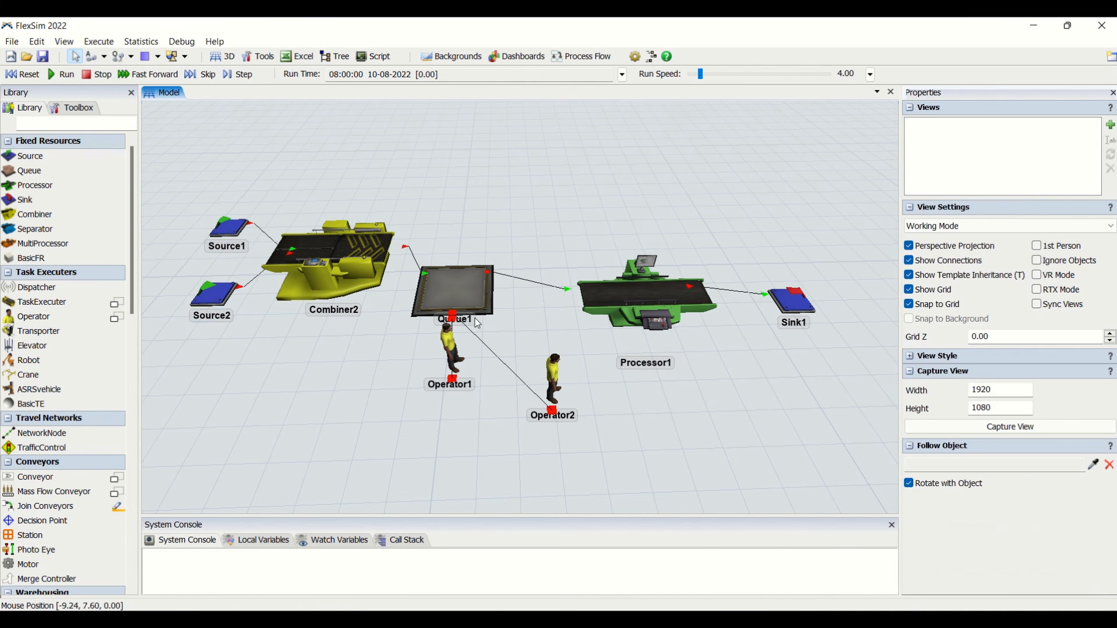
{"action": "left_click", "coordinate": [473, 296]}
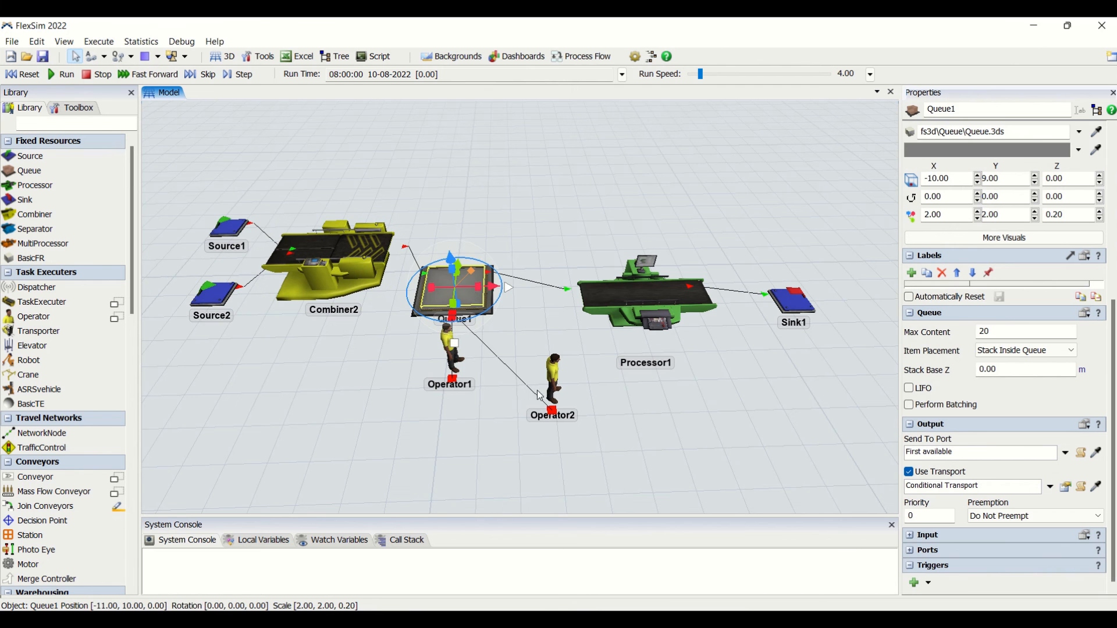
{"action": "left_click", "coordinate": [1065, 488]}
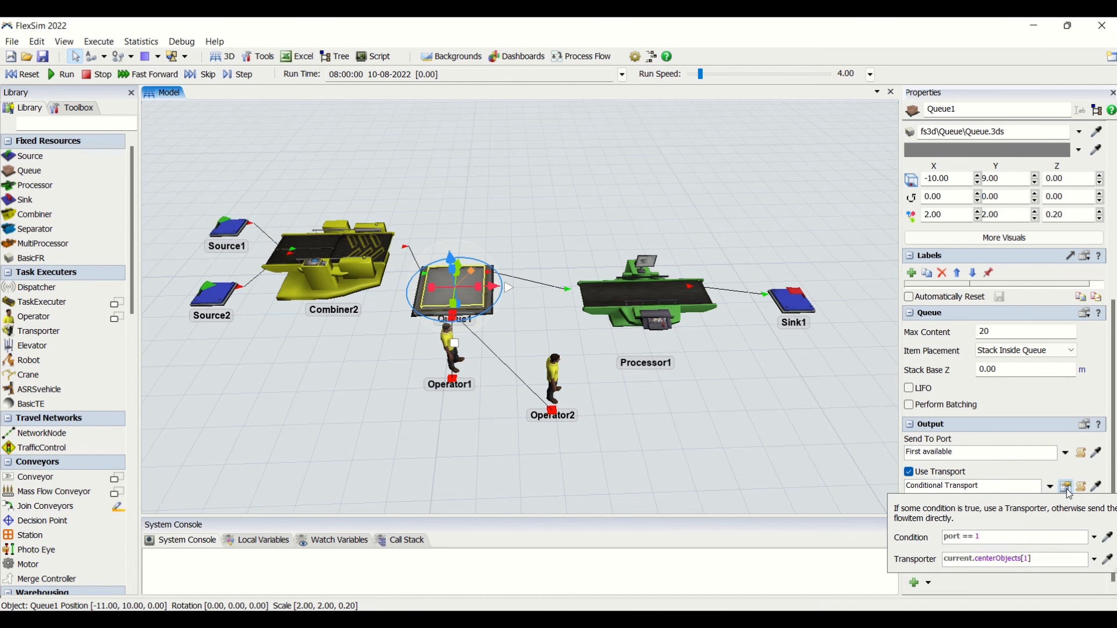
{"action": "double_click", "coordinate": [955, 536]}
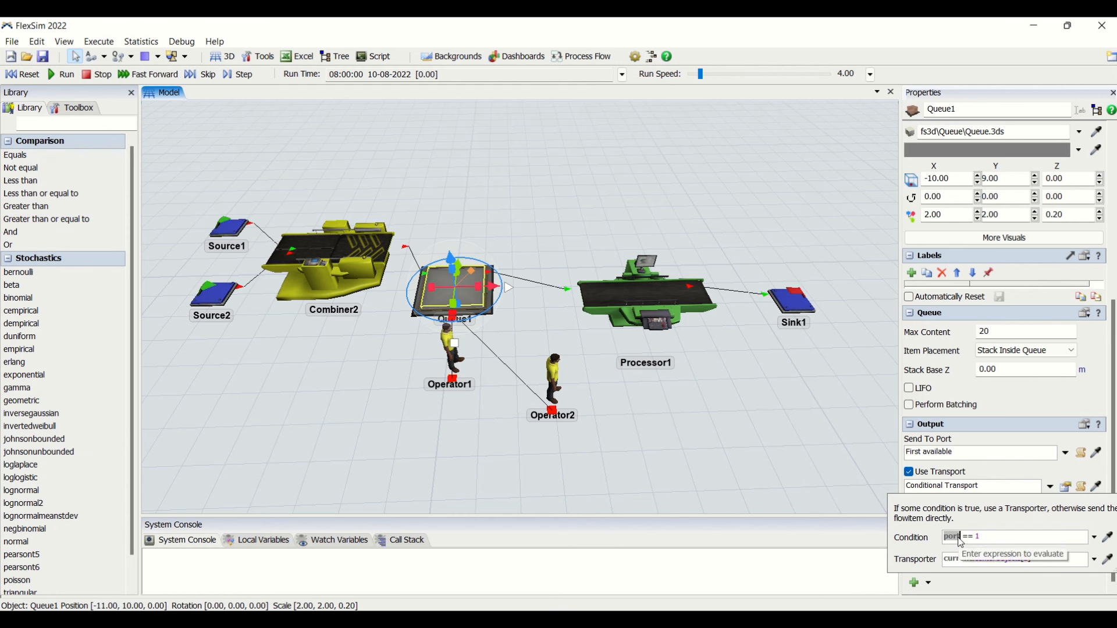
{"action": "left_click", "coordinate": [990, 537]}
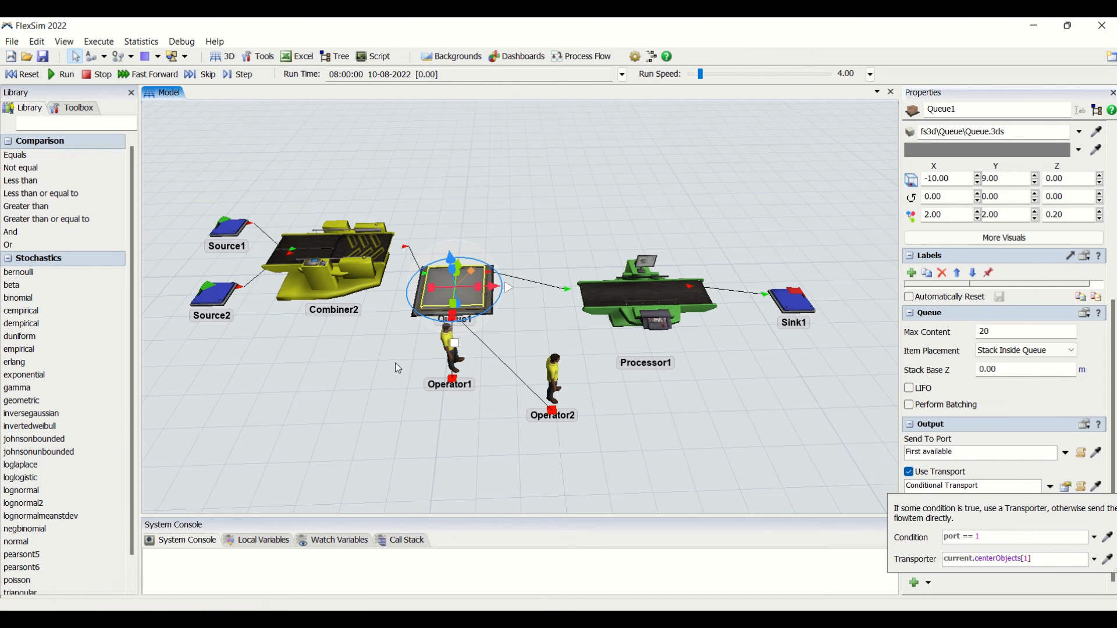
{"action": "left_click", "coordinate": [458, 354]}
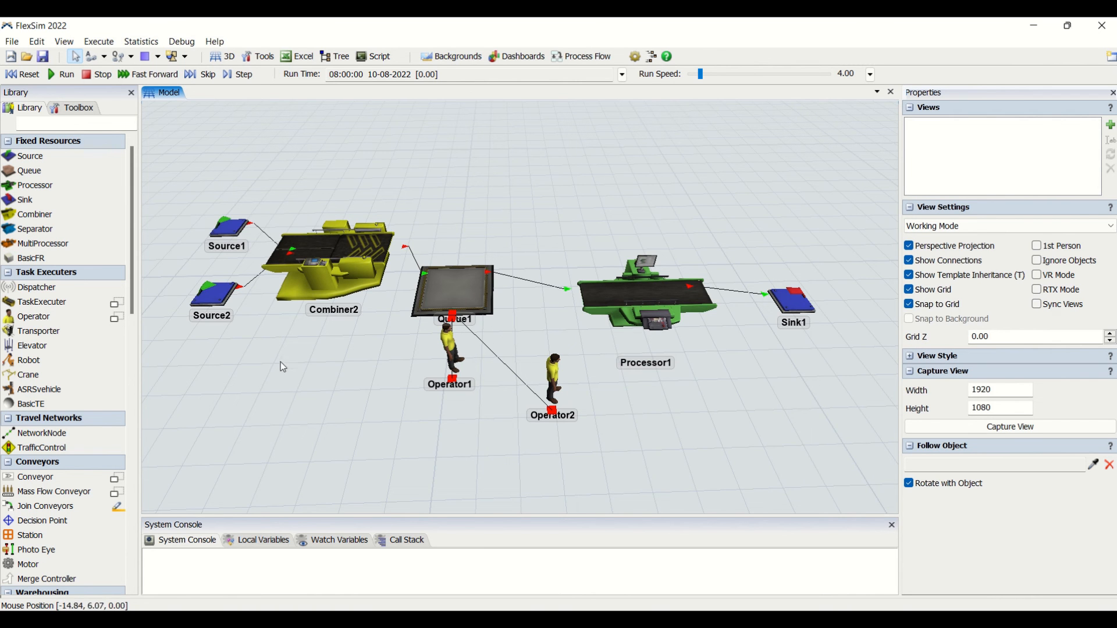
Disconnect Combiner2 from Queue1 and Source1 from Combiner2
{"action": "left_click_drag", "start_coordinate": [280, 362], "coordinate": [339, 331]}
{"action": "left_click_drag", "start_coordinate": [224, 190], "coordinate": [374, 299], "text": "shift"}
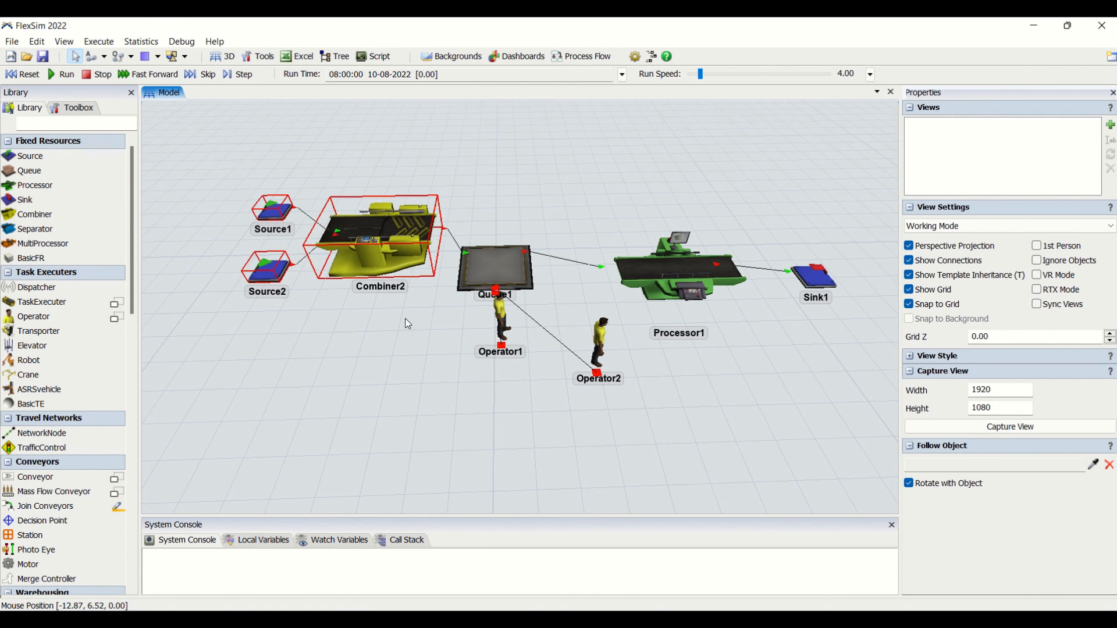
{"action": "left_click", "coordinate": [401, 284]}
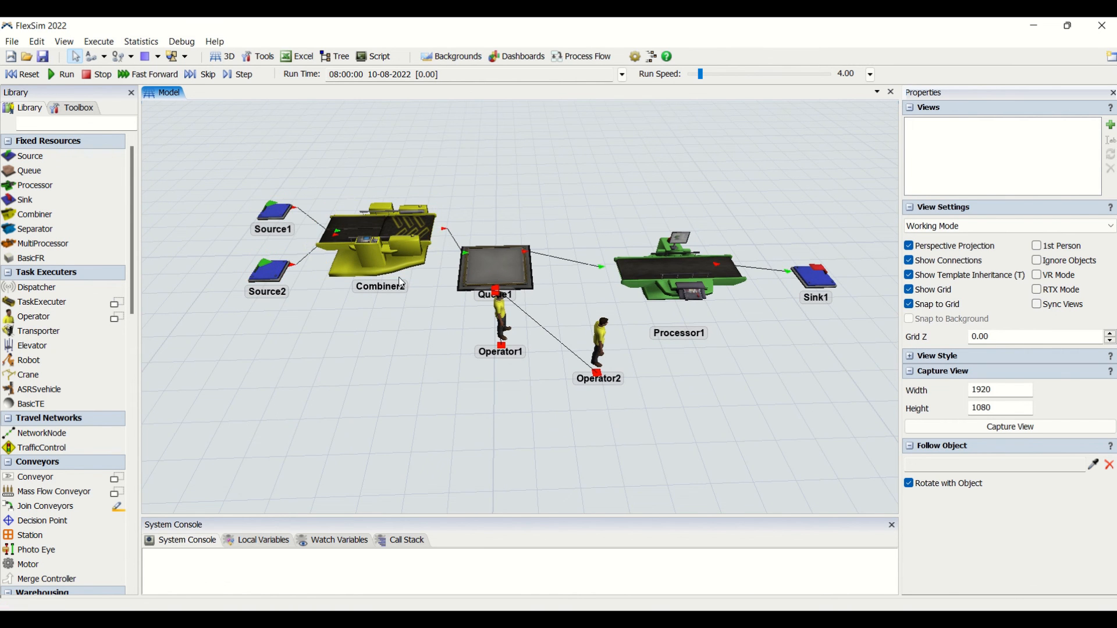
{"action": "left_click", "coordinate": [390, 232]}
{"action": "left_click", "coordinate": [481, 261]}
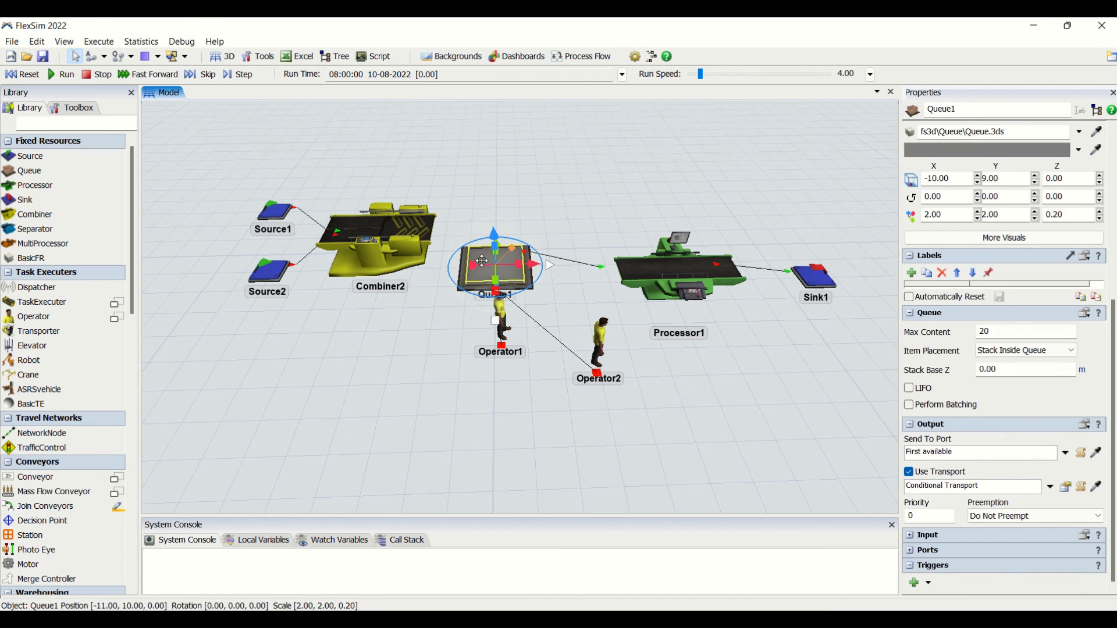
{"action": "key", "text": "q"}
{"action": "left_click", "coordinate": [277, 212]}
{"action": "left_click", "coordinate": [386, 234]}
Connect Source1's output directly to Queue1
{"action": "key", "text": "a"}
{"action": "left_click", "coordinate": [272, 212]}
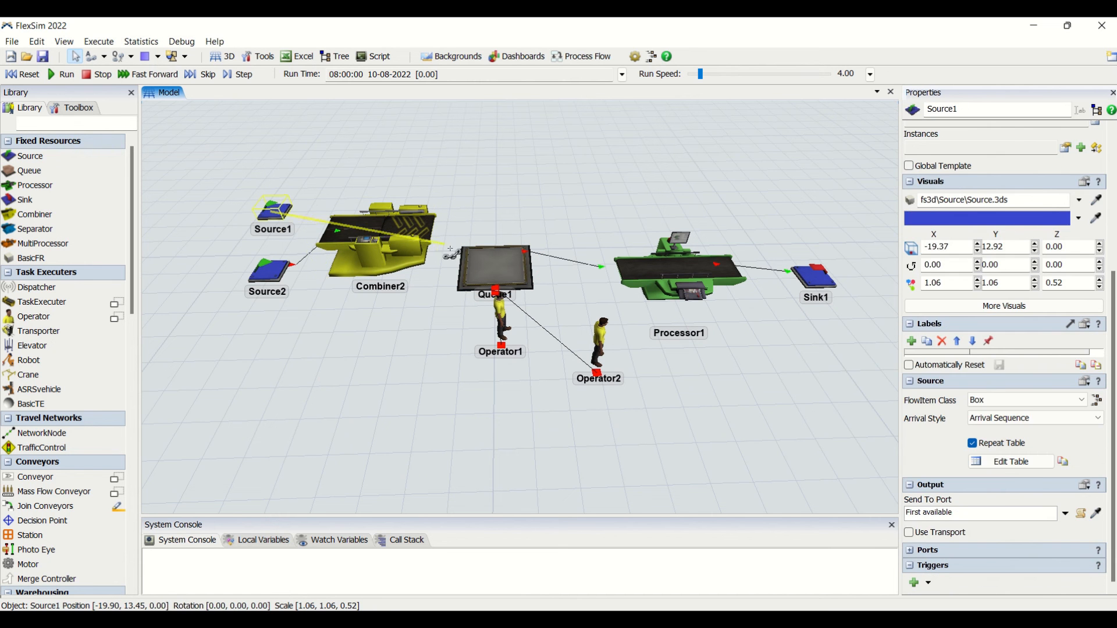
{"action": "left_click", "coordinate": [445, 249]}
{"action": "left_click", "coordinate": [506, 265]}
{"action": "left_click_drag", "start_coordinate": [362, 303], "coordinate": [309, 335]}
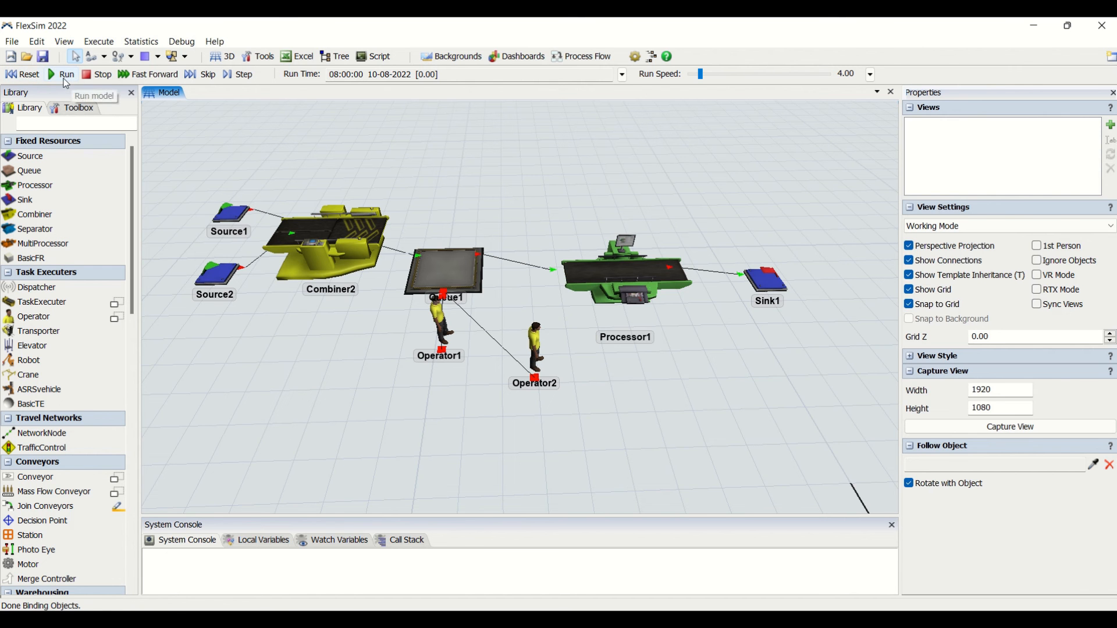
Change Queue1's Conditional Transport condition to item.Type == 1, run the model to test it, and reset it
{"action": "left_click", "coordinate": [455, 260]}
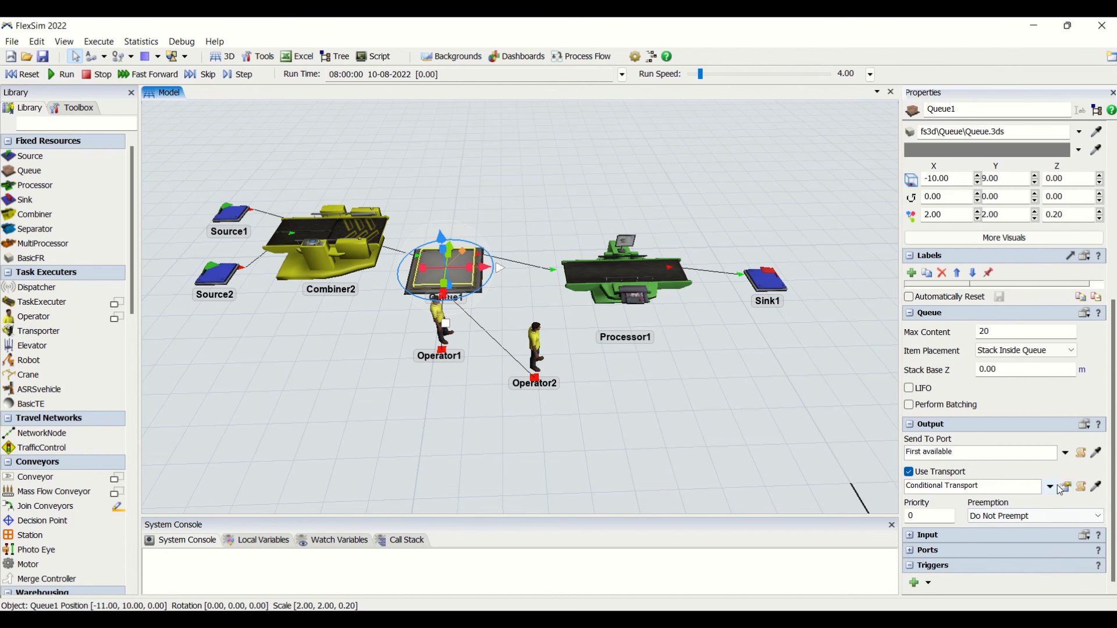
{"action": "left_click", "coordinate": [1065, 486]}
{"action": "double_click", "coordinate": [950, 536]}
{"action": "type", "text": "item"}
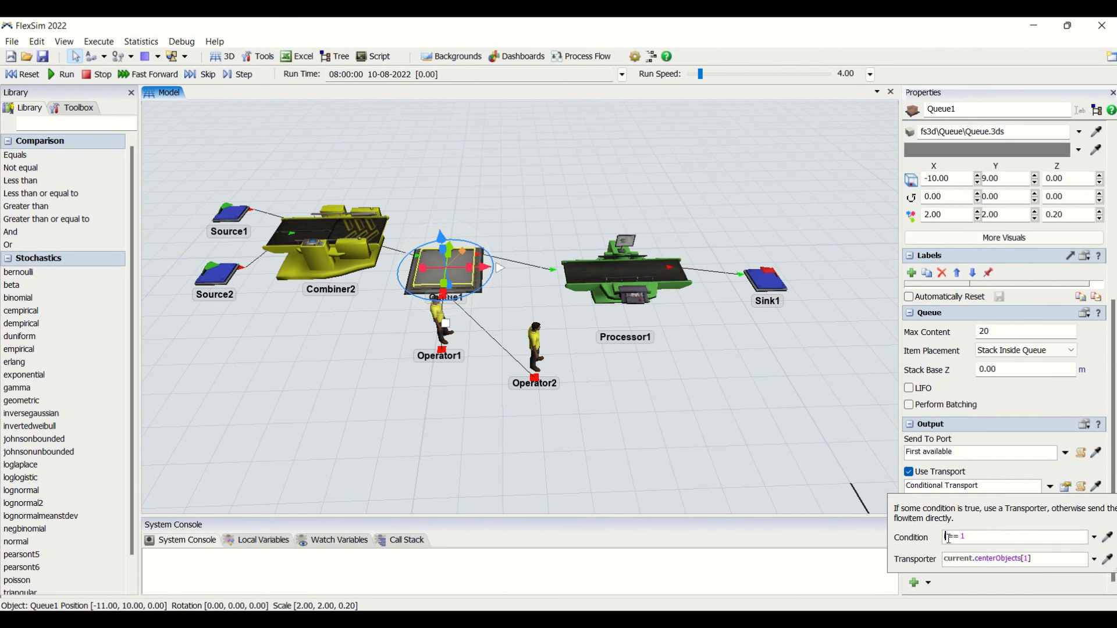
{"action": "type", "text": ".Type"}
{"action": "left_click", "coordinate": [68, 76]}
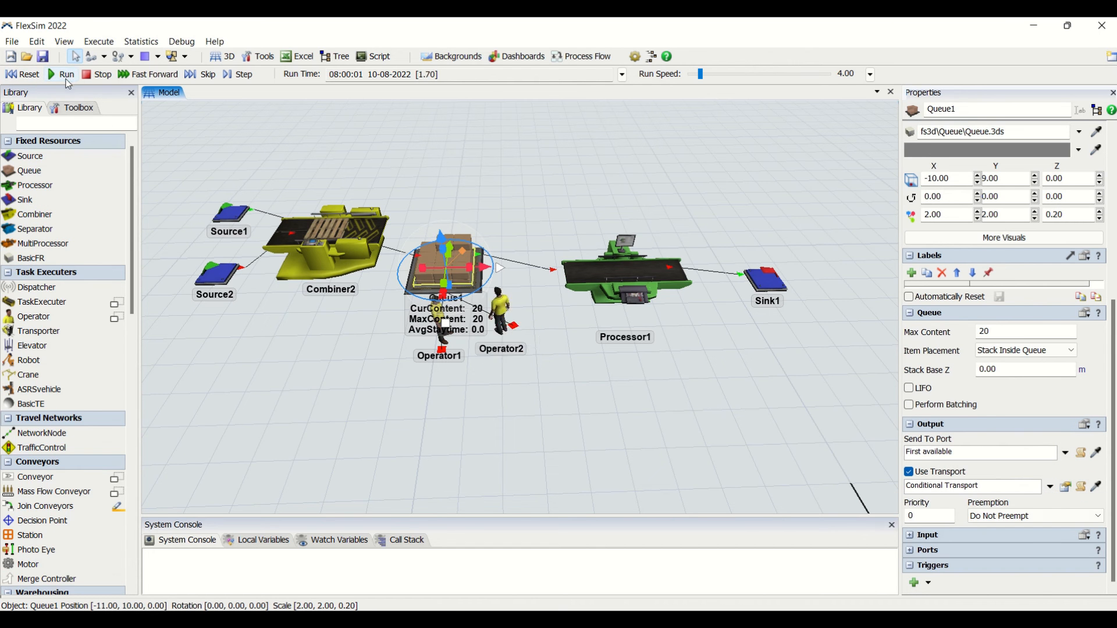
{"action": "left_click", "coordinate": [23, 74]}
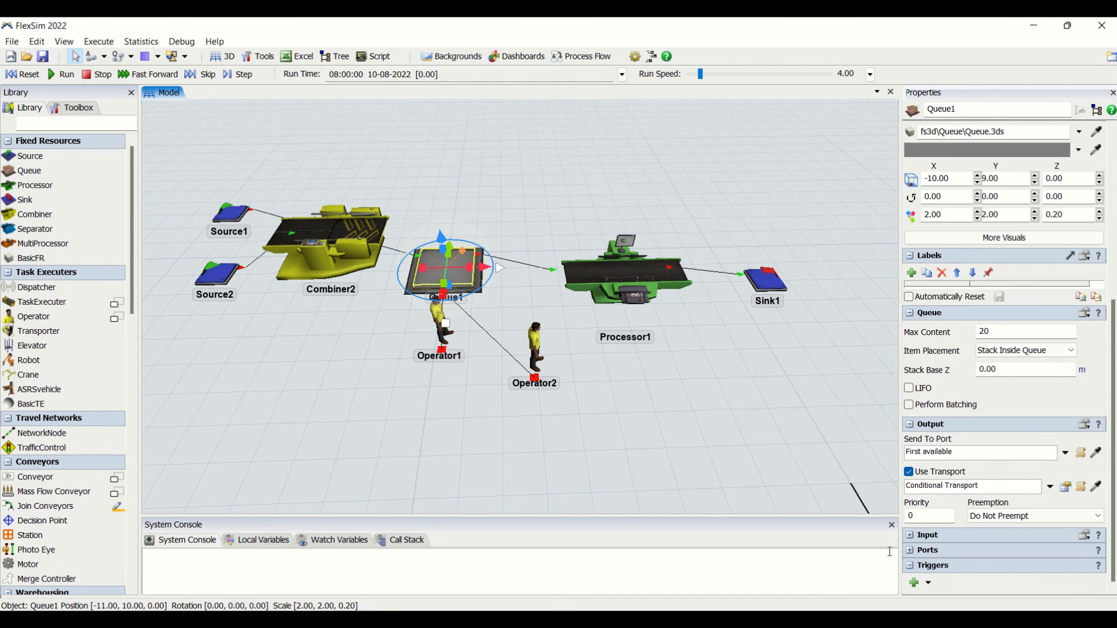
Reorder Queue1's central ports so that Operator1 comes first and Operator2 second
{"action": "left_click", "coordinate": [925, 553]}
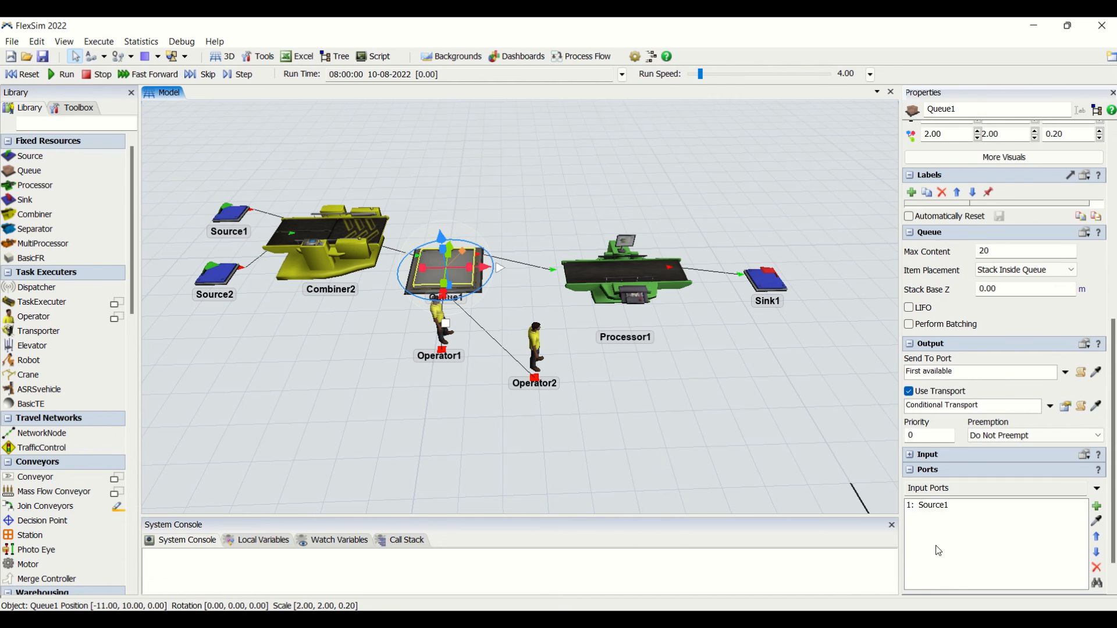
{"action": "left_click", "coordinate": [1097, 489]}
{"action": "left_click", "coordinate": [1041, 521]}
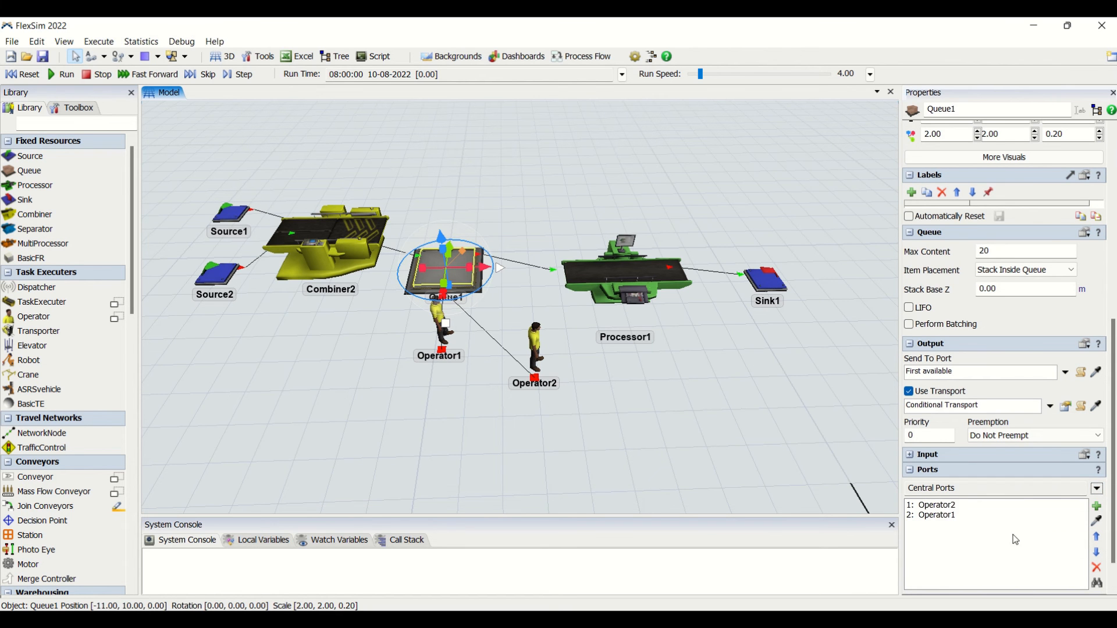
{"action": "left_click", "coordinate": [942, 504]}
{"action": "left_click", "coordinate": [1097, 552]}
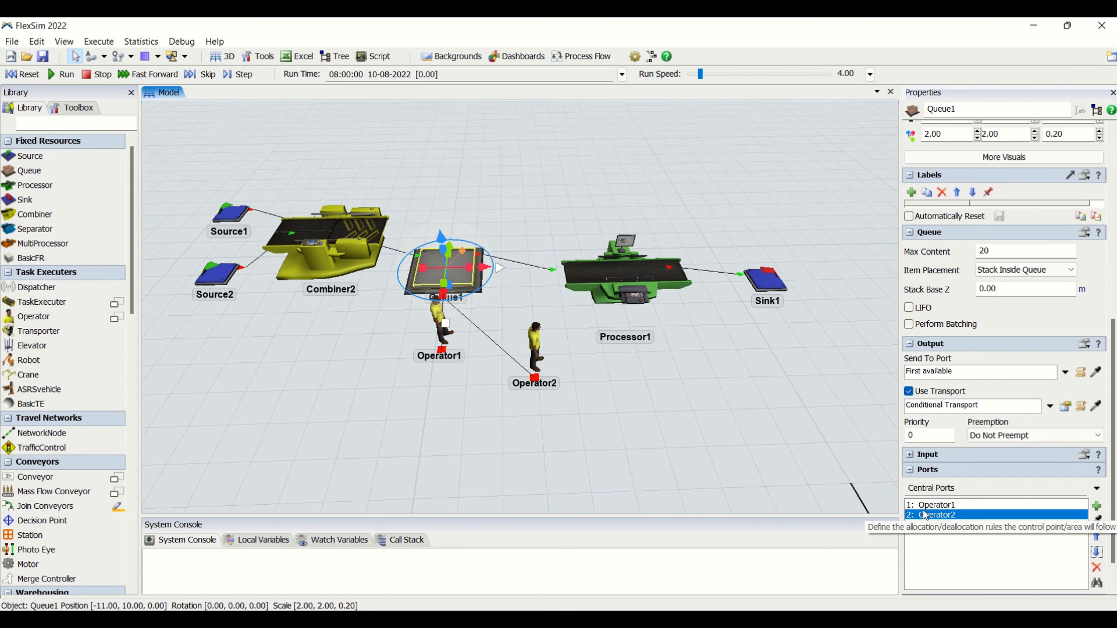
Run the model to test Conditional Transport with the reordered central ports, check the option's settings on Queue1, and reset the model
{"action": "left_click", "coordinate": [676, 430]}
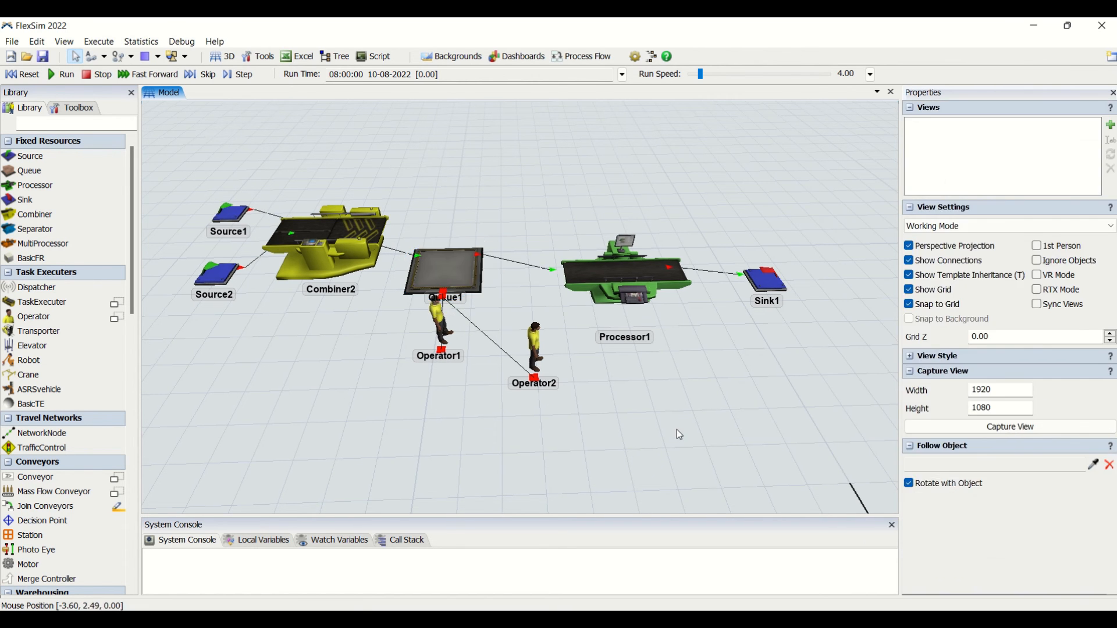
{"action": "left_click", "coordinate": [22, 75]}
{"action": "left_click", "coordinate": [62, 75]}
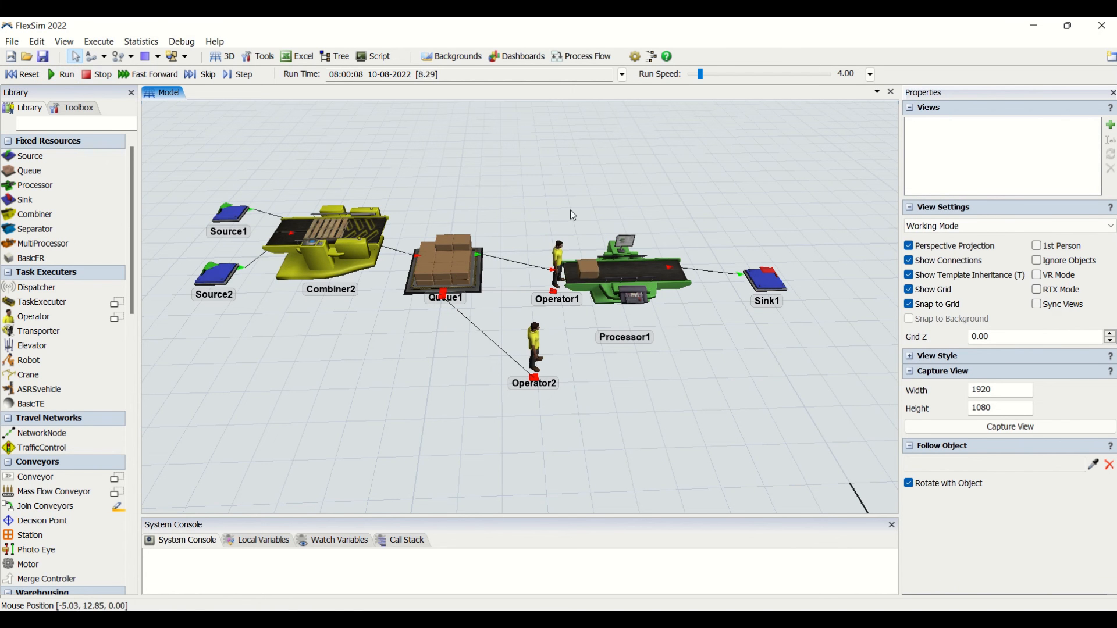
{"action": "left_click", "coordinate": [465, 279]}
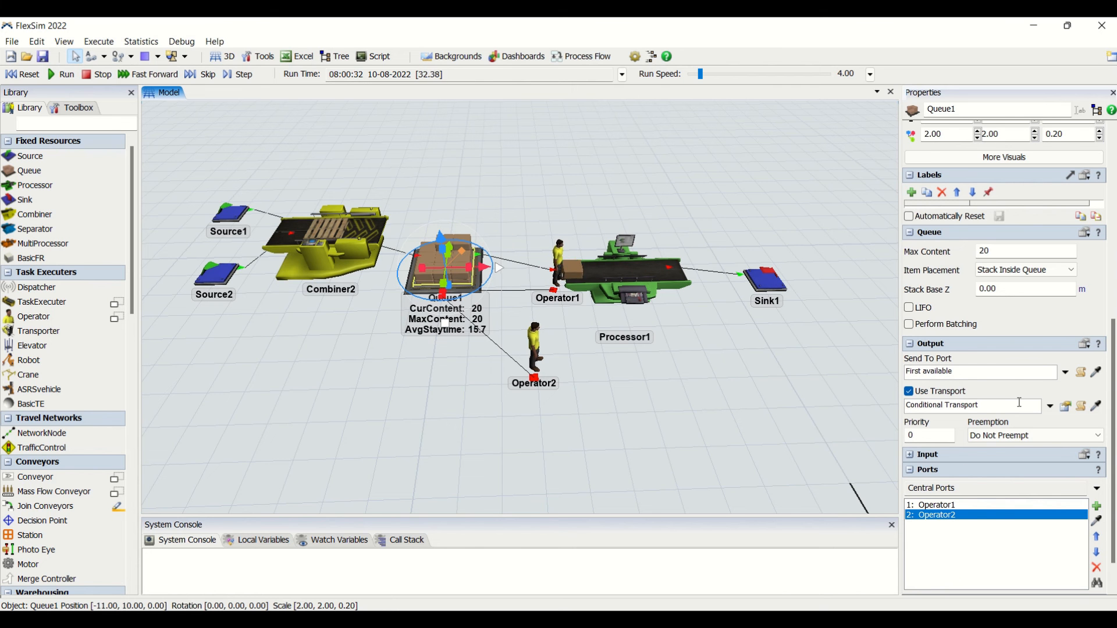
{"action": "left_click", "coordinate": [1064, 407]}
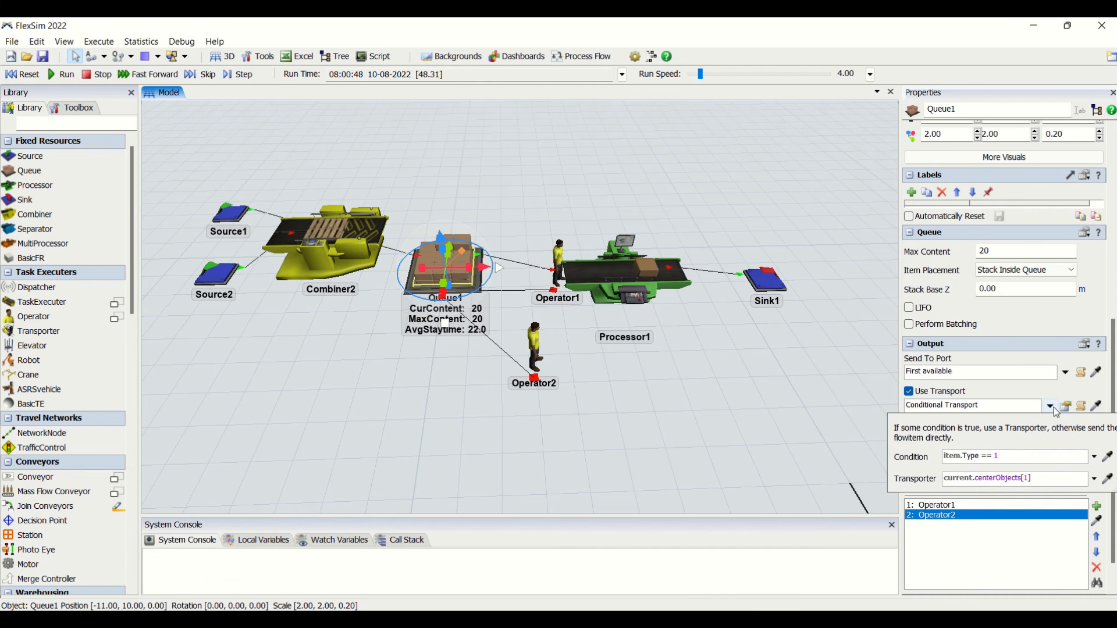
{"action": "left_click", "coordinate": [1051, 406]}
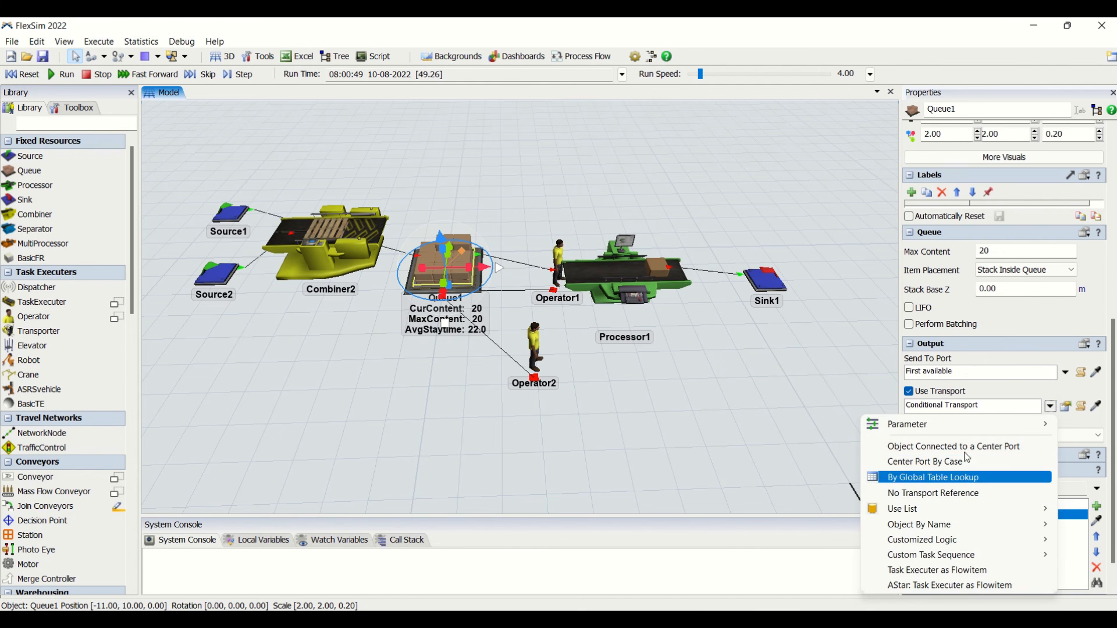
{"action": "left_click", "coordinate": [22, 75]}
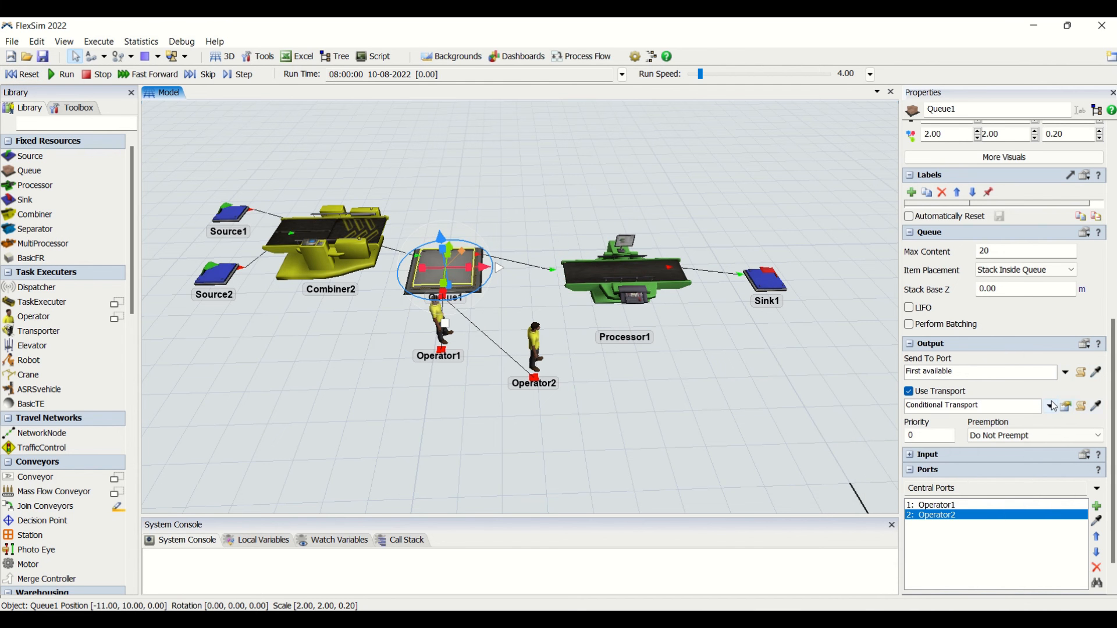
Set Queue1's transport to the customized logic Tagged Resource with tag label resourceTag, then reset and run the model
{"action": "left_click", "coordinate": [1051, 406]}
{"action": "mouse_move", "coordinate": [1023, 533]}
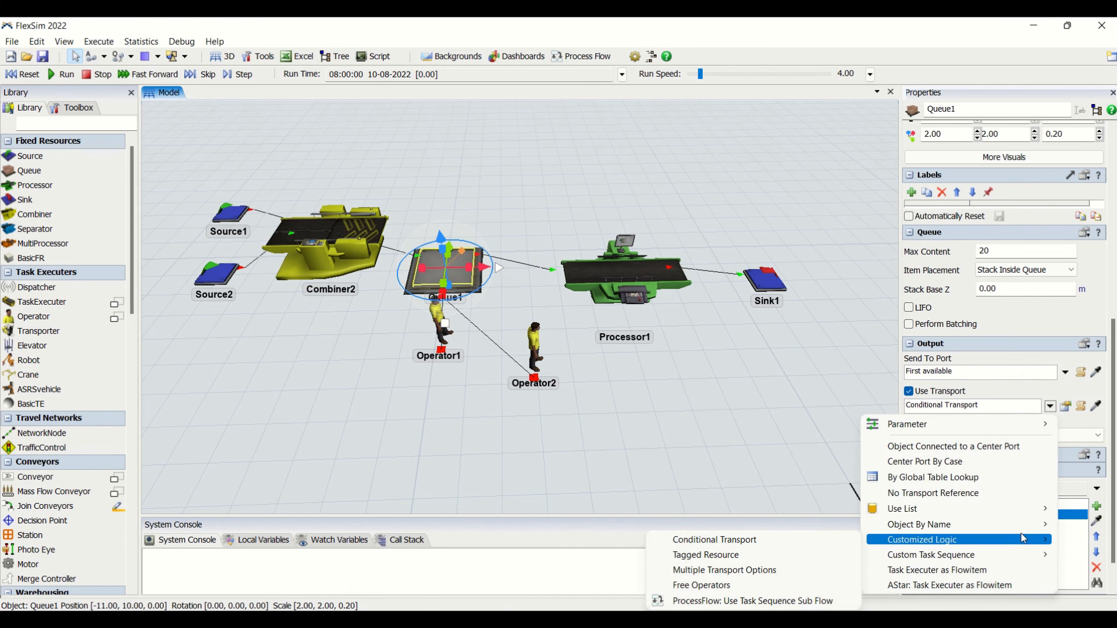
{"action": "left_click", "coordinate": [720, 556]}
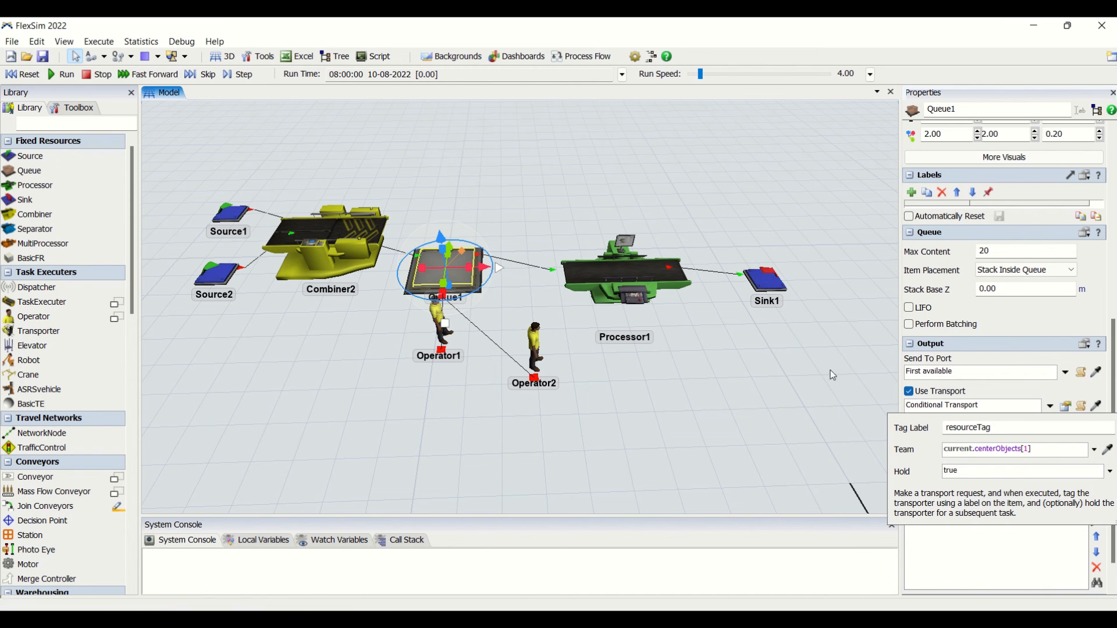
{"action": "left_click", "coordinate": [21, 73]}
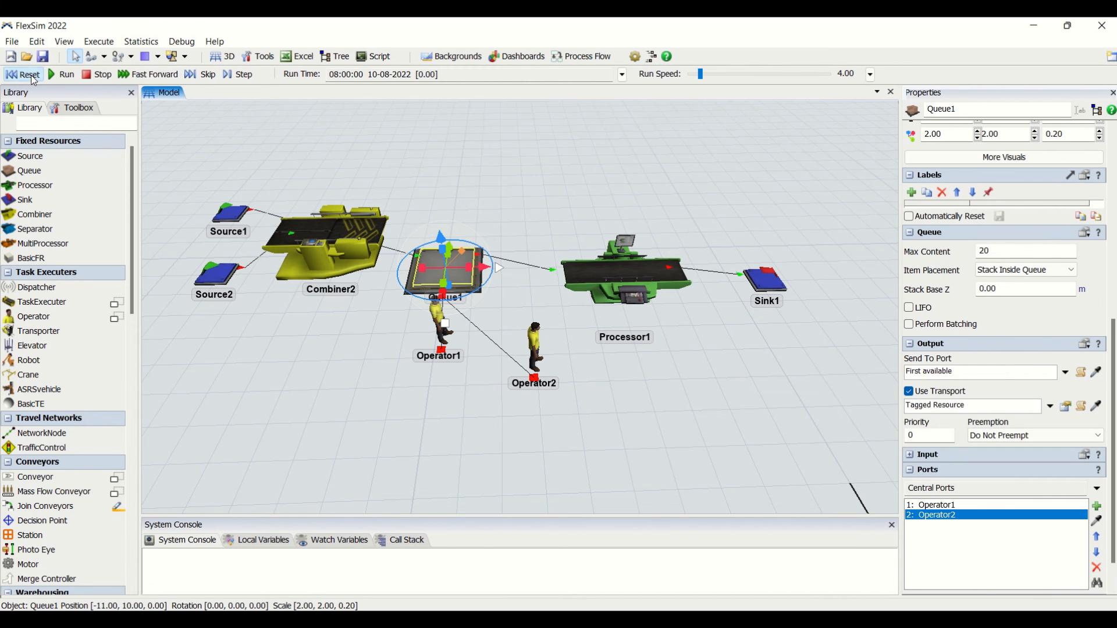
{"action": "left_click", "coordinate": [58, 74]}
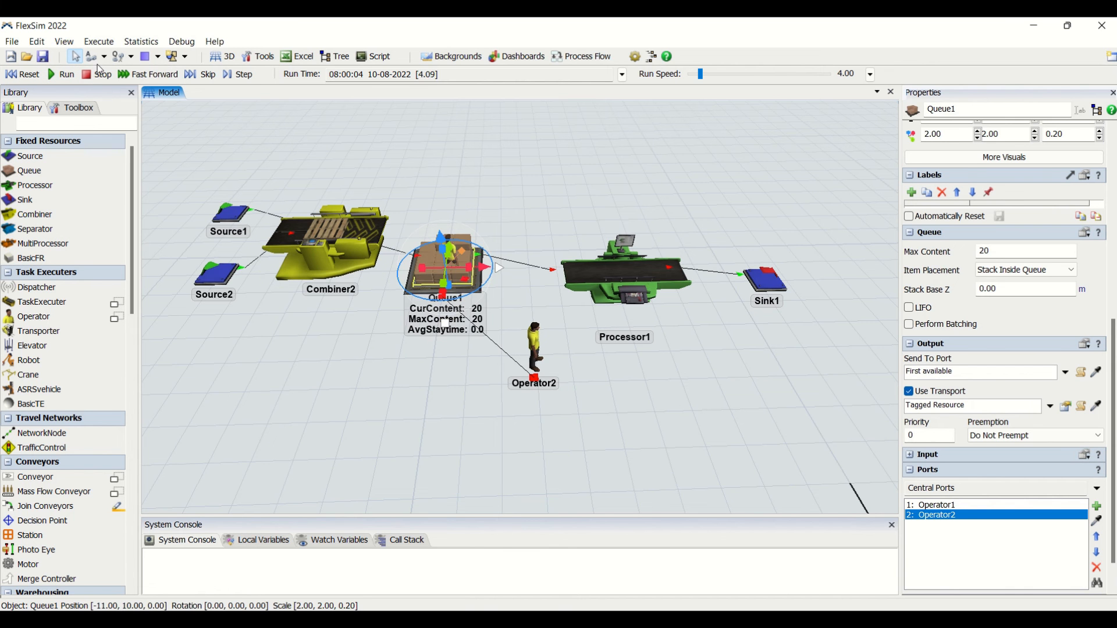
{"action": "left_click", "coordinate": [570, 390]}
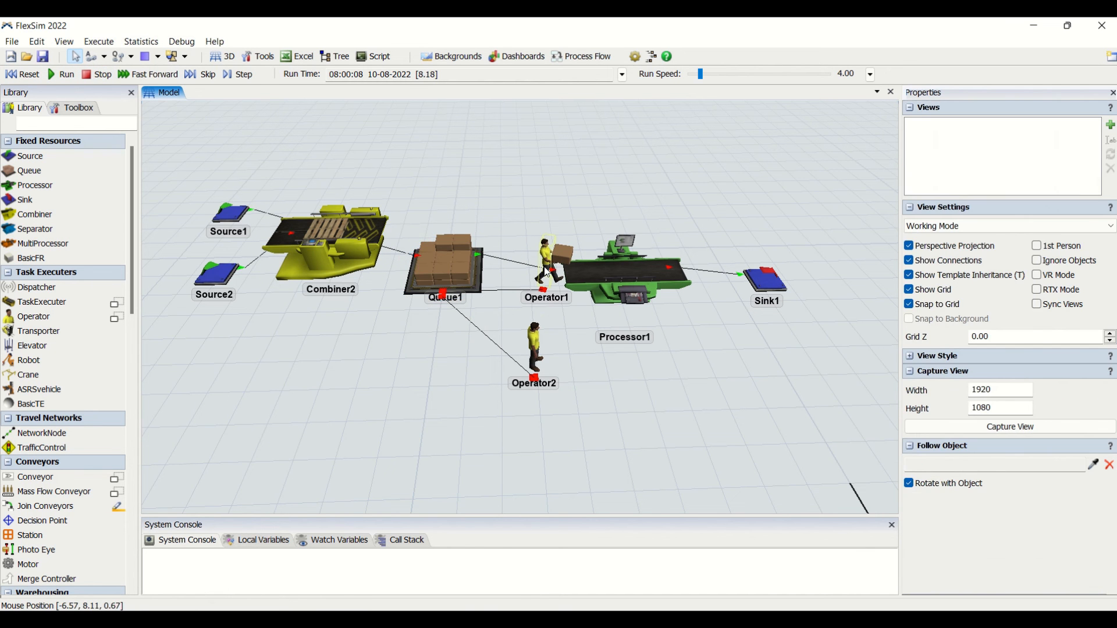
Inspect the resourceTag label of the item Operator1 is carrying to Processor1
{"action": "left_click", "coordinate": [555, 258]}
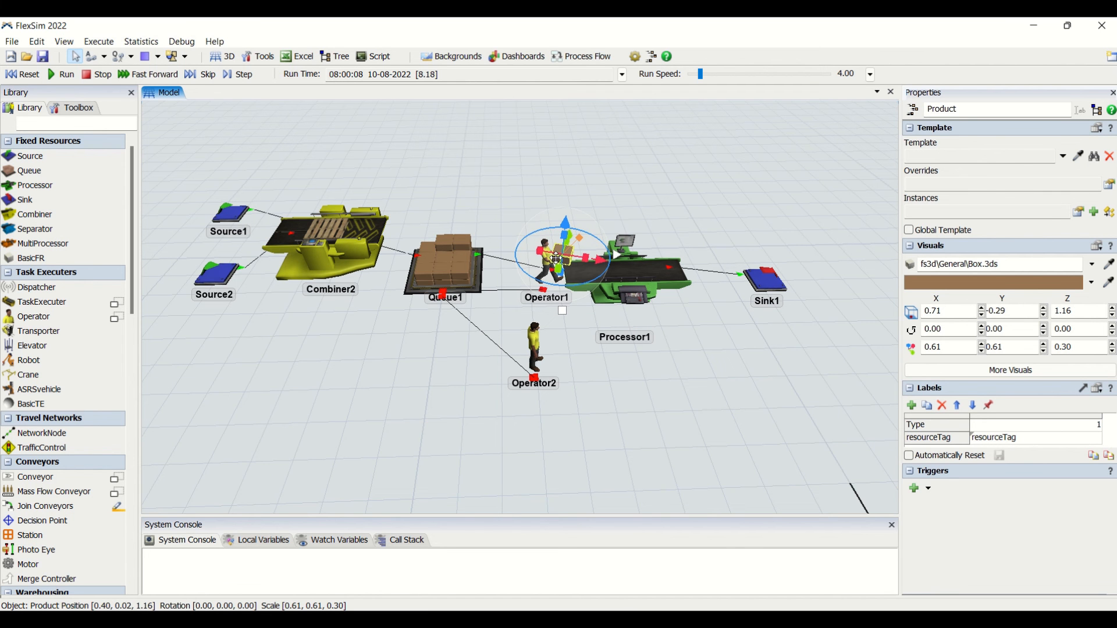
{"action": "left_click", "coordinate": [991, 438]}
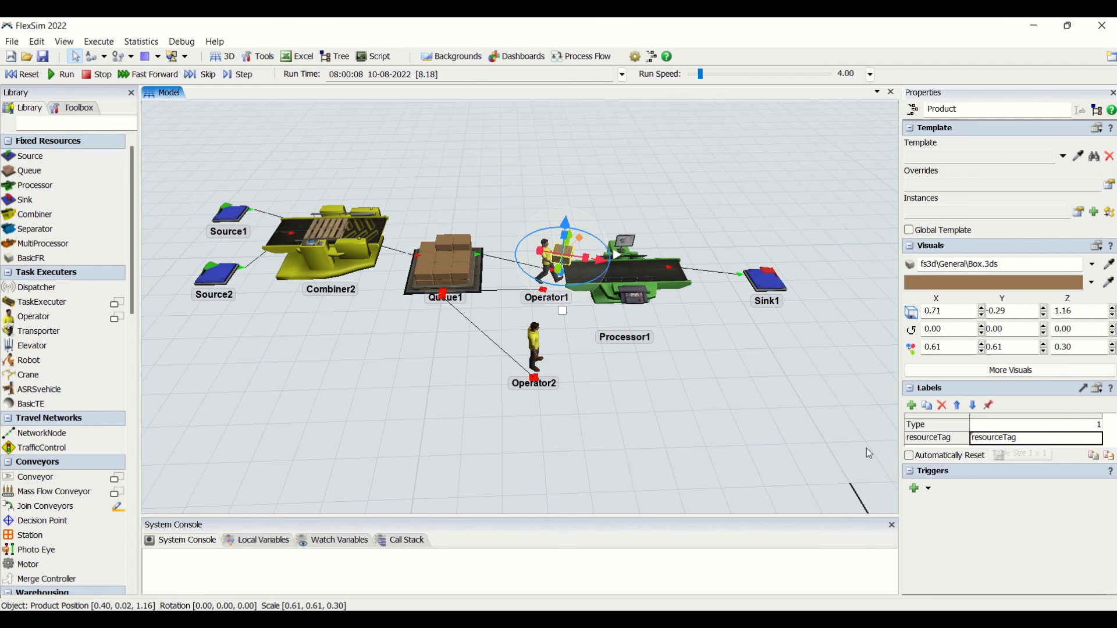
{"action": "left_click", "coordinate": [654, 286]}
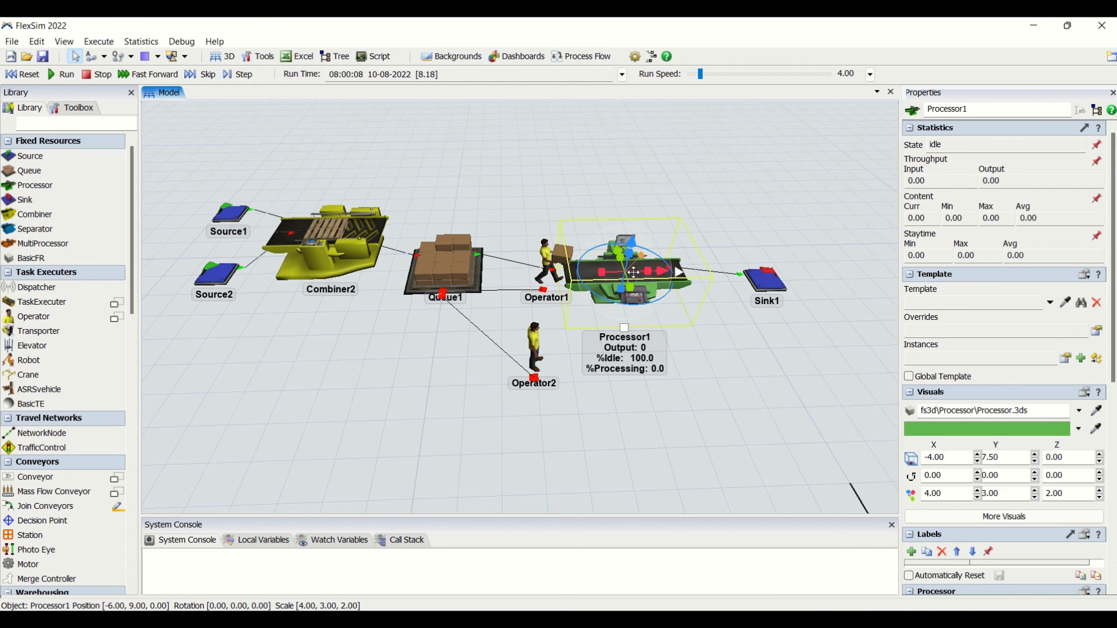
Run the model until the item reaches Processor1, inspect its resourceTag label there, and reset the model
{"action": "left_click", "coordinate": [62, 77]}
{"action": "left_click", "coordinate": [86, 74]}
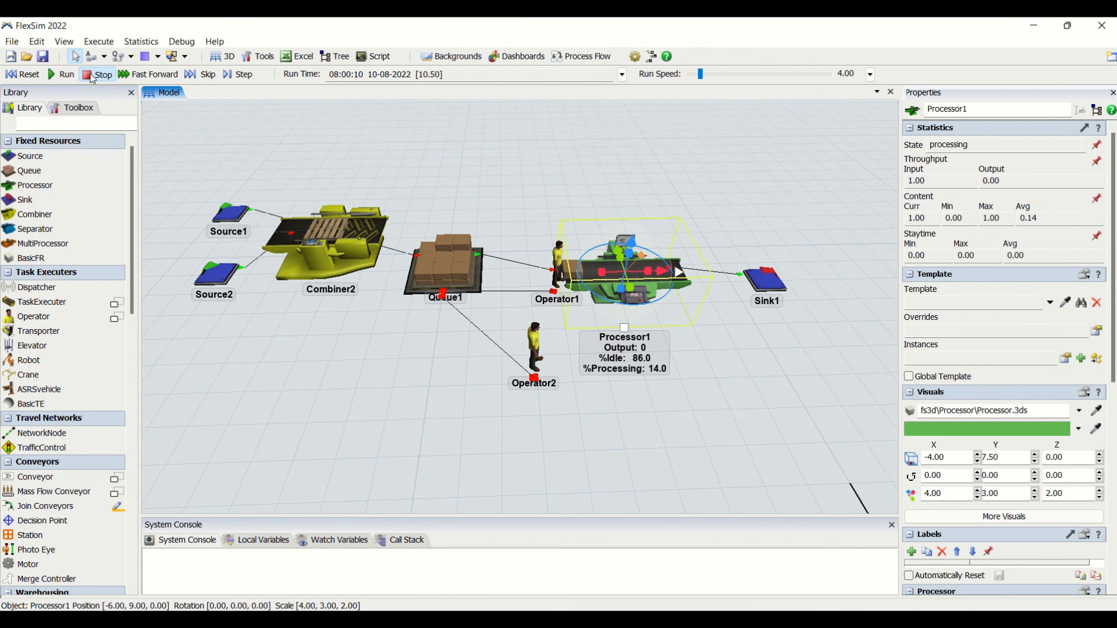
{"action": "left_click", "coordinate": [721, 404]}
{"action": "left_click", "coordinate": [568, 273]}
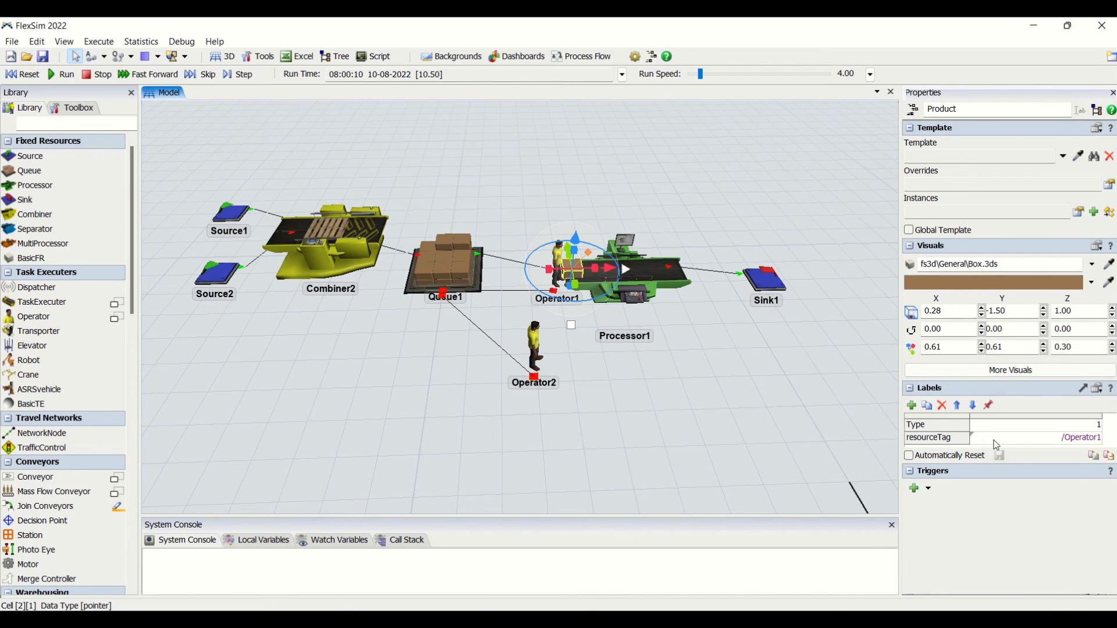
{"action": "left_click", "coordinate": [1072, 445]}
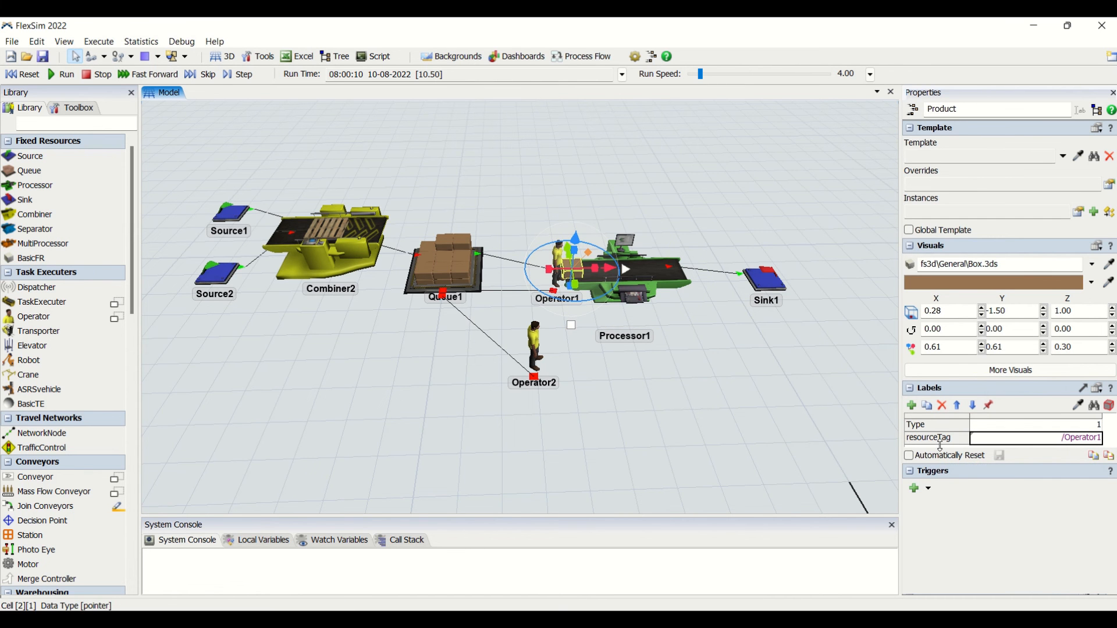
{"action": "left_click", "coordinate": [737, 348]}
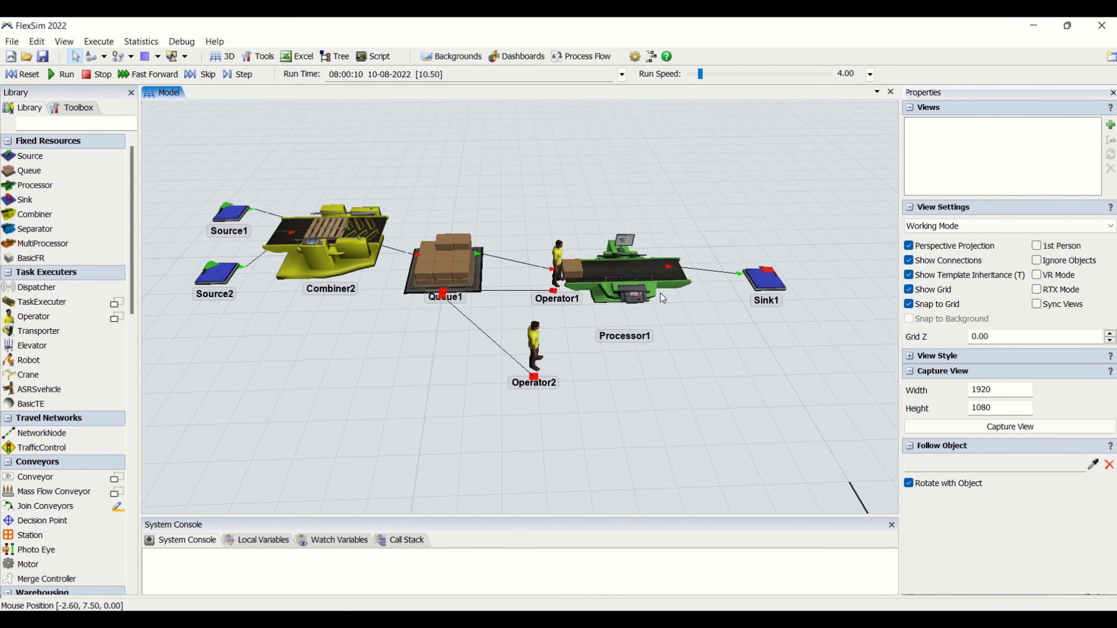
{"action": "left_click", "coordinate": [22, 75]}
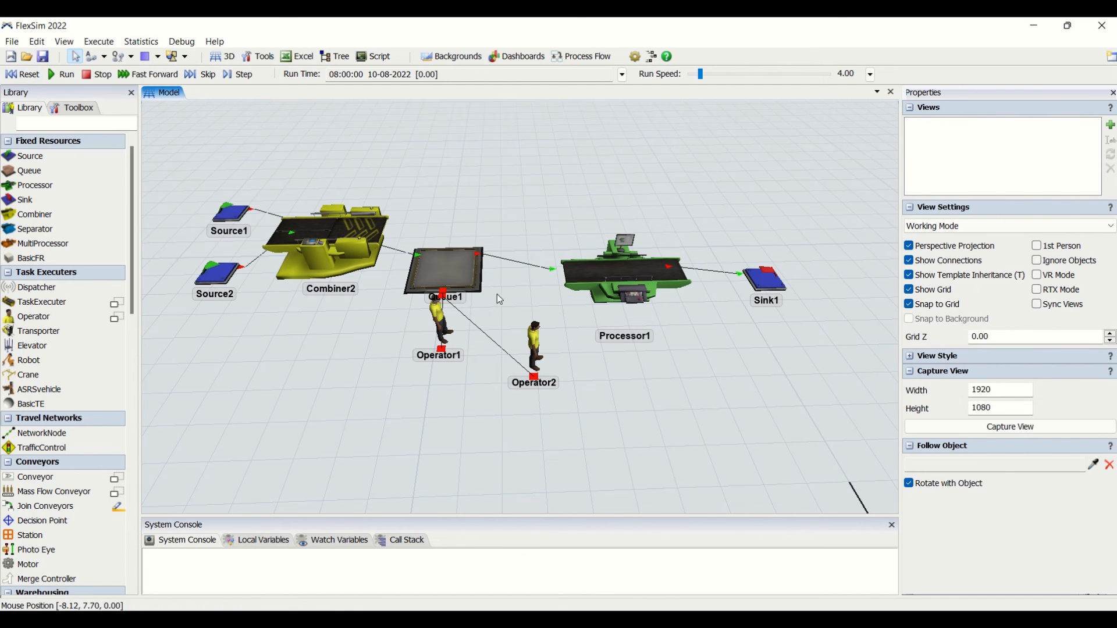
Change Queue1's transport to the customized logic Multiple Transport Options
{"action": "left_click", "coordinate": [459, 273]}
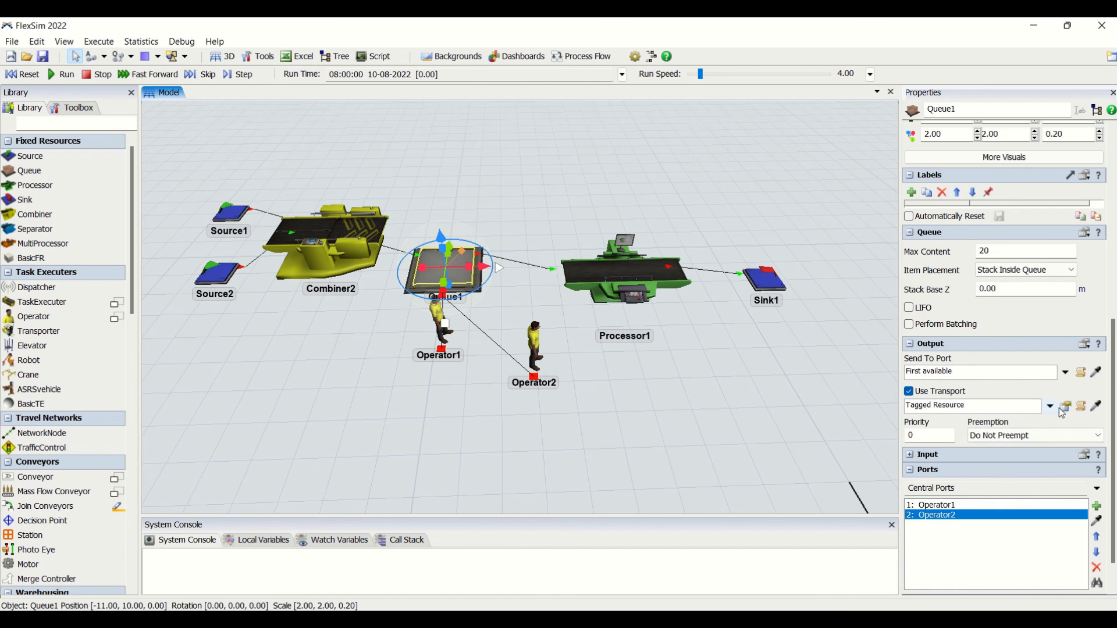
{"action": "left_click", "coordinate": [1049, 406]}
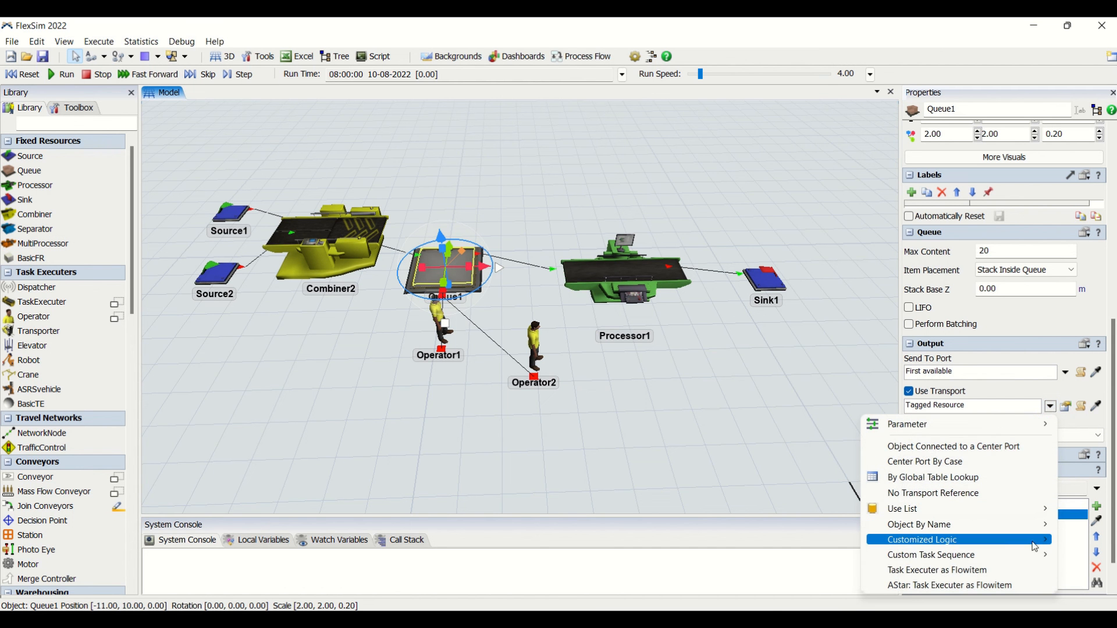
{"action": "mouse_move", "coordinate": [1035, 547]}
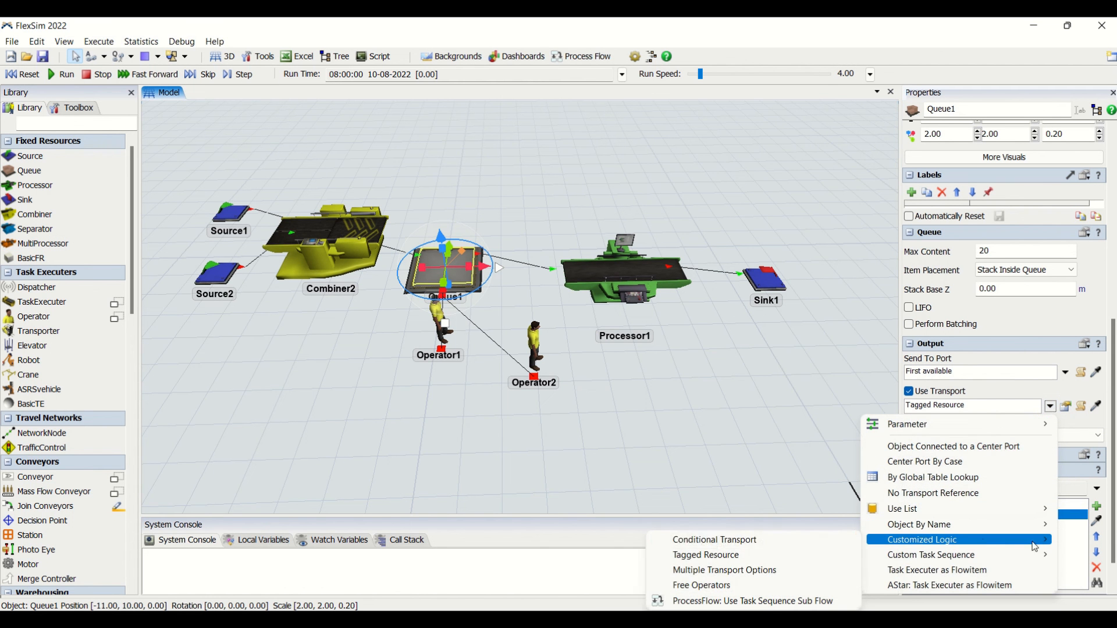
{"action": "left_click", "coordinate": [771, 572]}
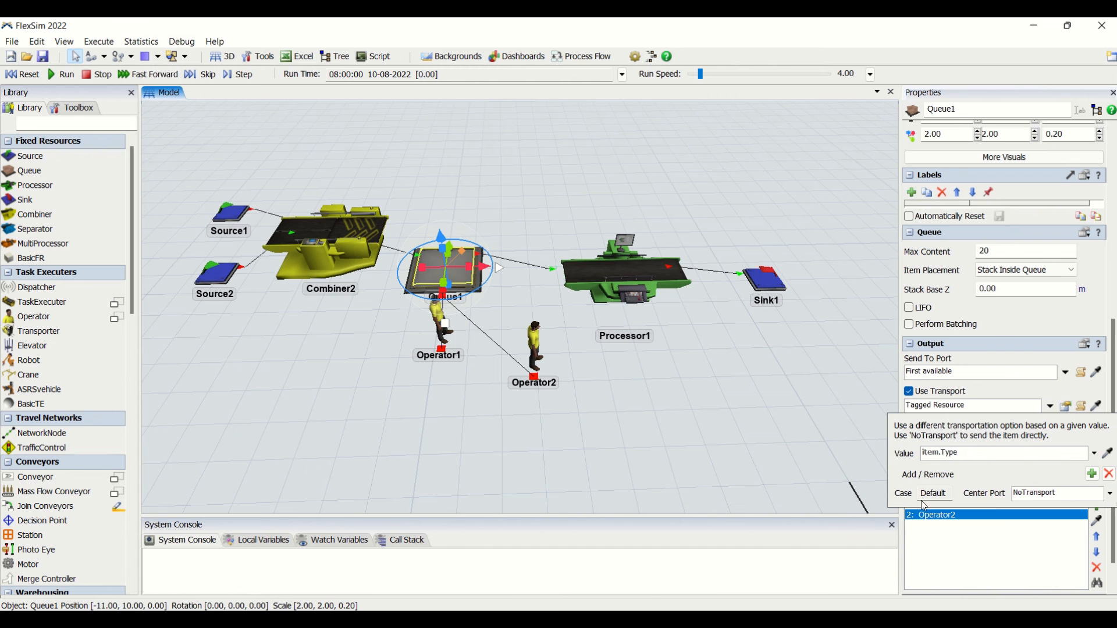
Switch Queue1's transport to Center Port By Case for comparison and add cases 1 and 2 based on item.Type
{"action": "left_click", "coordinate": [1050, 406]}
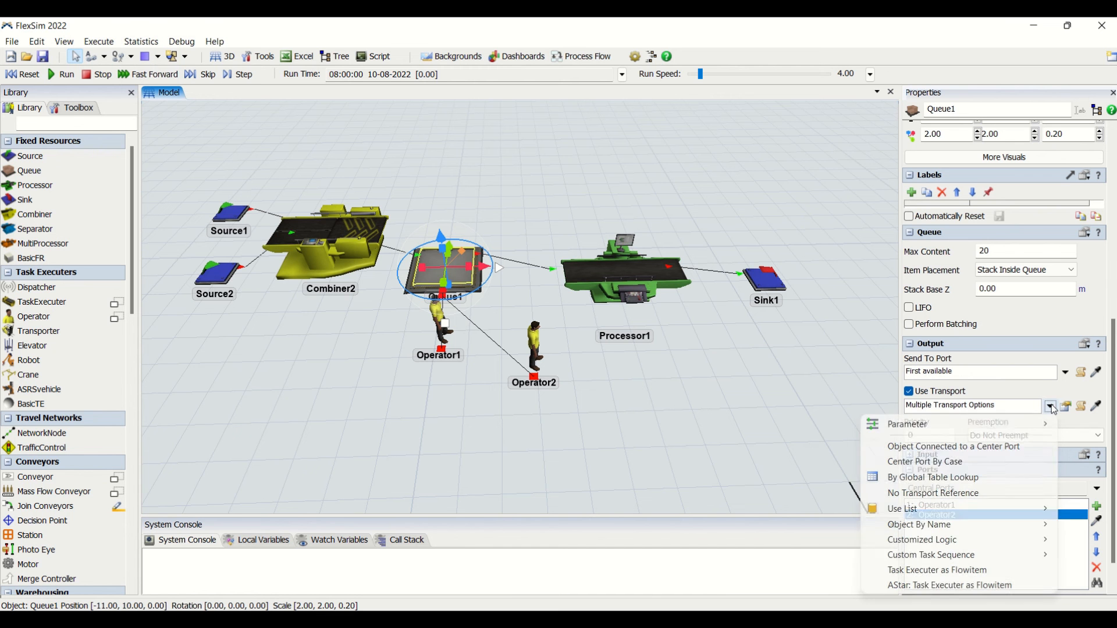
{"action": "left_click", "coordinate": [1022, 469]}
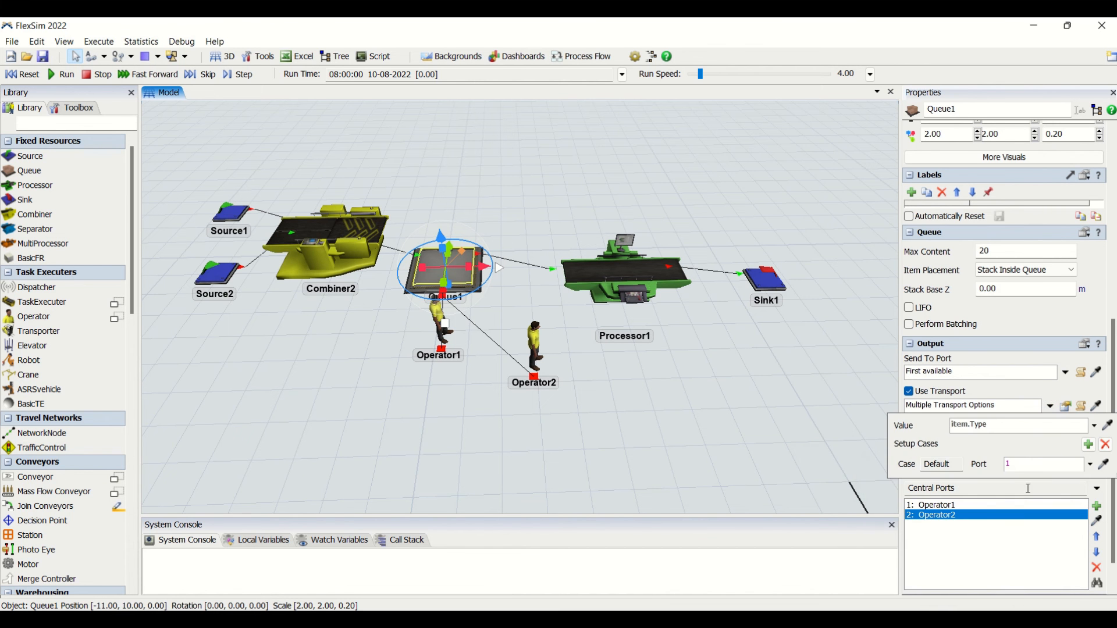
{"action": "left_click", "coordinate": [1050, 407]}
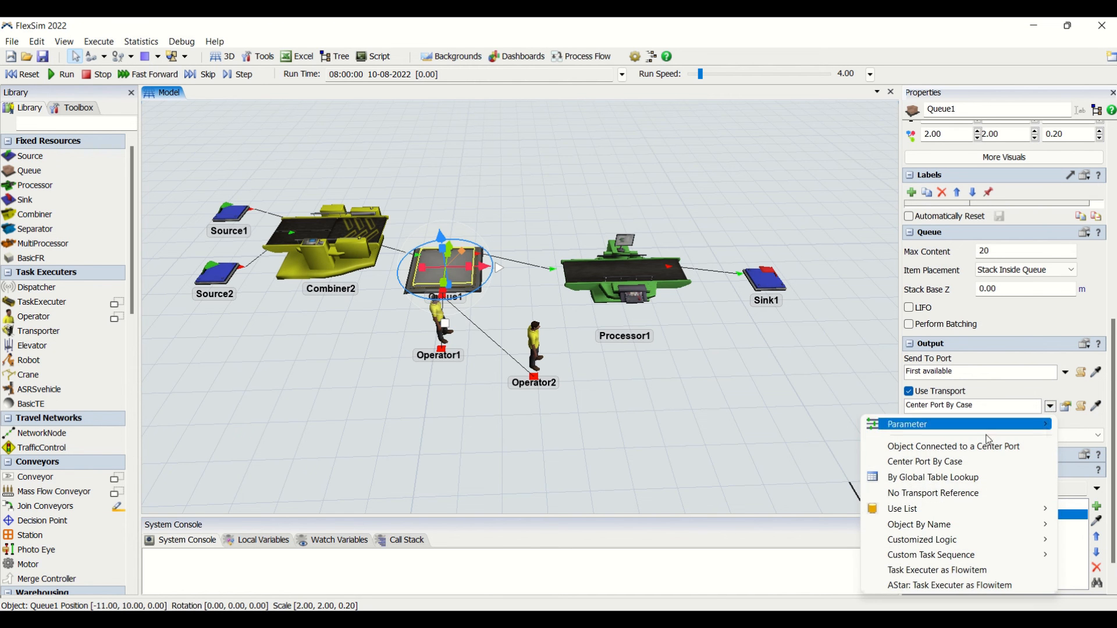
{"action": "left_click", "coordinate": [1038, 460]}
{"action": "left_click", "coordinate": [1088, 445]}
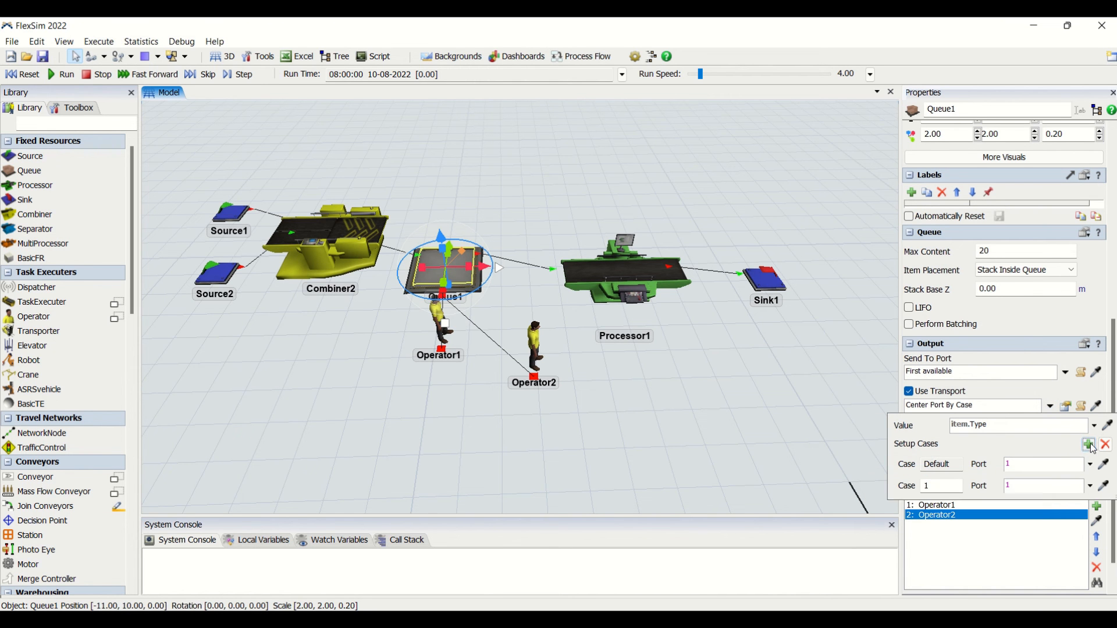
{"action": "left_click", "coordinate": [1088, 445]}
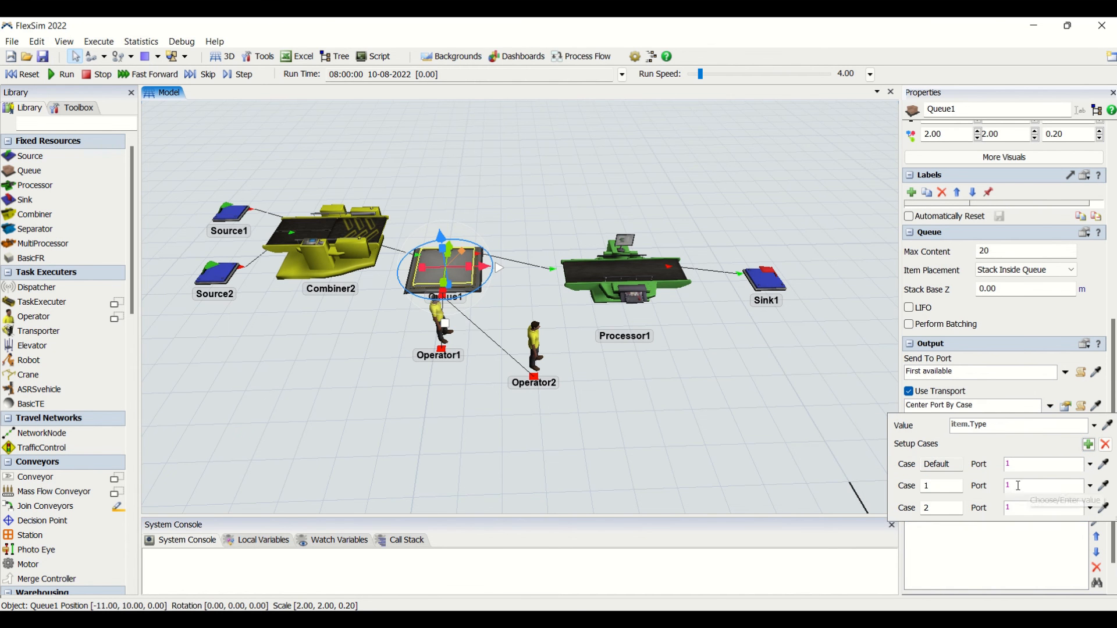
{"action": "left_click", "coordinate": [1013, 464]}
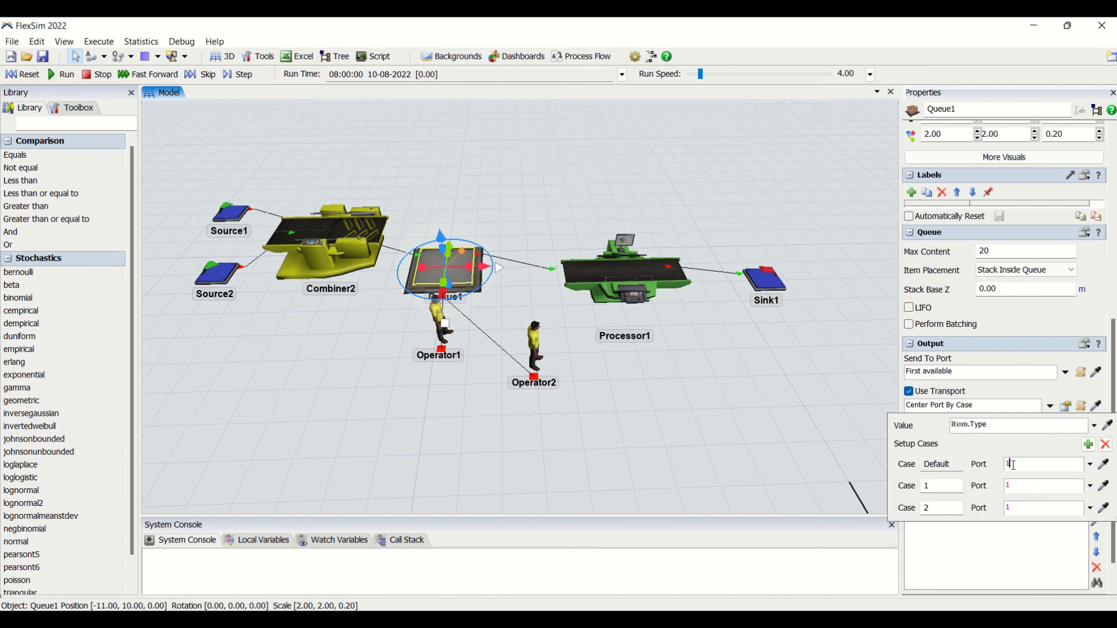
{"action": "left_click", "coordinate": [1089, 464]}
{"action": "left_click", "coordinate": [1050, 391]}
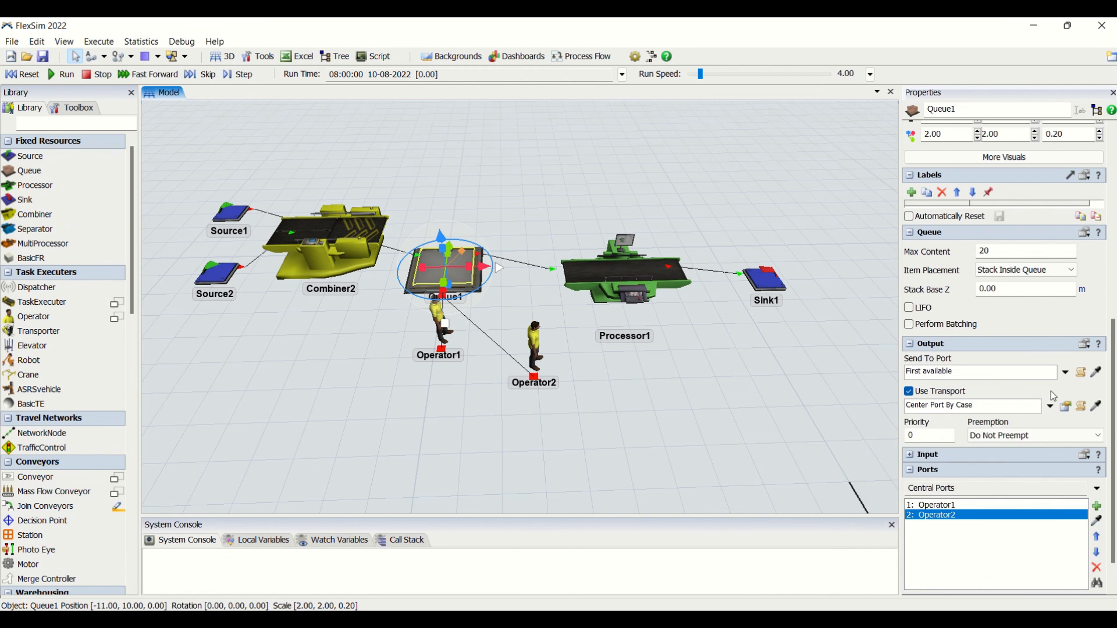
Set Queue1's transport to Multiple Transport Options by item.Type, adding cases 1 and 2 for center ports 1 and 2 with NoTransport as default
{"action": "left_click", "coordinate": [1049, 405]}
{"action": "mouse_move", "coordinate": [983, 540]}
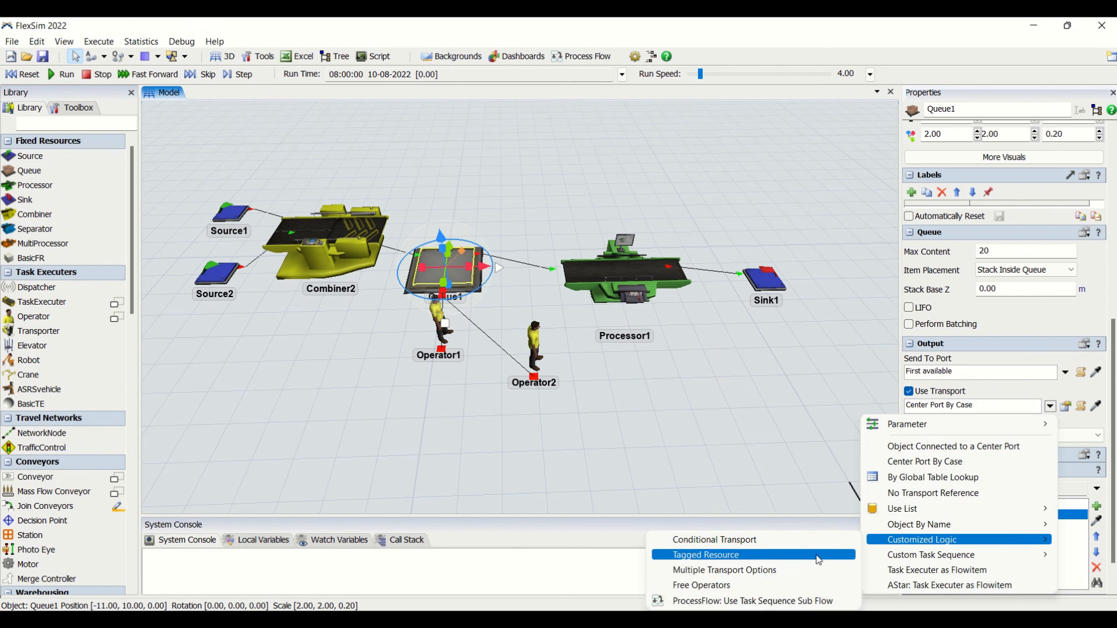
{"action": "left_click", "coordinate": [738, 570]}
{"action": "left_click_drag", "start_coordinate": [1059, 494], "coordinate": [987, 484]}
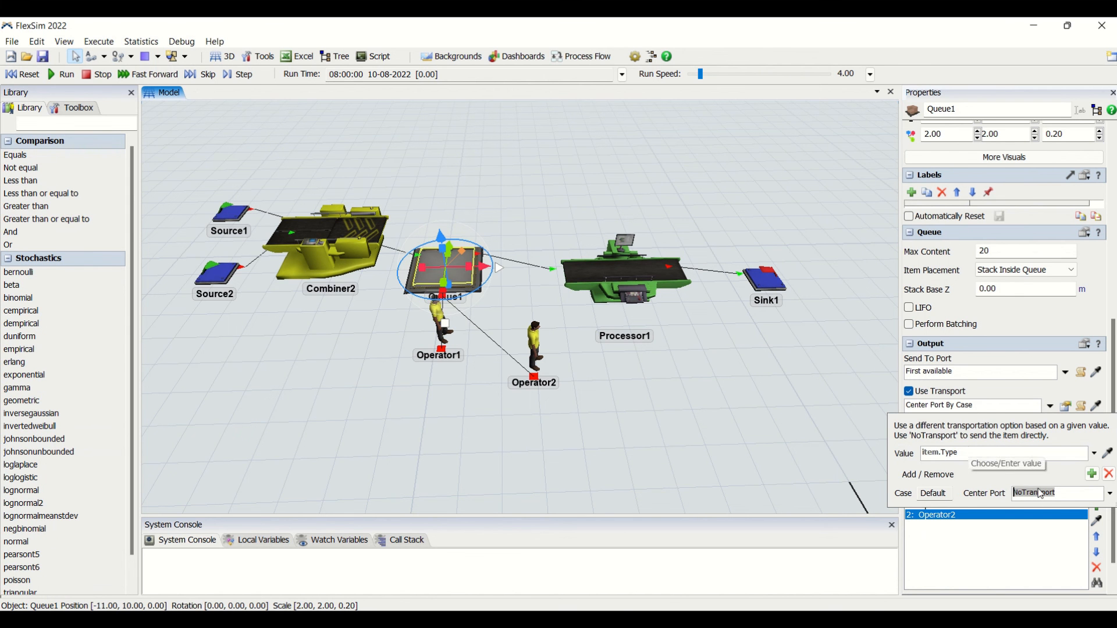
{"action": "left_click", "coordinate": [1091, 473]}
{"action": "left_click", "coordinate": [1091, 473]}
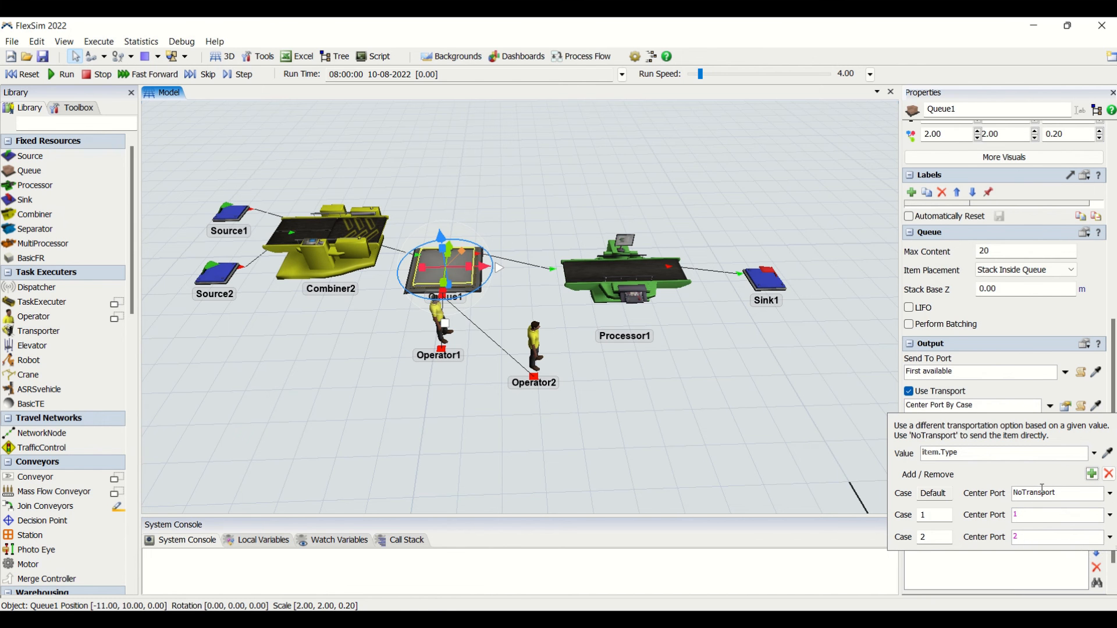
{"action": "left_click", "coordinate": [1060, 494]}
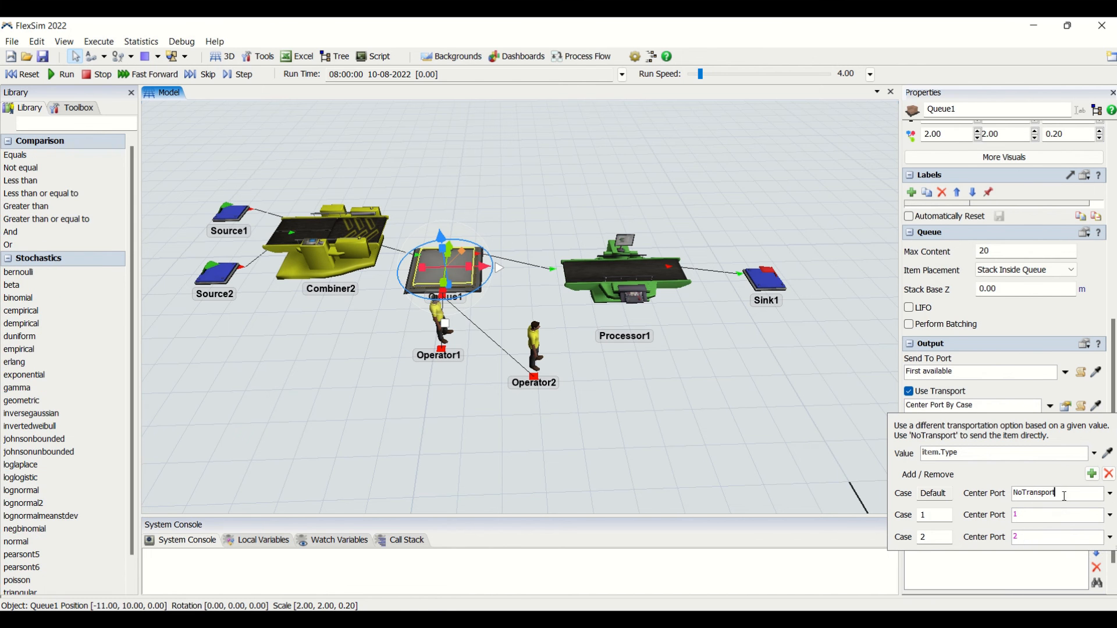
{"action": "left_click", "coordinate": [1033, 389]}
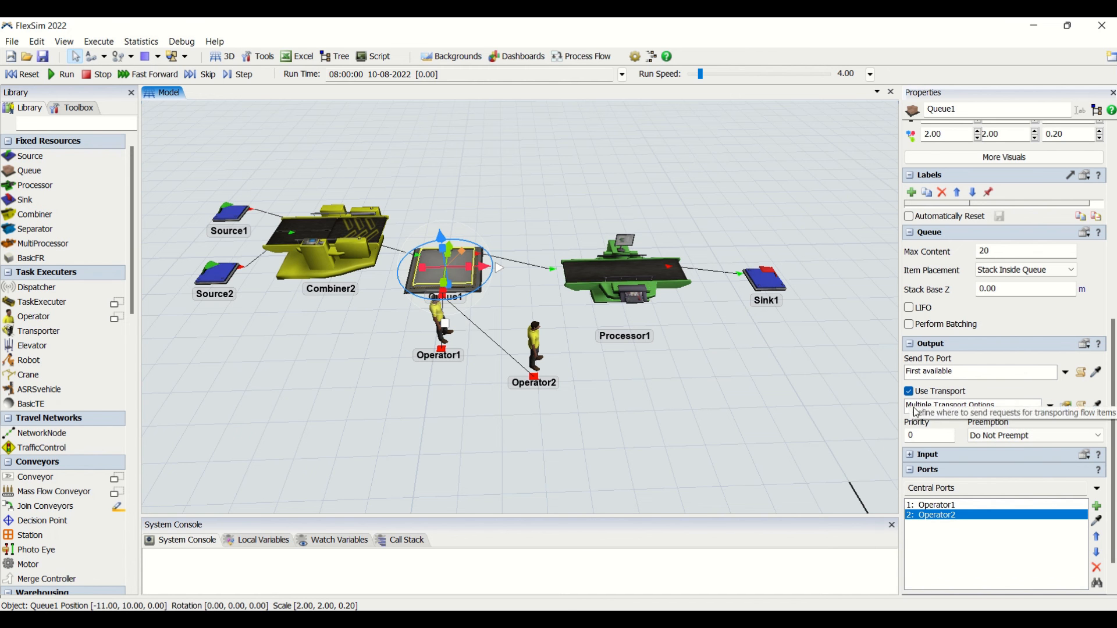
Set Queue1's transport to the customized logic Free Operators
{"action": "left_click", "coordinate": [1050, 406]}
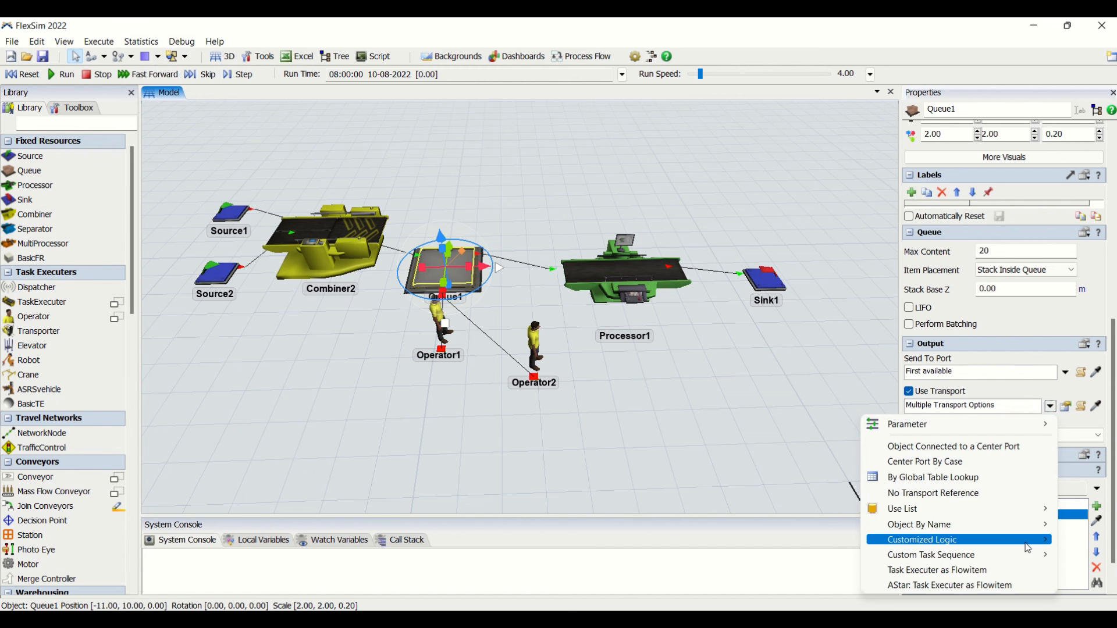
{"action": "mouse_move", "coordinate": [1028, 547]}
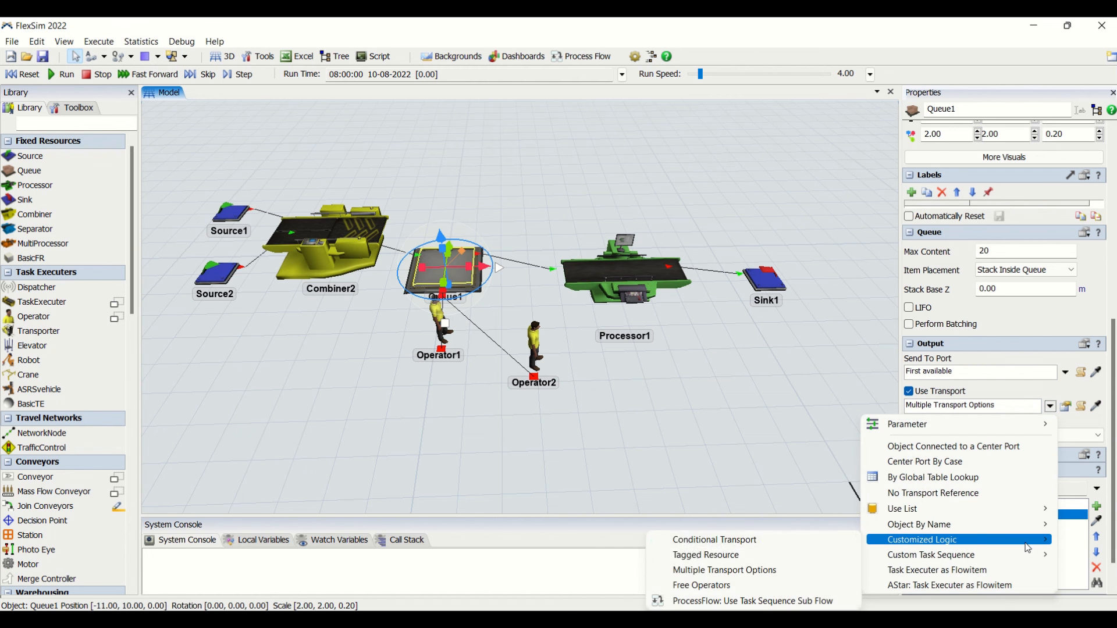
{"action": "left_click", "coordinate": [707, 585]}
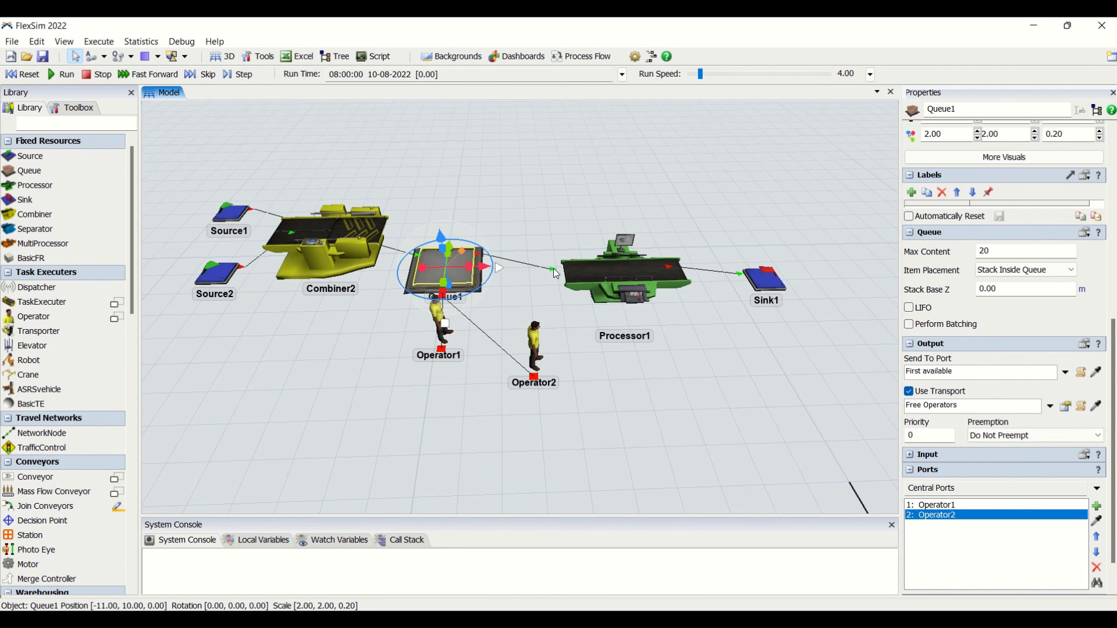
{"action": "mouse_move", "coordinate": [1067, 409]}
{"action": "left_click", "coordinate": [503, 294]}
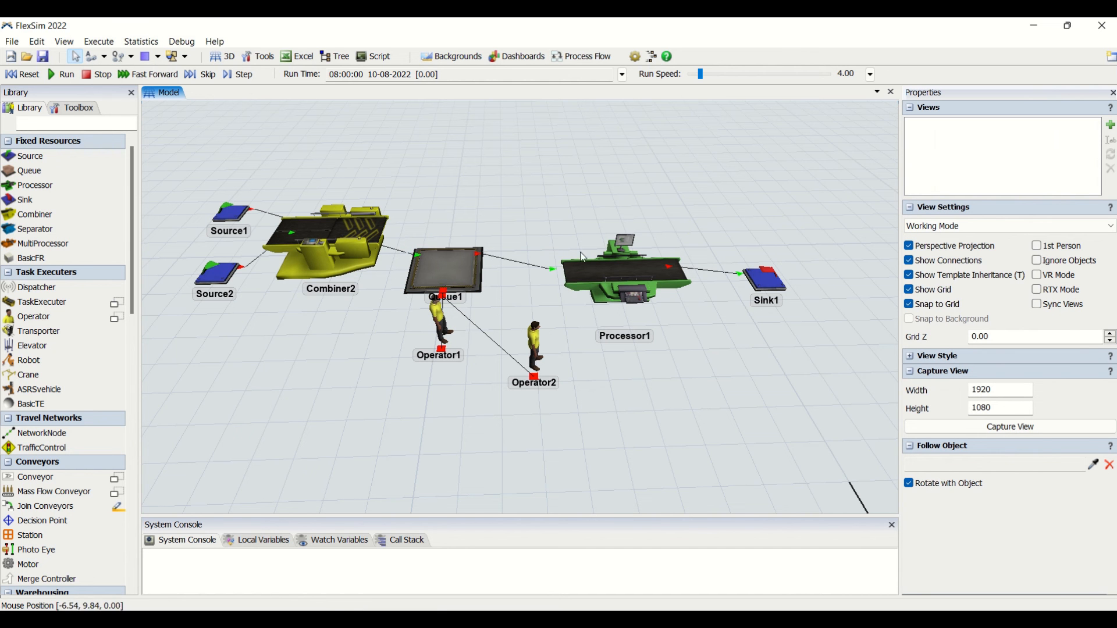
Change Queue1's transport to the custom task sequence Task Sequence Example 1
{"action": "left_click", "coordinate": [469, 281]}
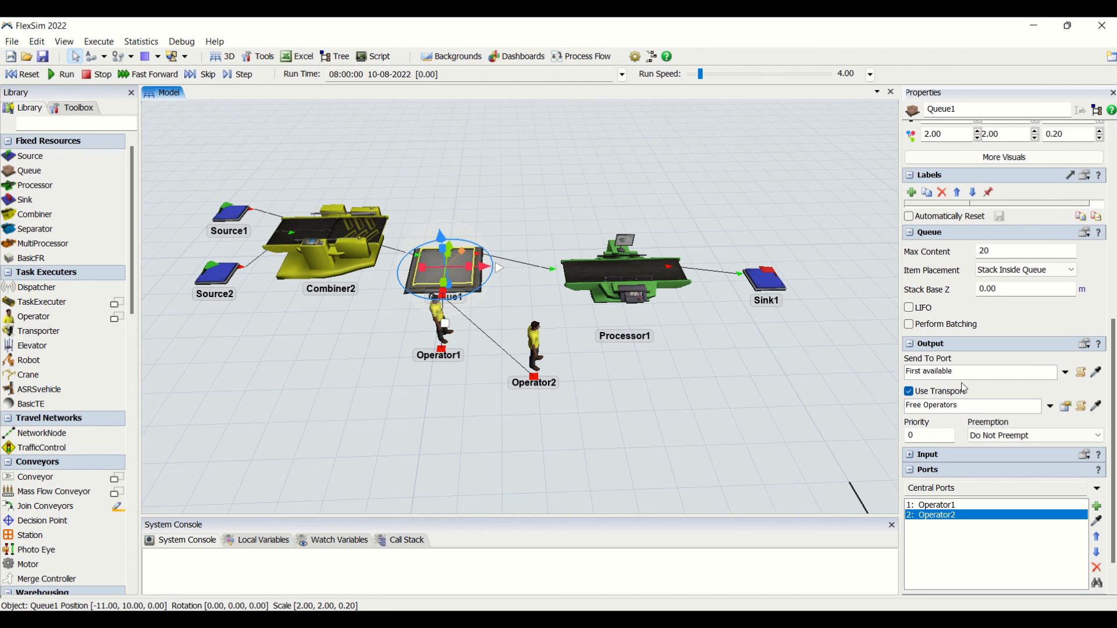
{"action": "left_click", "coordinate": [1050, 406]}
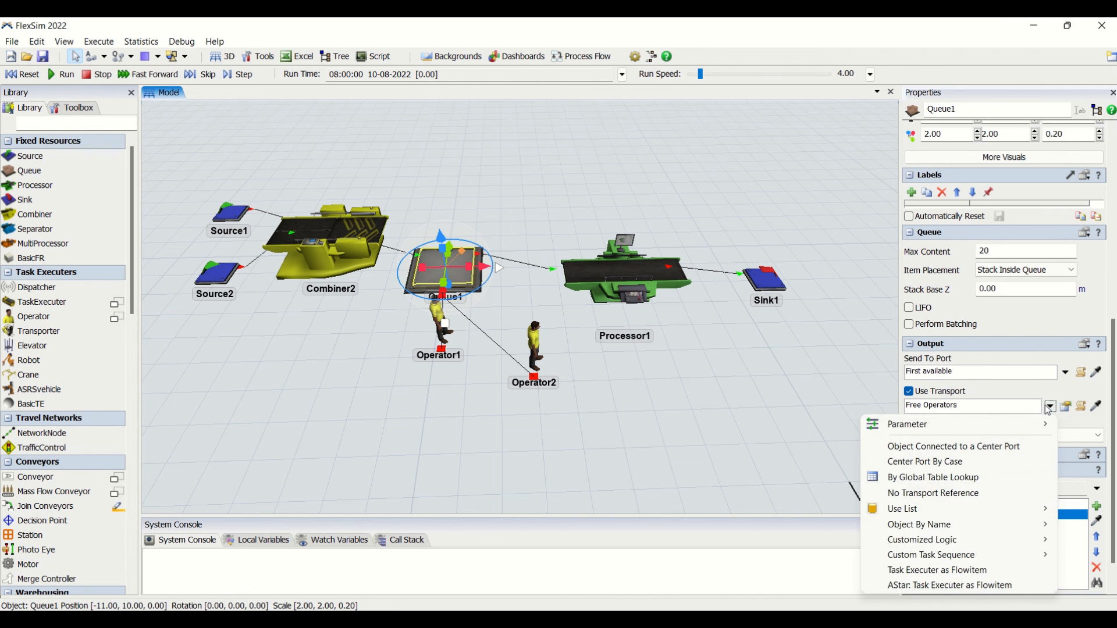
{"action": "mouse_move", "coordinate": [1028, 545]}
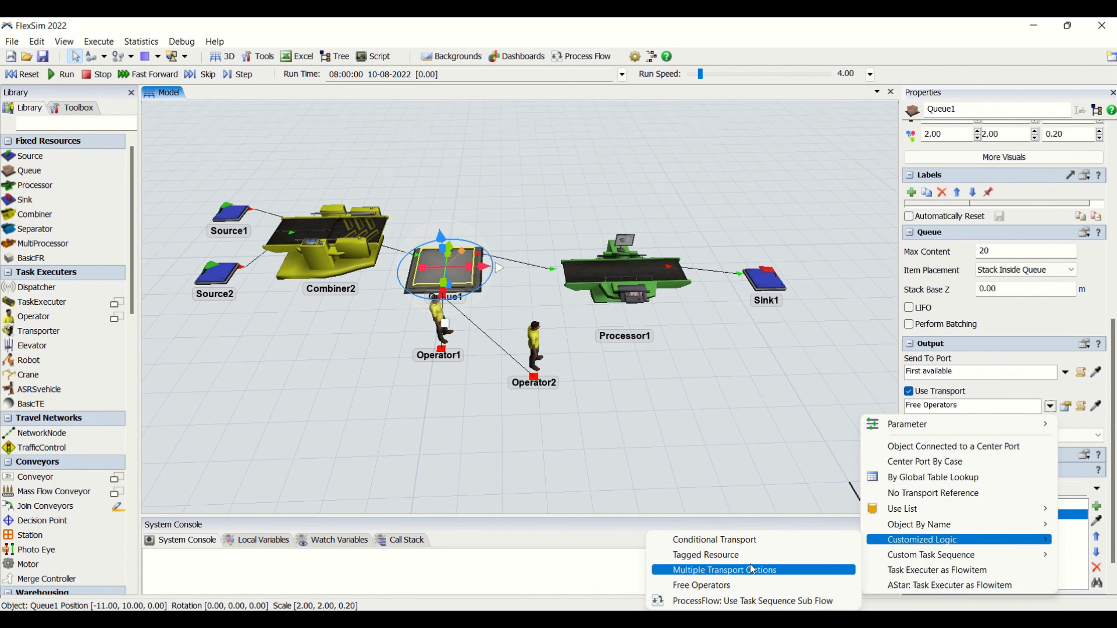
{"action": "mouse_move", "coordinate": [953, 559]}
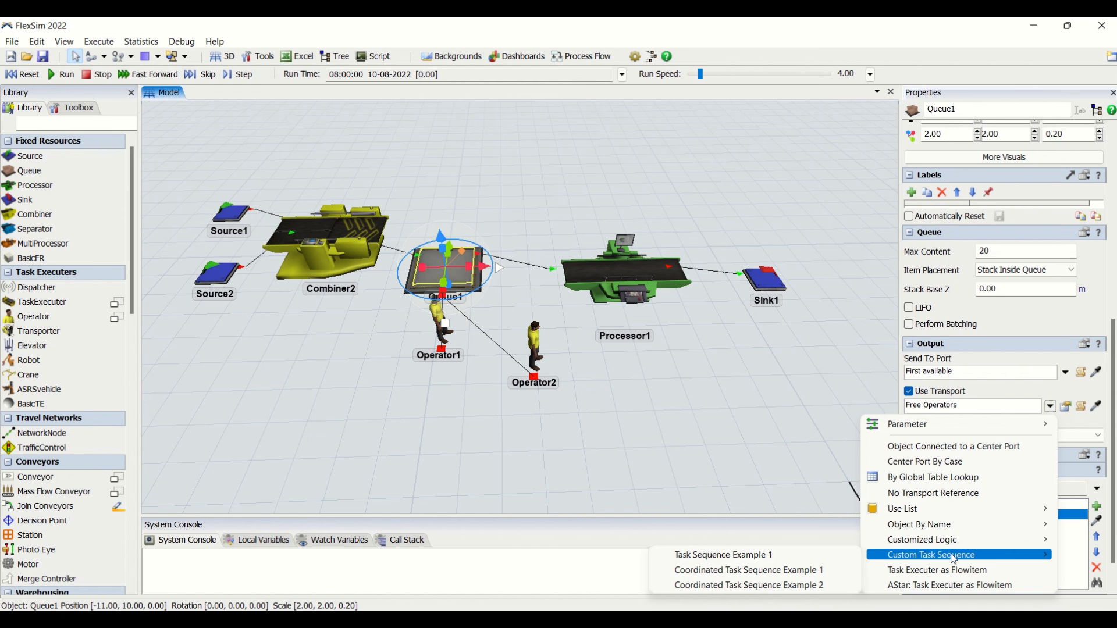
{"action": "left_click", "coordinate": [747, 557]}
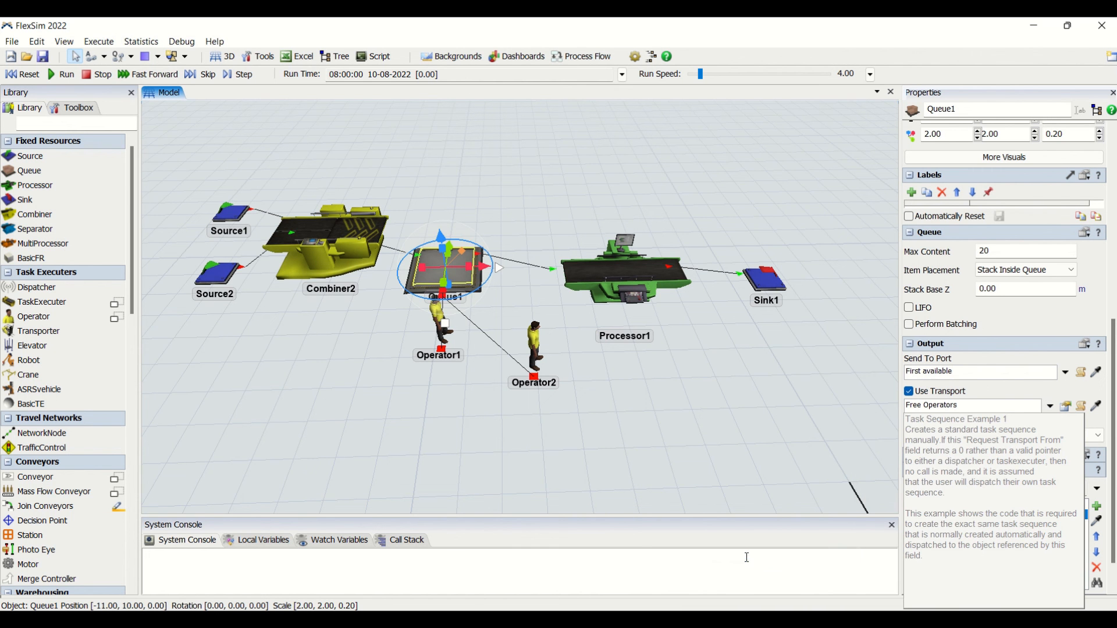
{"action": "left_click", "coordinate": [1026, 394]}
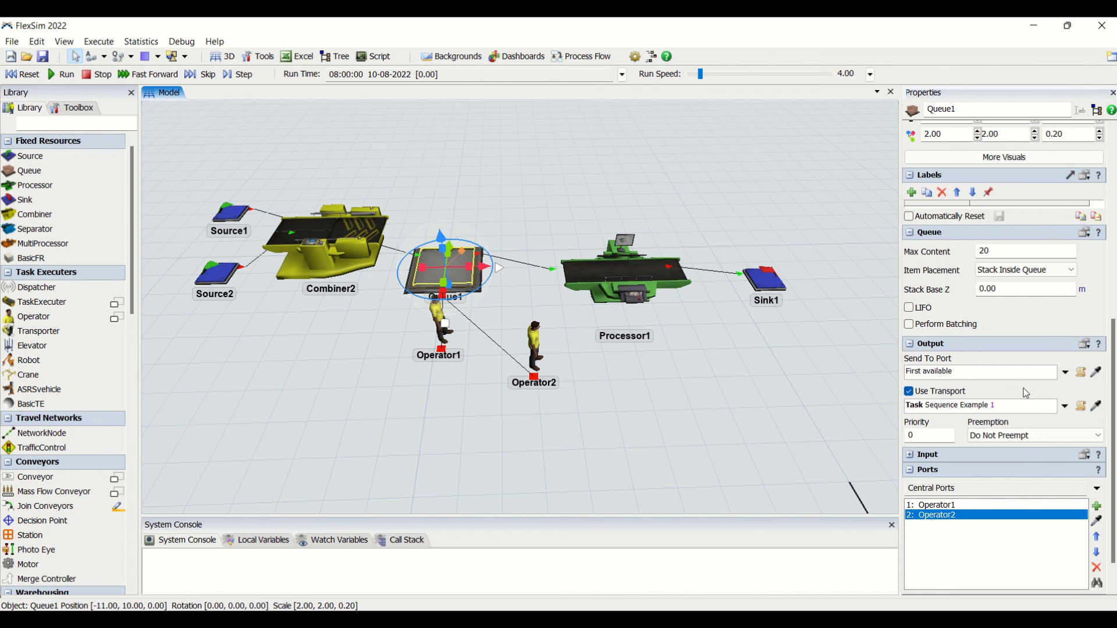
Run the model and observe how the operators carry items from Queue1 to Processor1 under Task Sequence Example 1
{"action": "left_click", "coordinate": [66, 76]}
{"action": "left_click", "coordinate": [449, 379]}
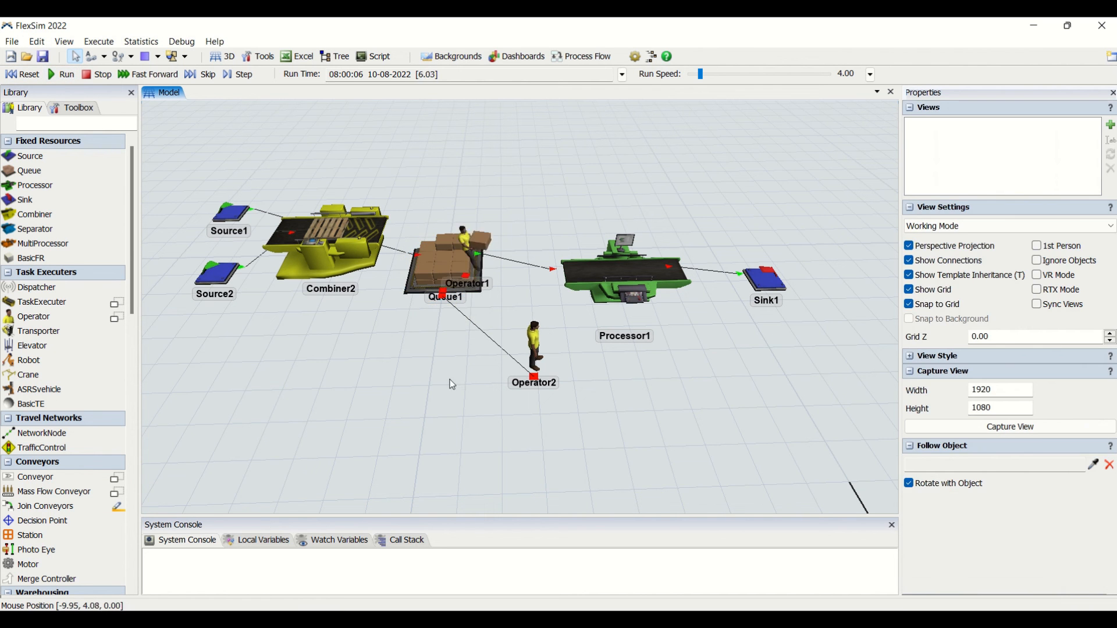
{"action": "left_click", "coordinate": [476, 286]}
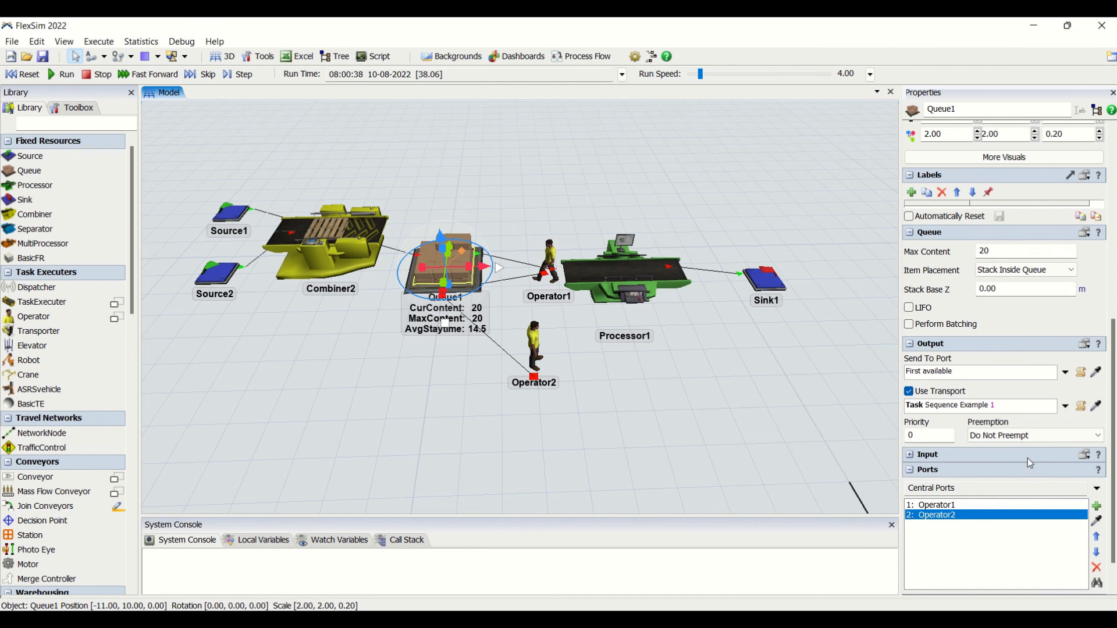
{"action": "left_click", "coordinate": [1064, 406]}
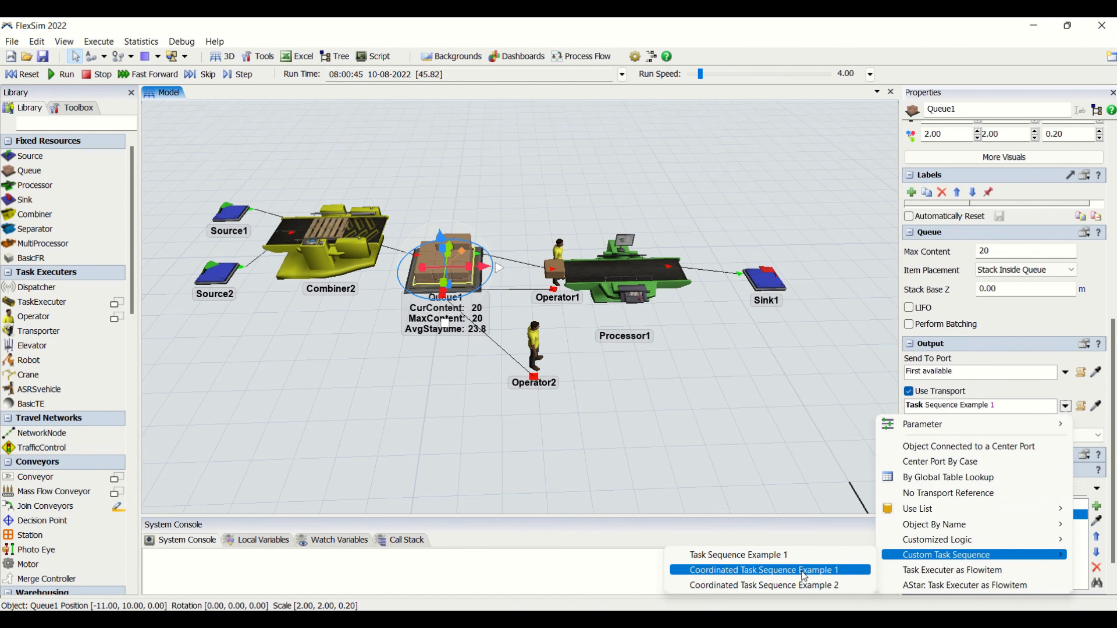
{"action": "left_click", "coordinate": [743, 455]}
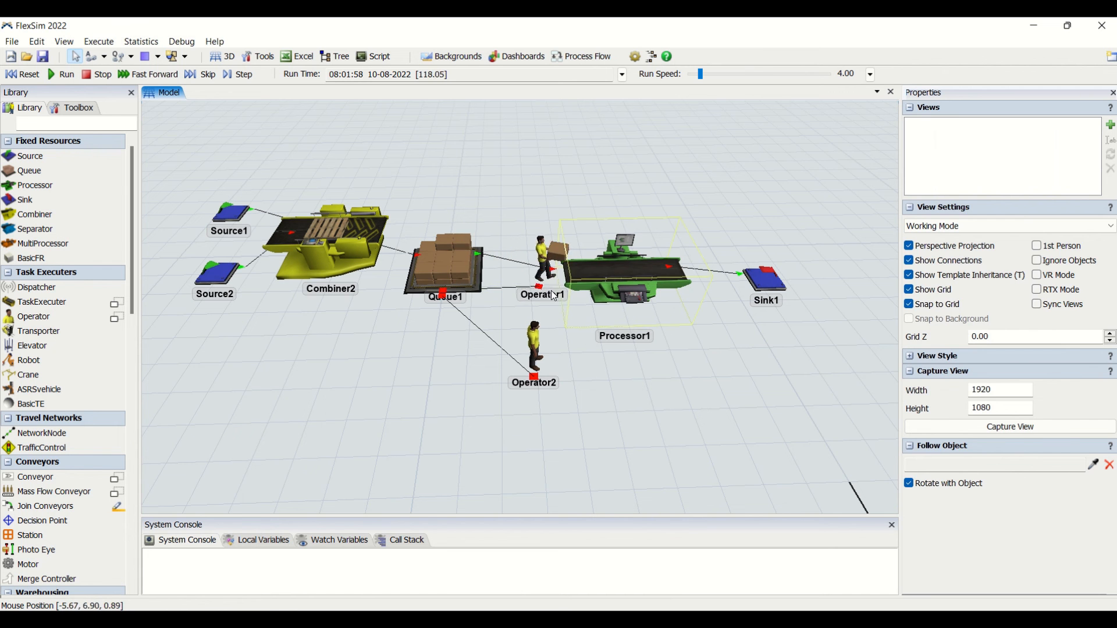
{"action": "left_click", "coordinate": [616, 279]}
Set Queue1's transport to Coordinated Task Sequence Example 1 and reset the model
{"action": "left_click", "coordinate": [445, 268]}
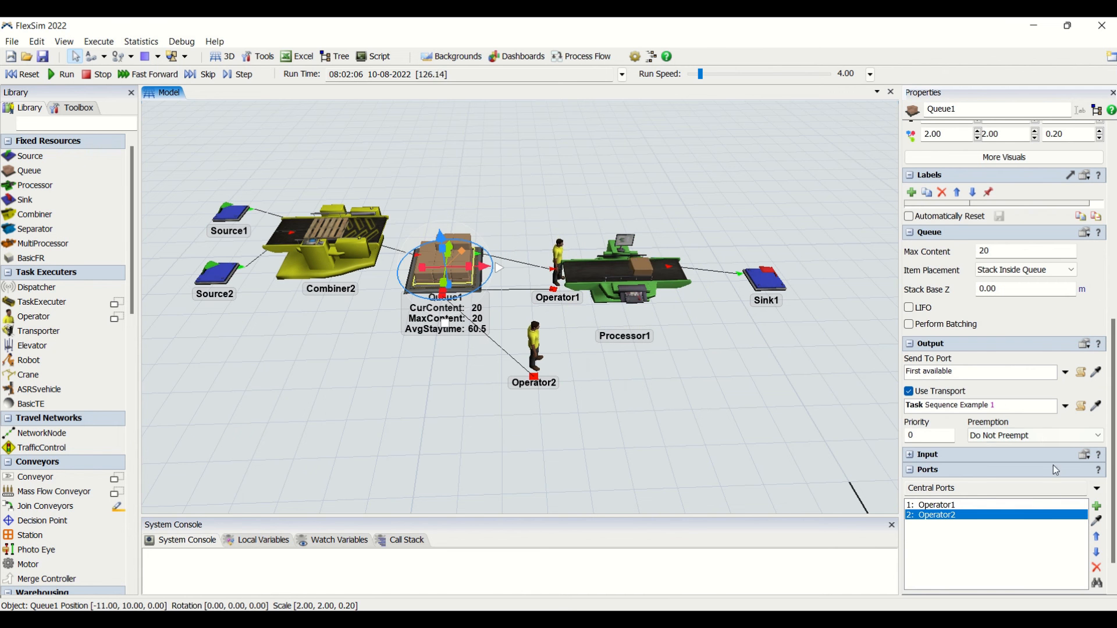
{"action": "left_click", "coordinate": [1065, 406]}
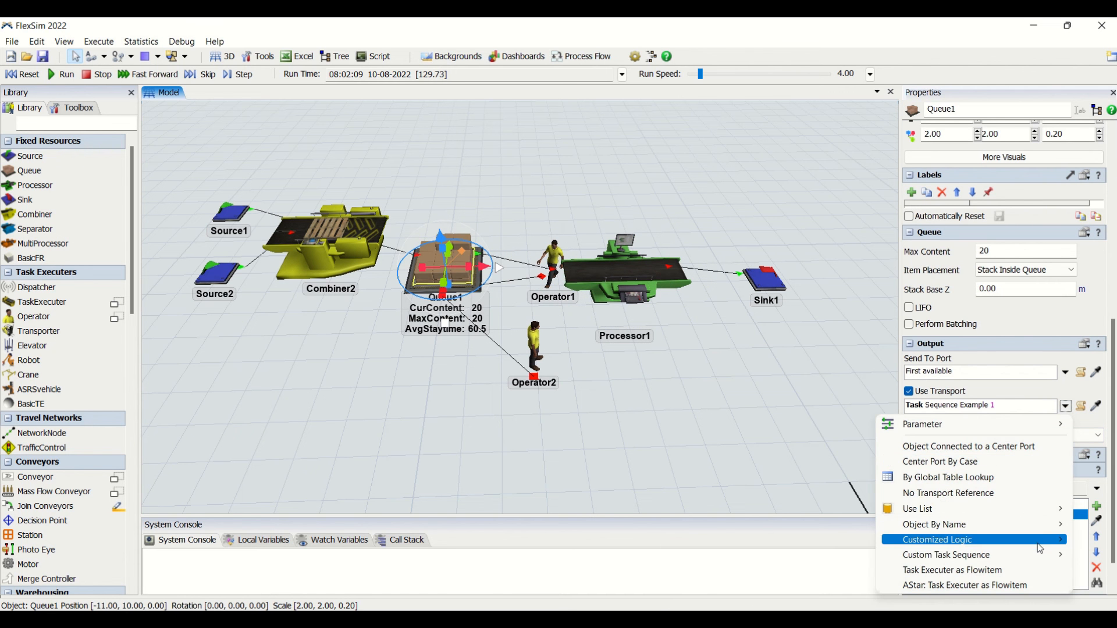
{"action": "mouse_move", "coordinate": [1041, 556]}
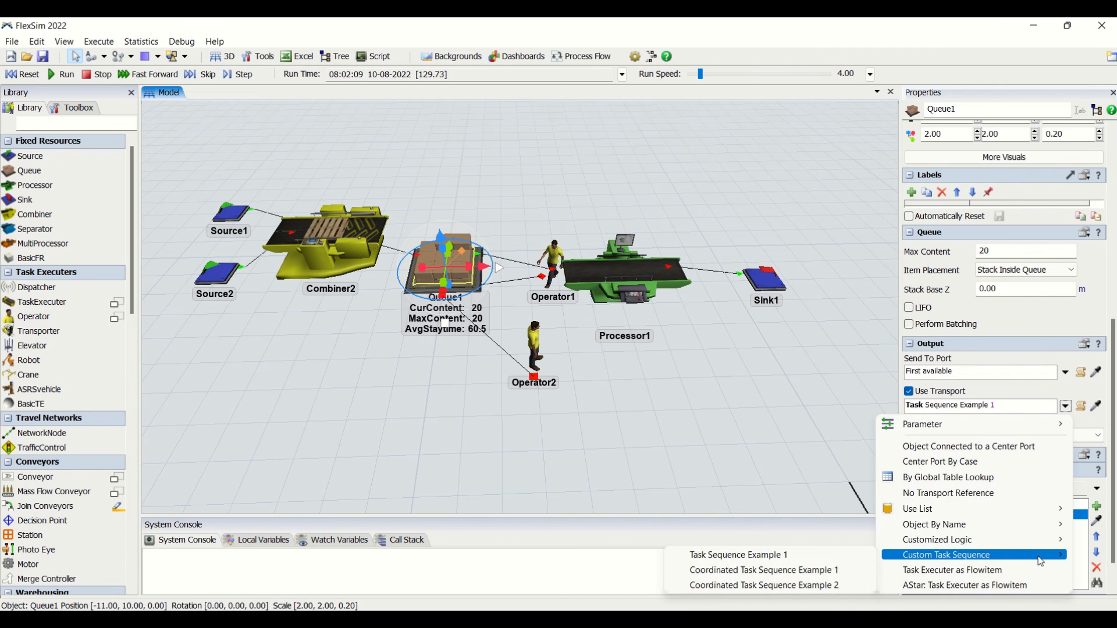
{"action": "left_click", "coordinate": [815, 571]}
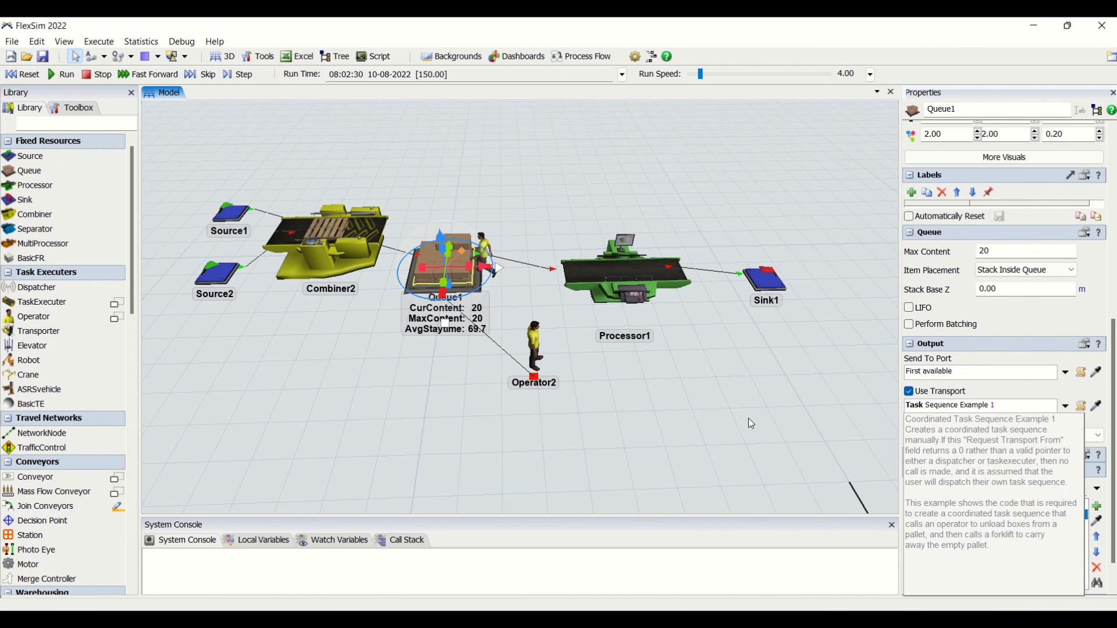
{"action": "left_click", "coordinate": [746, 418]}
{"action": "left_click", "coordinate": [24, 77]}
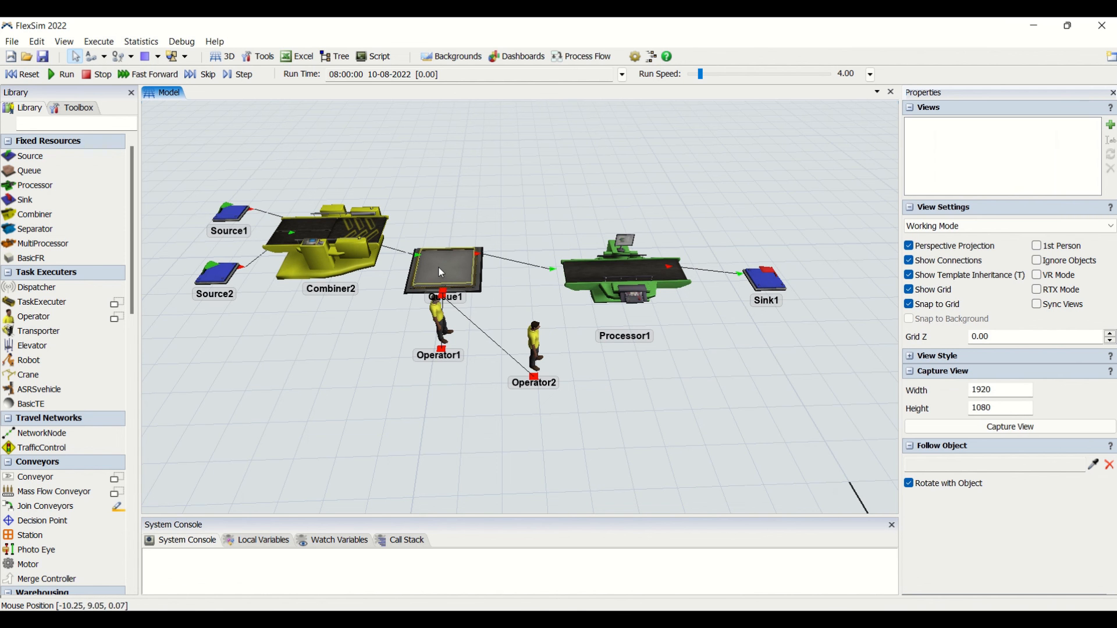
Move Operator1 farther from Queue1 and replace Operator2 with a new Transporter placed clear of Processor1
{"action": "left_click_drag", "start_coordinate": [440, 320], "coordinate": [416, 348]}
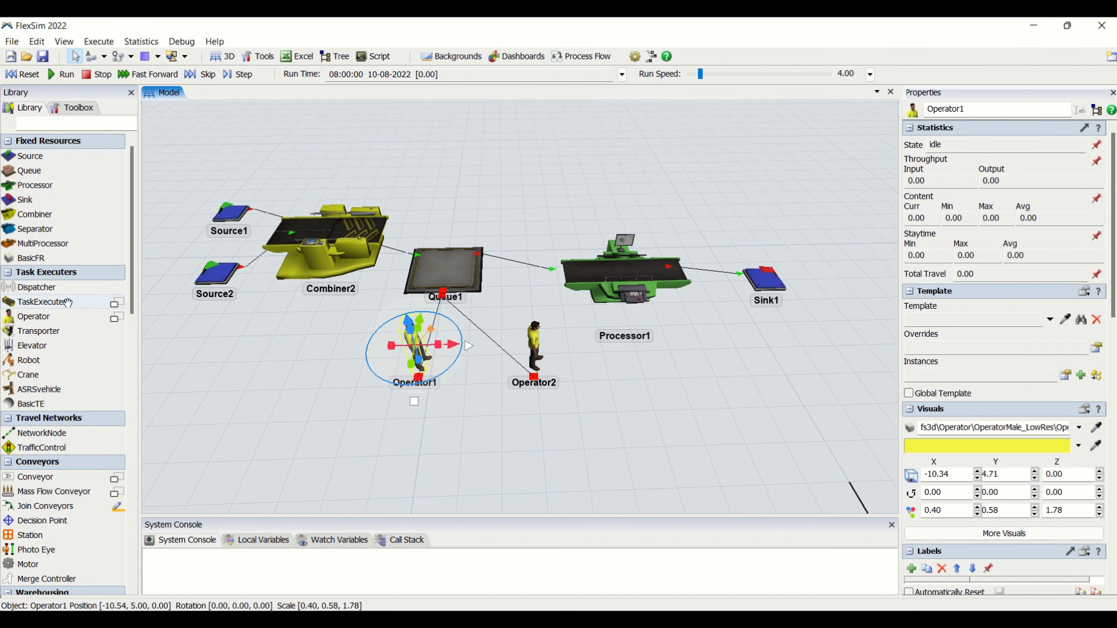
{"action": "left_click", "coordinate": [61, 331]}
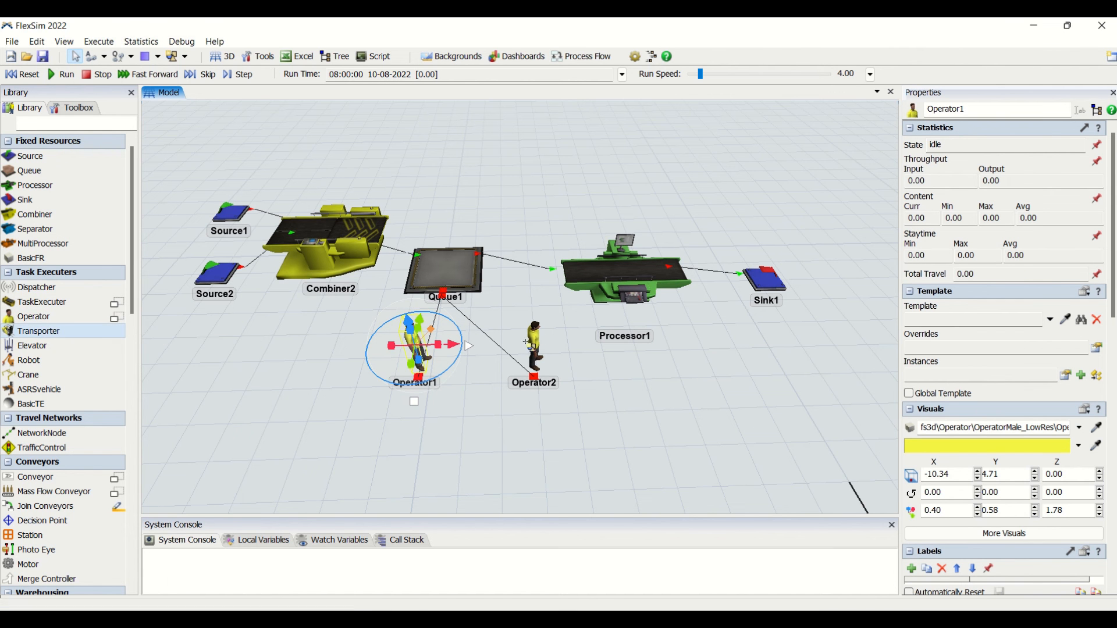
{"action": "left_click", "coordinate": [614, 399]}
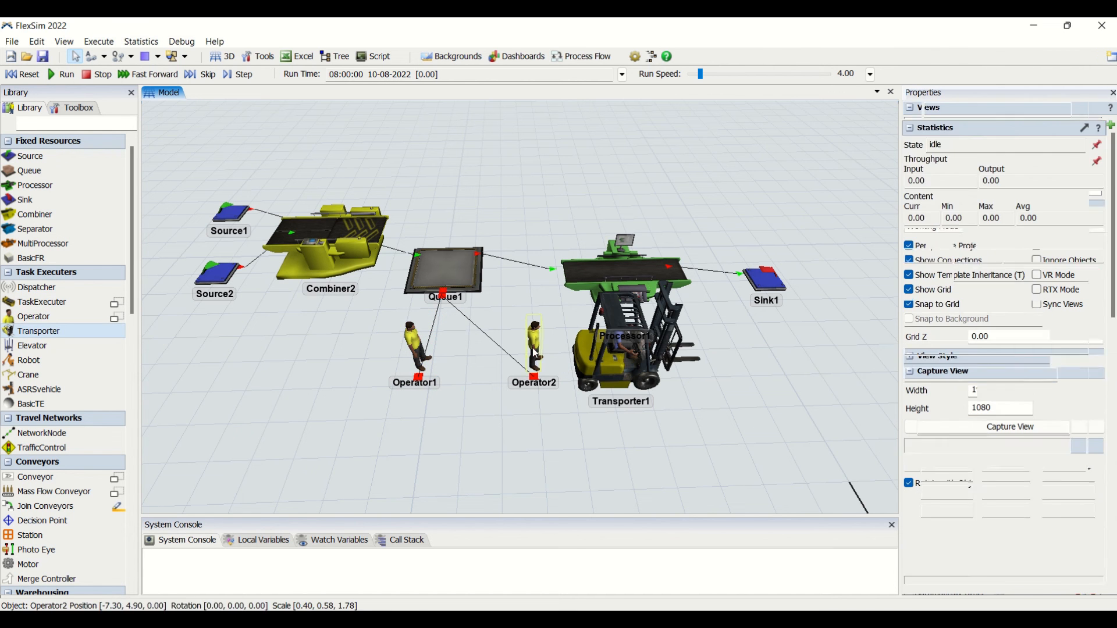
{"action": "key", "text": "Delete"}
{"action": "left_click", "coordinate": [528, 432]}
{"action": "left_click", "coordinate": [589, 357]}
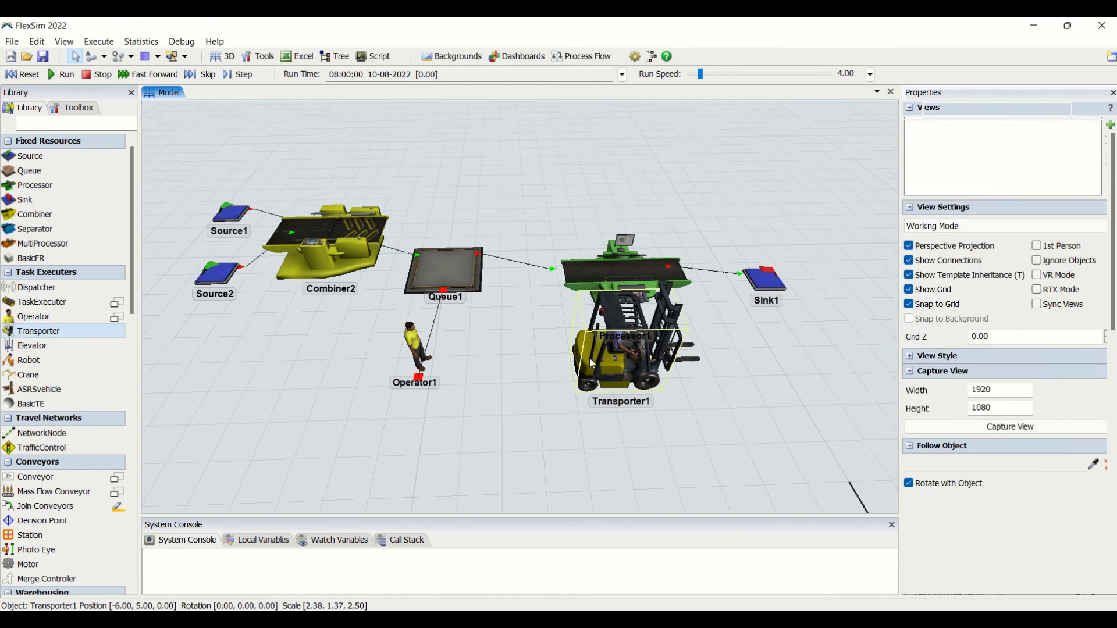
{"action": "left_click_drag", "start_coordinate": [589, 358], "coordinate": [516, 395]}
Connect Queue1's center ports to Transporter1 and Processor1
{"action": "key", "text": "s"}
{"action": "left_click_drag", "start_coordinate": [451, 271], "coordinate": [544, 369]}
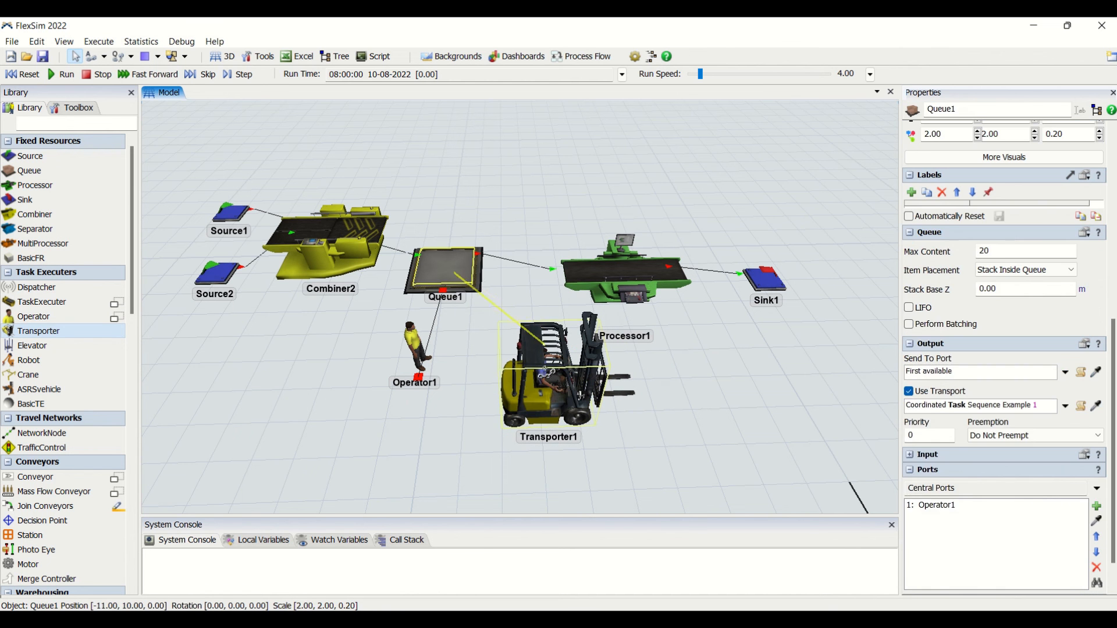
{"action": "left_click", "coordinate": [445, 268]}
{"action": "left_click", "coordinate": [609, 270]}
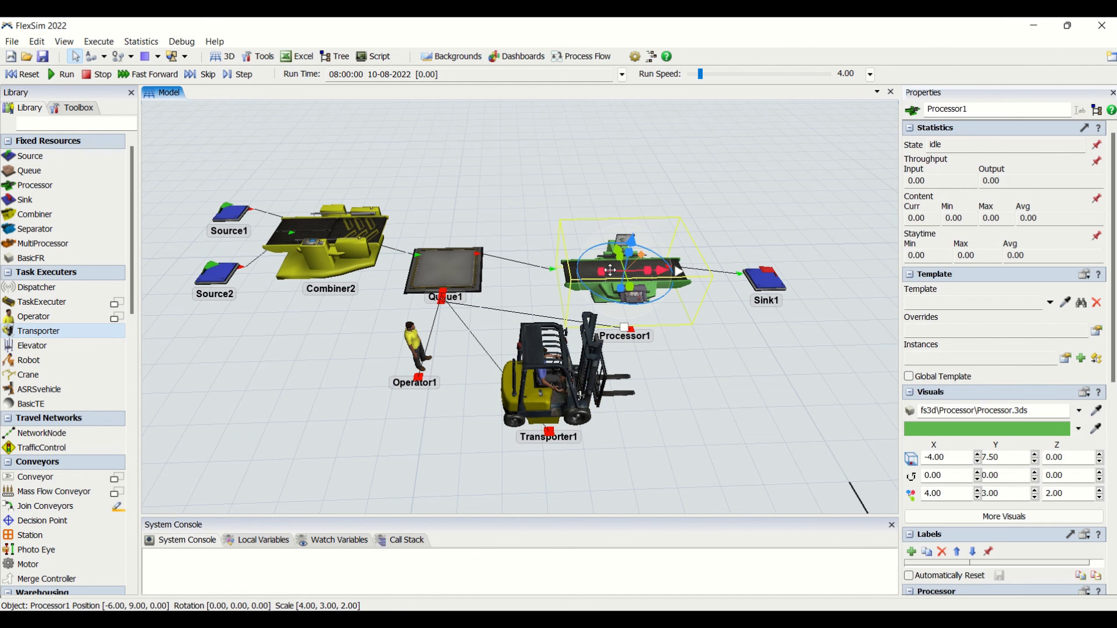
{"action": "left_click", "coordinate": [713, 294]}
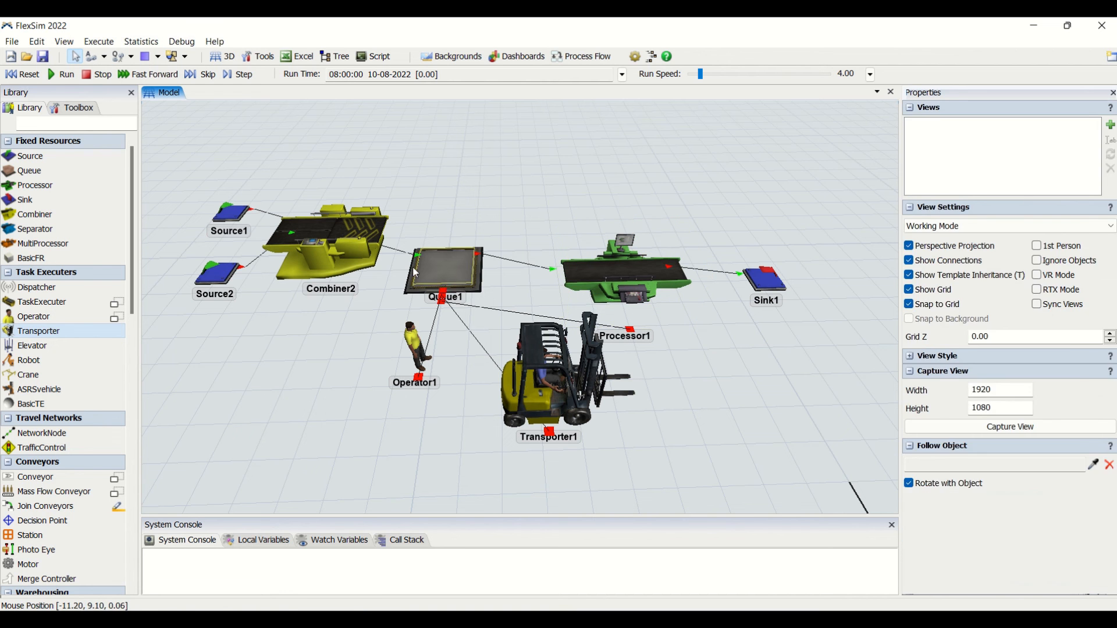
Check the order of Operator1, Transporter1 and Processor1 in Queue1's central ports and reset the model
{"action": "left_click", "coordinate": [445, 269]}
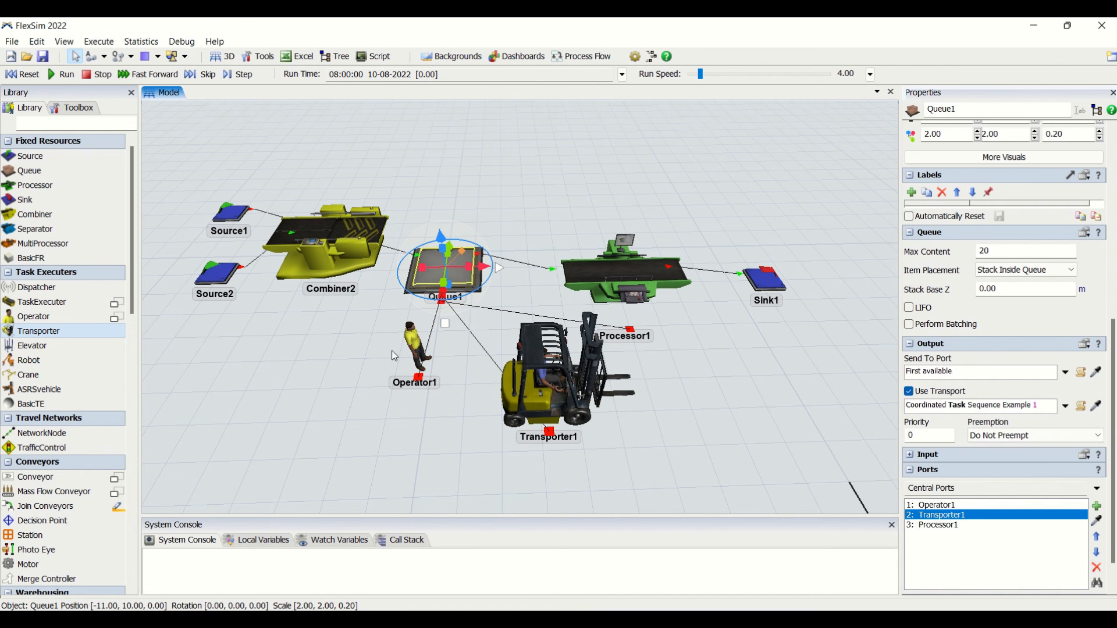
{"action": "left_click", "coordinate": [409, 430]}
{"action": "left_click", "coordinate": [440, 250]}
{"action": "left_click", "coordinate": [950, 507]}
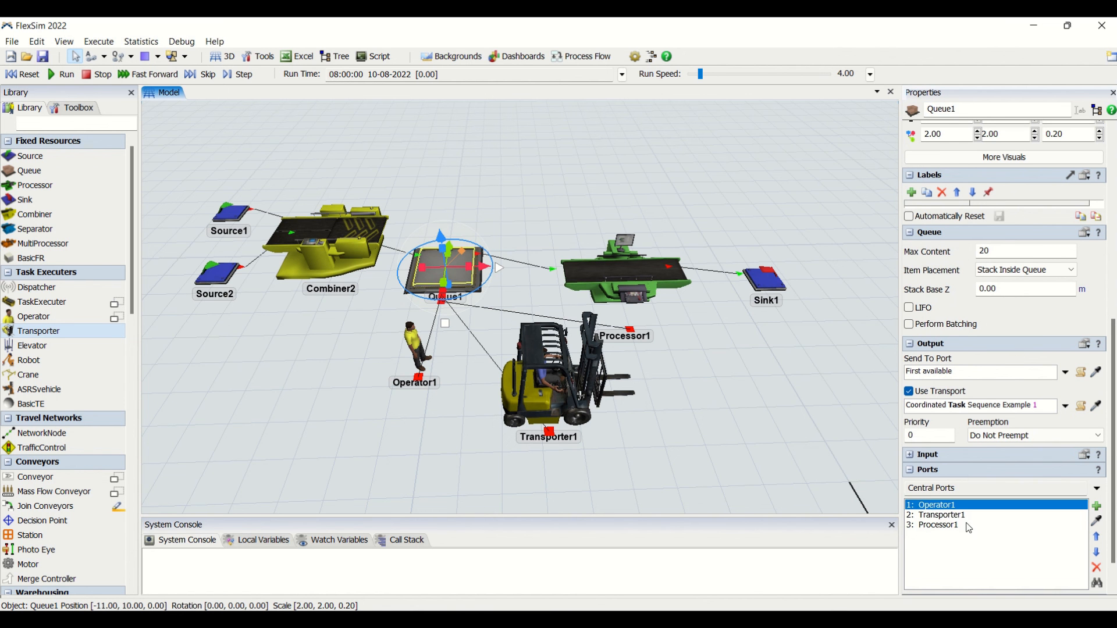
{"action": "left_click", "coordinate": [972, 516]}
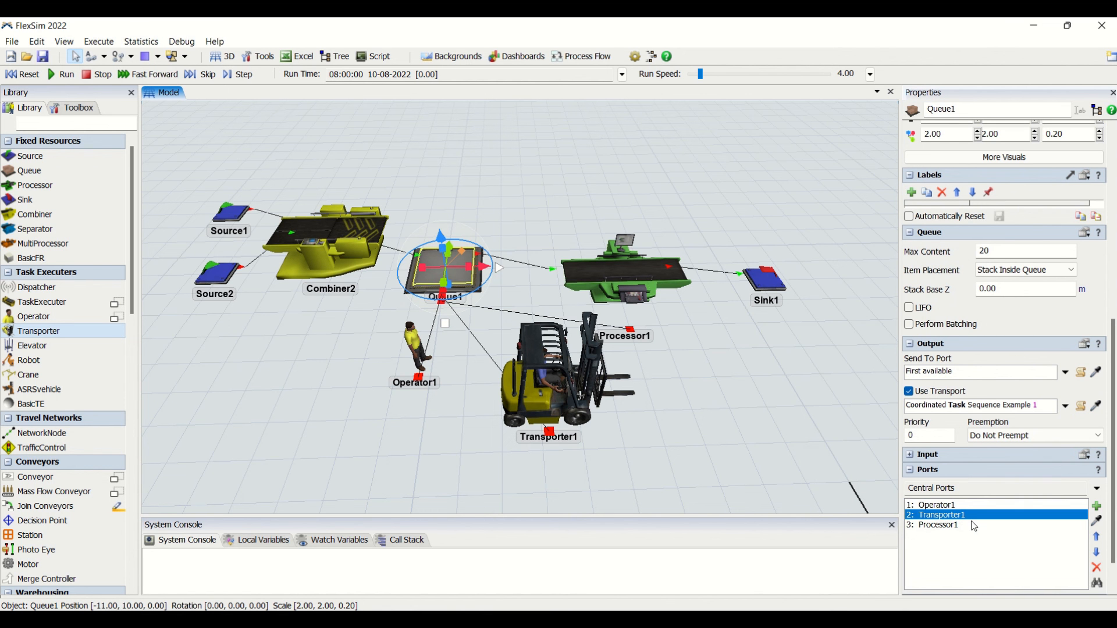
{"action": "left_click", "coordinate": [974, 525]}
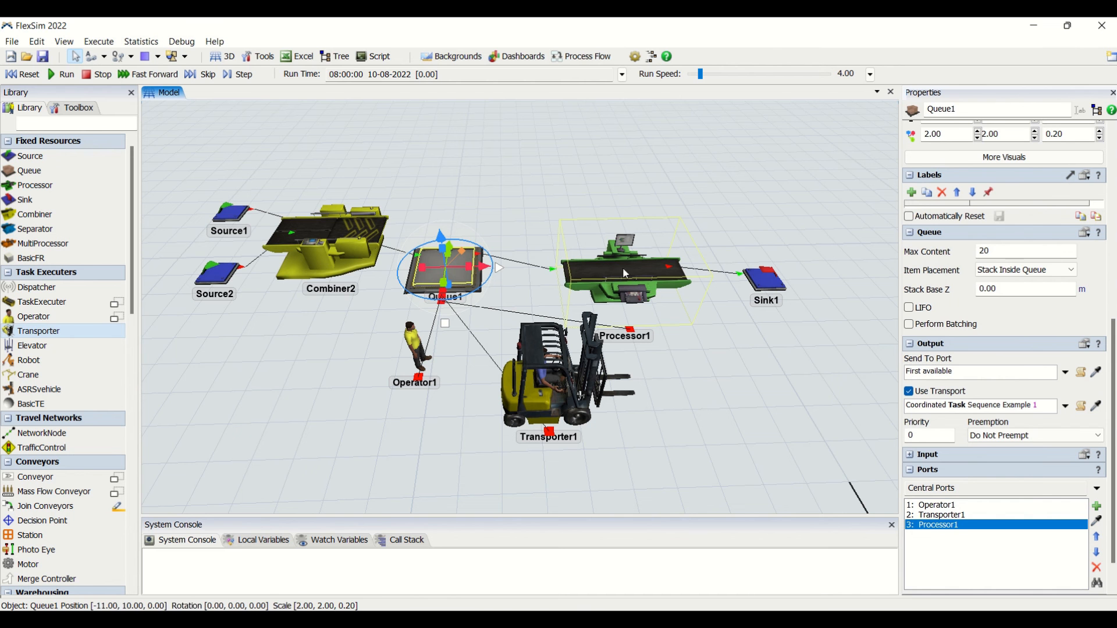
{"action": "left_click", "coordinate": [684, 355]}
{"action": "left_click", "coordinate": [15, 75]}
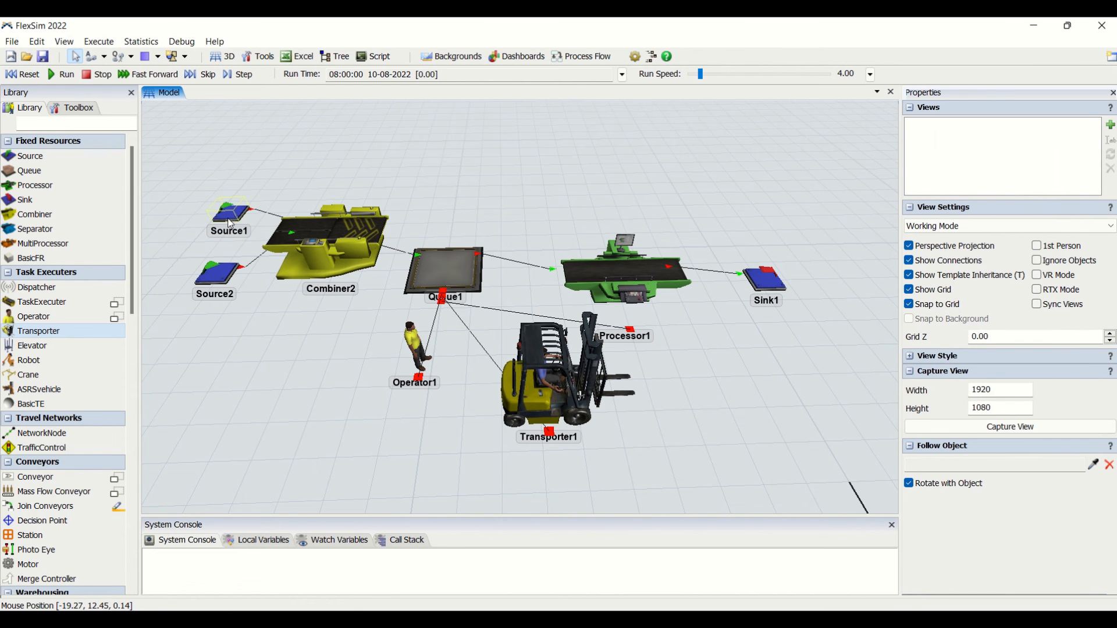
{"action": "left_click", "coordinate": [463, 263]}
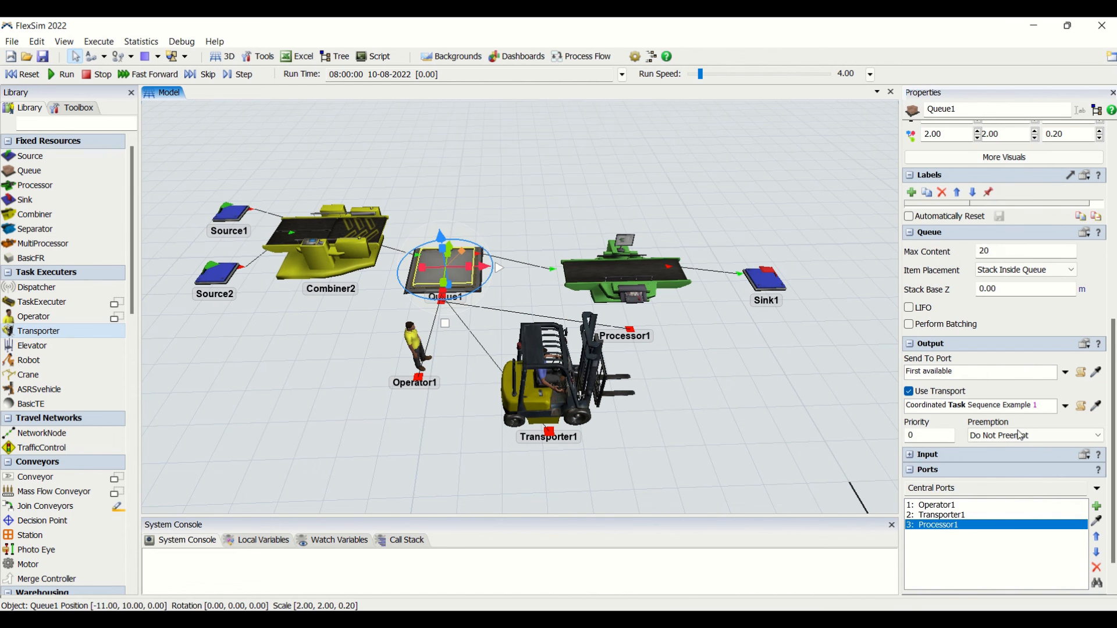
{"action": "left_click", "coordinate": [402, 197]}
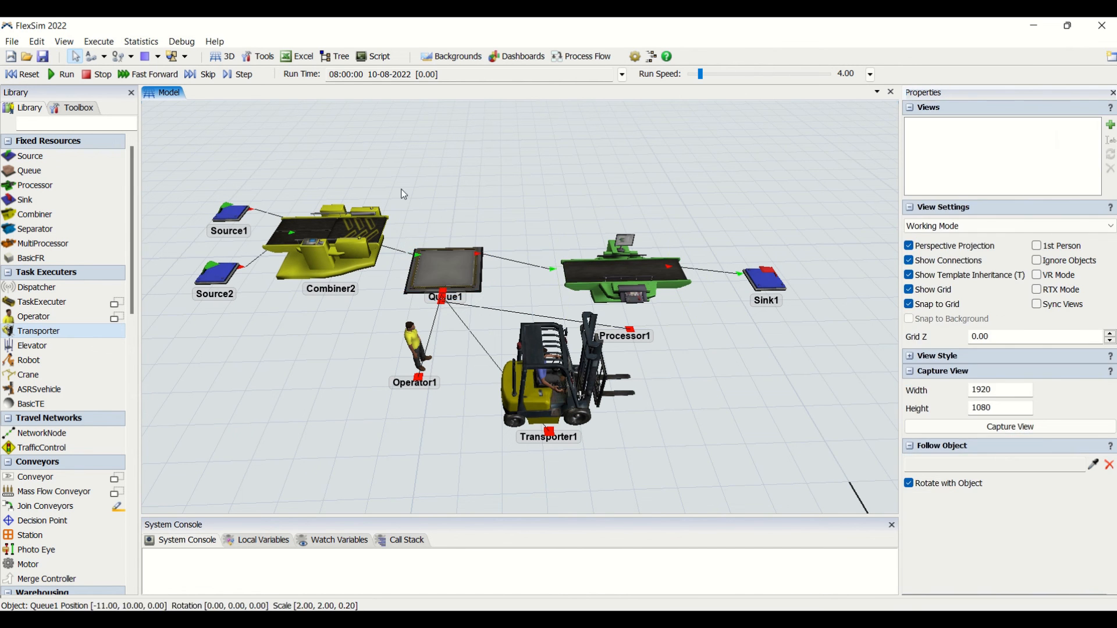
Disconnect Combiner2 from Source1 and Queue1, and reconnect Source1 to Combiner2
{"action": "key", "text": "q"}
{"action": "left_click", "coordinate": [227, 218]}
{"action": "left_click", "coordinate": [329, 242]}
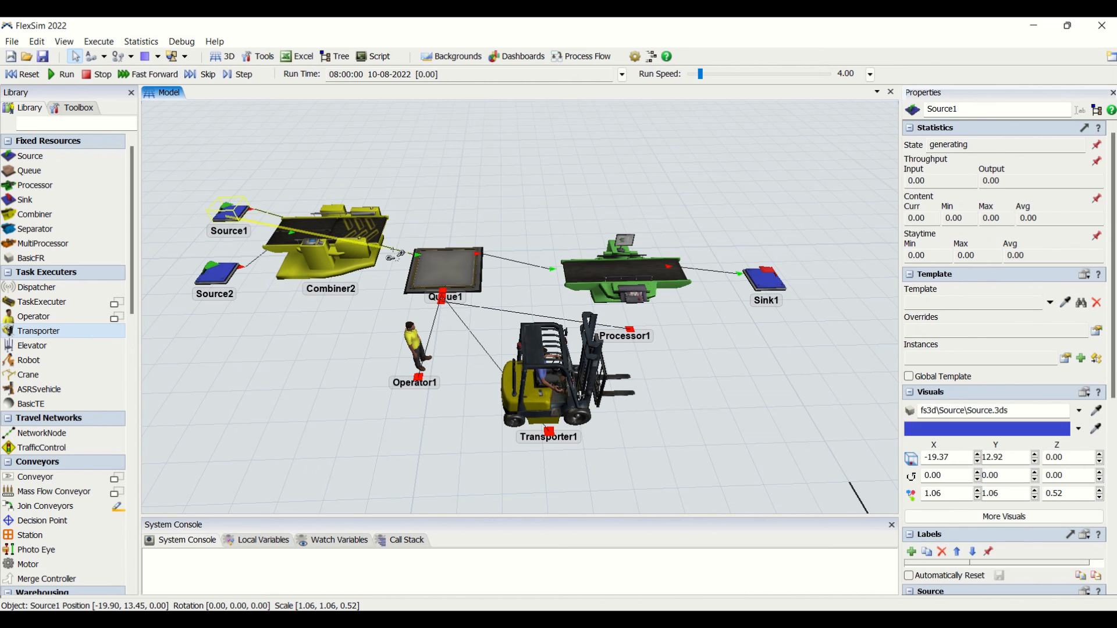
{"action": "left_click", "coordinate": [436, 264]}
{"action": "key", "text": "a"}
{"action": "left_click", "coordinate": [228, 214]}
{"action": "left_click", "coordinate": [329, 241]}
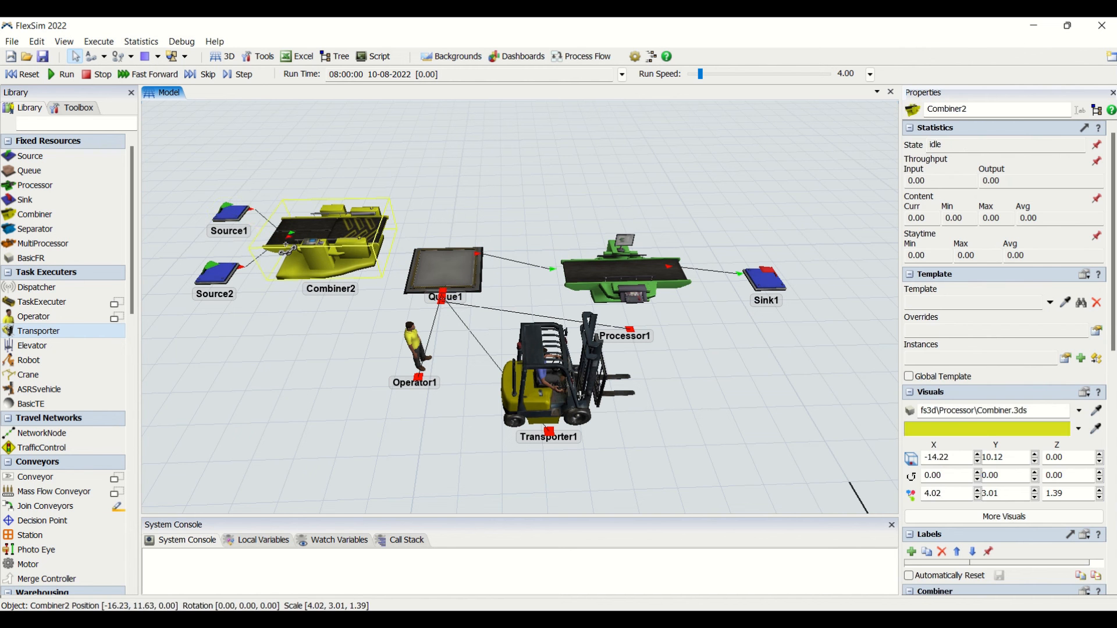
Check the flow item class and arrival settings of Source2 and Source1
{"action": "left_click", "coordinate": [244, 297]}
{"action": "left_click", "coordinate": [220, 274]}
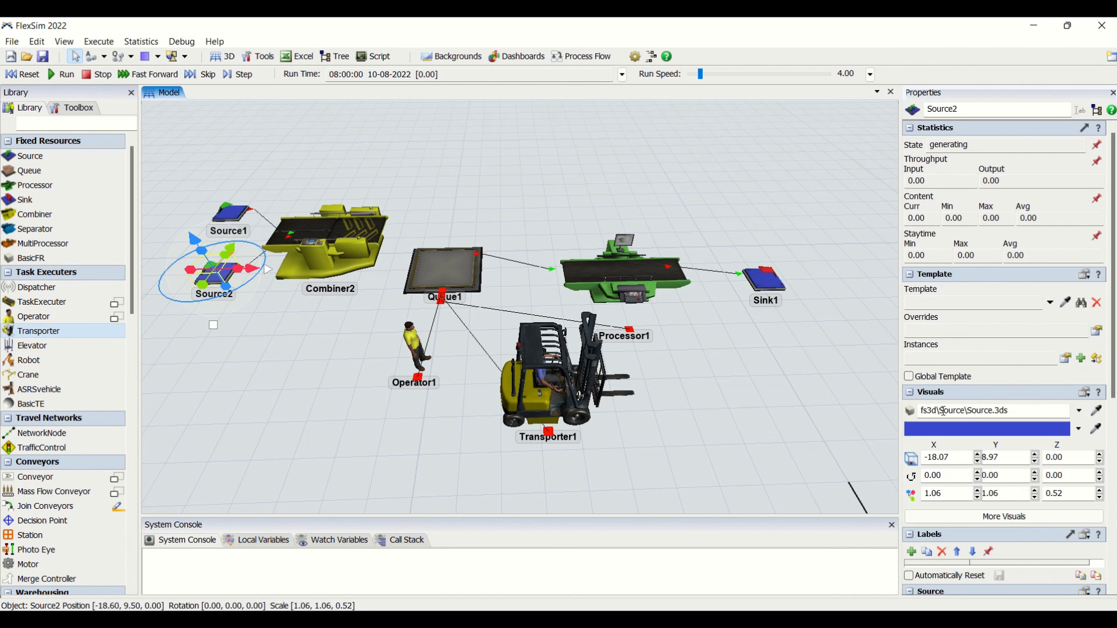
{"action": "scroll", "coordinate": [949, 282], "scroll_direction": "down", "scroll_amount": 5}
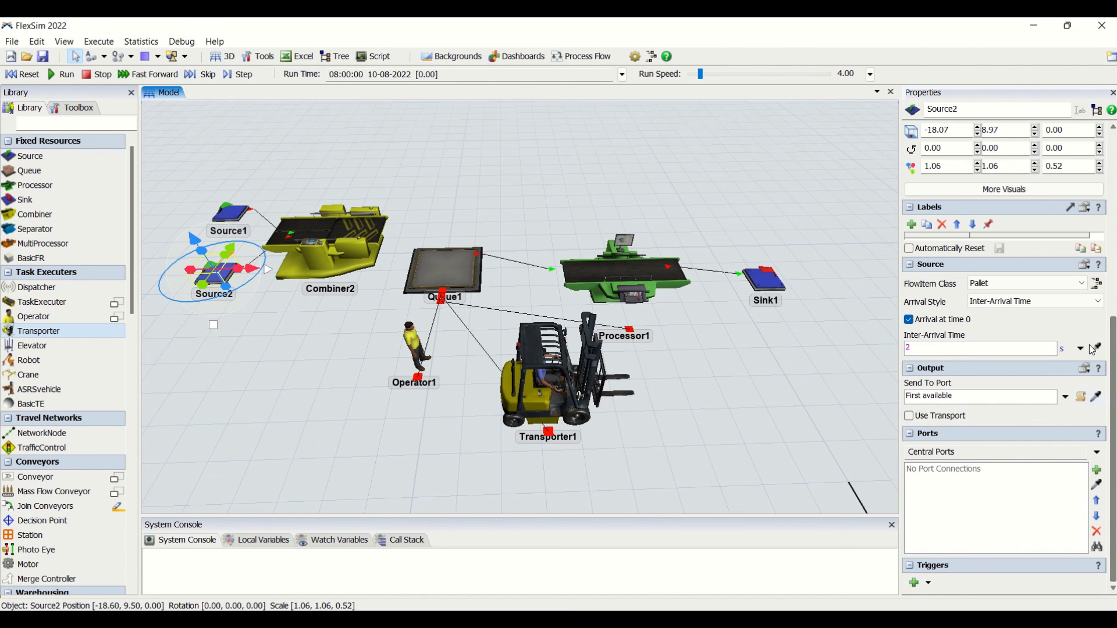
{"action": "left_click", "coordinate": [240, 219]}
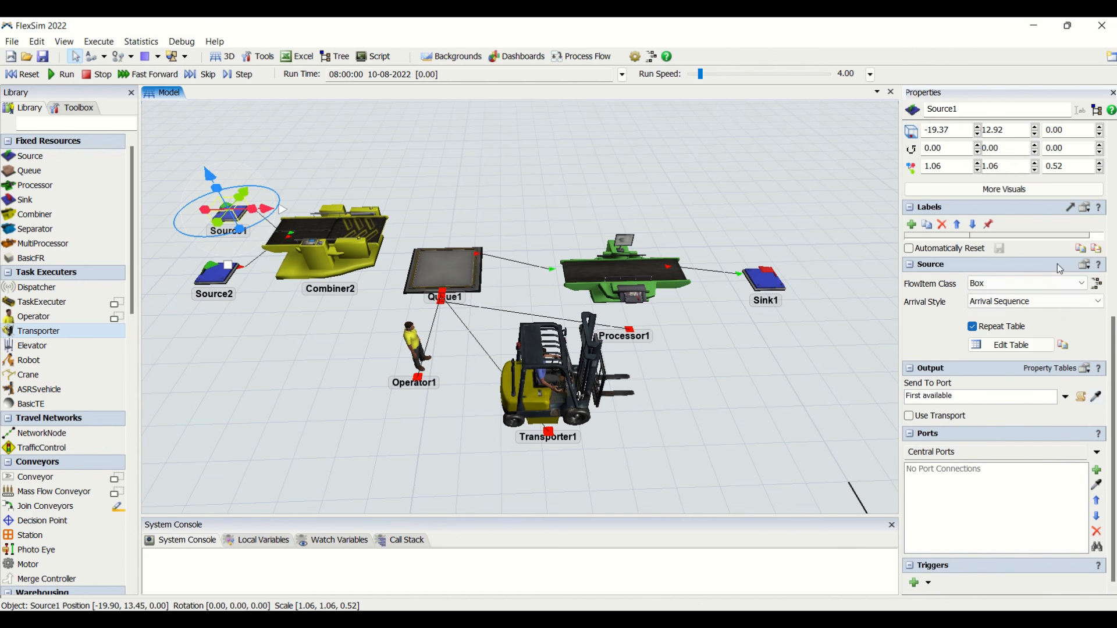
Reconnect Combiner2 to Queue1, and test-run the model before resetting it
{"action": "left_click", "coordinate": [443, 268]}
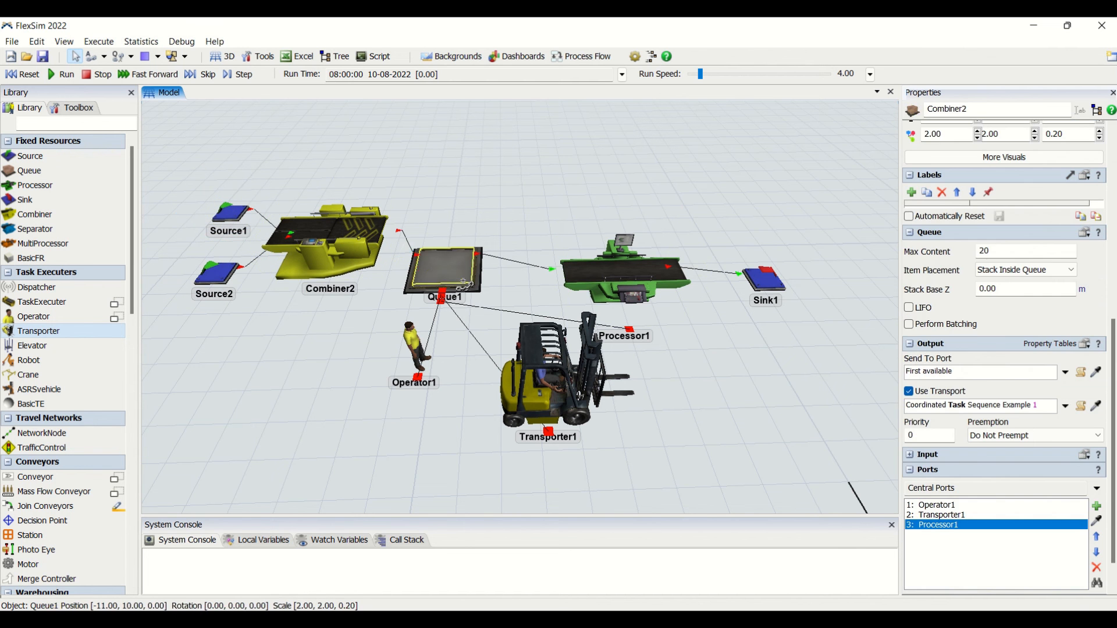
{"action": "left_click", "coordinate": [62, 76]}
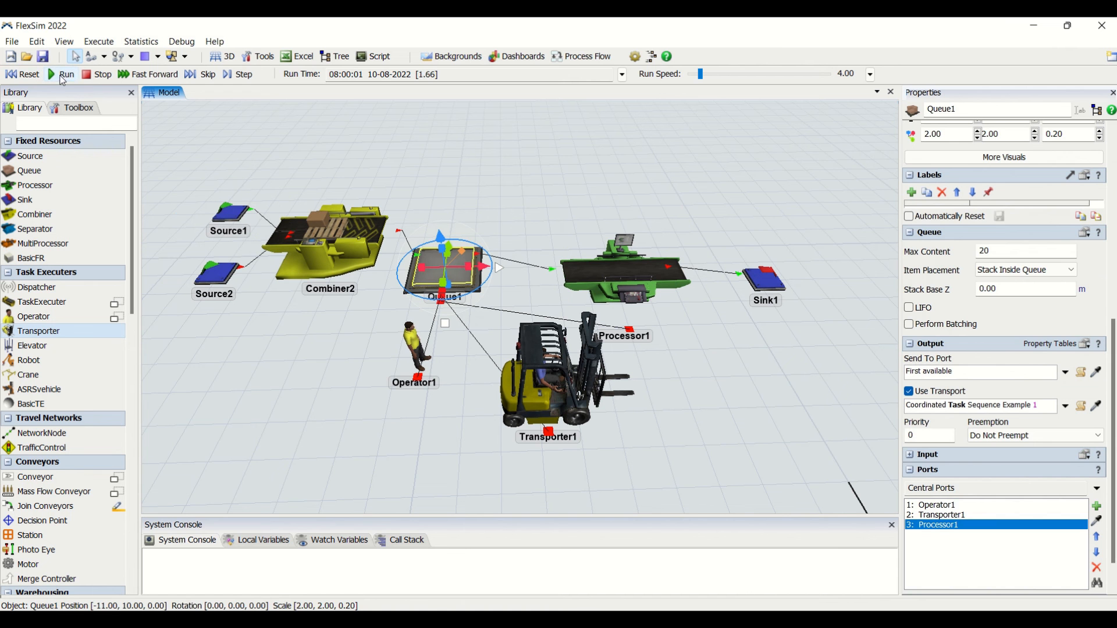
{"action": "left_click", "coordinate": [302, 390]}
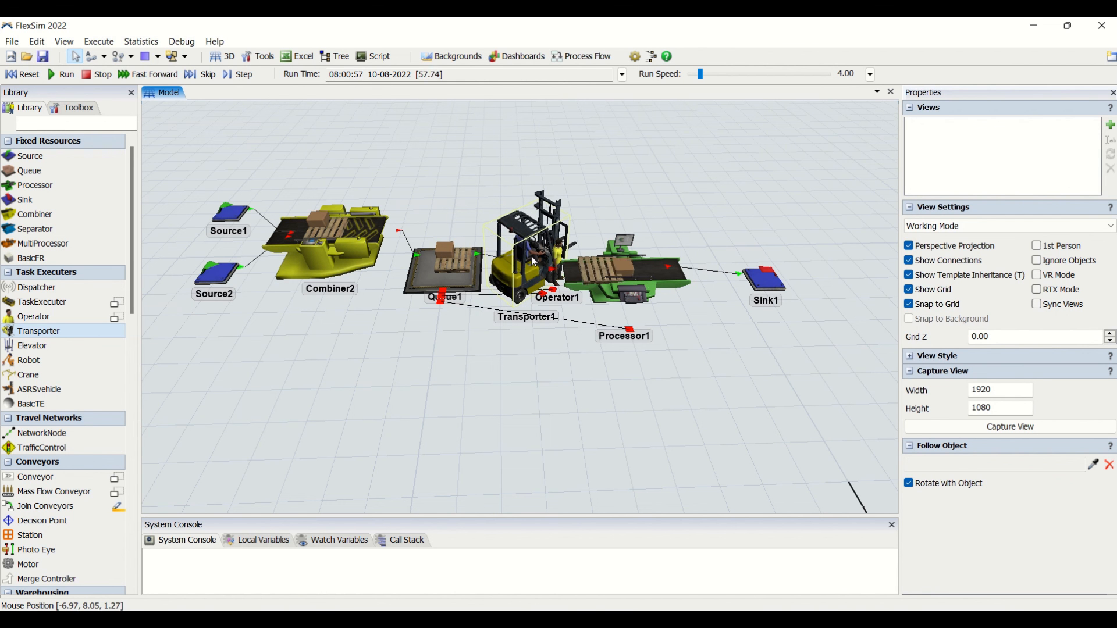
{"action": "left_click", "coordinate": [19, 76]}
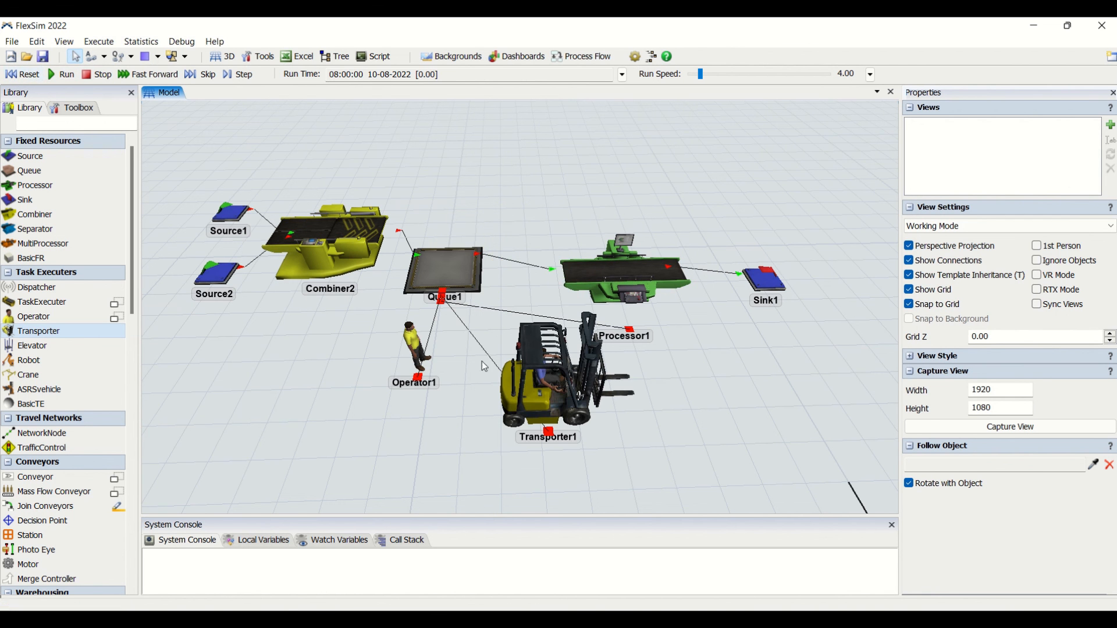
Set Combiner2's target quantity from input port 2 to 5
{"action": "left_click", "coordinate": [437, 273]}
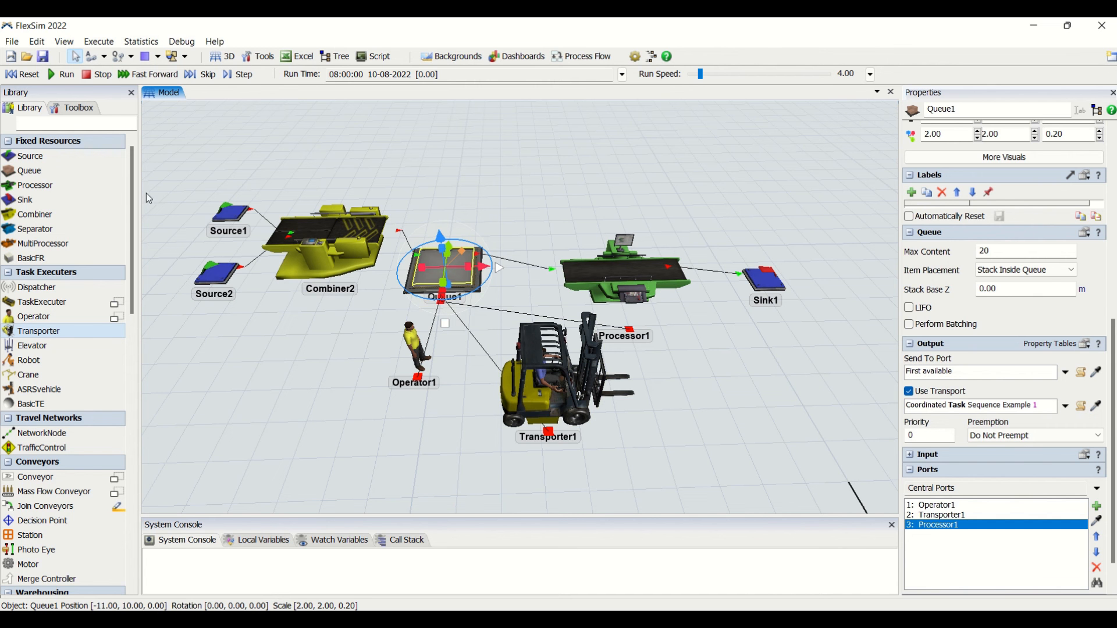
{"action": "left_click", "coordinate": [222, 224]}
{"action": "left_click", "coordinate": [345, 252]}
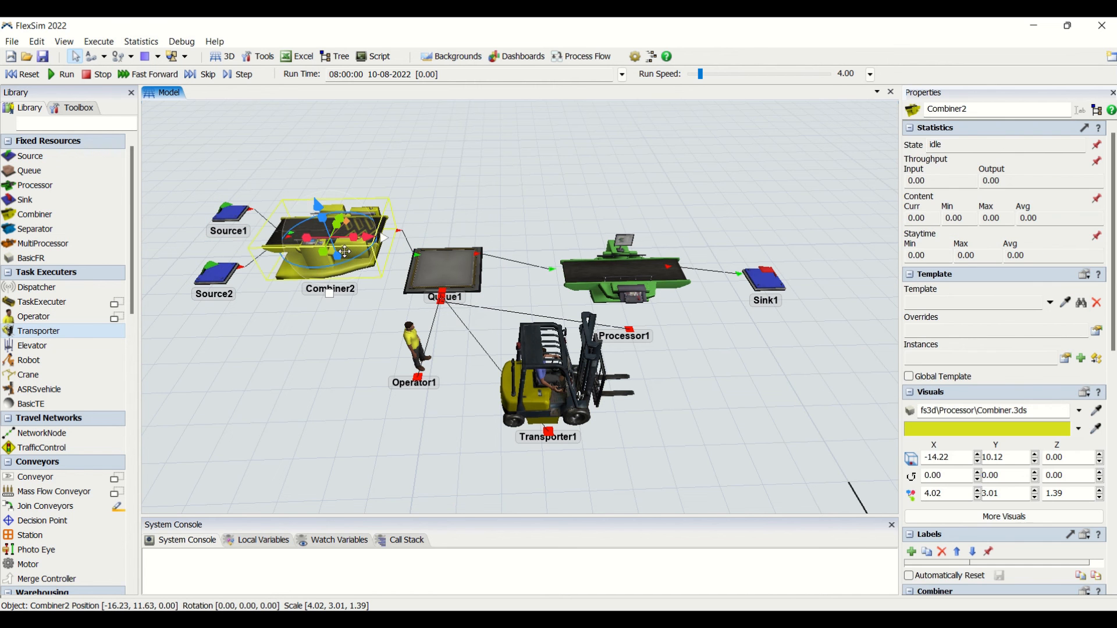
{"action": "left_click", "coordinate": [1112, 486]}
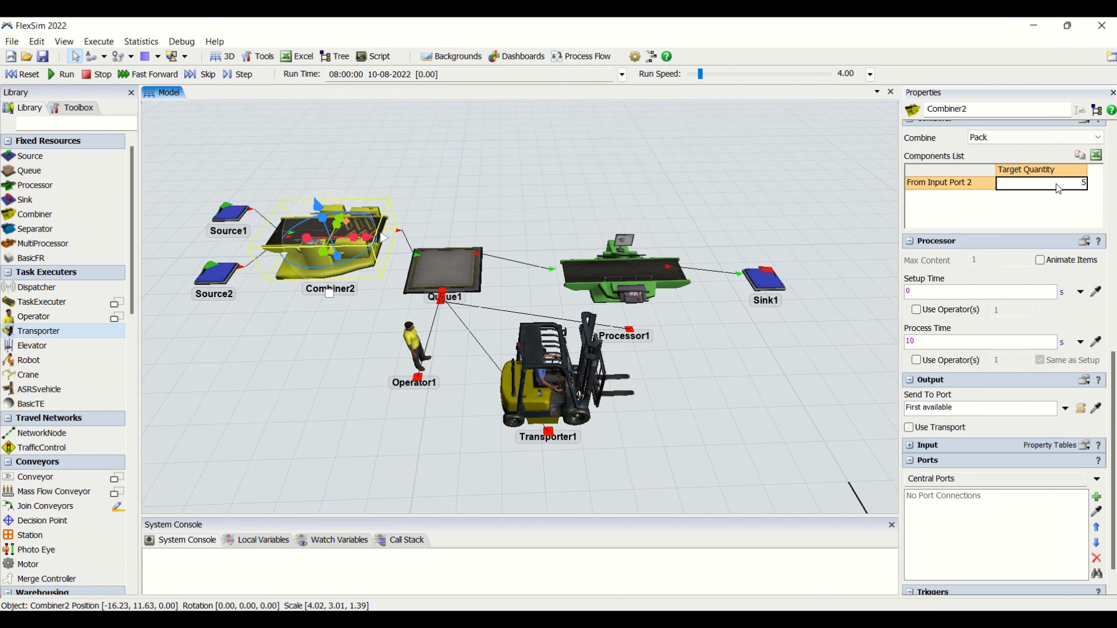
Run the model to observe the operator and transporter moving packed pallets, and reset it
{"action": "left_click", "coordinate": [65, 74]}
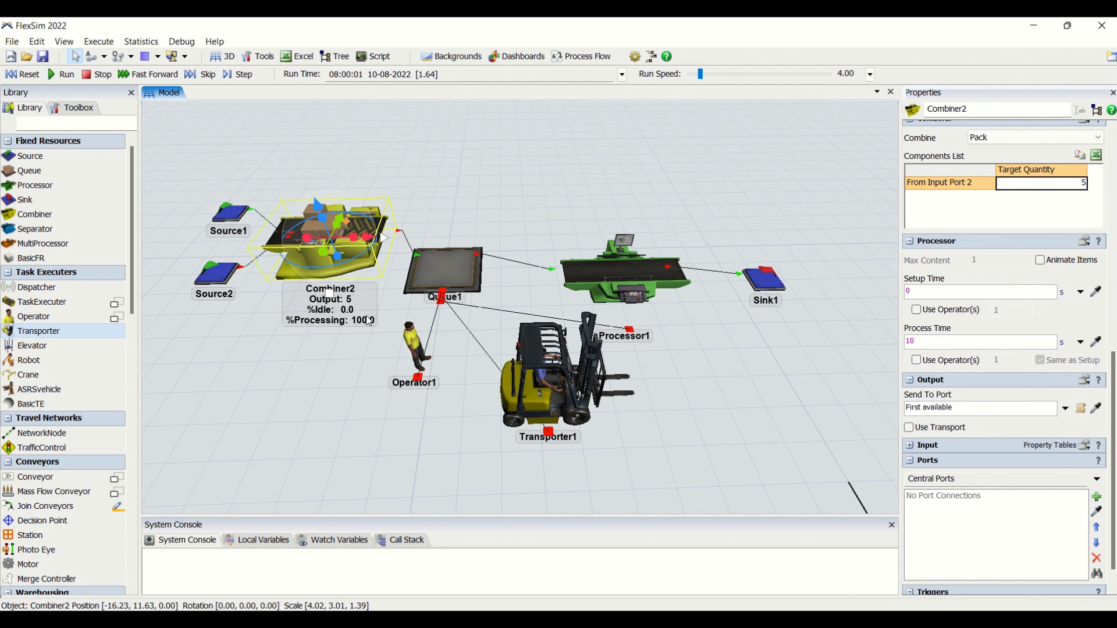
{"action": "left_click", "coordinate": [378, 379]}
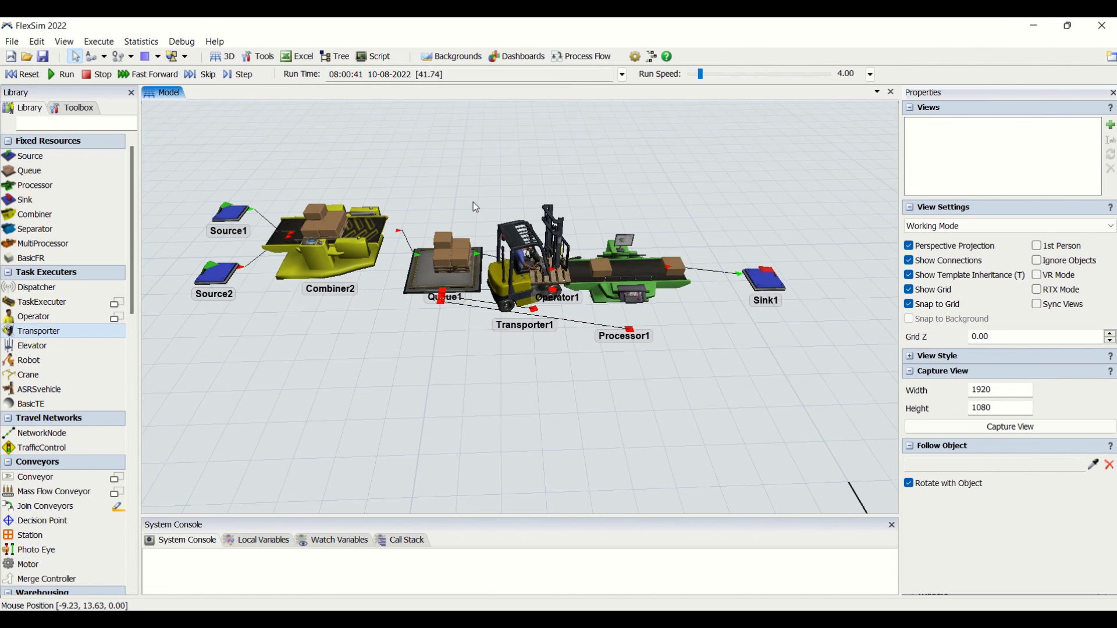
{"action": "left_click", "coordinate": [24, 75]}
Set Queue1's transport to Coordinated Task Sequence Example 2
{"action": "left_click", "coordinate": [425, 251]}
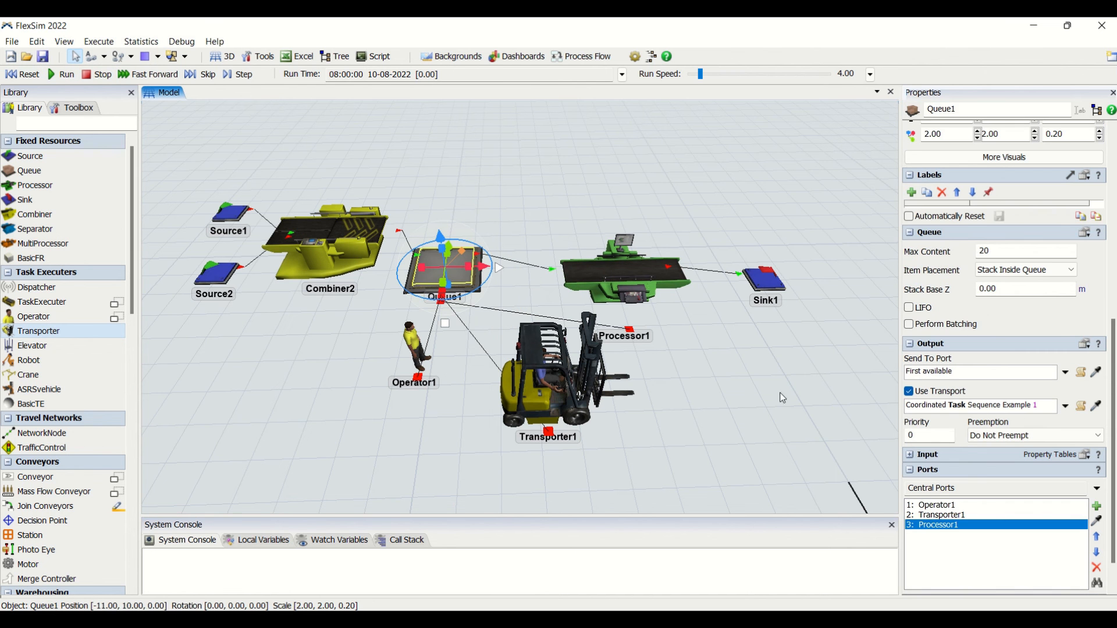
{"action": "left_click", "coordinate": [1066, 407]}
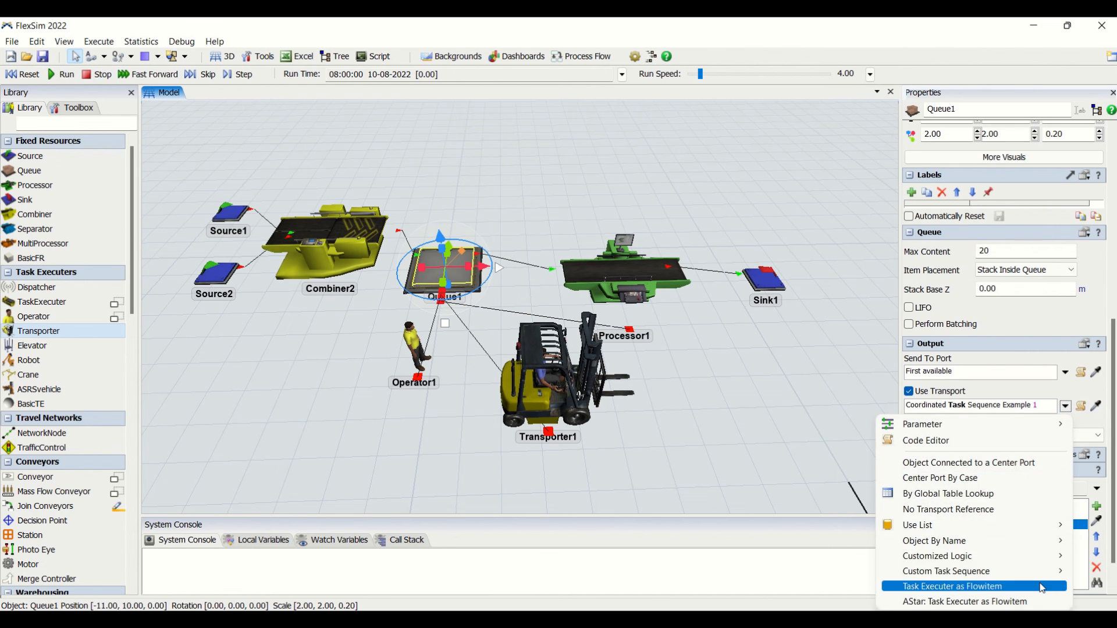
{"action": "mouse_move", "coordinate": [1040, 577]}
{"action": "left_click", "coordinate": [763, 601]}
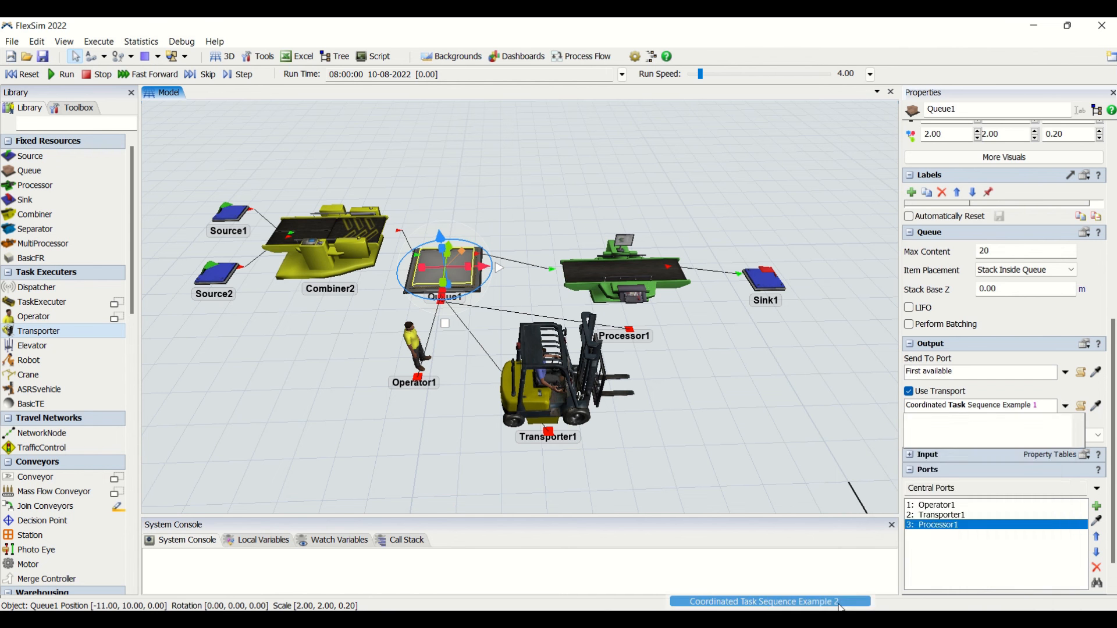
{"action": "left_click", "coordinate": [756, 393]}
Delete Transporter1 and Operator1 from the model
{"action": "left_click", "coordinate": [532, 396]}
{"action": "key", "text": "Delete"}
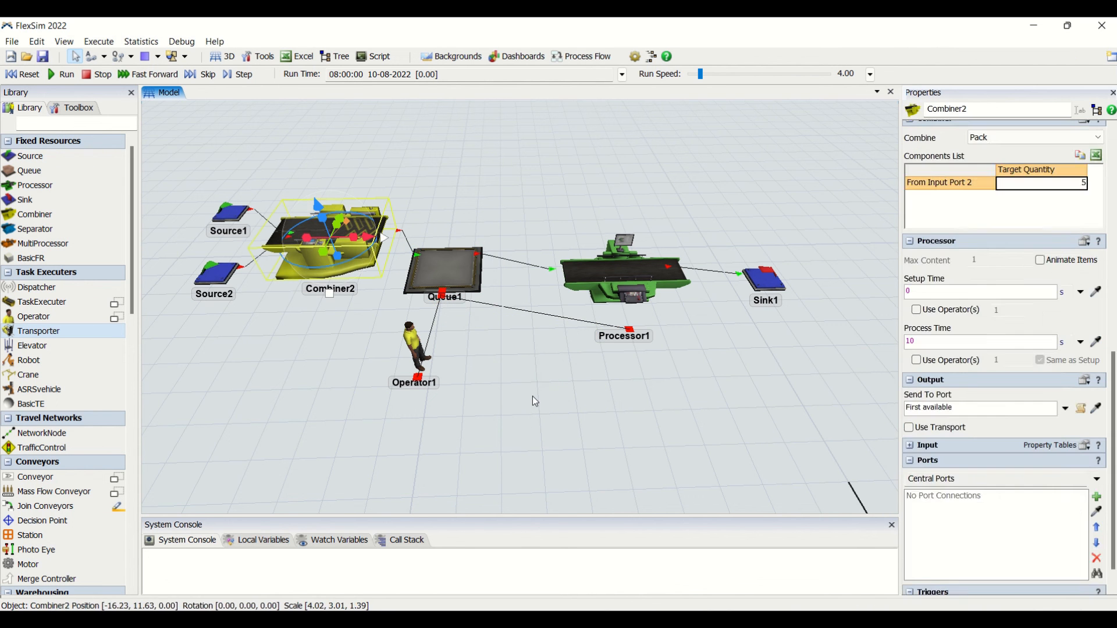
{"action": "left_click", "coordinate": [411, 352]}
{"action": "key", "text": "Delete"}
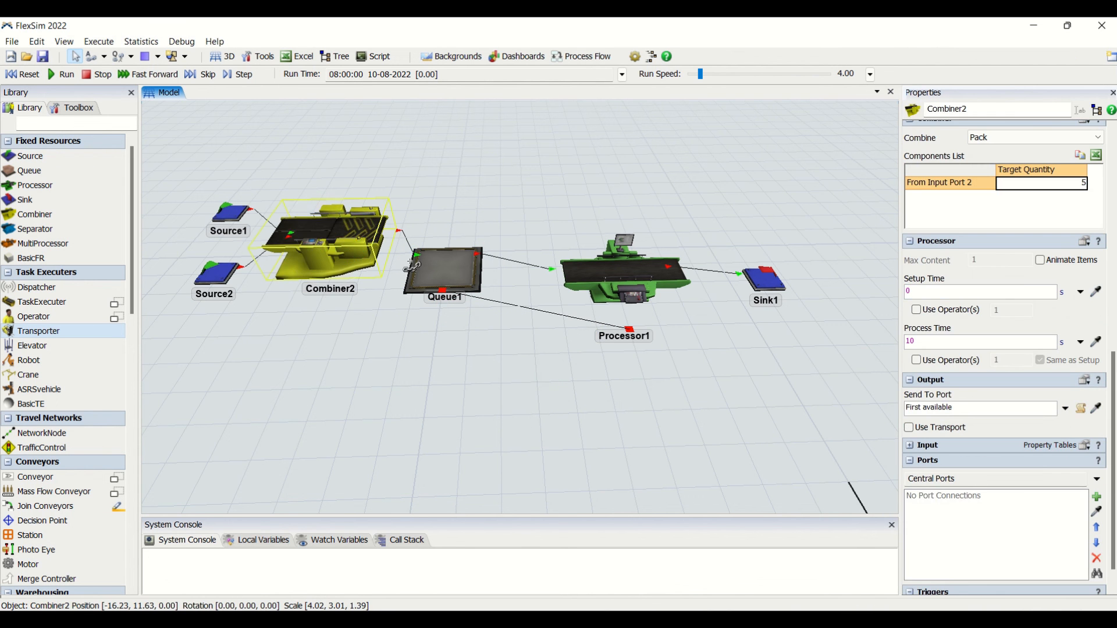
Check Queue1's central ports and remove its center port connection to Processor1
{"action": "left_click", "coordinate": [504, 273]}
{"action": "left_click", "coordinate": [462, 263]}
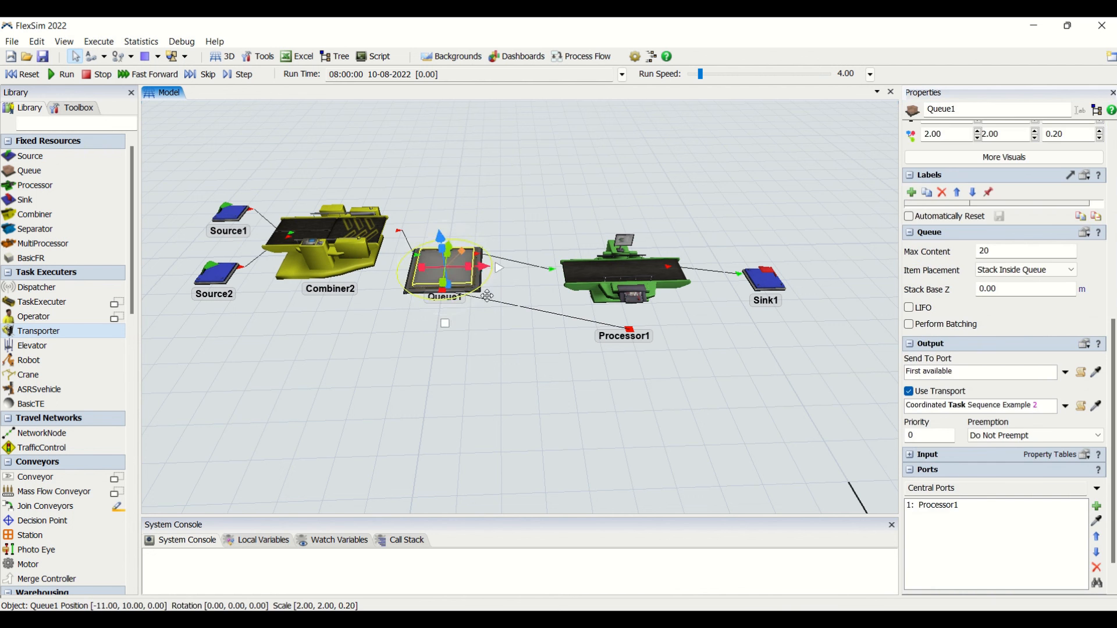
{"action": "left_click", "coordinate": [629, 270]}
{"action": "left_click", "coordinate": [616, 343]}
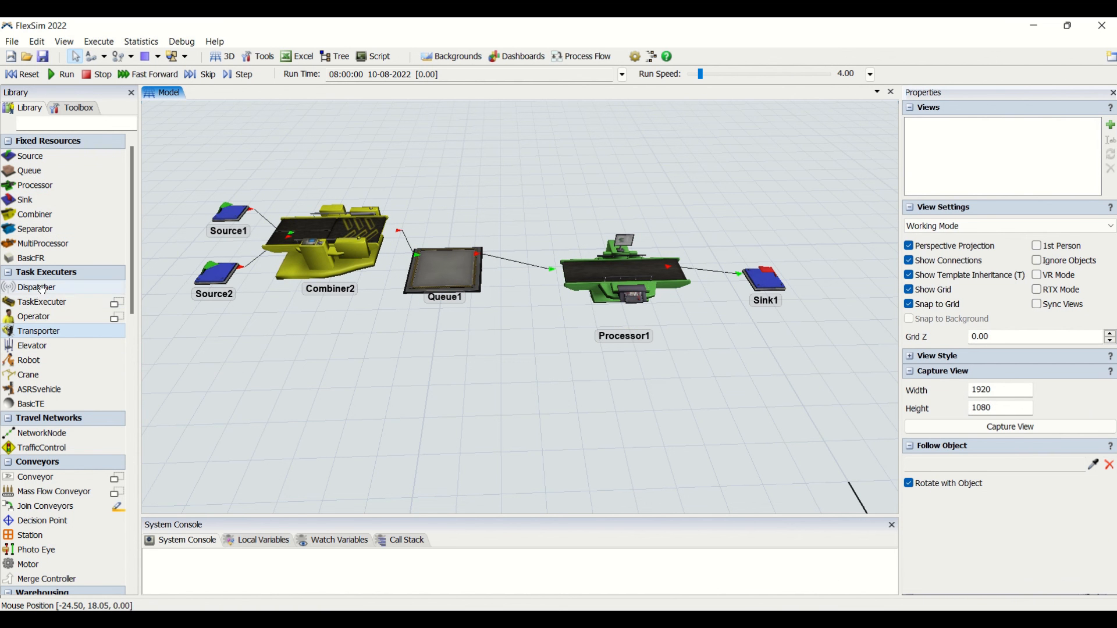
Place a Dispatcher between Queue1 and Processor1 and connect Queue1's center port to it
{"action": "left_click_drag", "start_coordinate": [35, 287], "coordinate": [547, 370]}
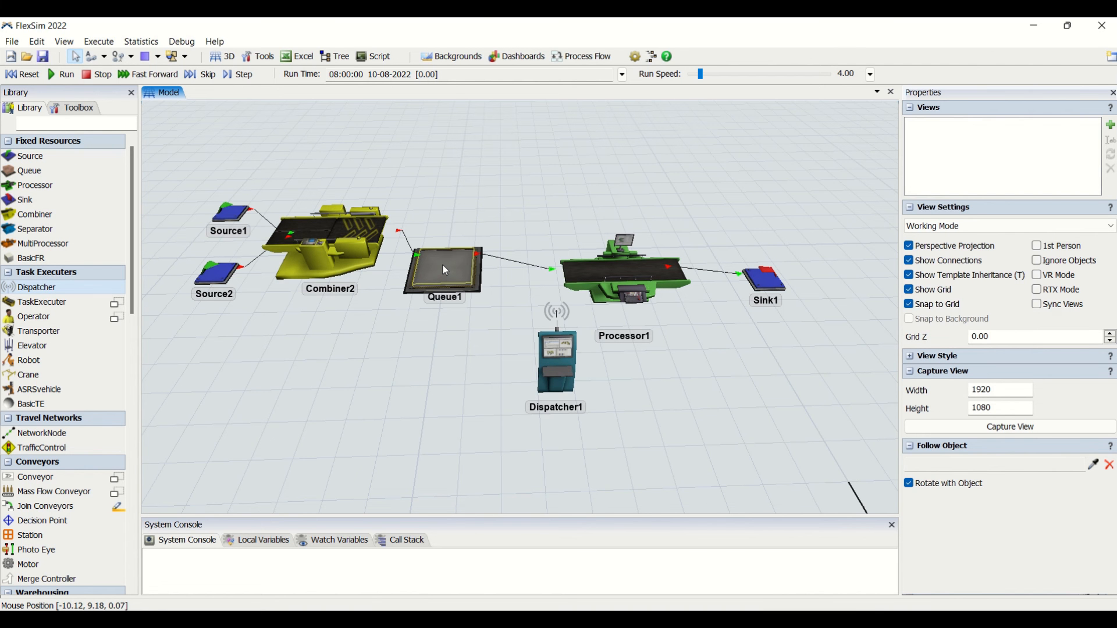
{"action": "left_click_drag", "start_coordinate": [442, 263], "coordinate": [540, 370]}
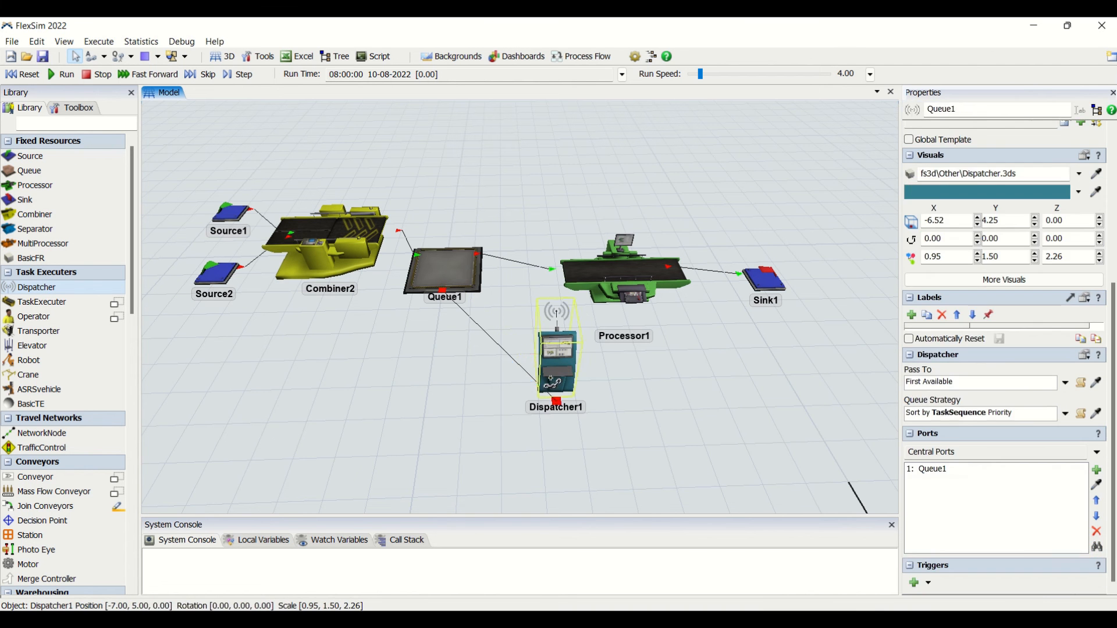
{"action": "left_click", "coordinate": [407, 334]}
Place two Operators in front of Dispatcher1 and connect Dispatcher1 to Operator1
{"action": "left_click", "coordinate": [35, 316]}
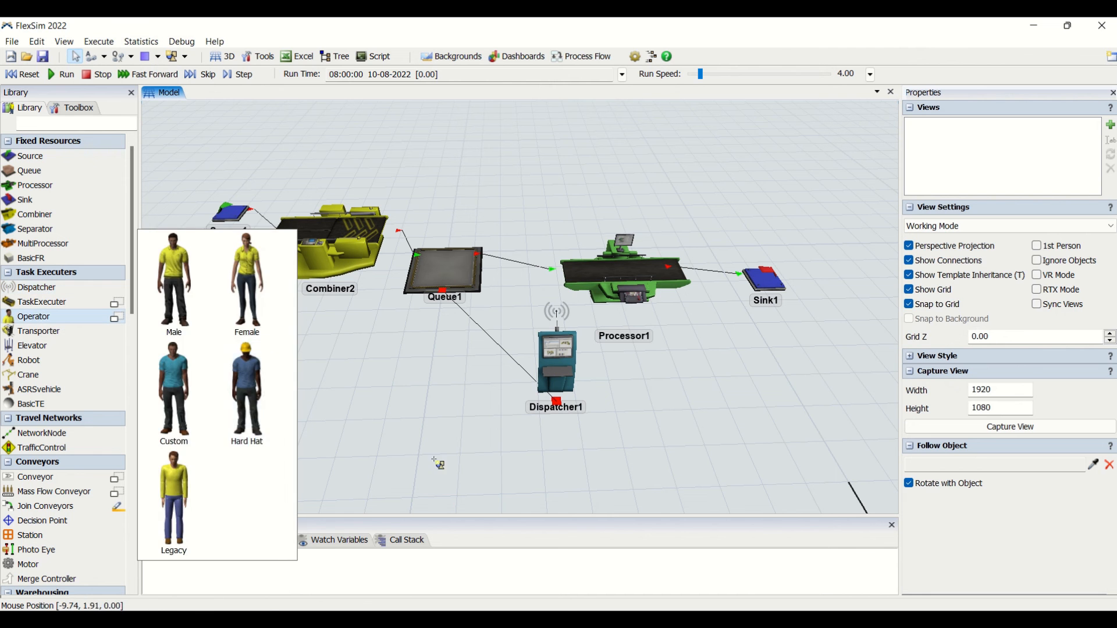
{"action": "left_click", "coordinate": [468, 462]}
{"action": "left_click", "coordinate": [642, 456]}
{"action": "left_click_drag", "start_coordinate": [555, 363], "coordinate": [465, 447]}
{"action": "left_click", "coordinate": [565, 363]}
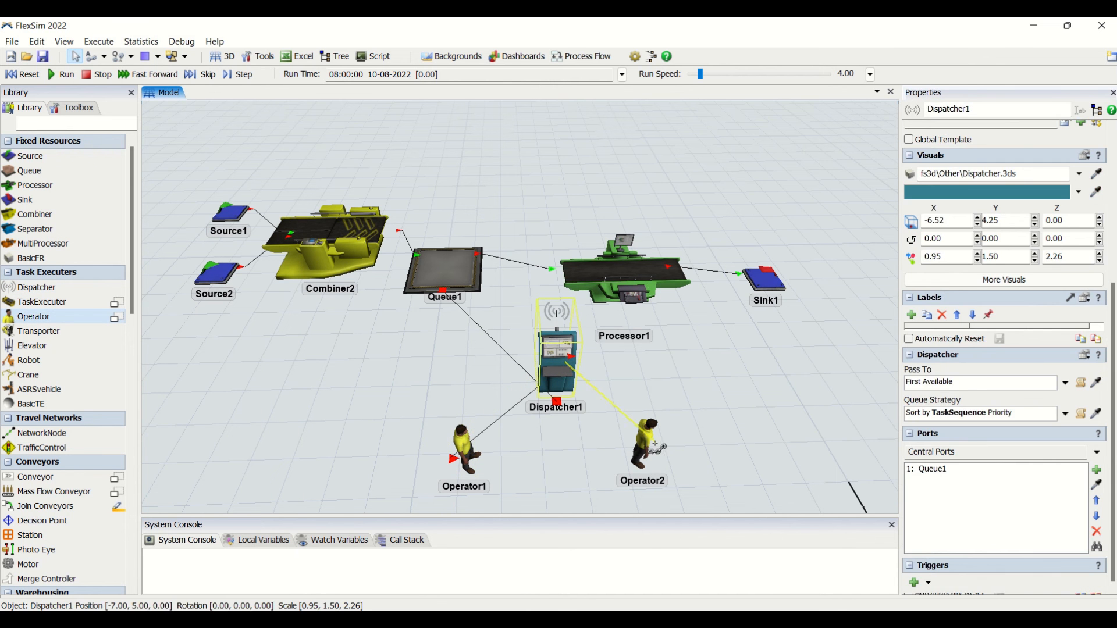
{"action": "left_click", "coordinate": [648, 439]}
{"action": "left_click", "coordinate": [564, 356]}
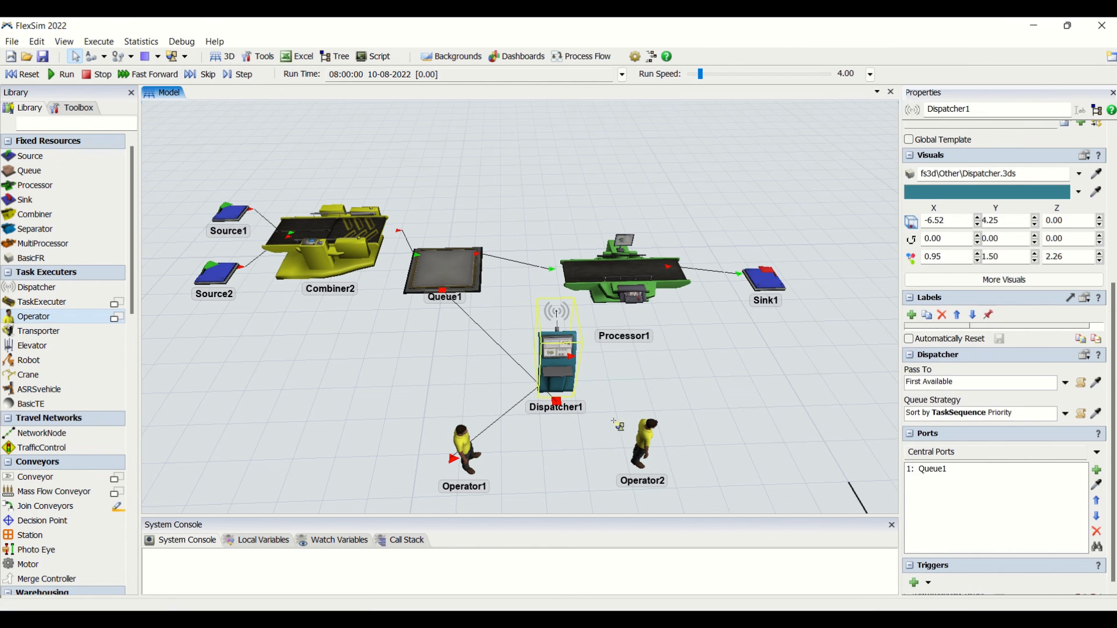
{"action": "left_click", "coordinate": [736, 378]}
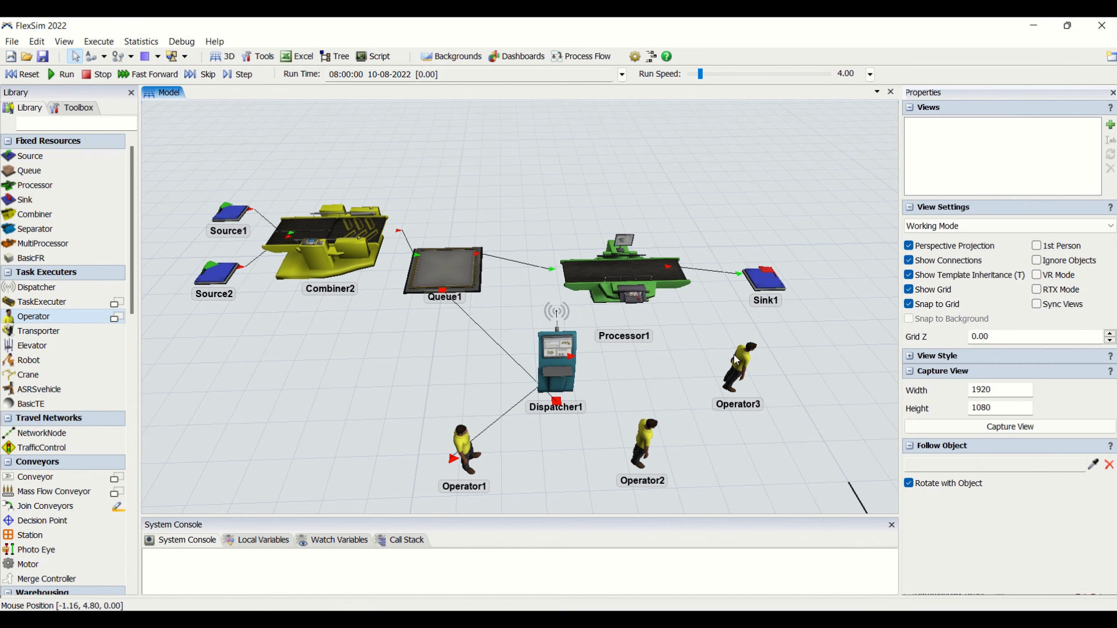
{"action": "left_click", "coordinate": [734, 364]}
{"action": "key", "text": "Delete"}
Connect Dispatcher1 to Operator2 and run the model
{"action": "key", "text": "a"}
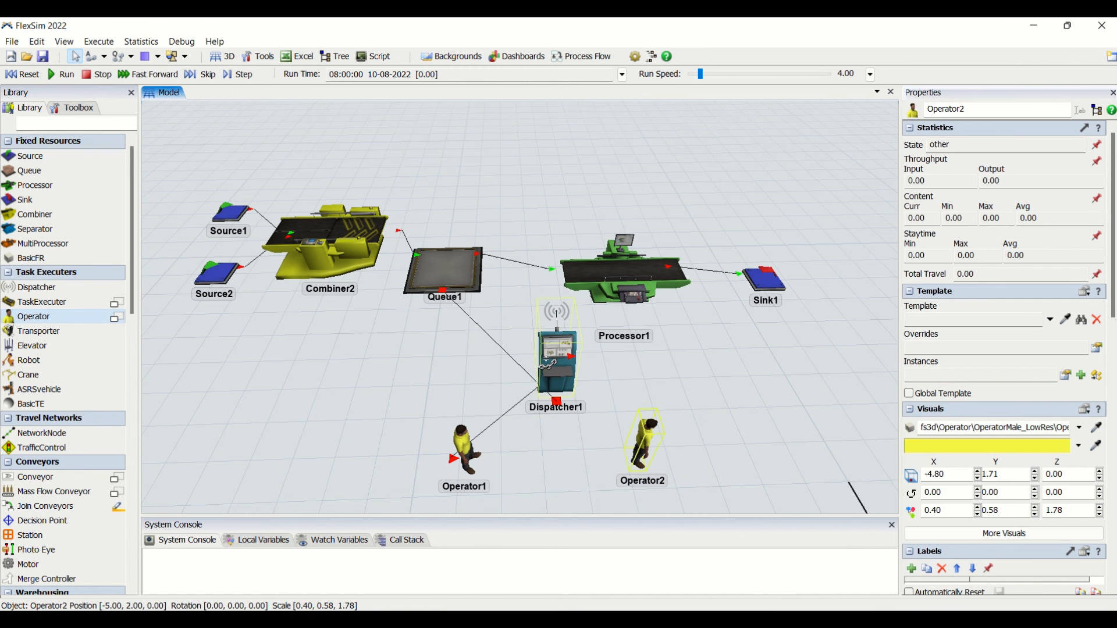
{"action": "left_click_drag", "start_coordinate": [545, 359], "coordinate": [644, 442]}
{"action": "left_click", "coordinate": [714, 350]}
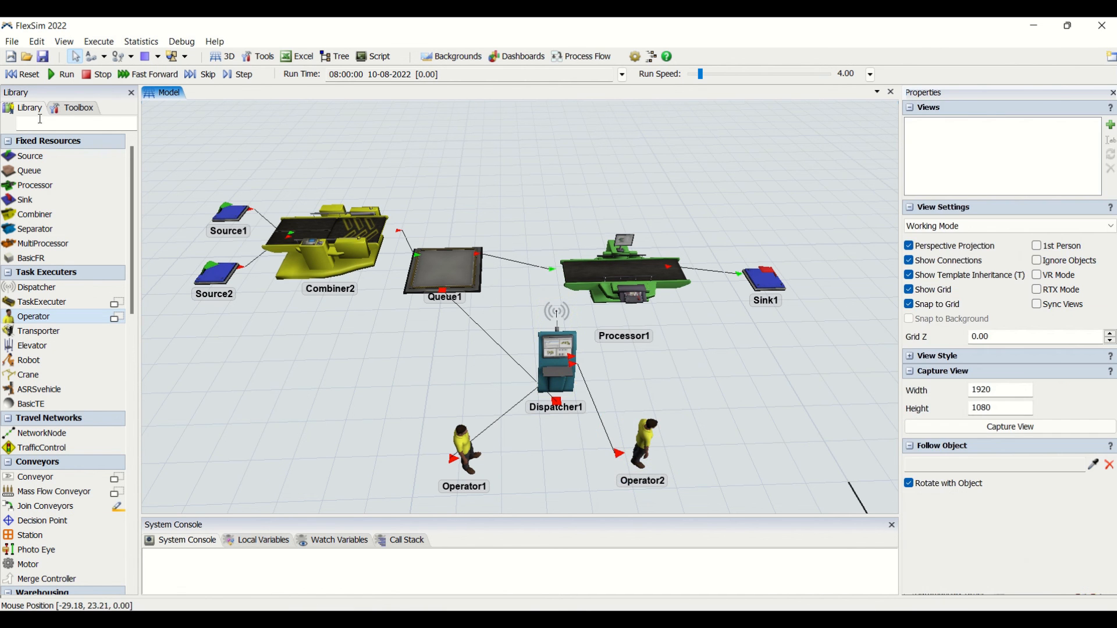
{"action": "left_click", "coordinate": [64, 74]}
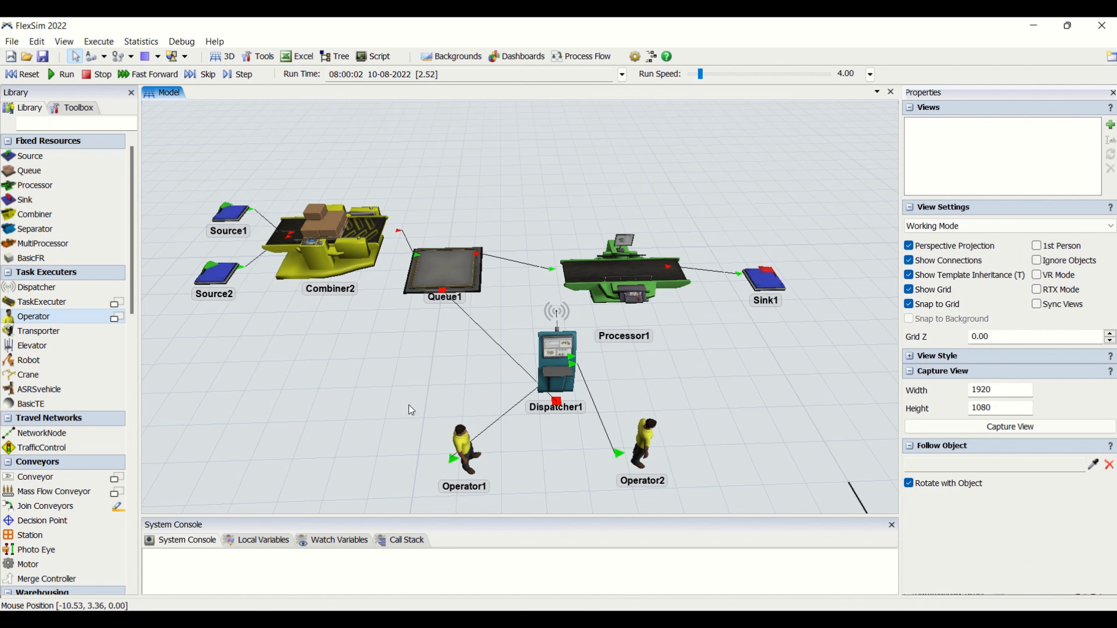
Review Queue1's transport options, including the Customized Logic choices, and leave the current selection in place
{"action": "left_click", "coordinate": [443, 269]}
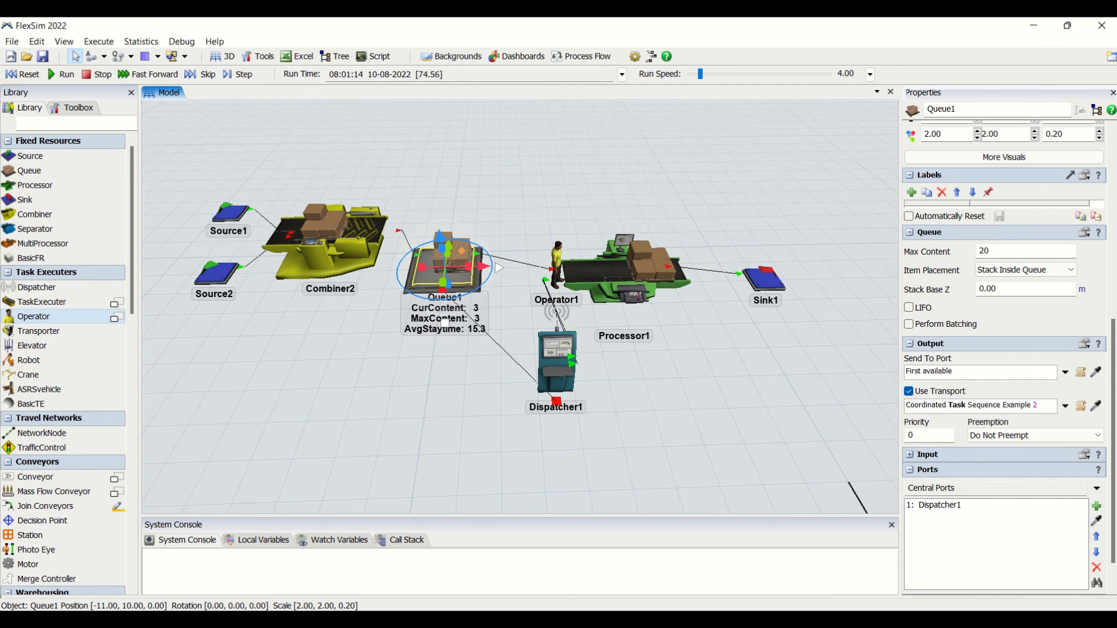
{"action": "left_click", "coordinate": [1065, 405]}
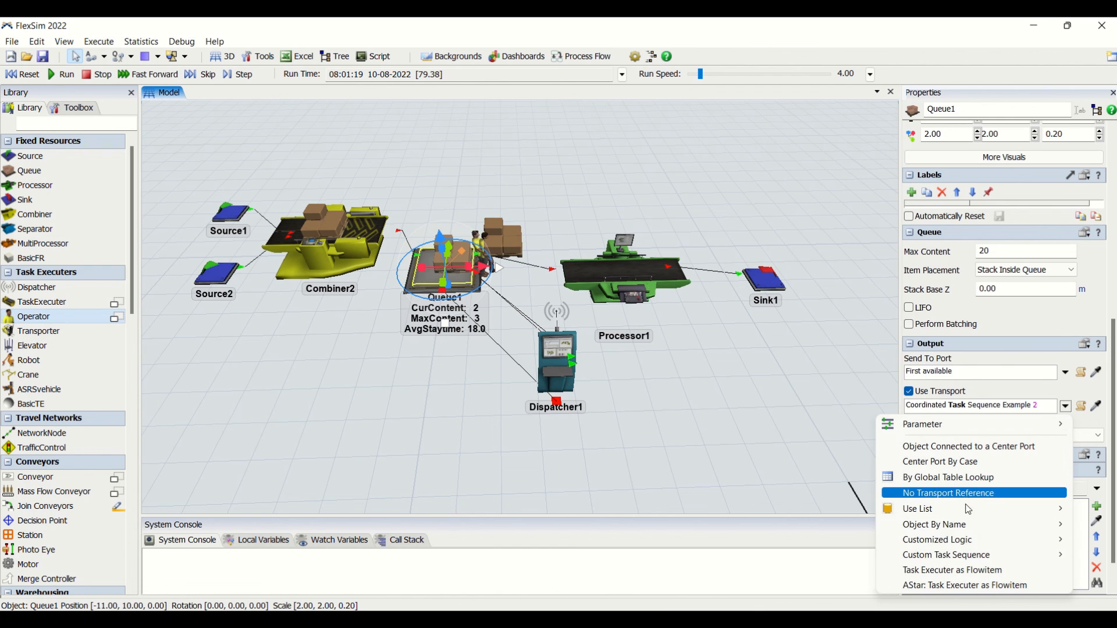
{"action": "mouse_move", "coordinate": [961, 544]}
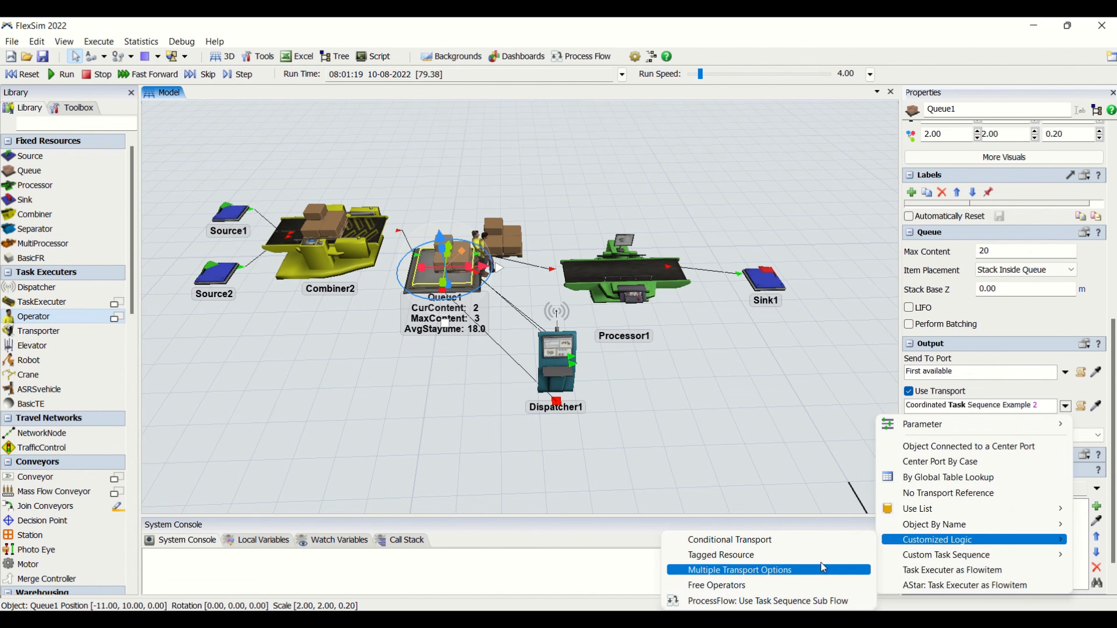
{"action": "mouse_move", "coordinate": [1001, 556]}
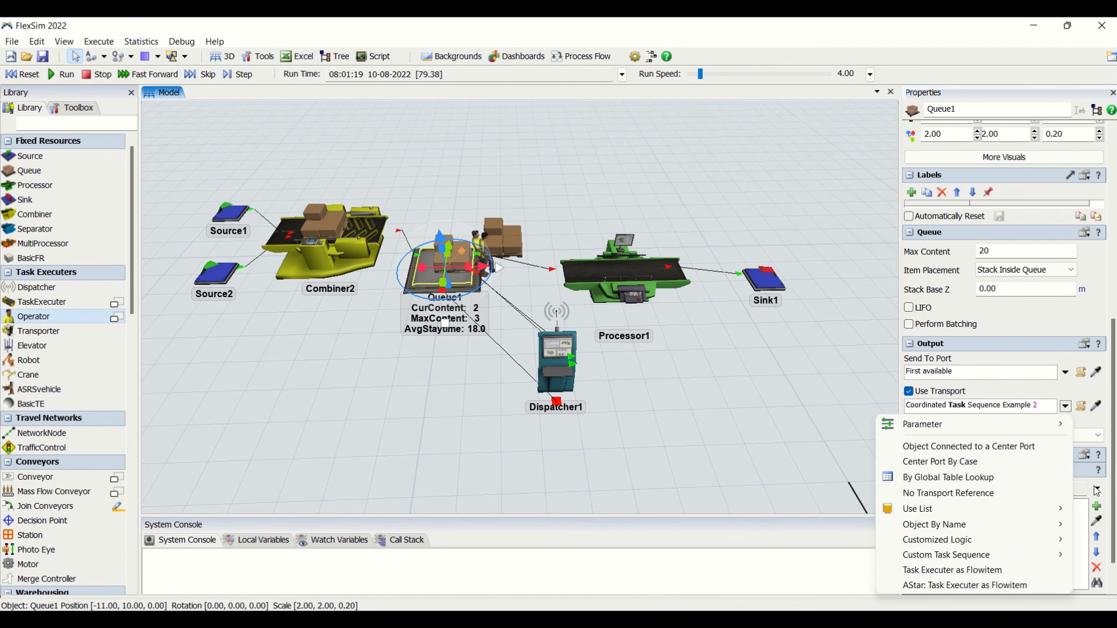
{"action": "left_click", "coordinate": [1111, 495]}
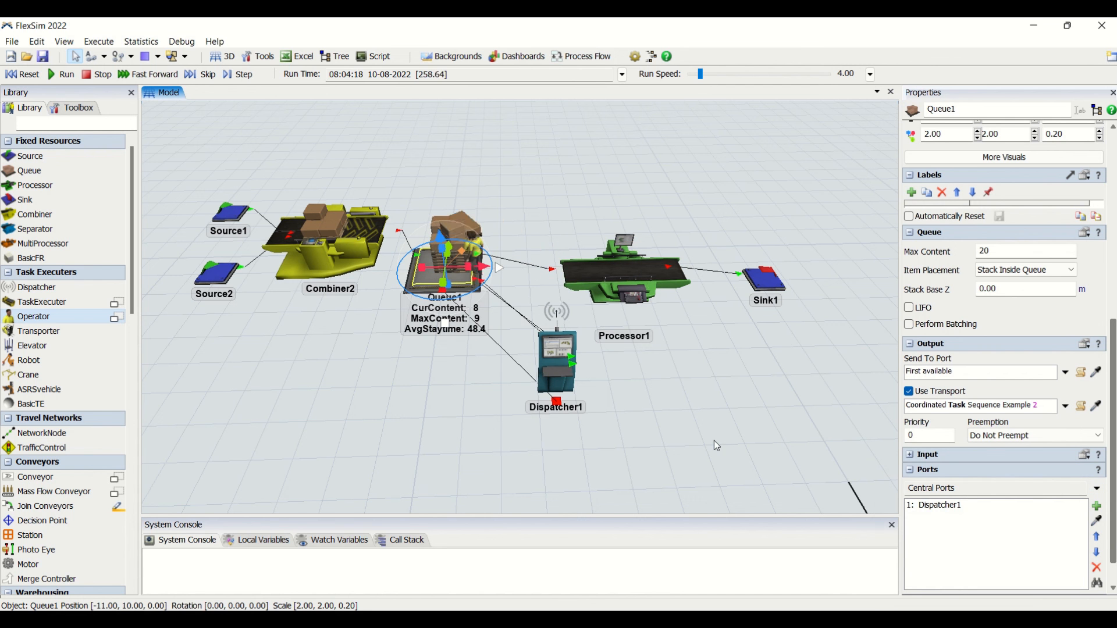